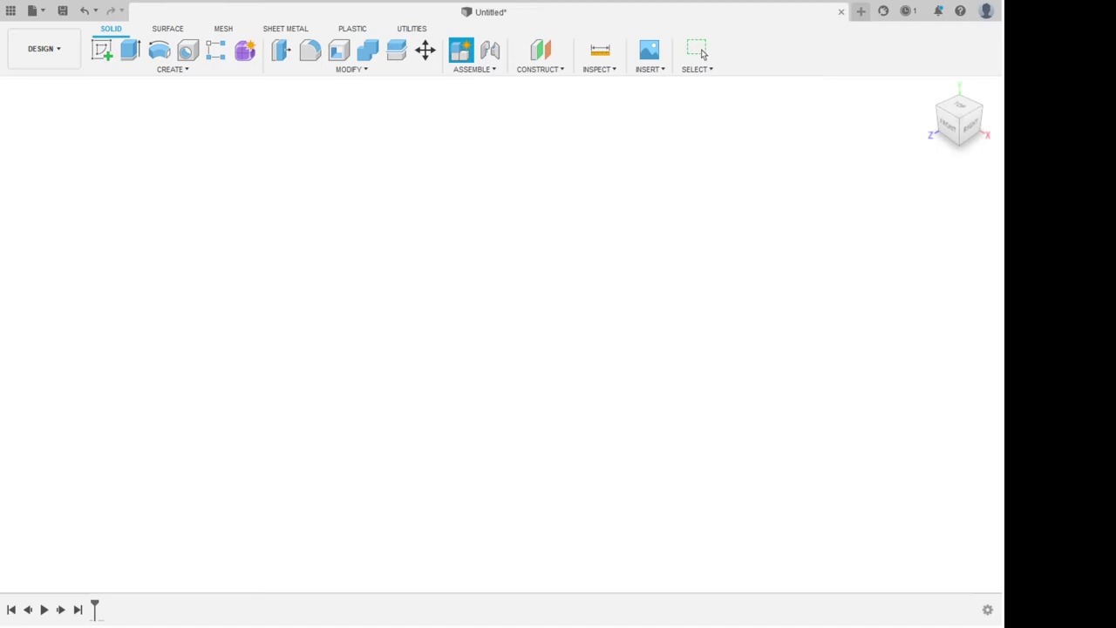
Create a tall solid cylinder standing on the horizontal plane, centred on the origin.
left_click(702, 52)
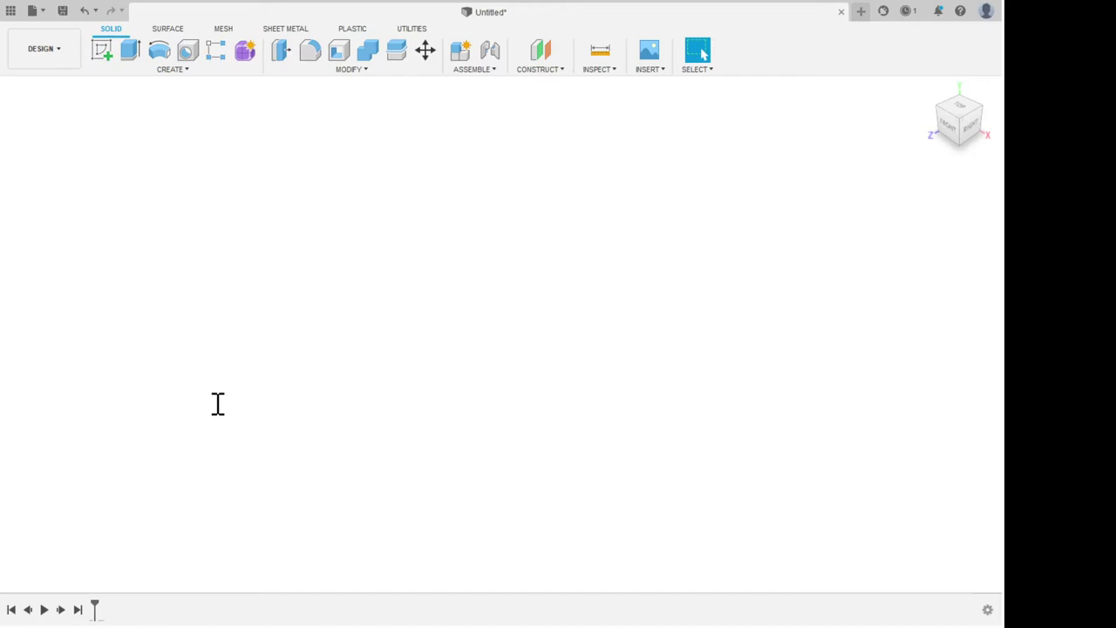
left_click(102, 51)
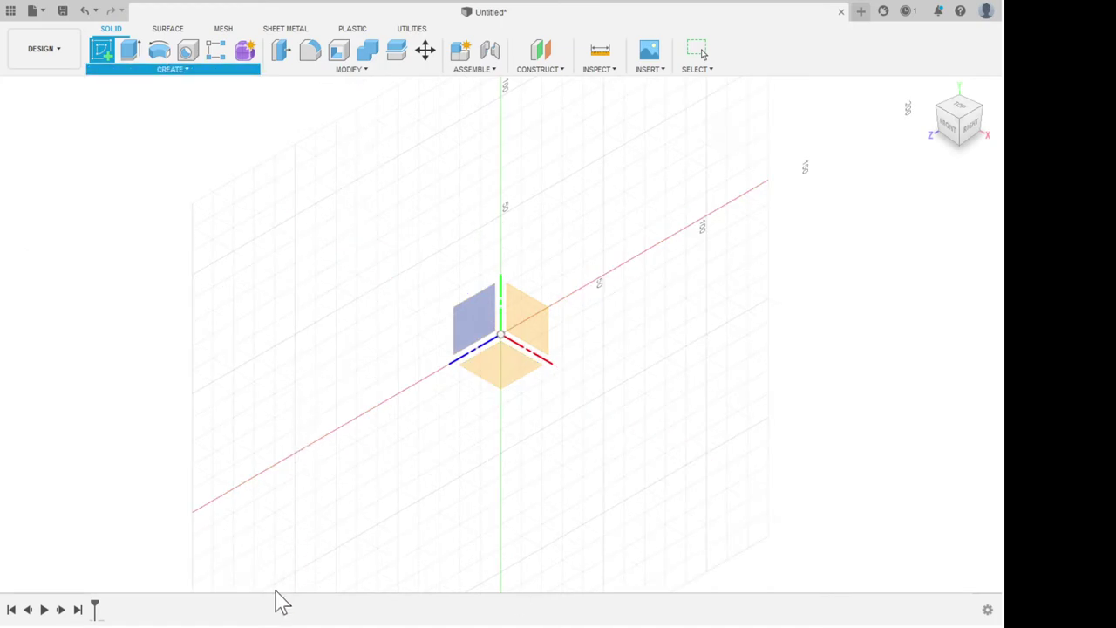
key("Escape")
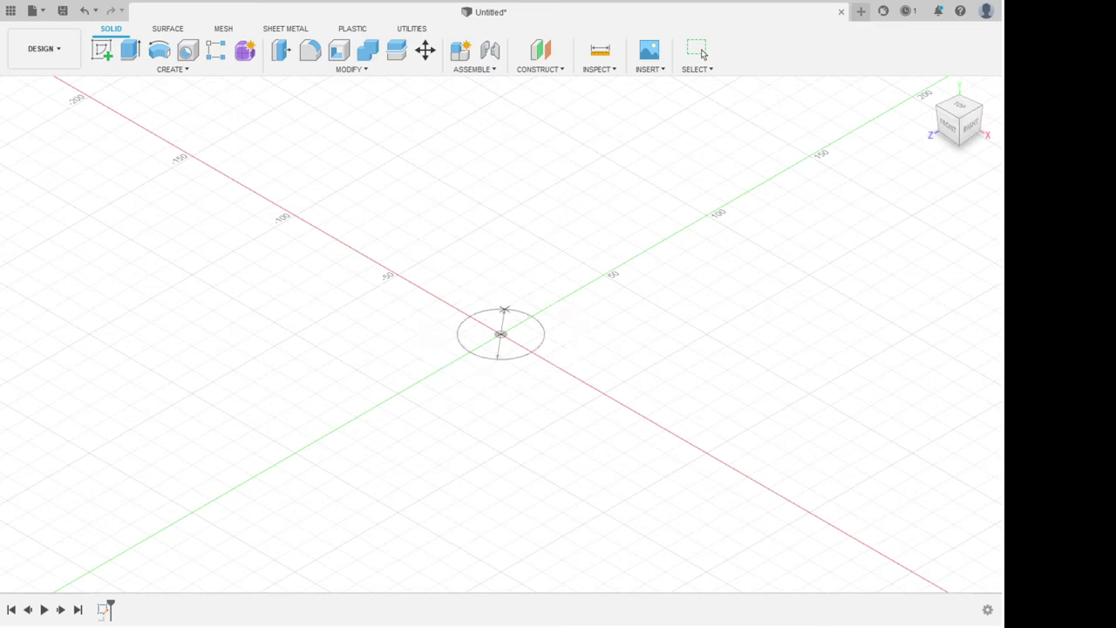
key("Return")
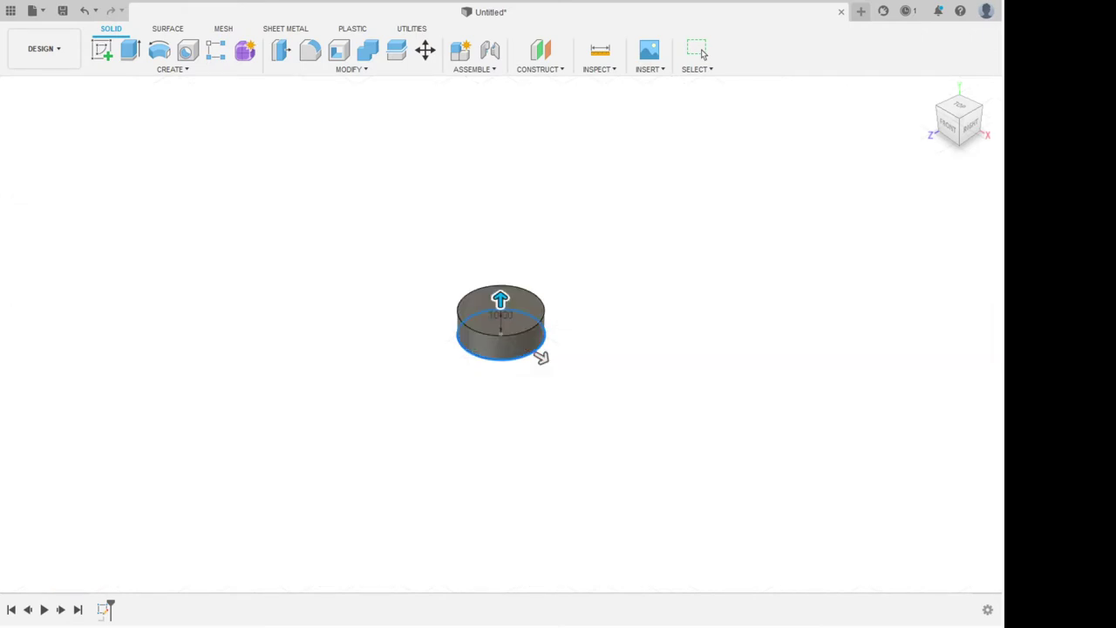
type("150")
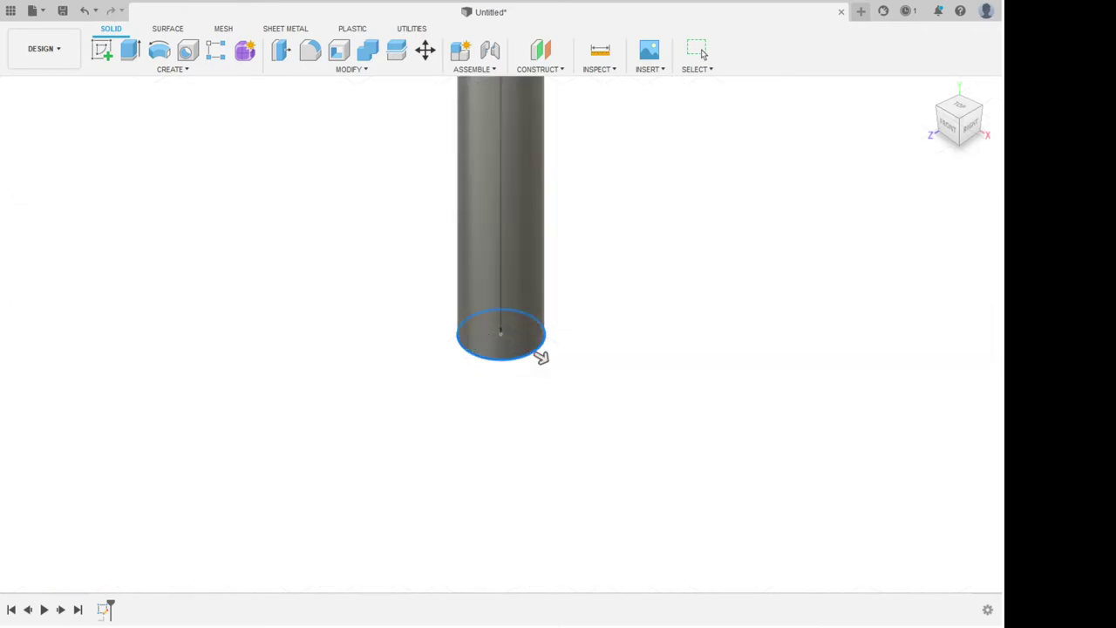
key("Return")
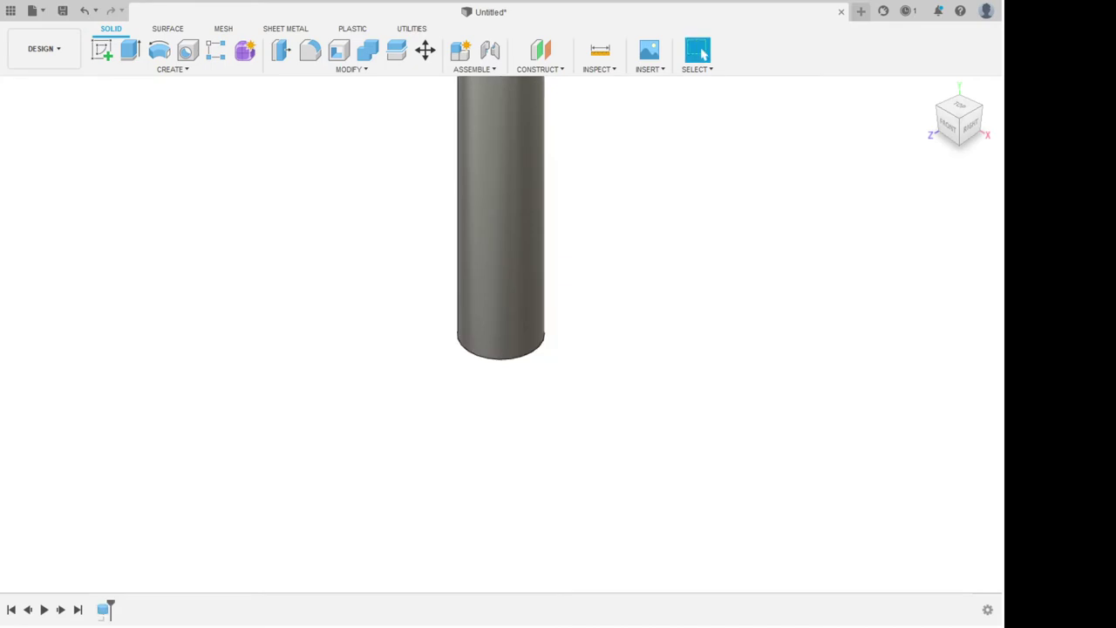
Add a modelled thread along part of the cylinder's length, starting from its upper end.
scroll(290, 448, "down", 4)
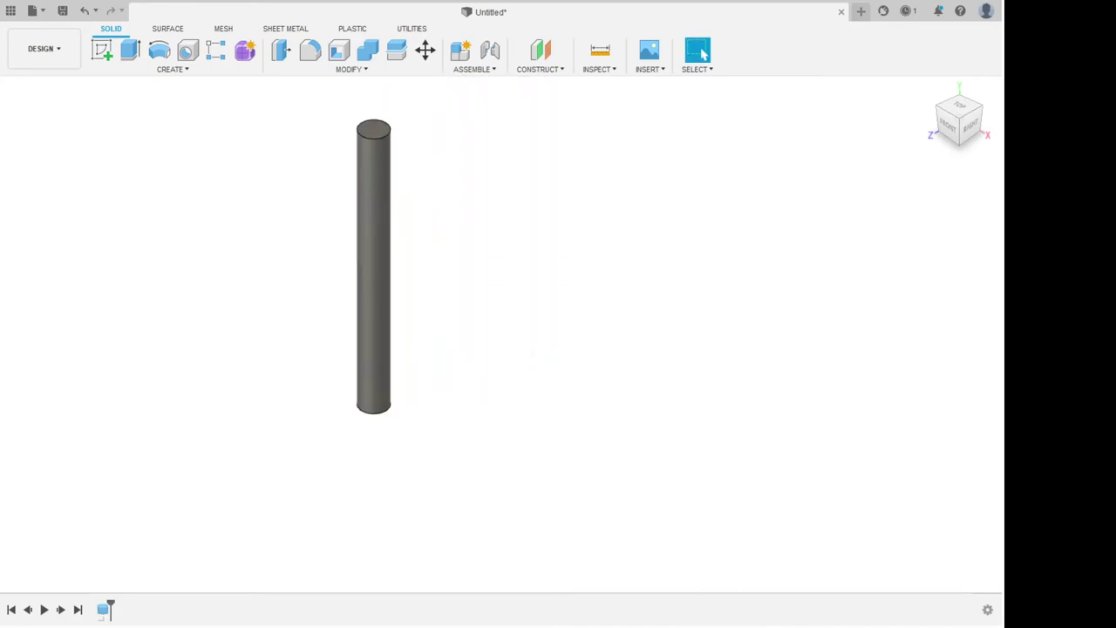
scroll(505, 340, "down", 2)
scroll(825, 349, "up", 2)
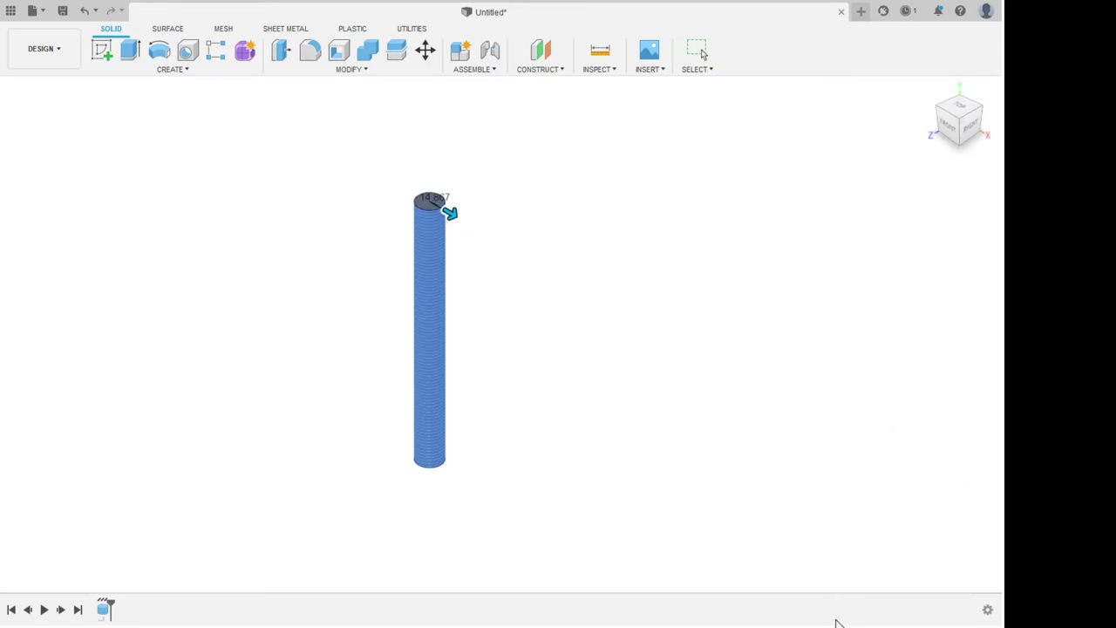
scroll(427, 331, "down", 2)
scroll(497, 353, "up", 10)
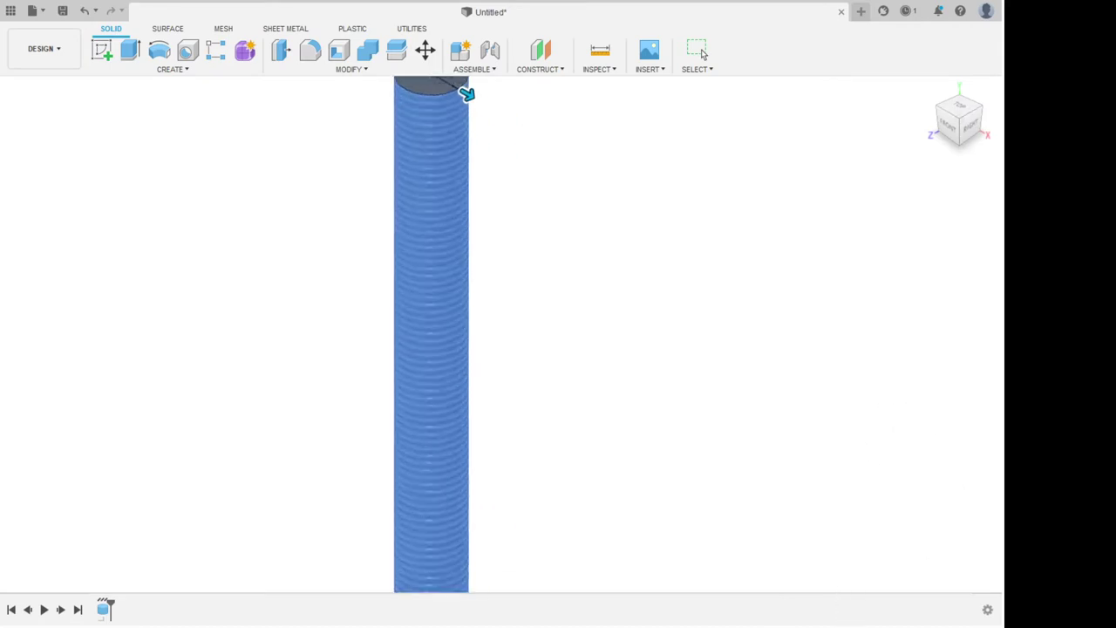
scroll(810, 546, "down", 6)
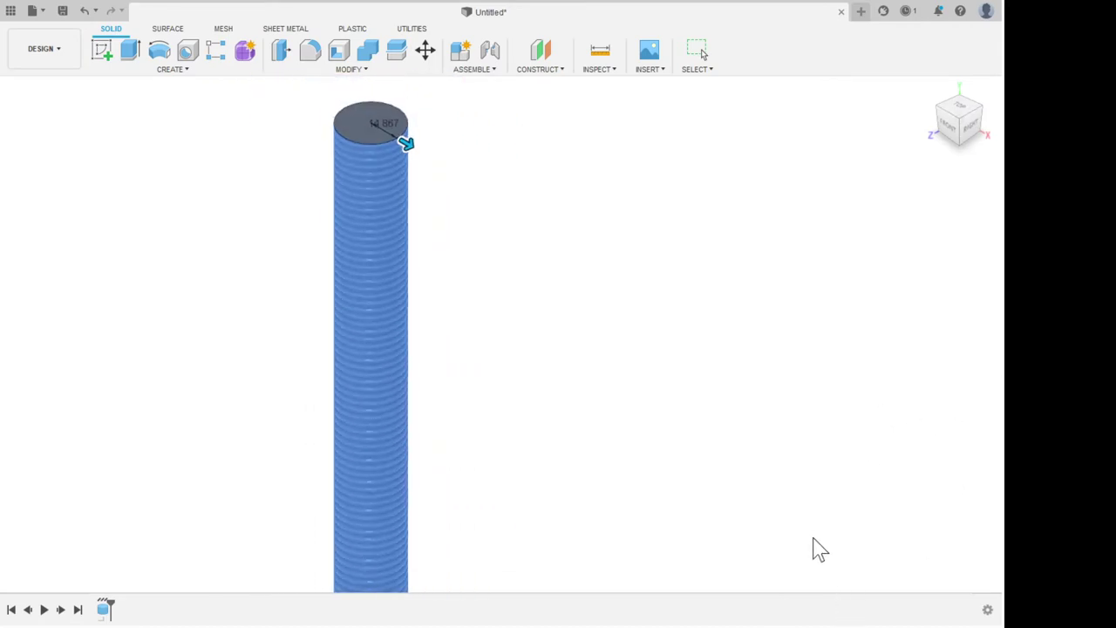
scroll(965, 277, "down", 3)
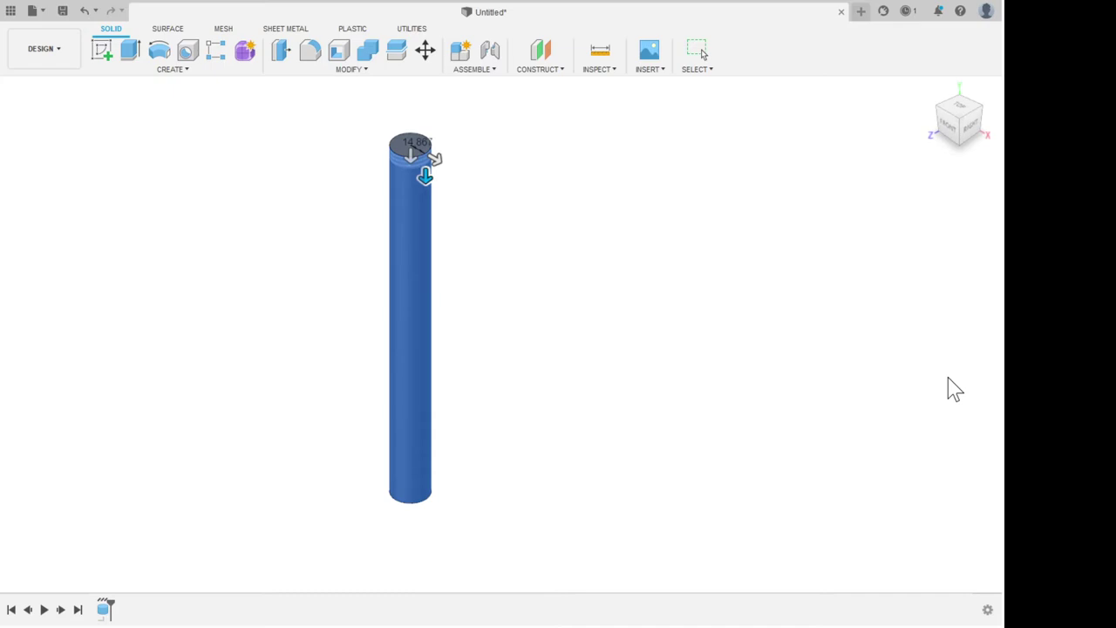
type("5")
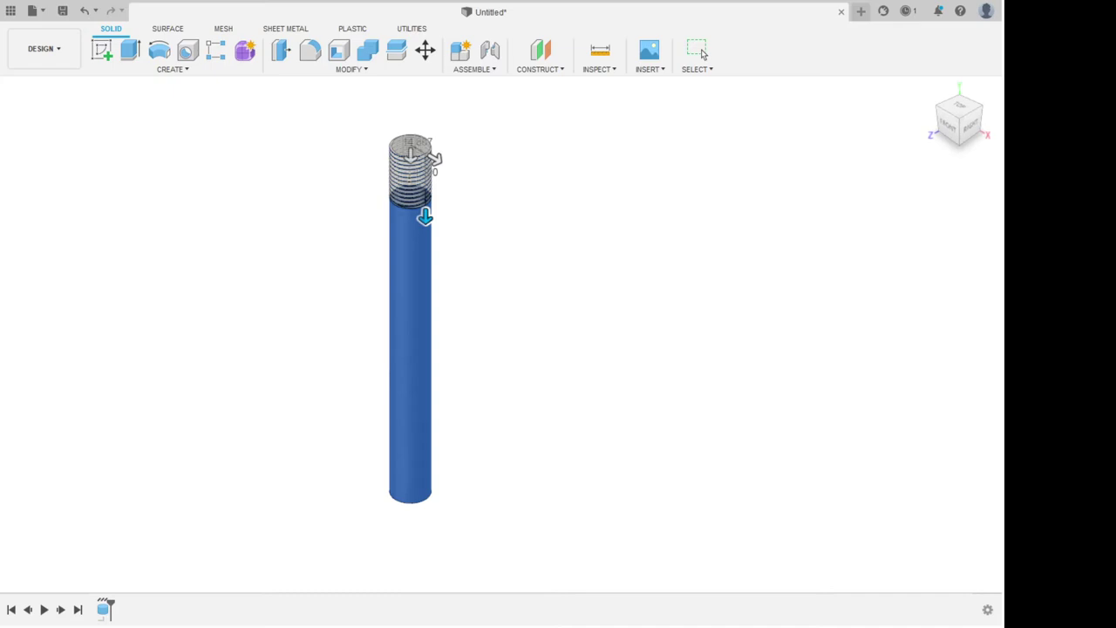
key("Return")
scroll(710, 326, "up", 5)
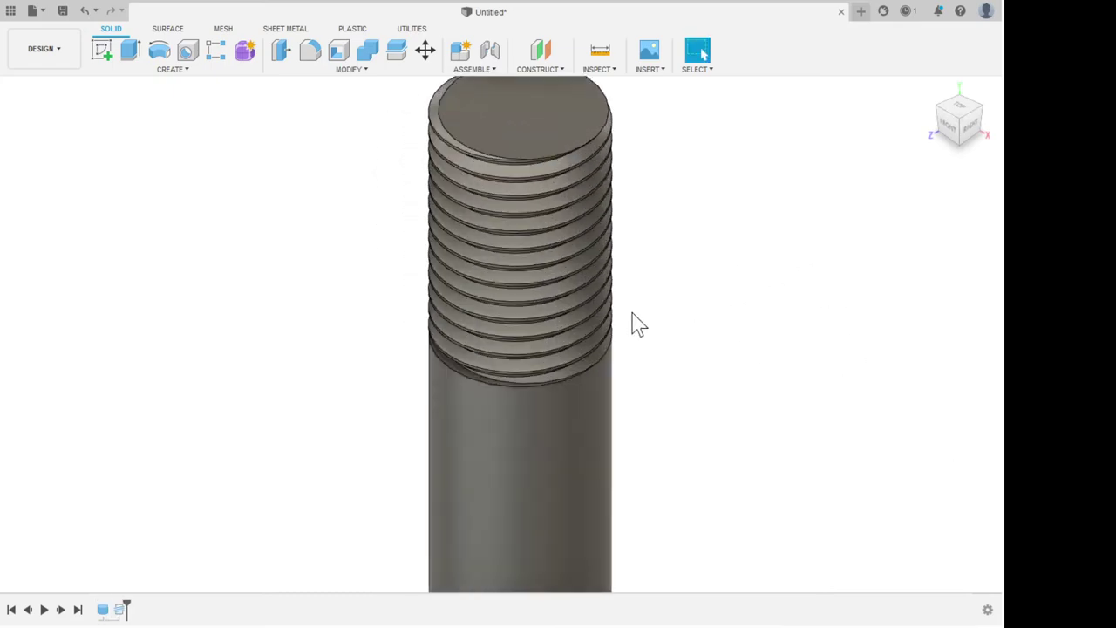
scroll(632, 313, "up", 3)
scroll(679, 243, "up", 2)
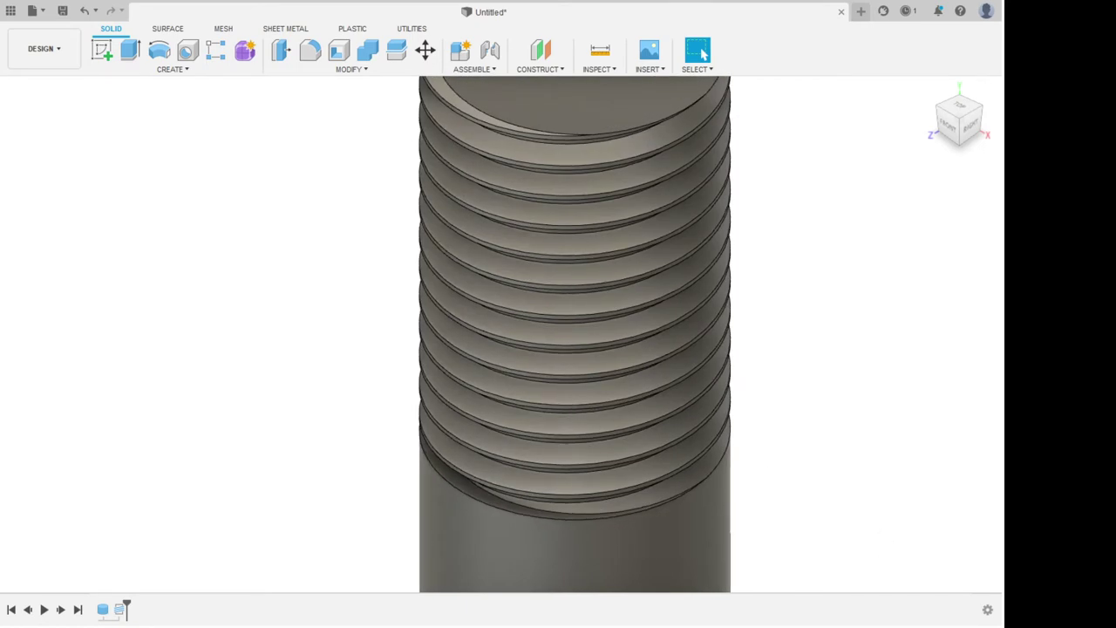
Try a partial-length modelled thread on the cylinder's lower end and undo it.
middle_click_drag(671, 340, 677, 244, "shift")
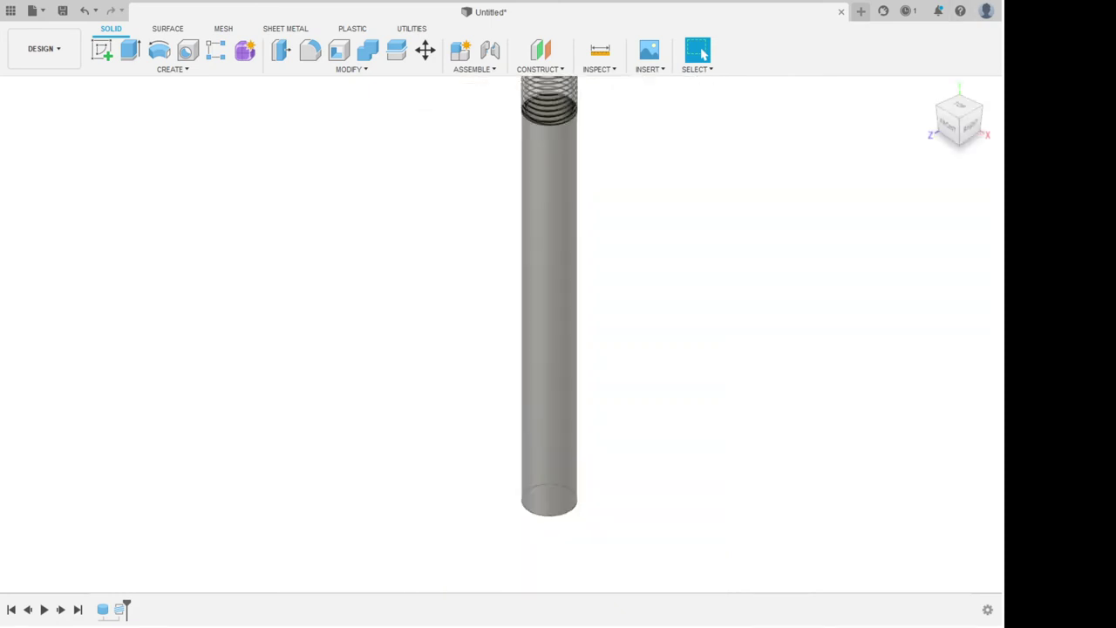
scroll(668, 522, "up", 3)
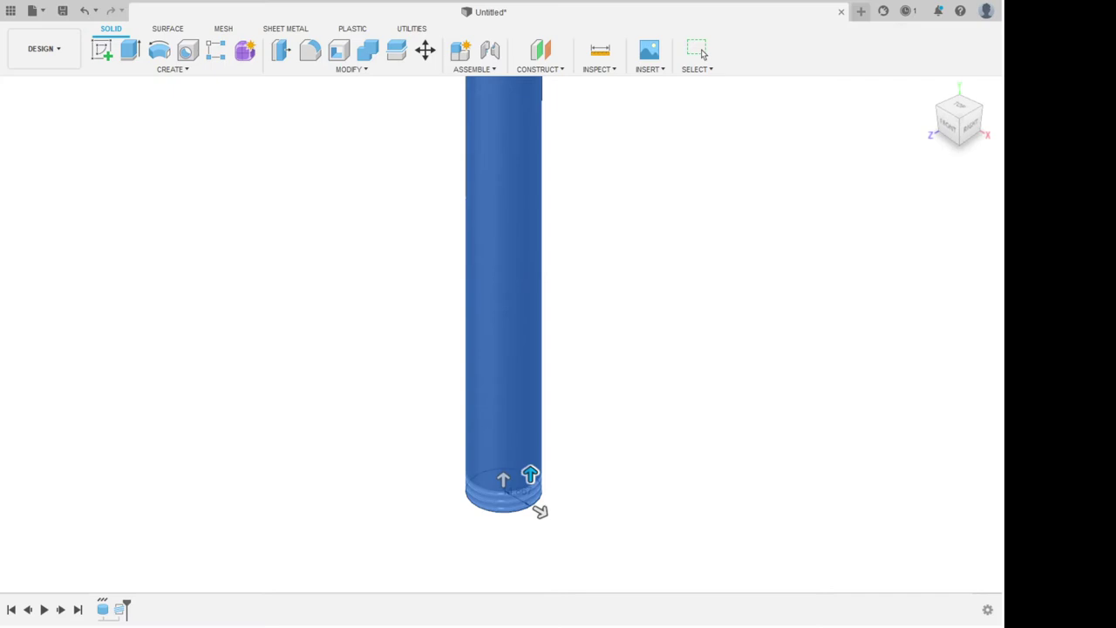
left_click_drag(530, 474, 530, 401)
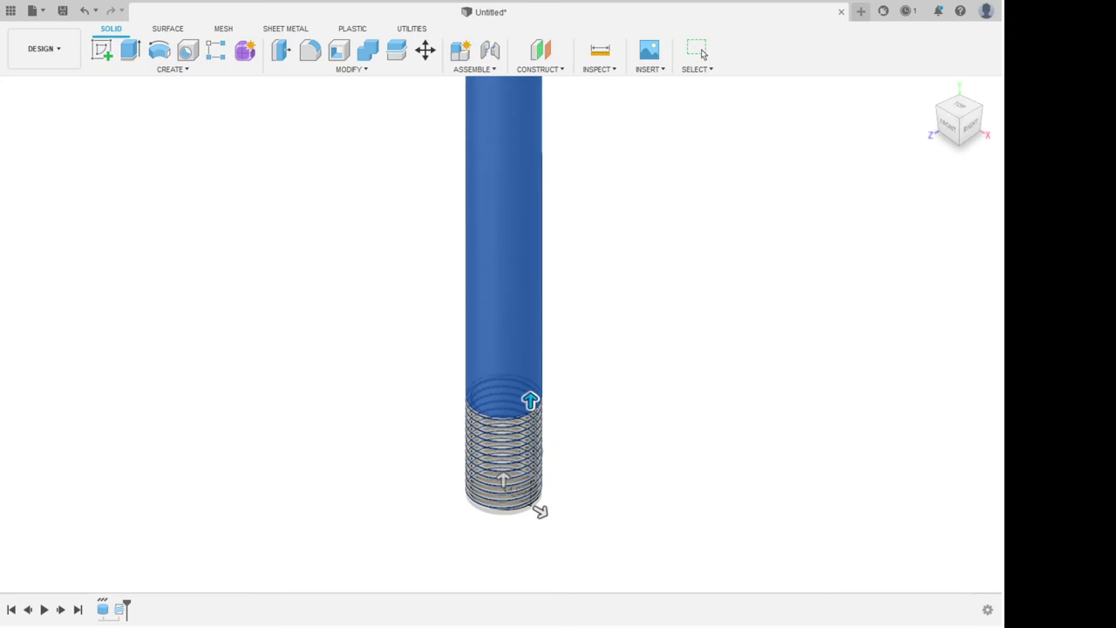
key("Return")
scroll(554, 323, "down", 5)
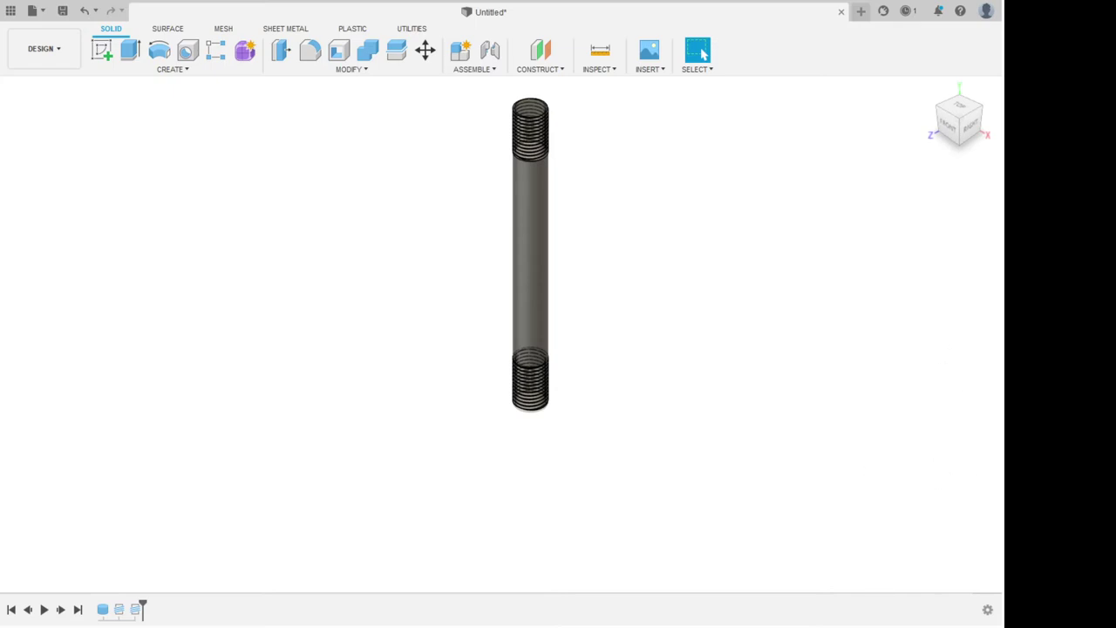
left_click(84, 11)
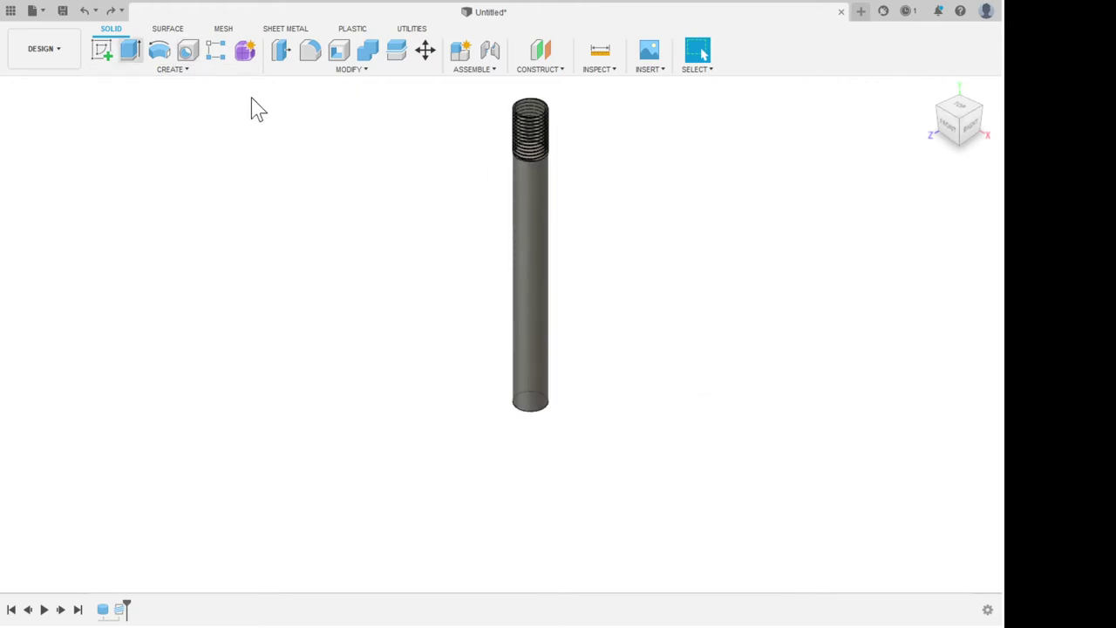
Sketch a 23 mm diameter circle centred on the cylinder's bottom face.
left_click(958, 143)
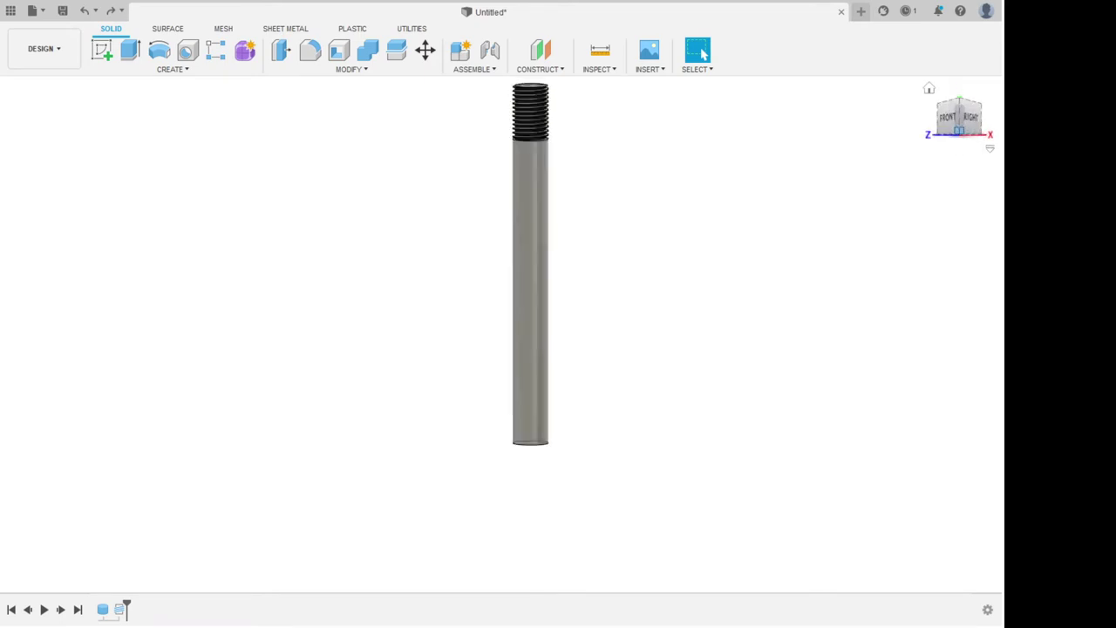
left_click(101, 50)
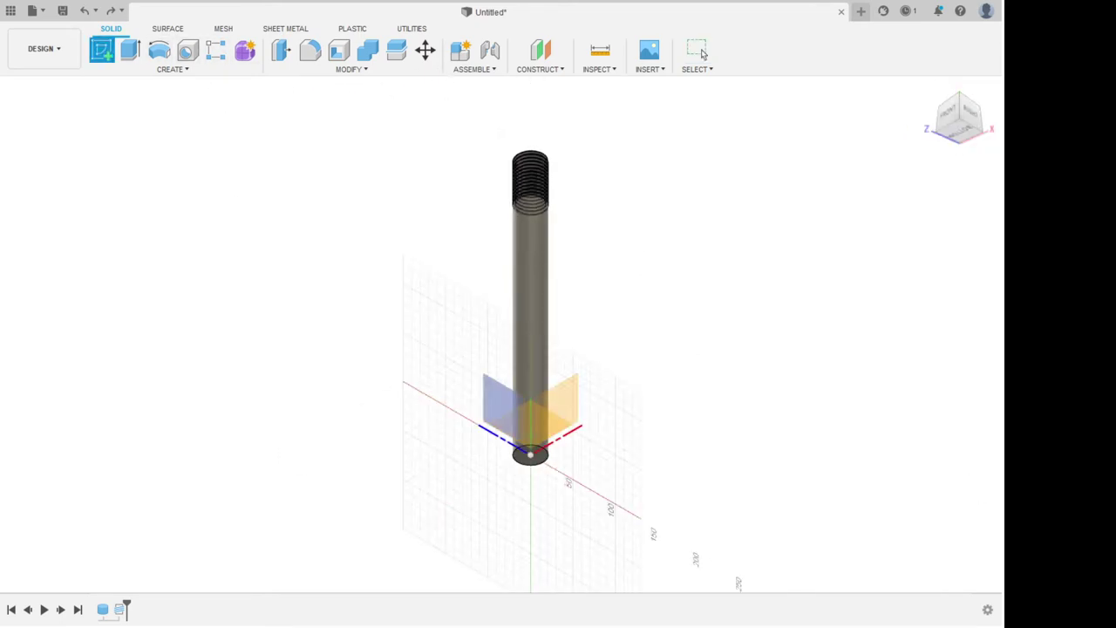
left_click(497, 403)
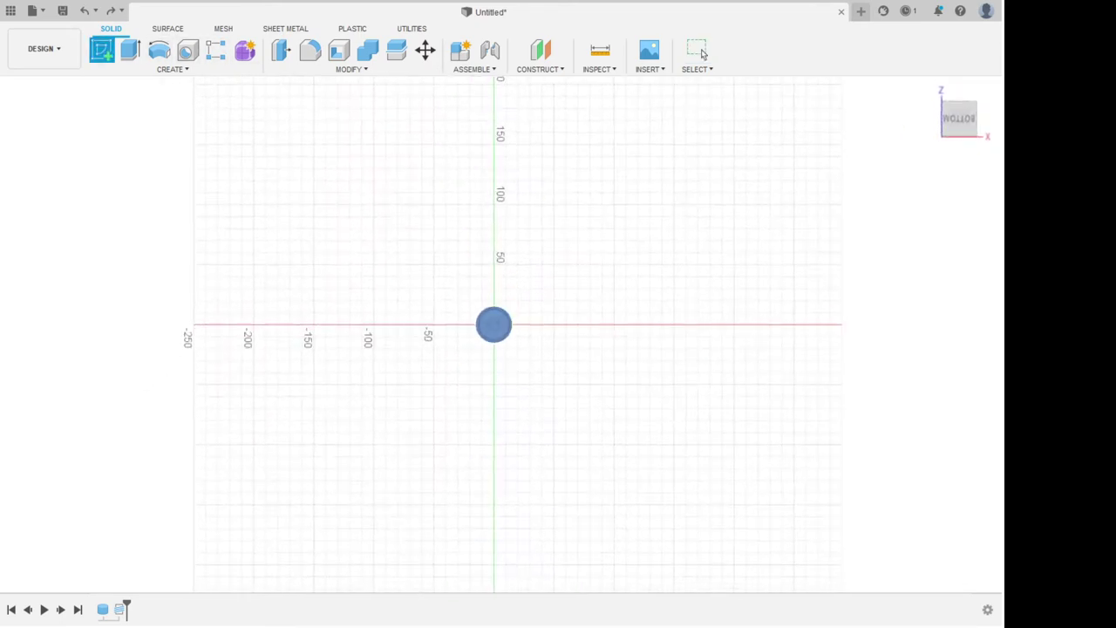
scroll(503, 317, "up", 8)
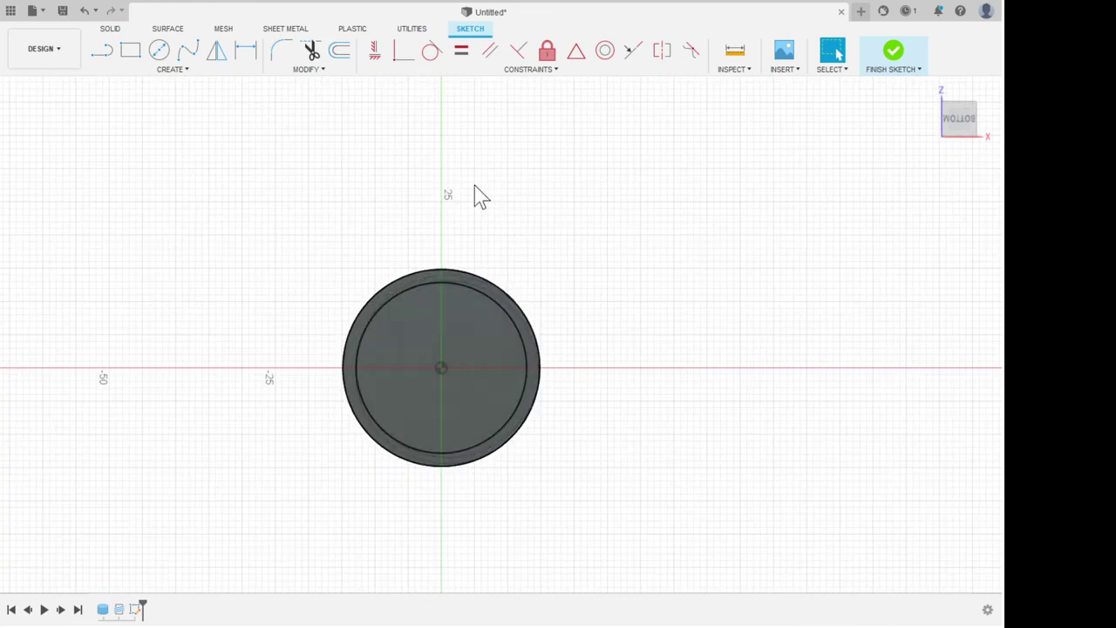
key("c")
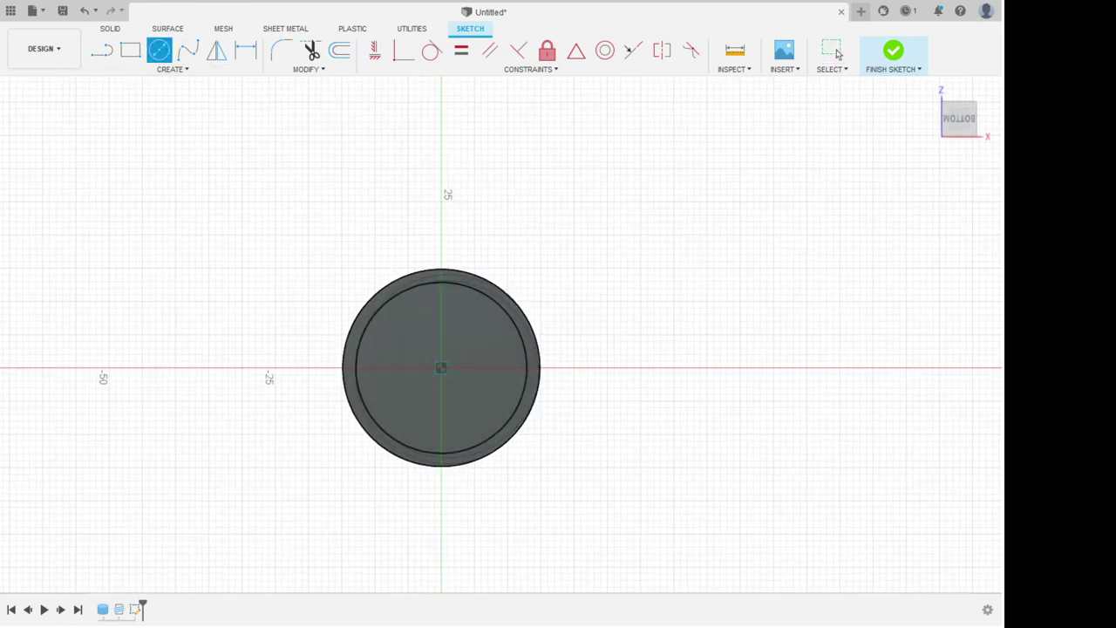
left_click(441, 367)
left_click(833, 52)
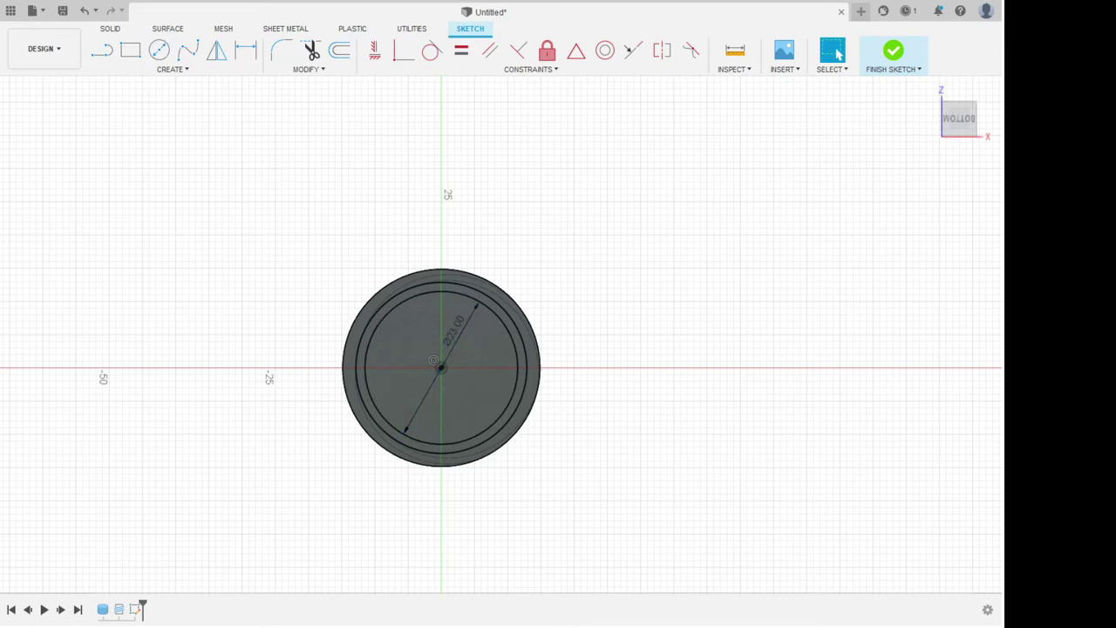
left_click(893, 52)
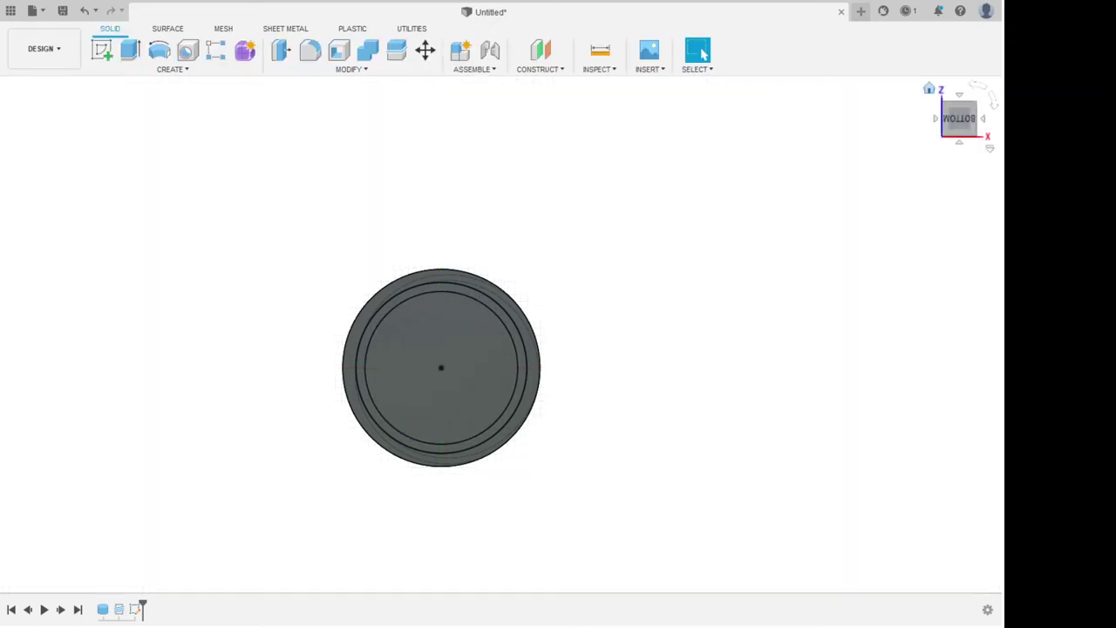
Extrude the outer ring of the bottom face 50 mm into the cylinder as a cut, leaving the 23 mm core.
left_click(928, 88)
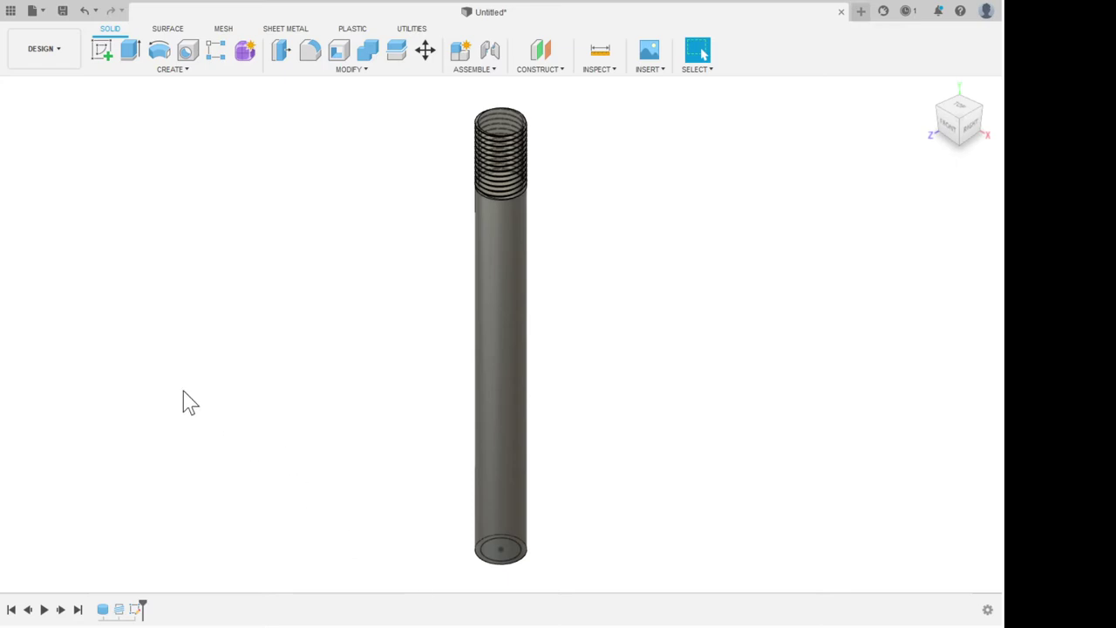
key("e")
middle_click_drag(723, 366, 680, 266, "shift")
scroll(680, 266, "down", 3)
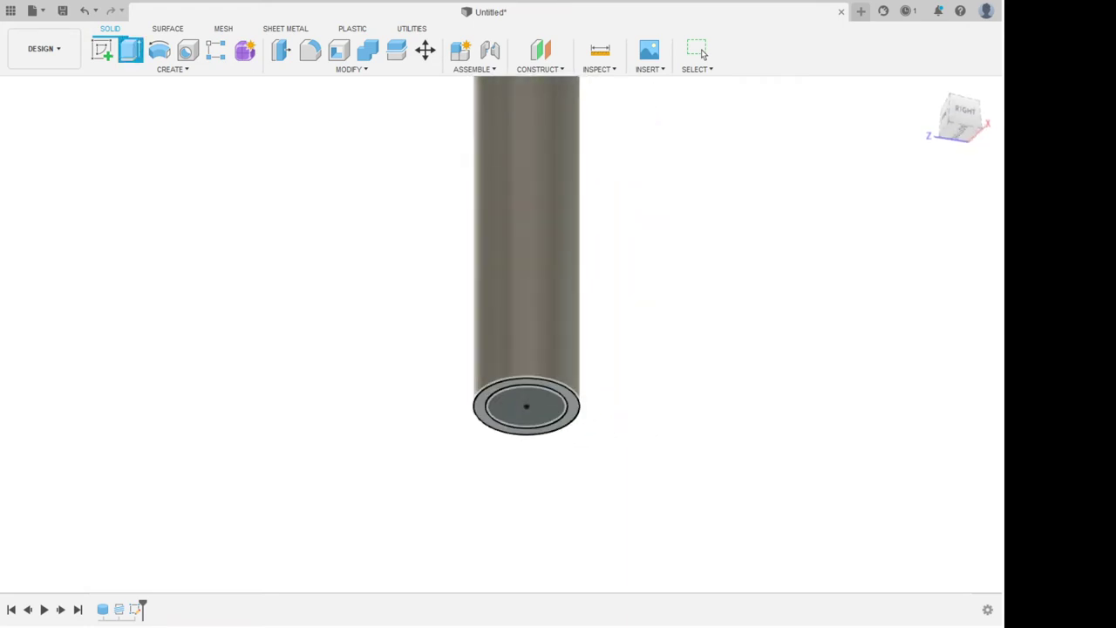
left_click(541, 383)
left_click_drag(541, 397, 541, 313)
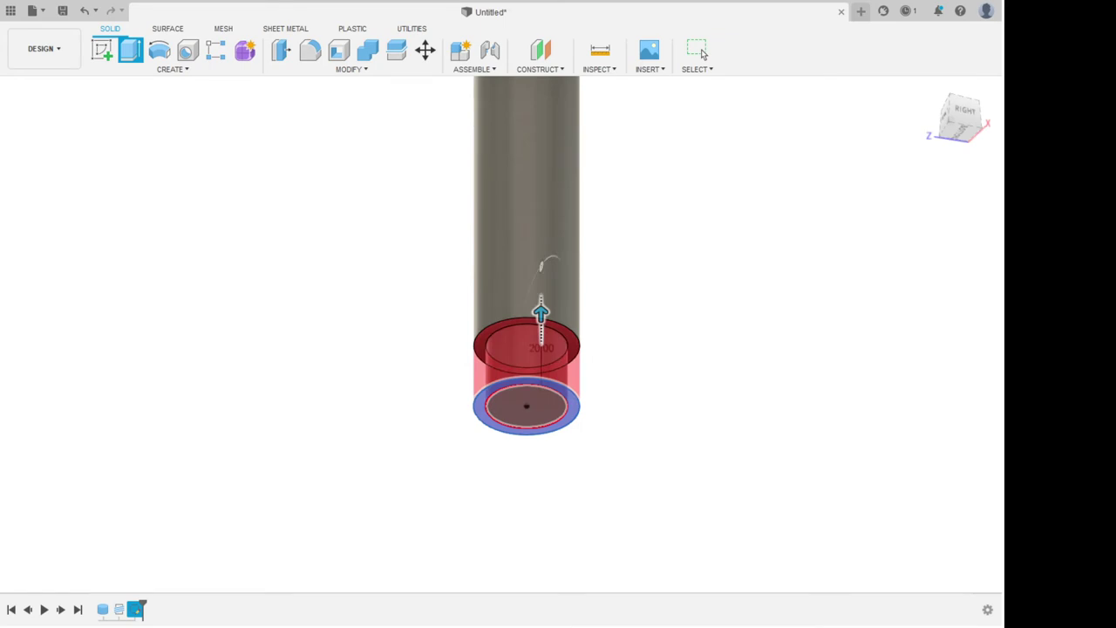
left_click_drag(541, 261, 543, 589)
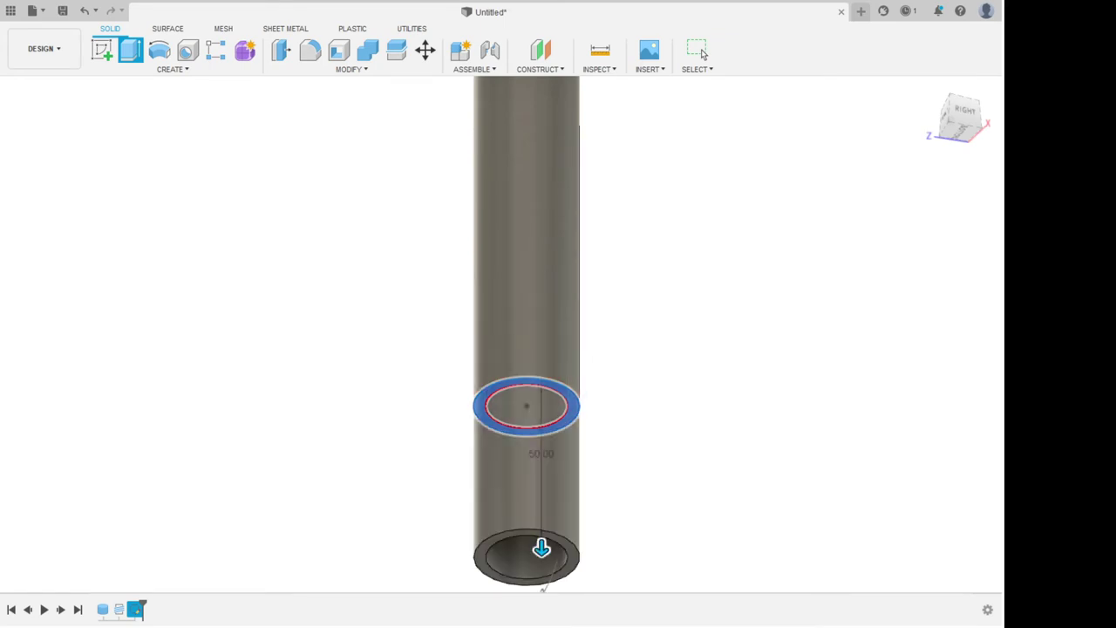
left_click_drag(543, 588, 542, 174)
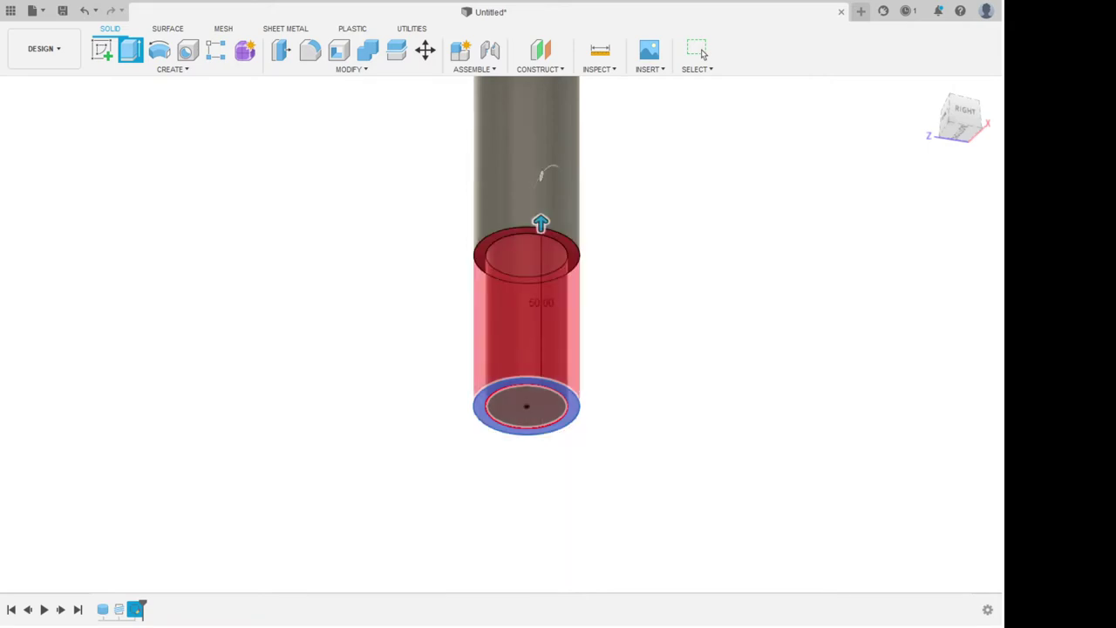
left_click(703, 54)
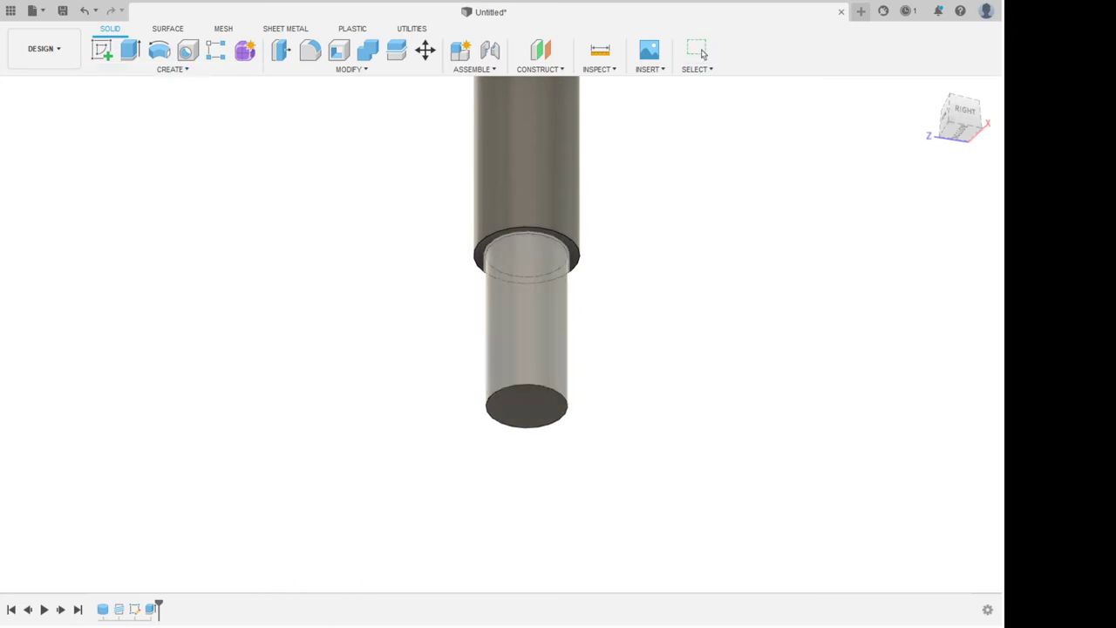
Add a 40 mm long thread to the reduced lower section, starting from its bottom end.
left_click(528, 338)
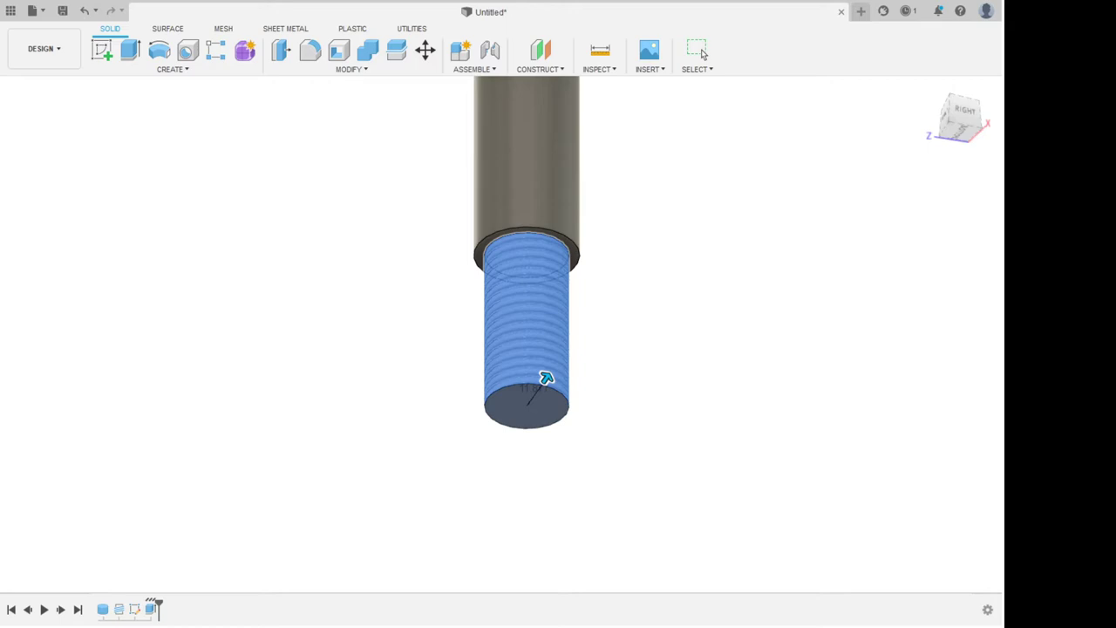
left_click(545, 376)
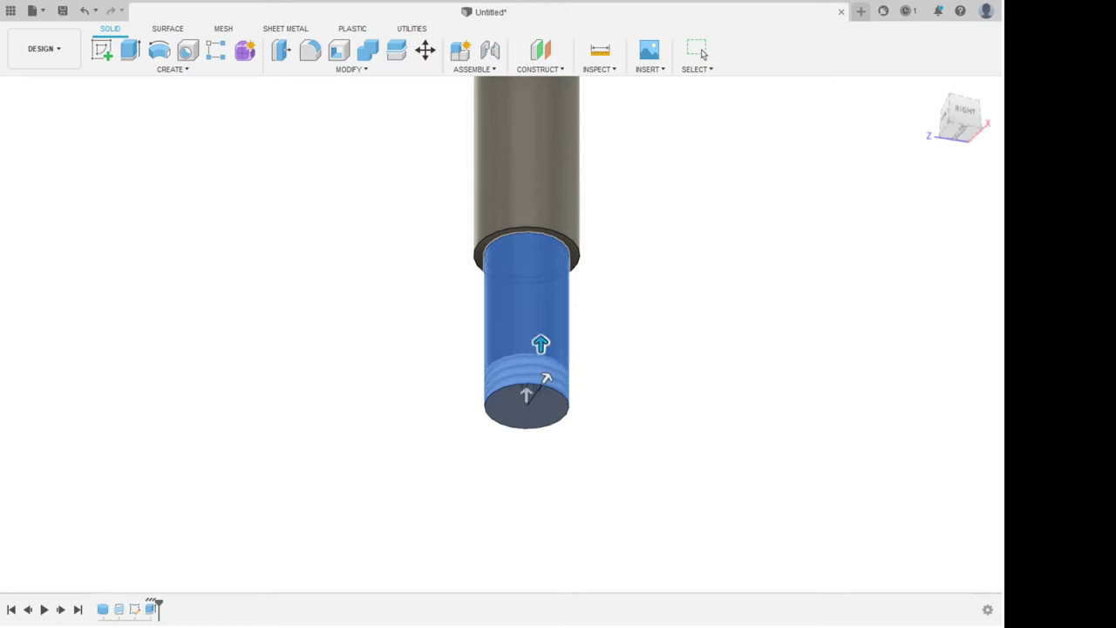
type("45")
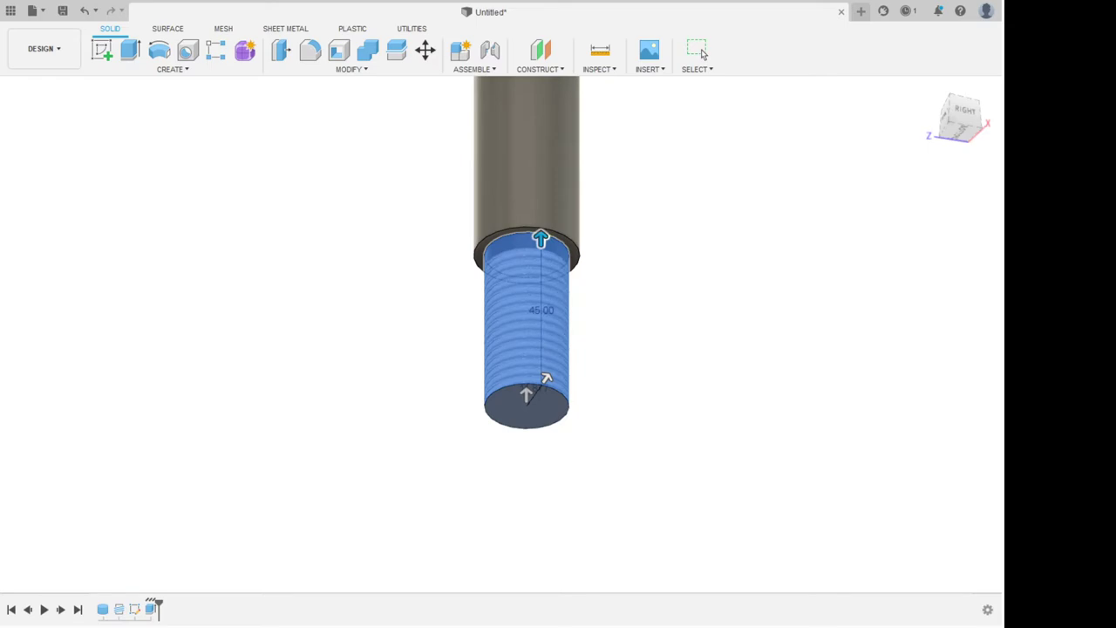
key("BackSpace")
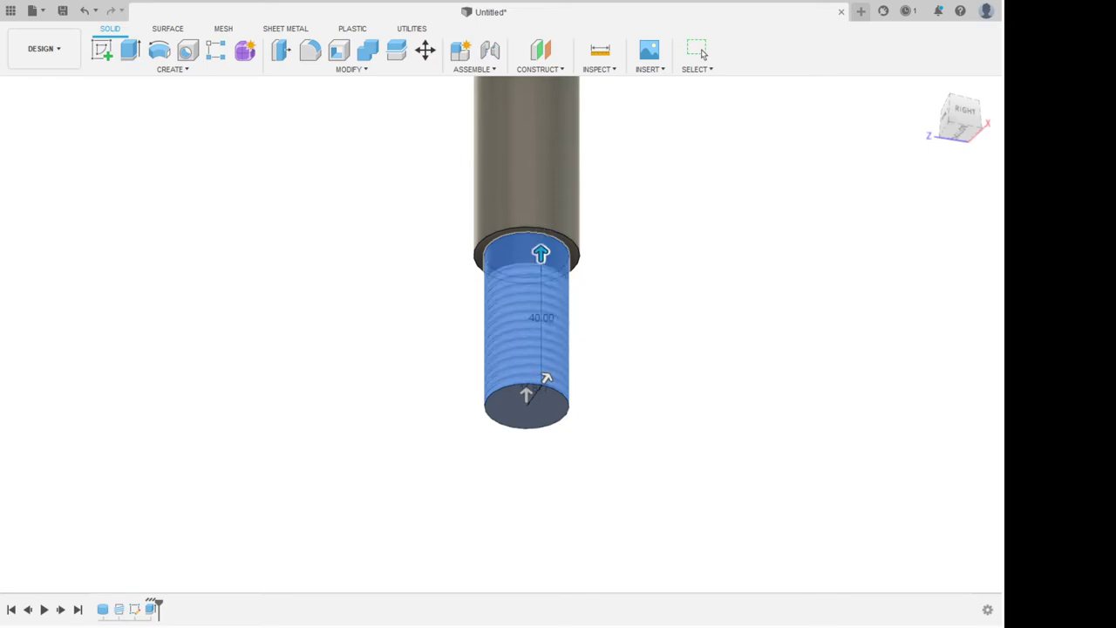
left_click(703, 54)
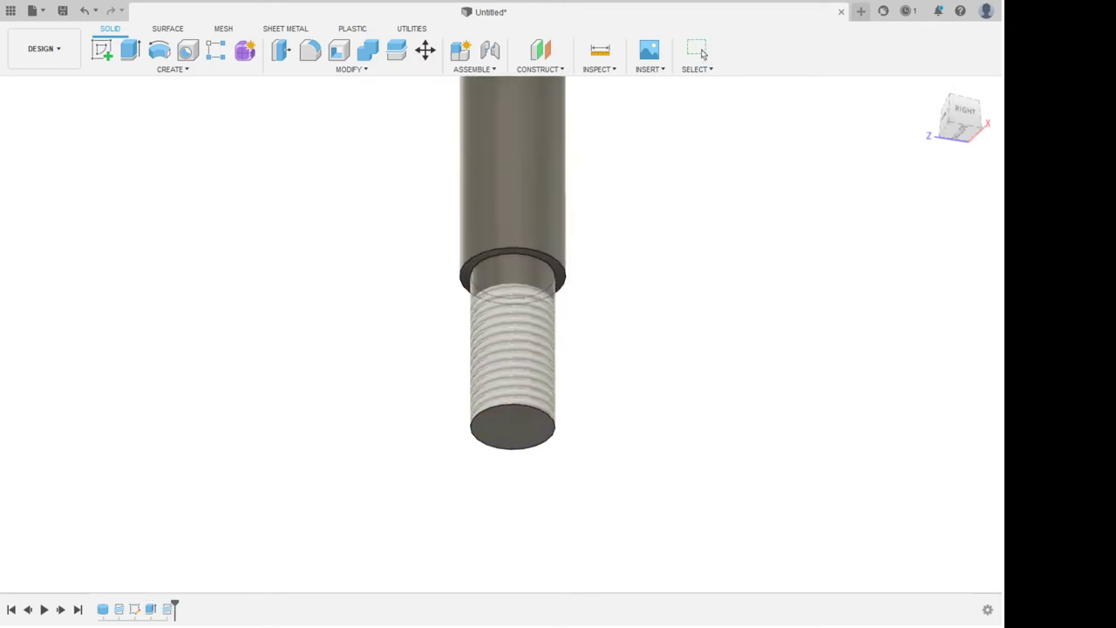
Edit the lower section's thread feature so that the thread is modelled as real geometry.
middle_click_drag(527, 326, 549, 333, "shift")
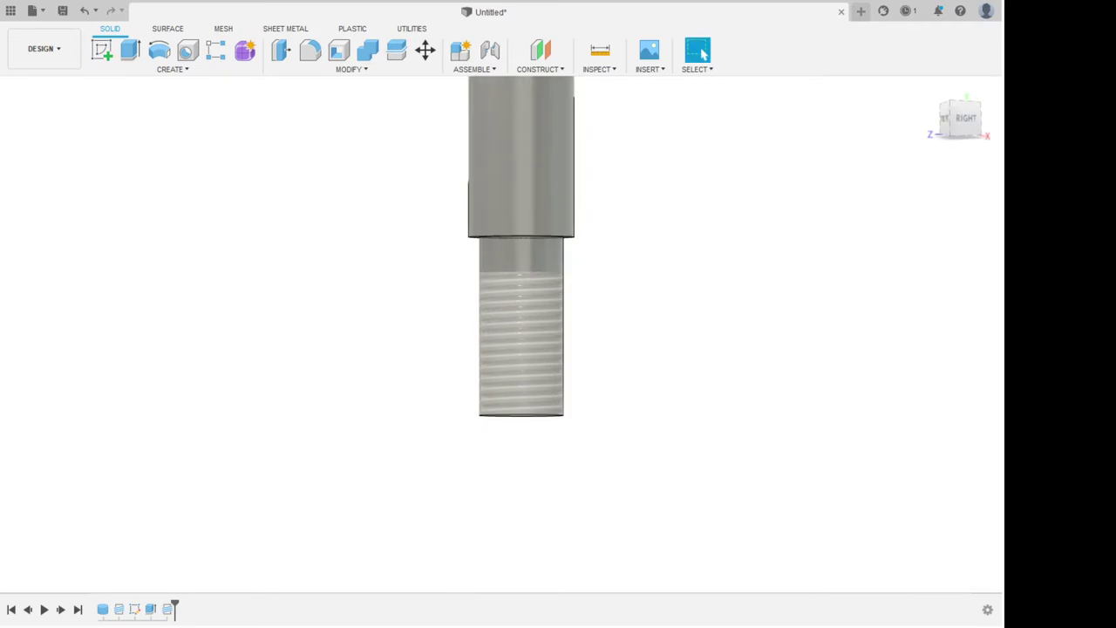
scroll(542, 329, "up", 8)
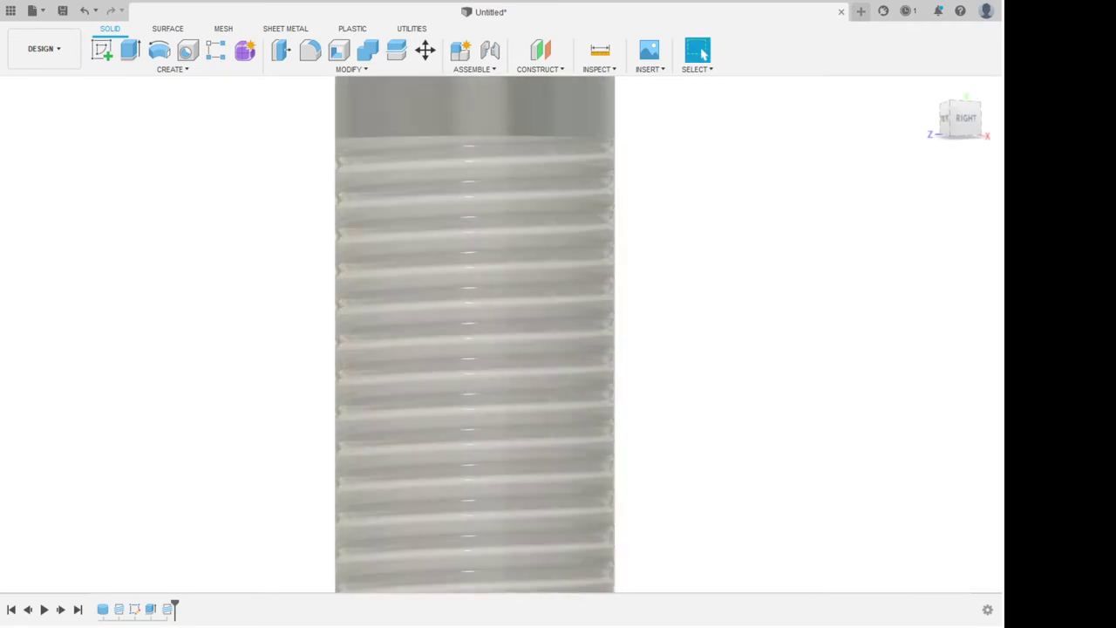
scroll(662, 312, "down", 5)
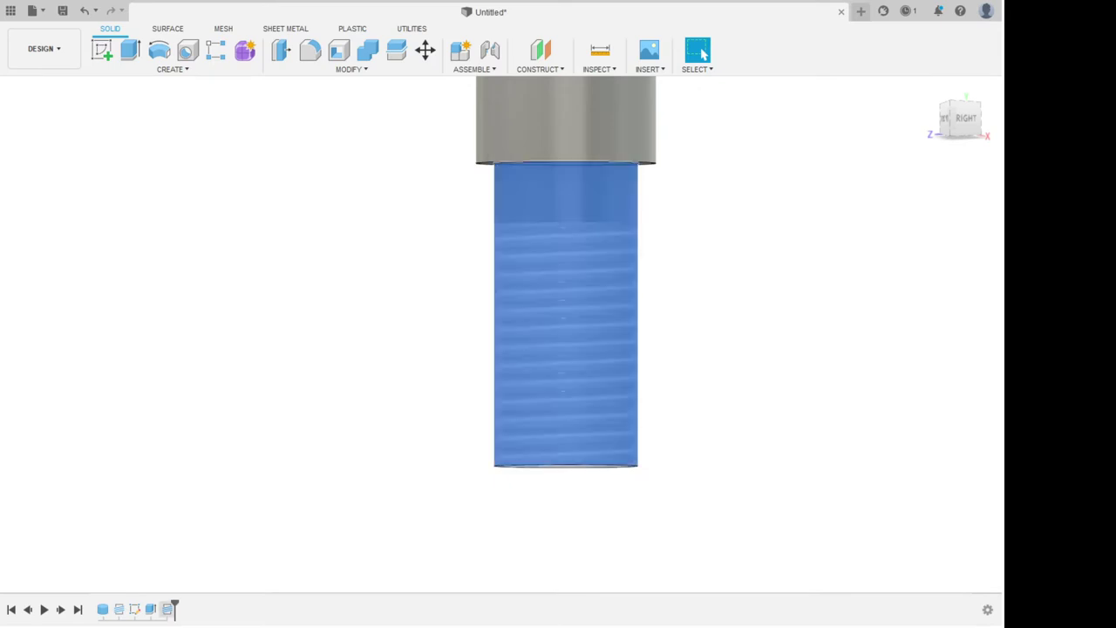
double_click(168, 609)
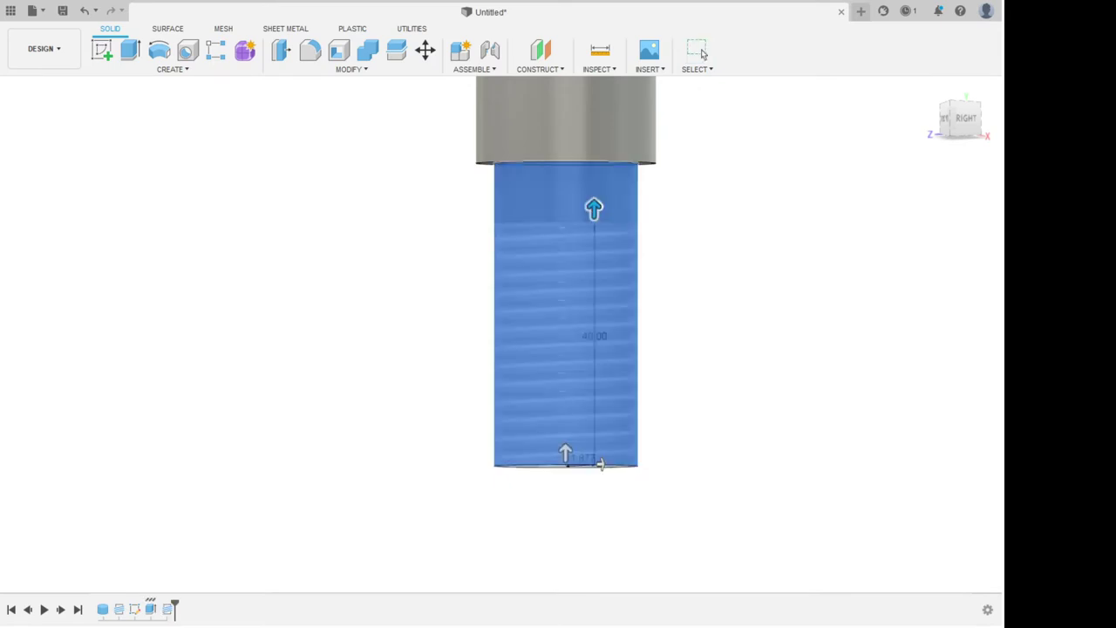
key("Return")
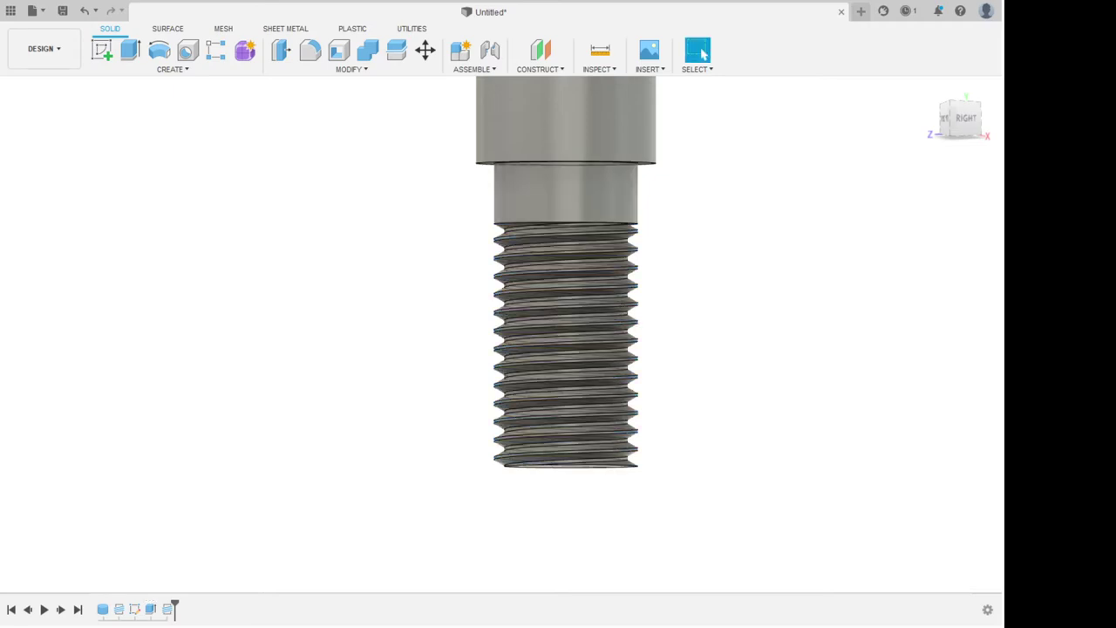
Sketch a 98 mm diameter circle centred on the rod's axis, on the ring-shaped shoulder face above the lower thread.
middle_click_drag(567, 349, 555, 257)
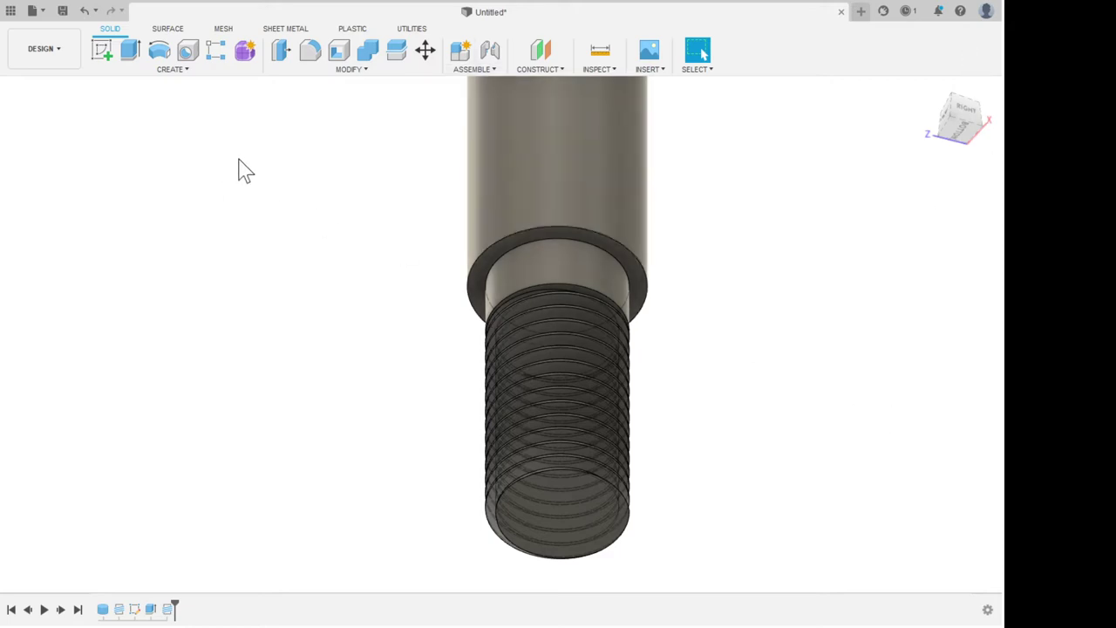
scroll(470, 303, "down", 10)
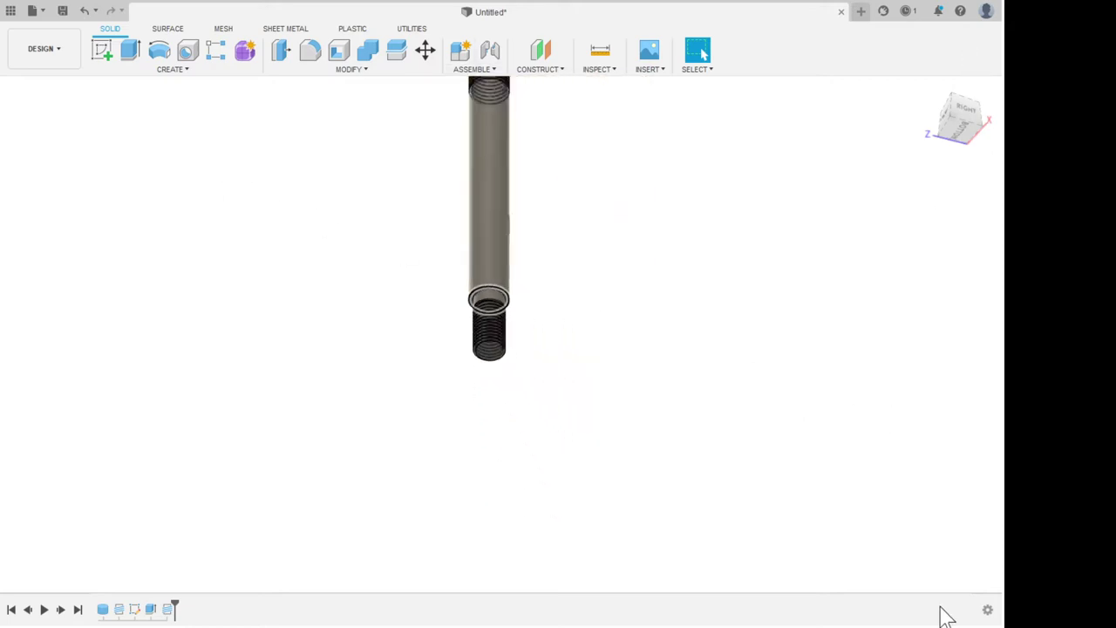
scroll(488, 126, "up", 5)
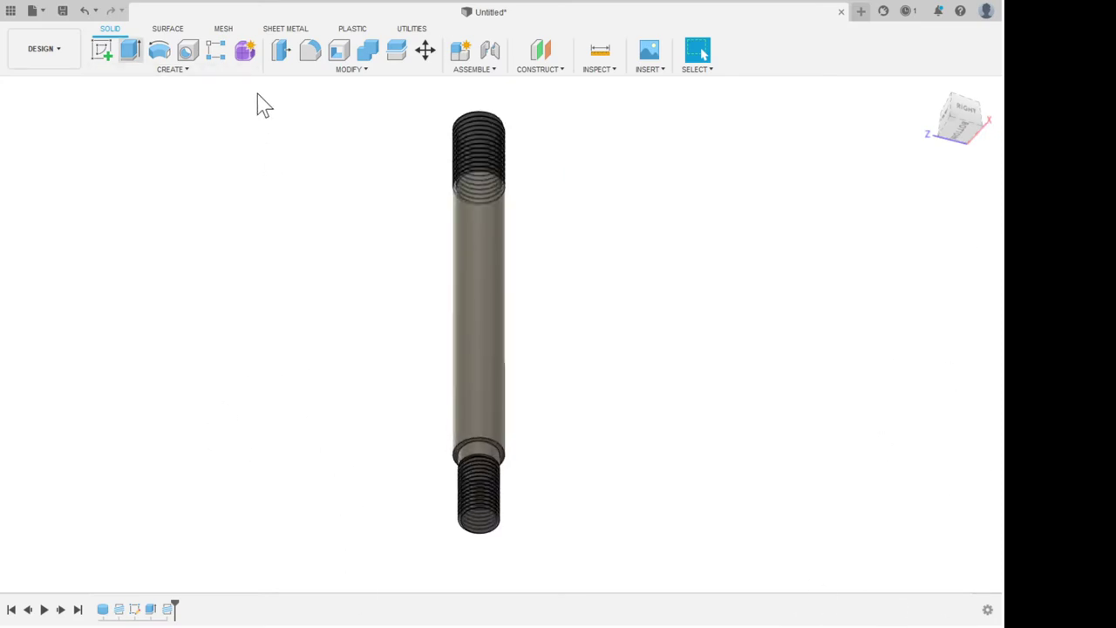
left_click(102, 50)
scroll(448, 460, "up", 10)
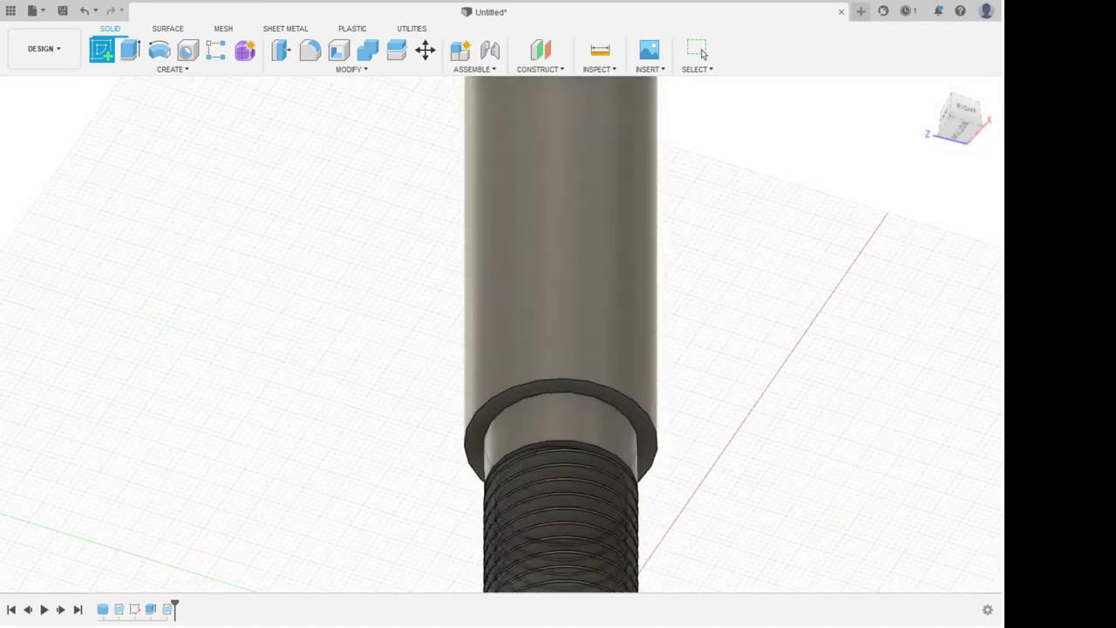
left_click(476, 445)
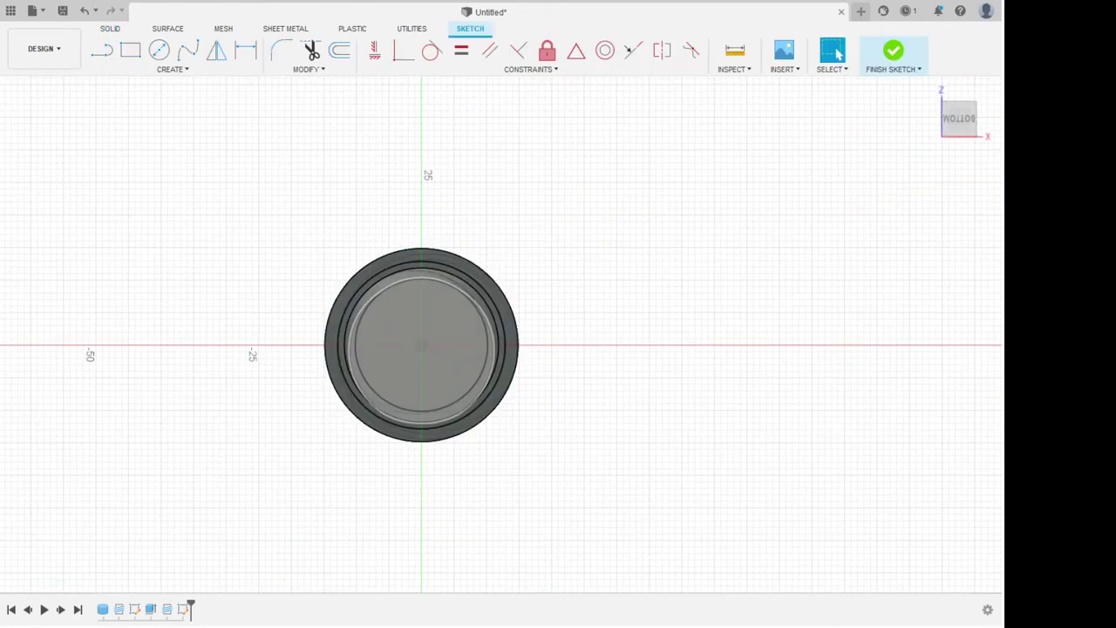
scroll(574, 296, "down", 5)
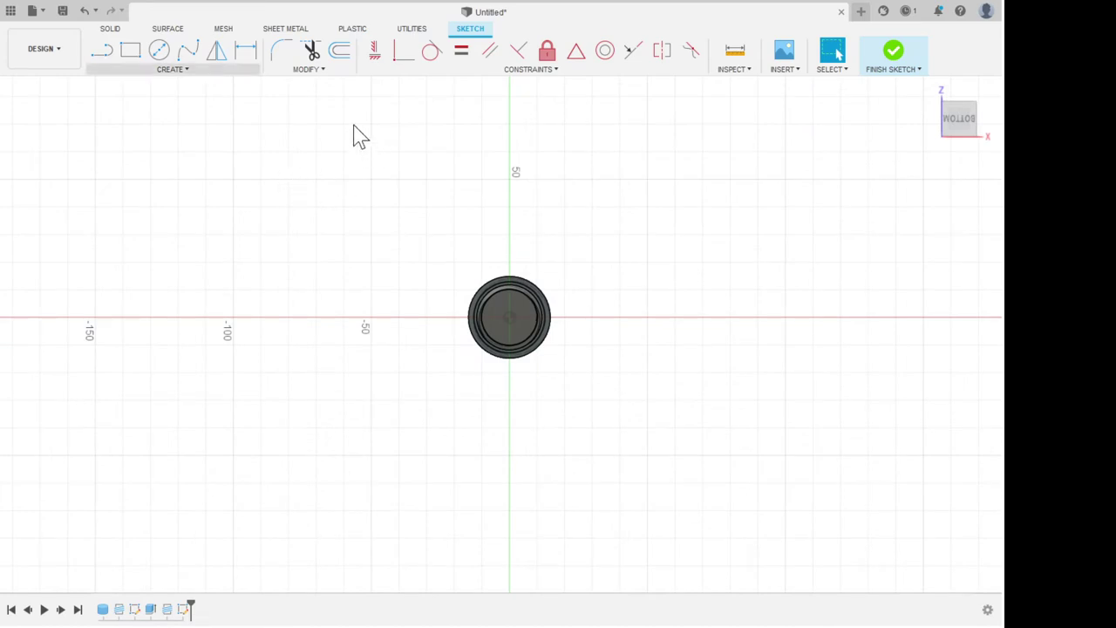
key("c")
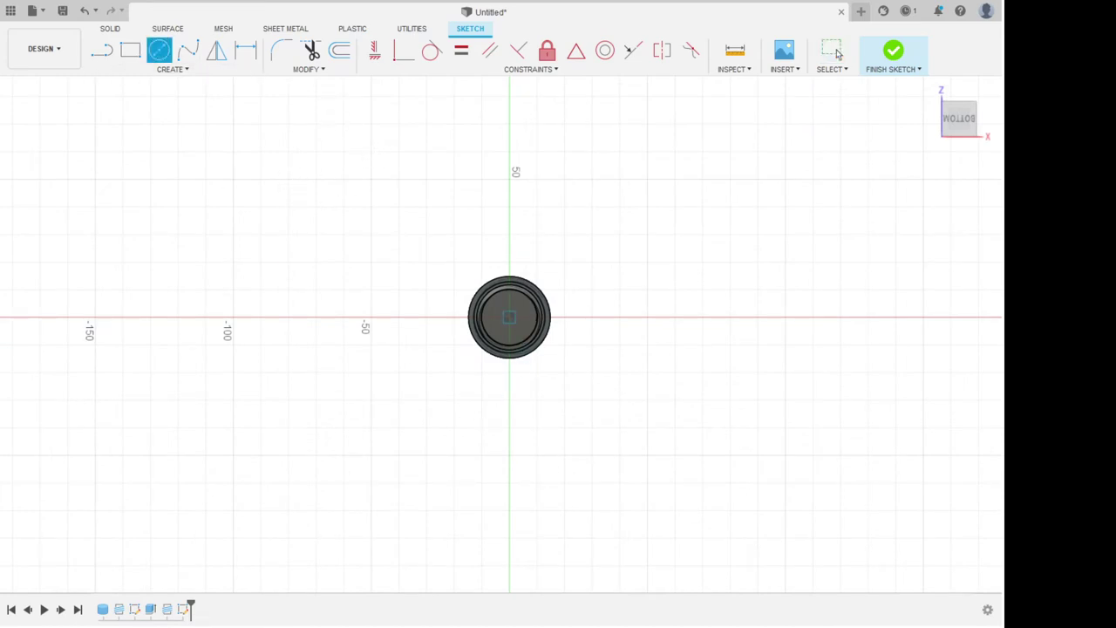
left_click(509, 317)
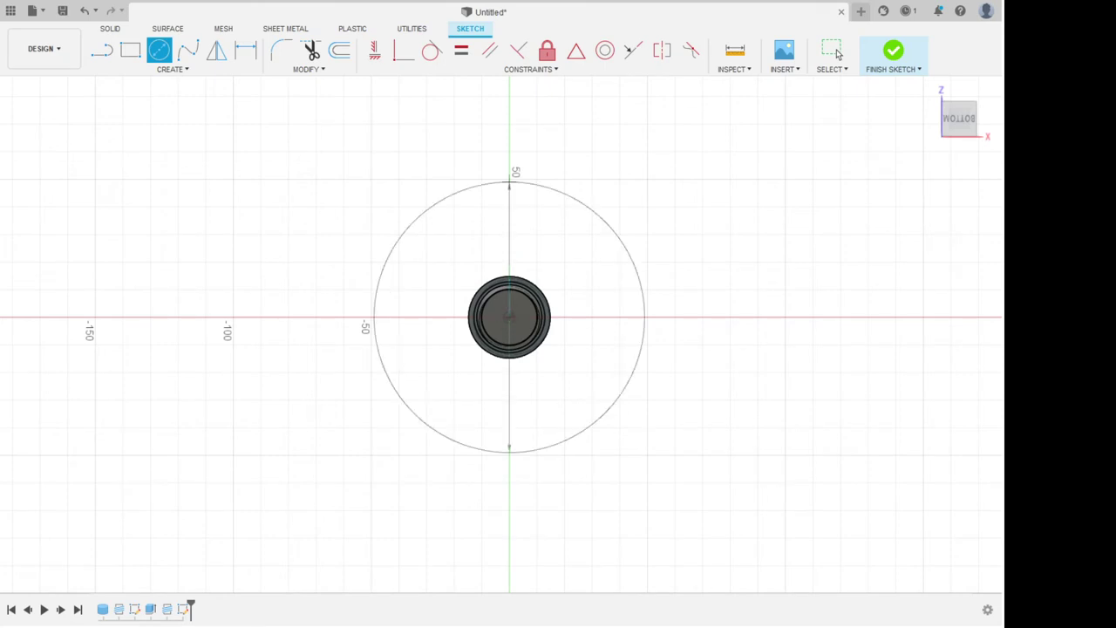
left_click(835, 54)
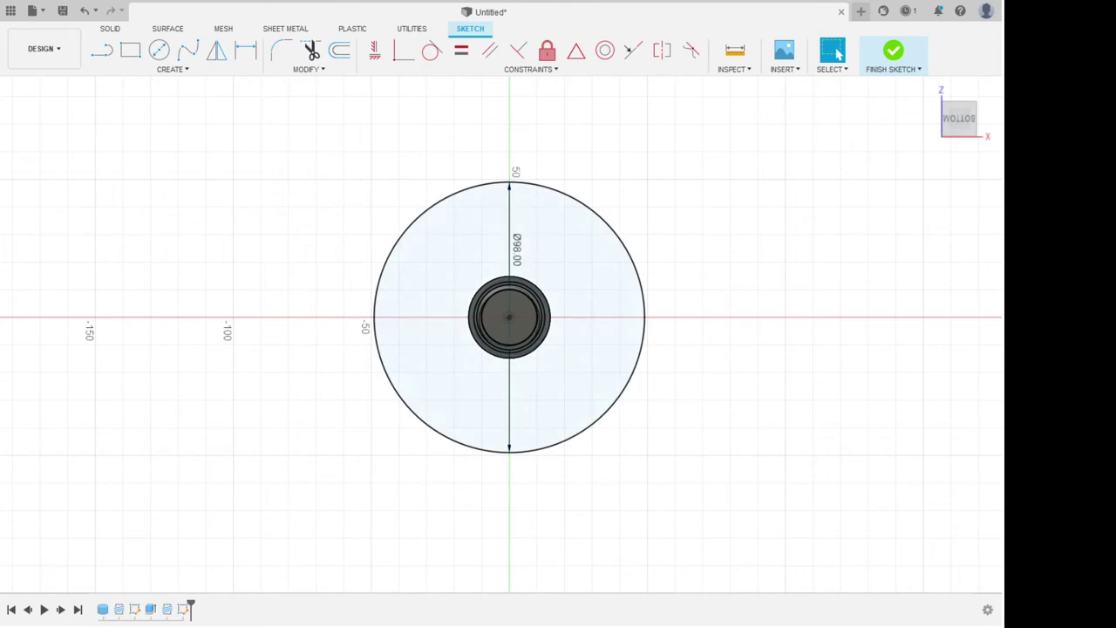
left_click(893, 52)
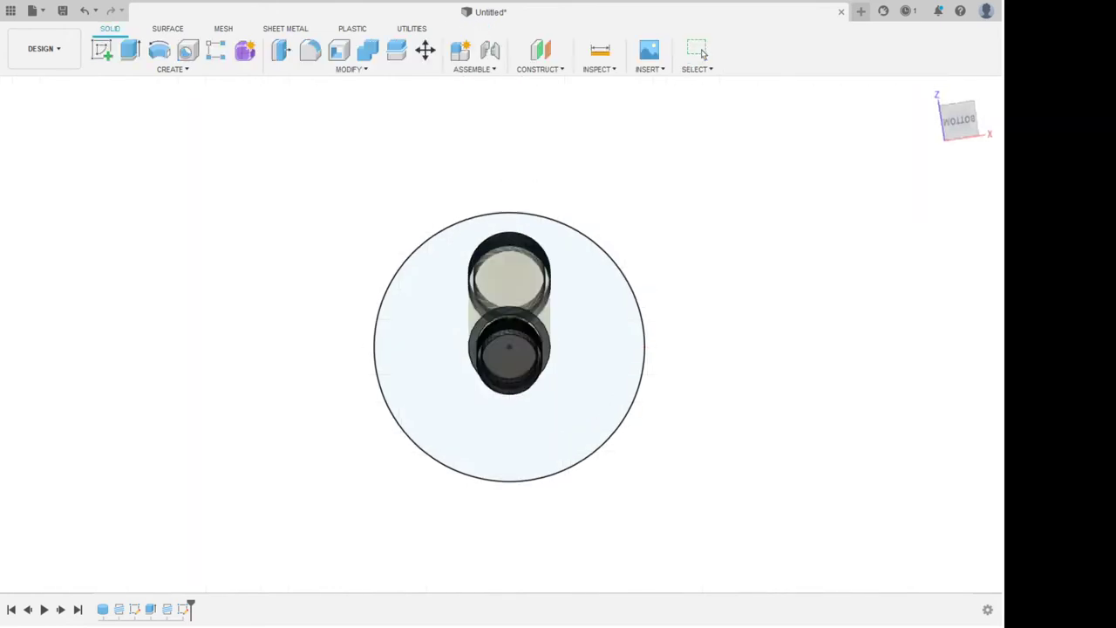
Extrude the ring between the large circle and the rod's outline 10 mm downward to form a disc around the unthreaded neck.
middle_click_drag(628, 314, 456, 310, "shift")
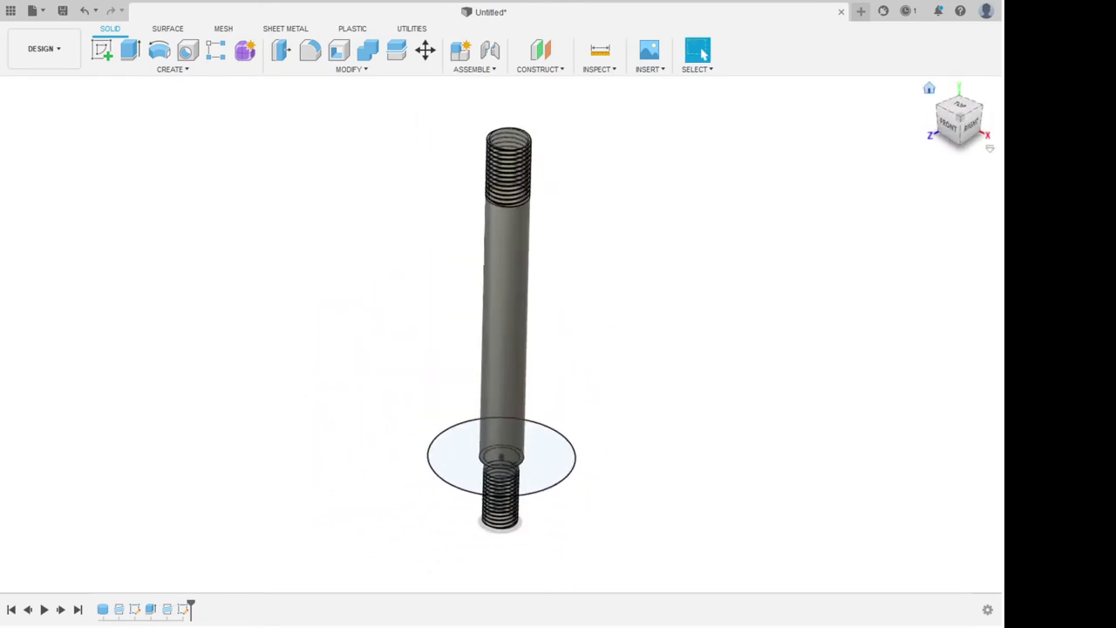
scroll(405, 477, "up", 4)
scroll(405, 477, "down", 4)
scroll(515, 516, "up", 4)
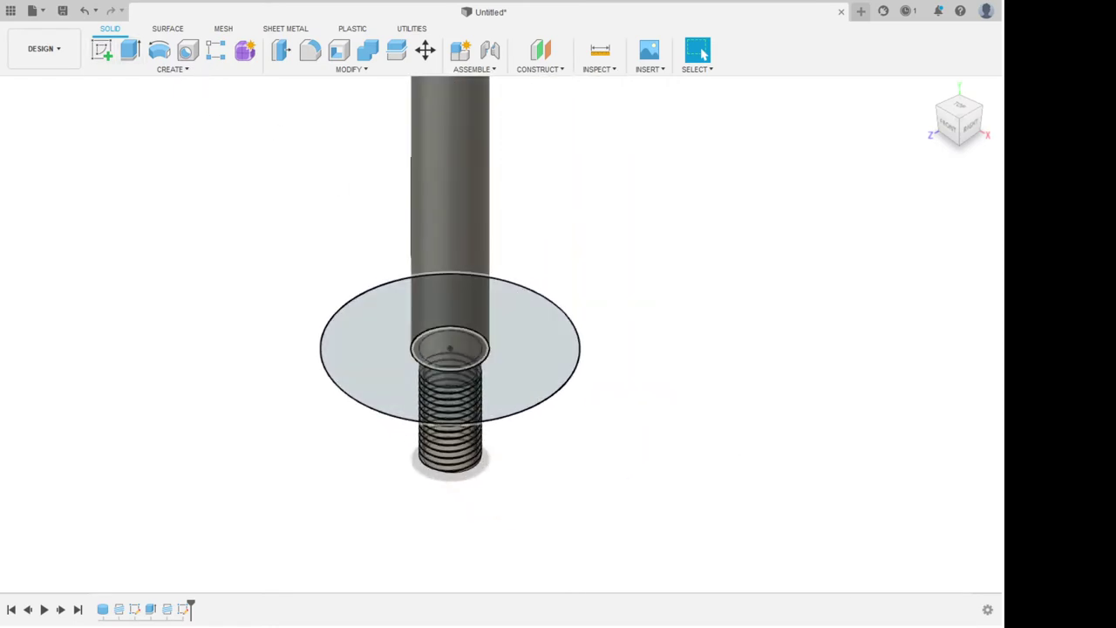
middle_click_drag(556, 392, 478, 180, "shift")
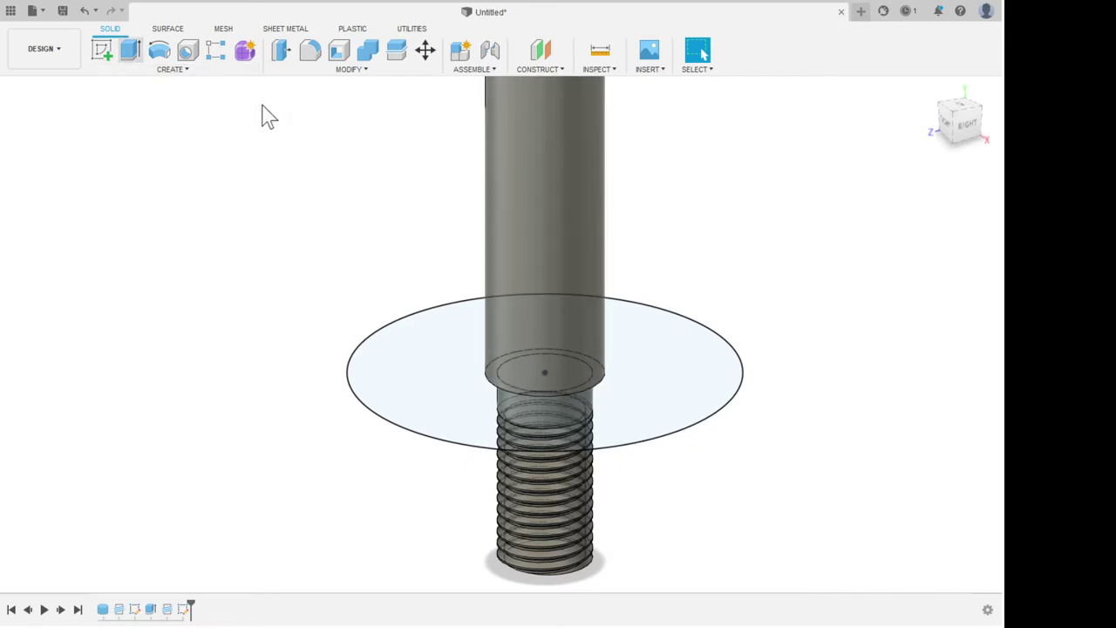
key("e")
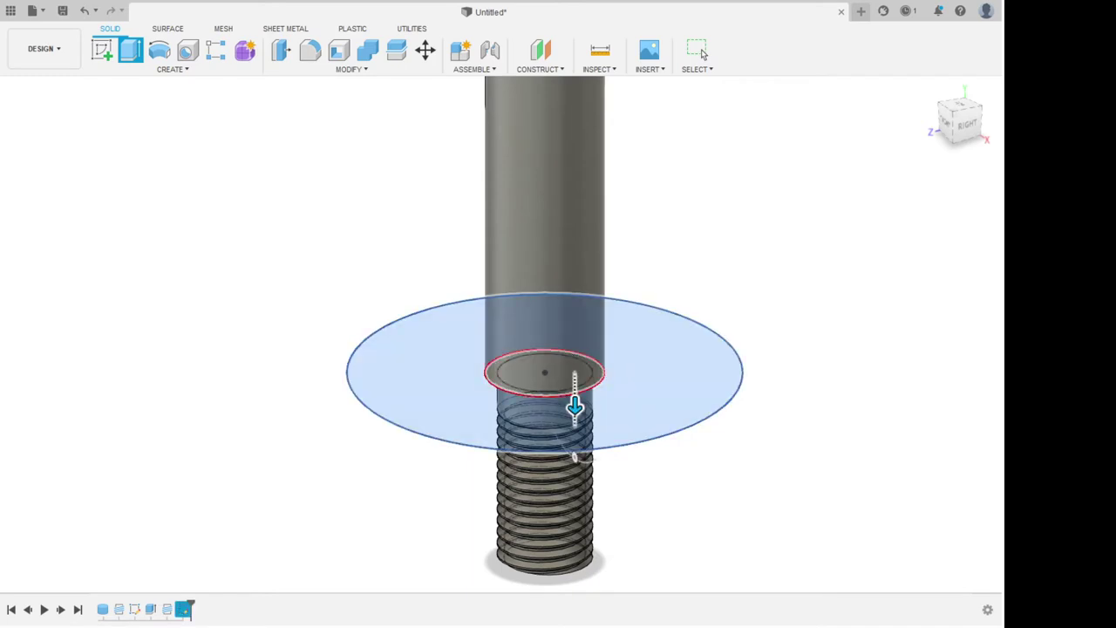
type("5")
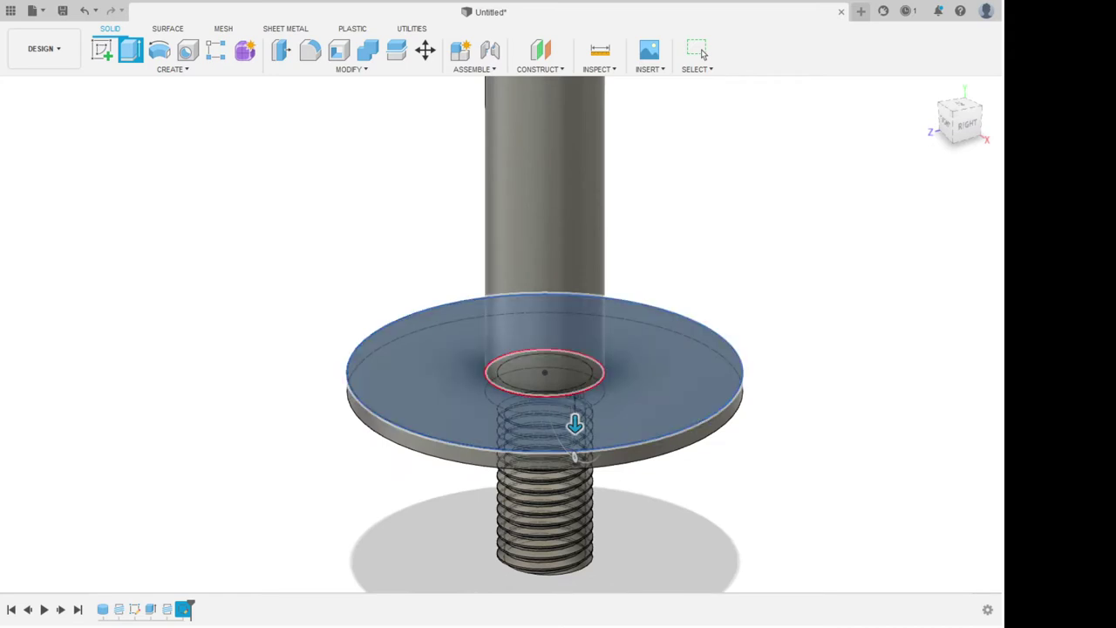
left_click(964, 124)
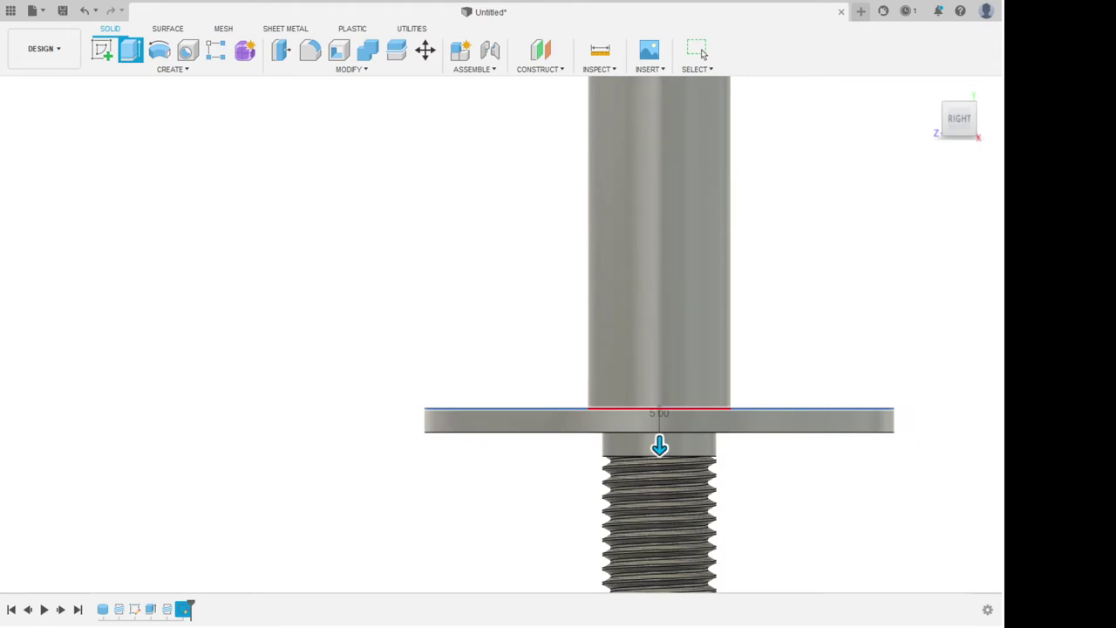
type("10")
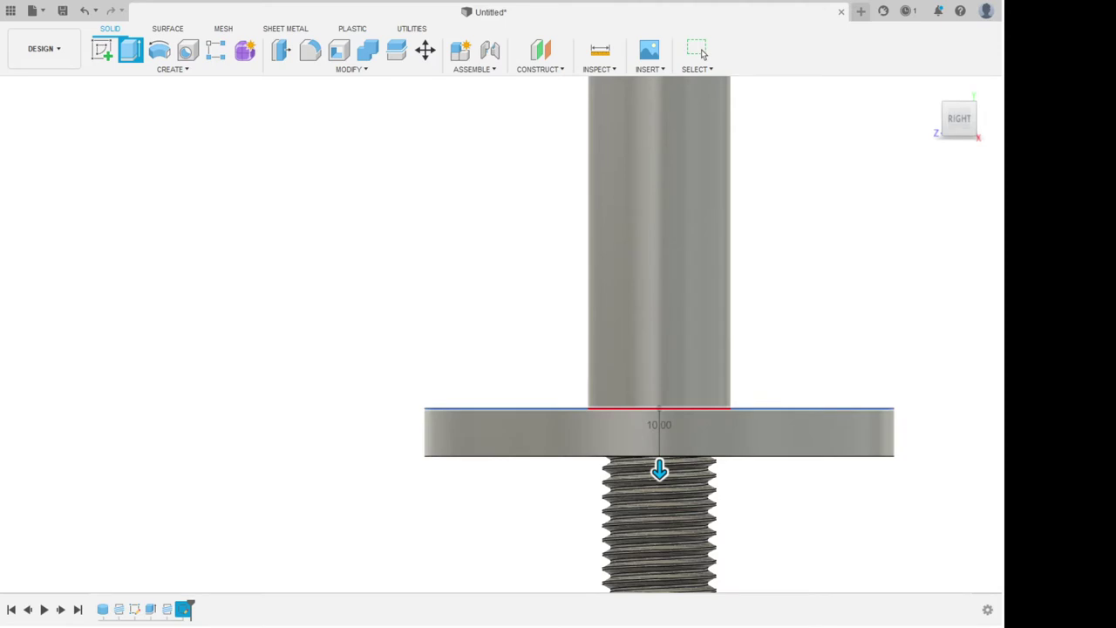
scroll(802, 561, "down", 3)
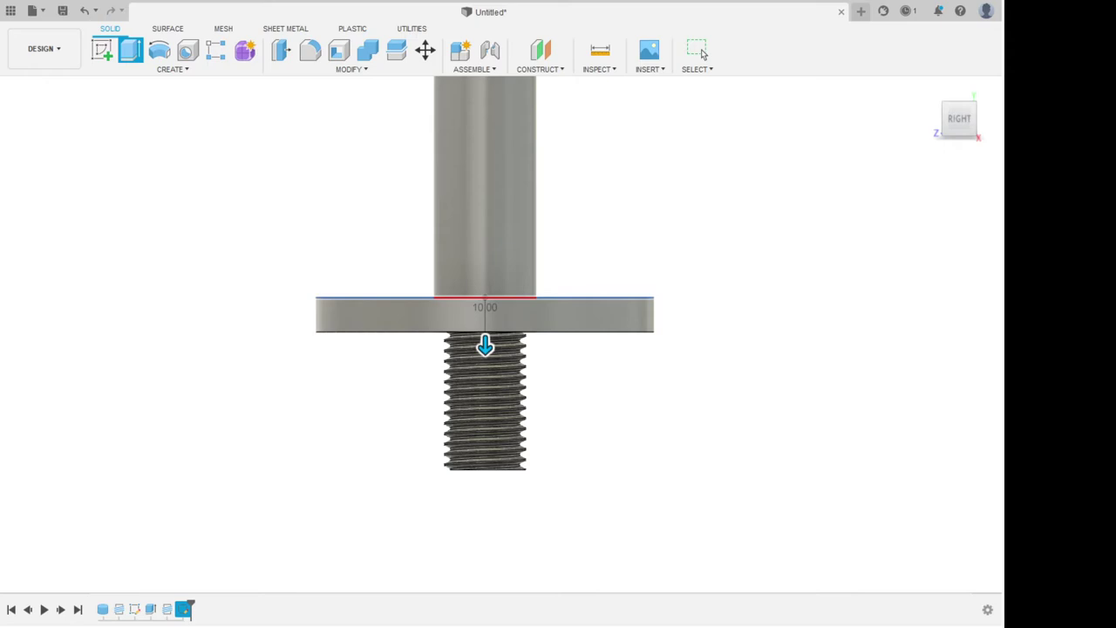
left_click(703, 52)
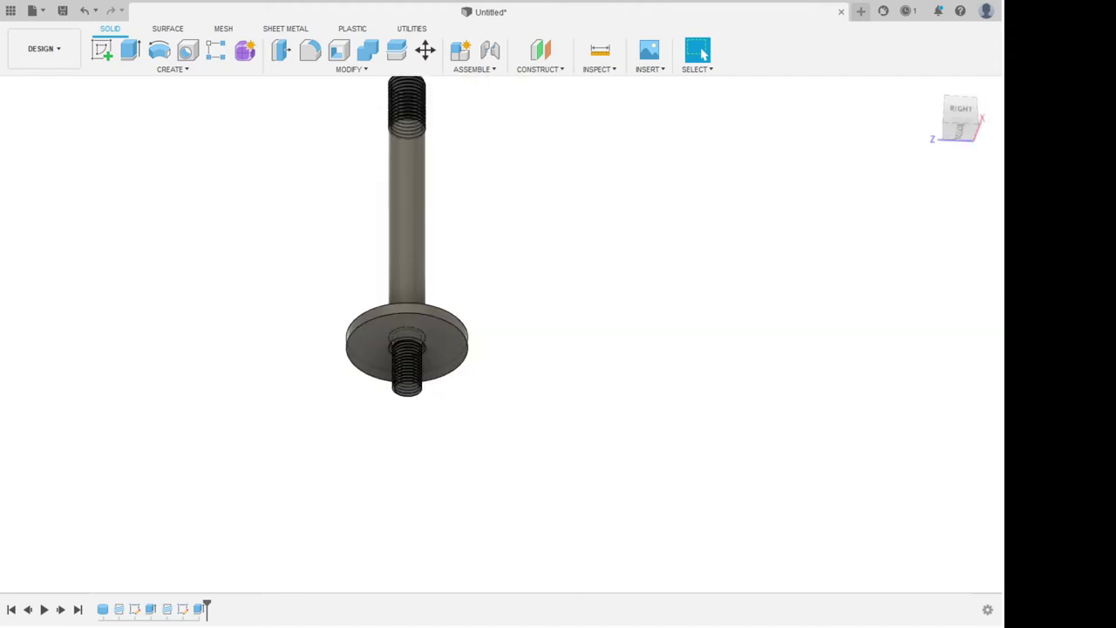
Fillet the disc's upper and lower outer edges together so that its rim is almost fully rounded.
scroll(424, 338, "up", 5)
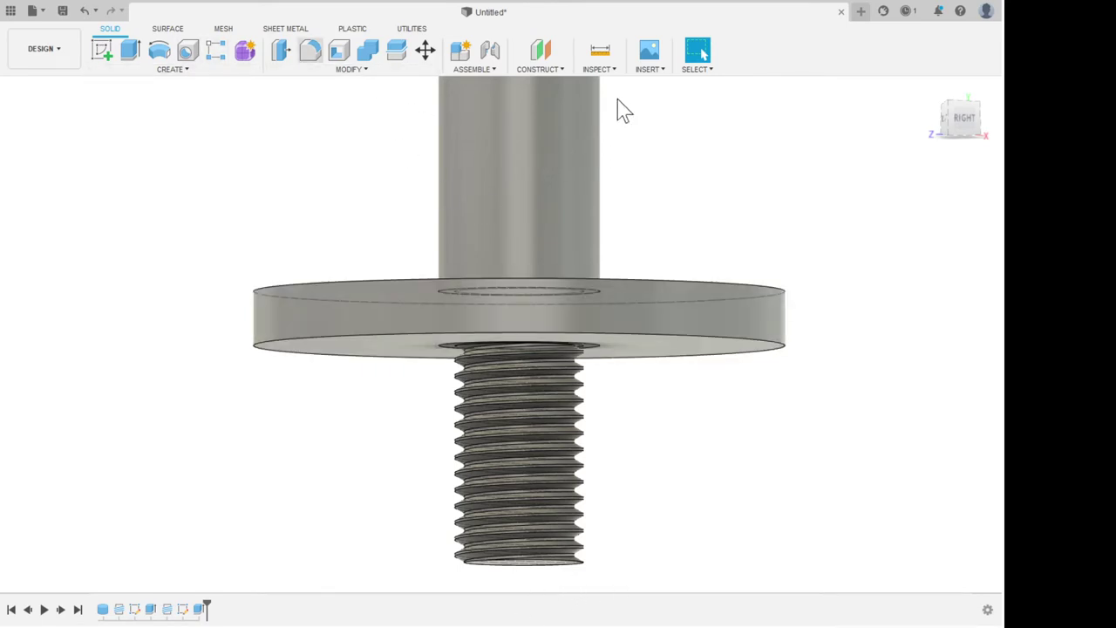
key("f")
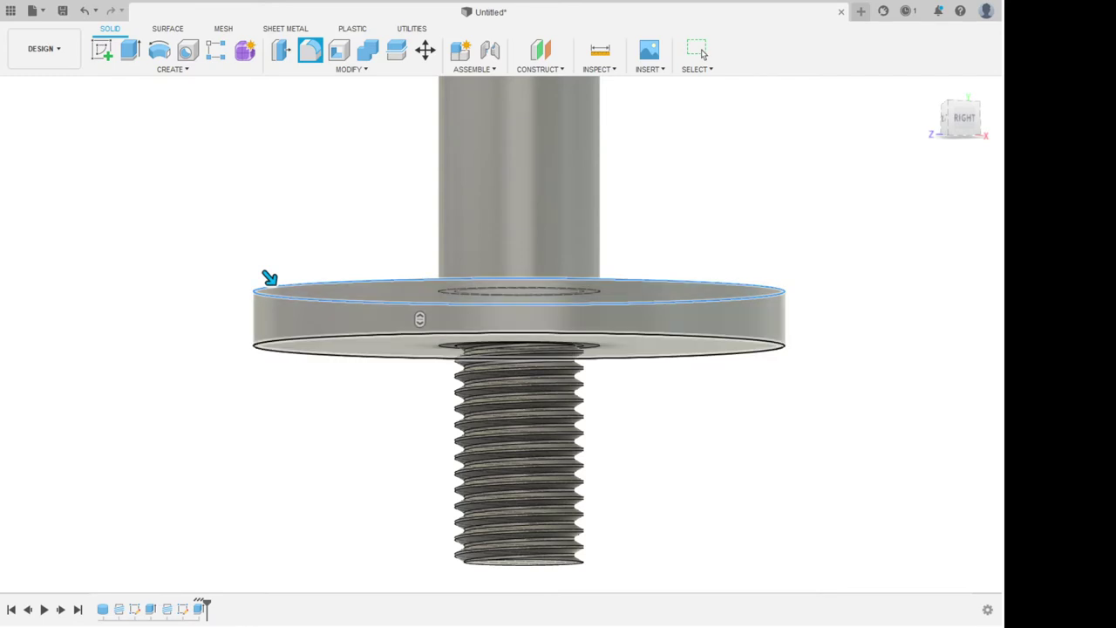
left_click(297, 345)
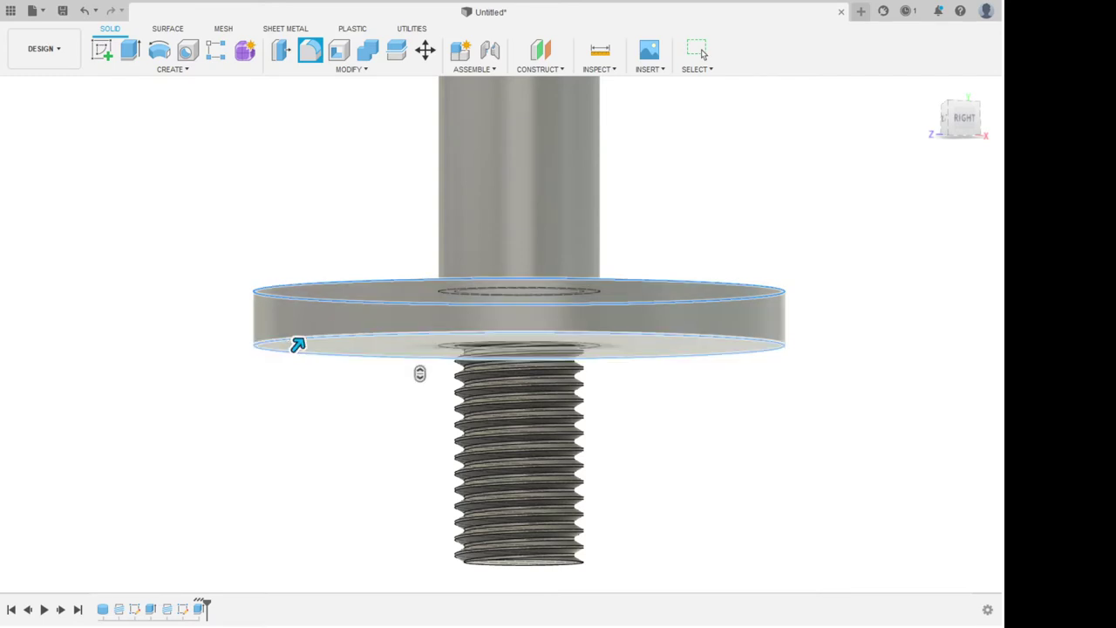
left_click_drag(298, 344, 304, 336)
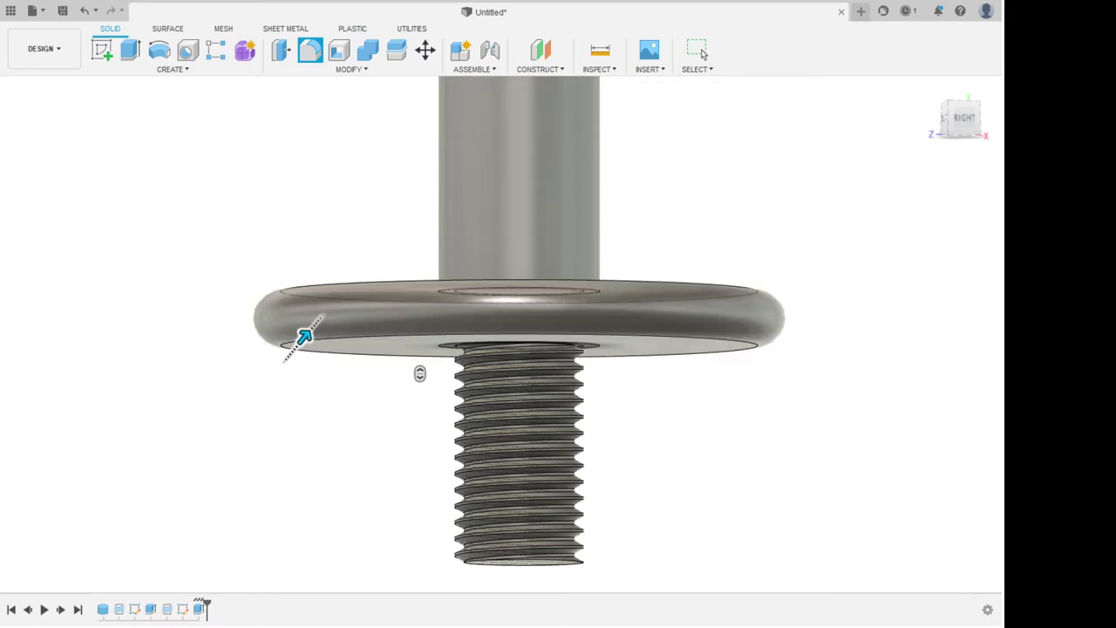
scroll(327, 401, "down", 3)
scroll(327, 389, "up", 2)
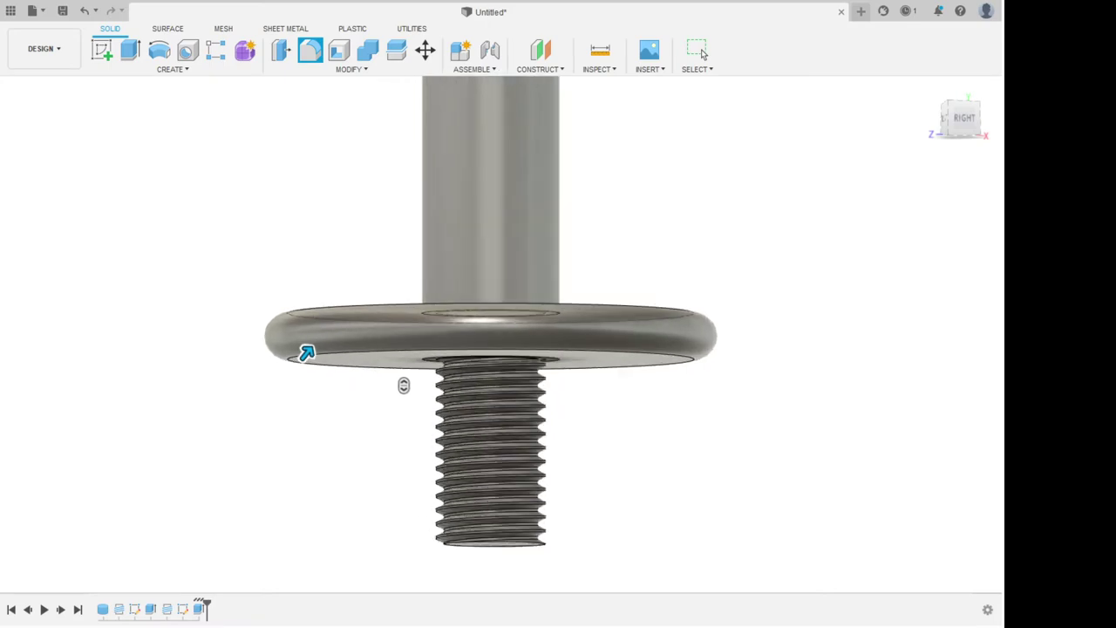
key("Return")
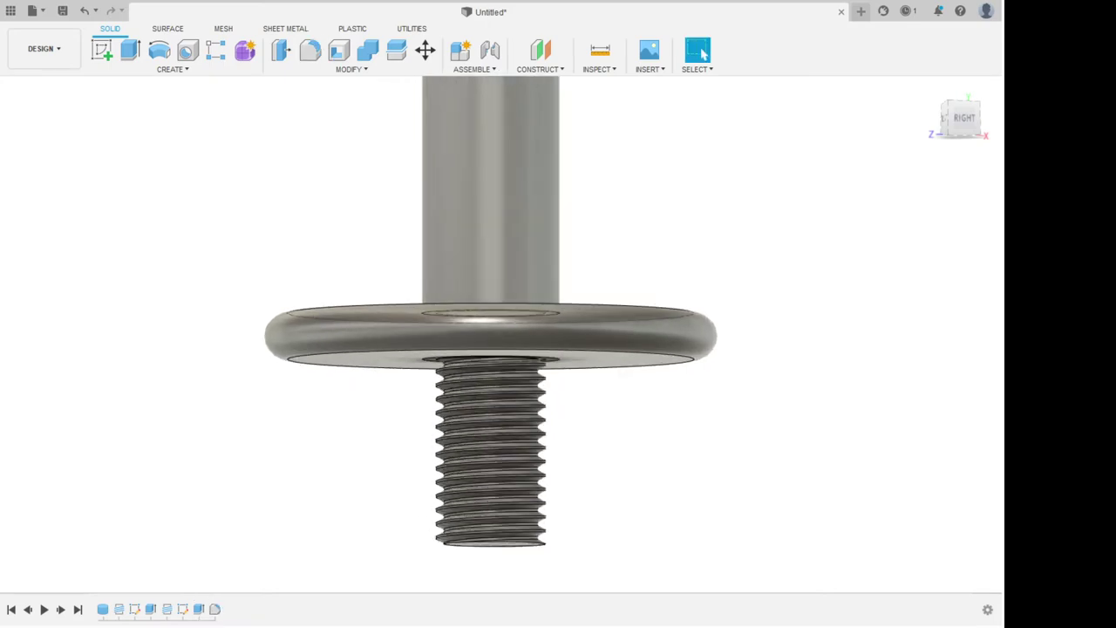
Sketch on the disc's lower face a circle around the rod's axis, midway to the rim, plus a small circle centred on its upper quadrant.
middle_click_drag(327, 389, 329, 248, "shift")
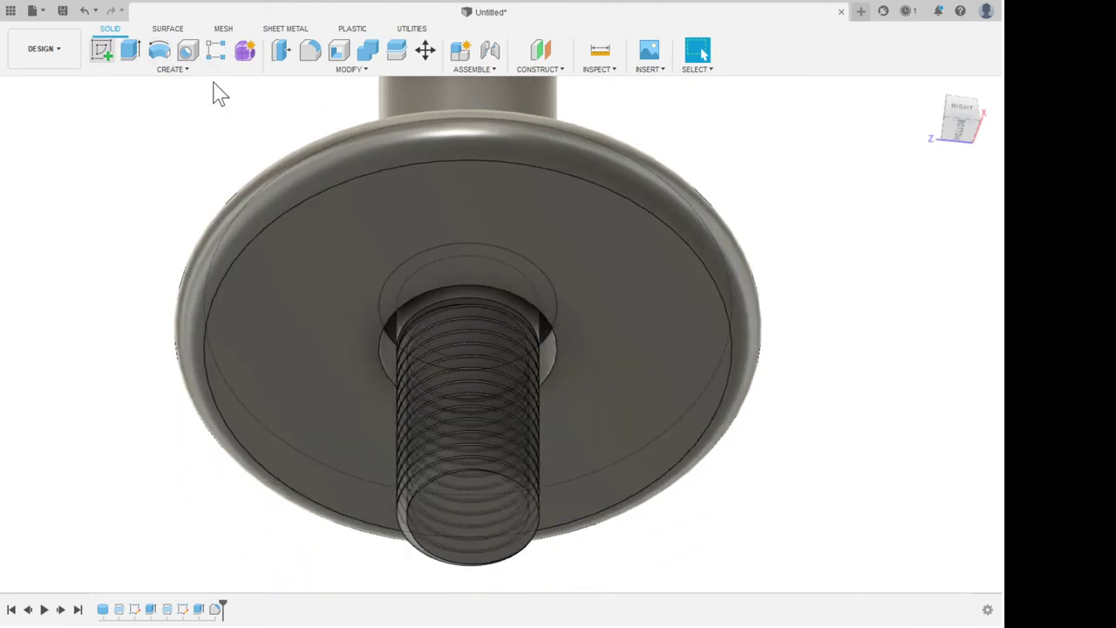
left_click(102, 50)
left_click(348, 200)
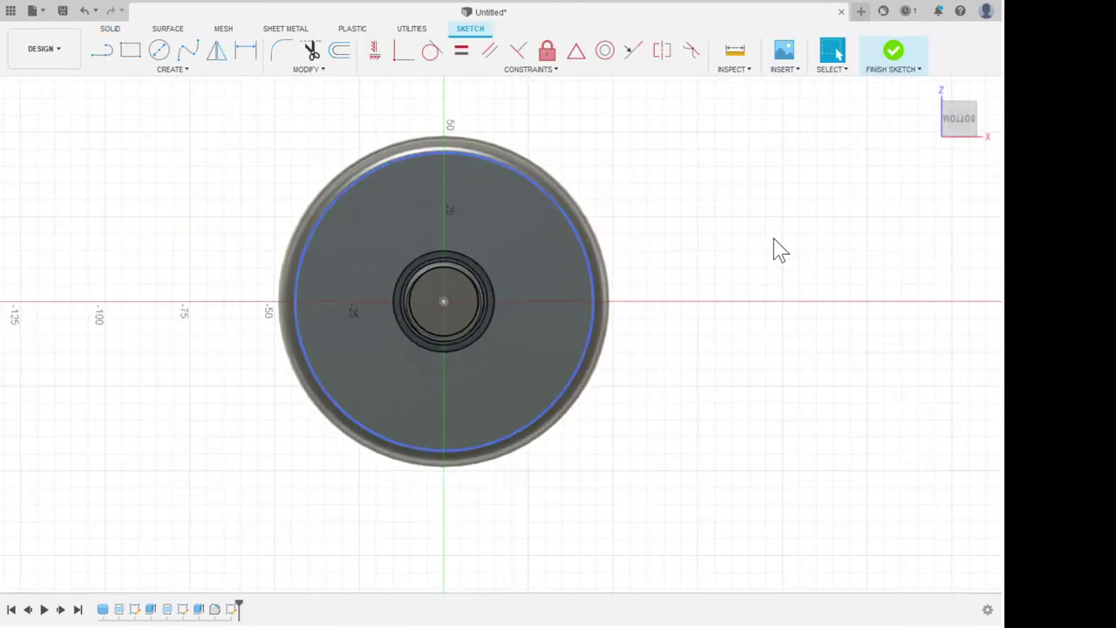
left_click(159, 50)
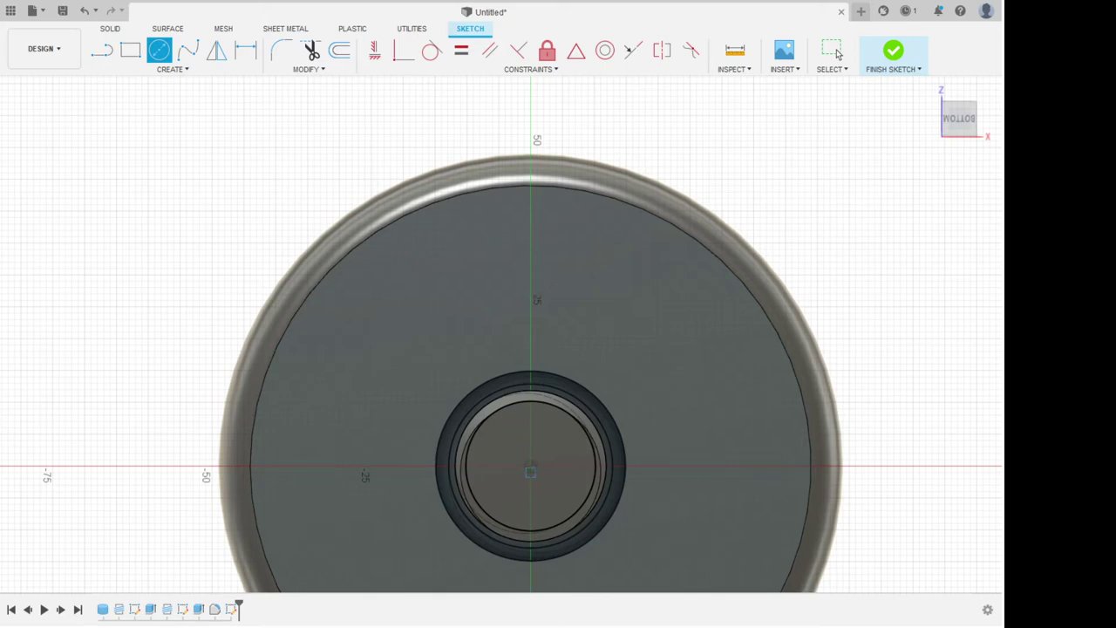
left_click(530, 467)
left_click(530, 281)
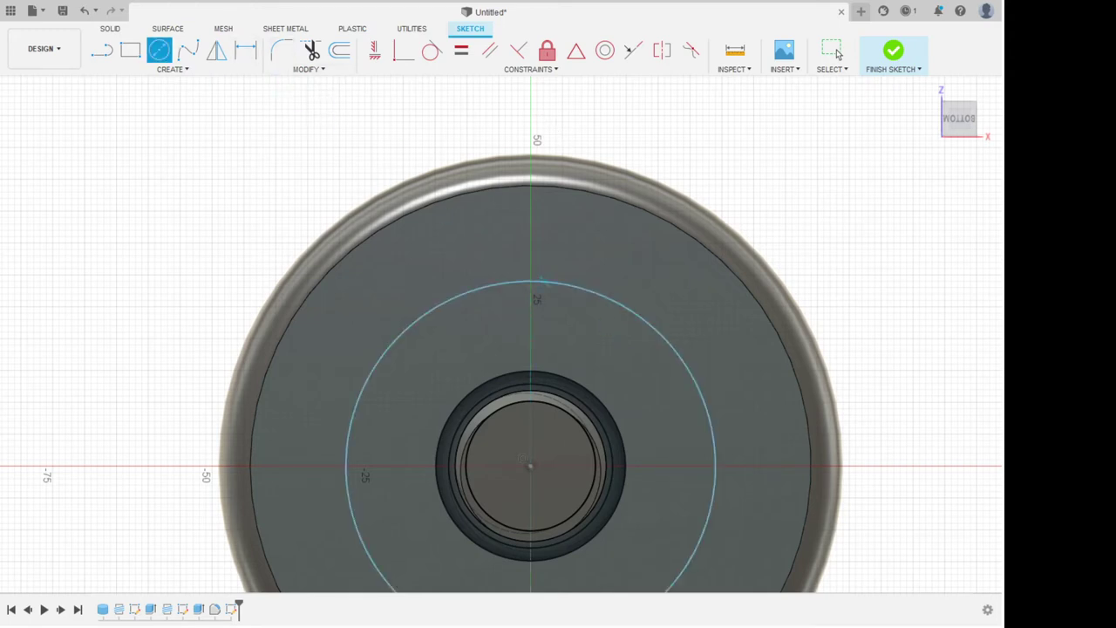
left_click(530, 280)
left_click(530, 244)
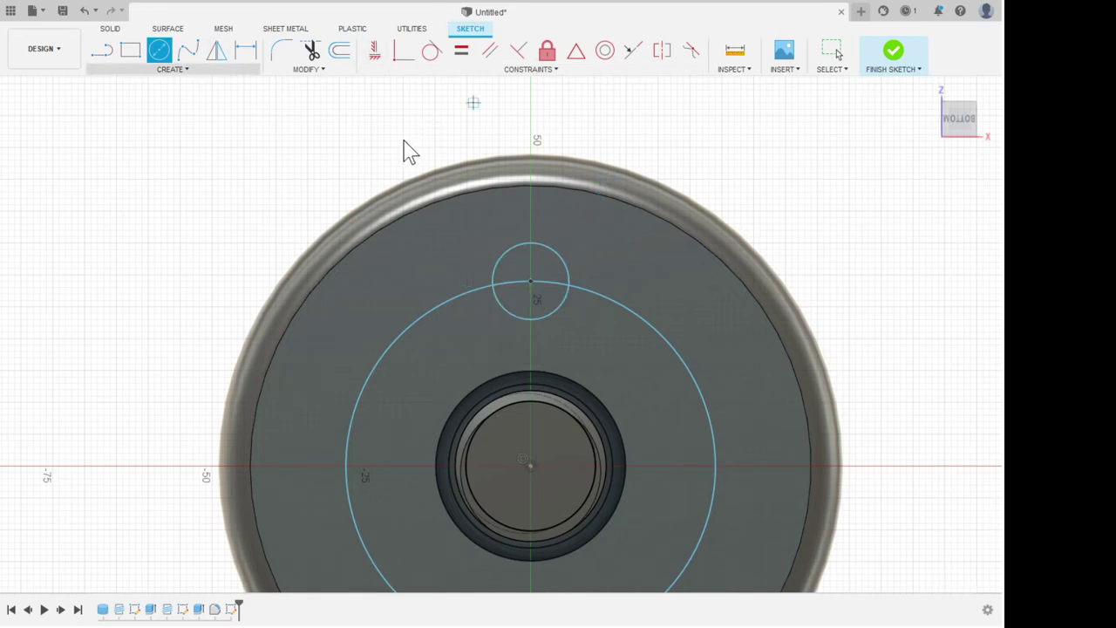
scroll(509, 172, "down", 3)
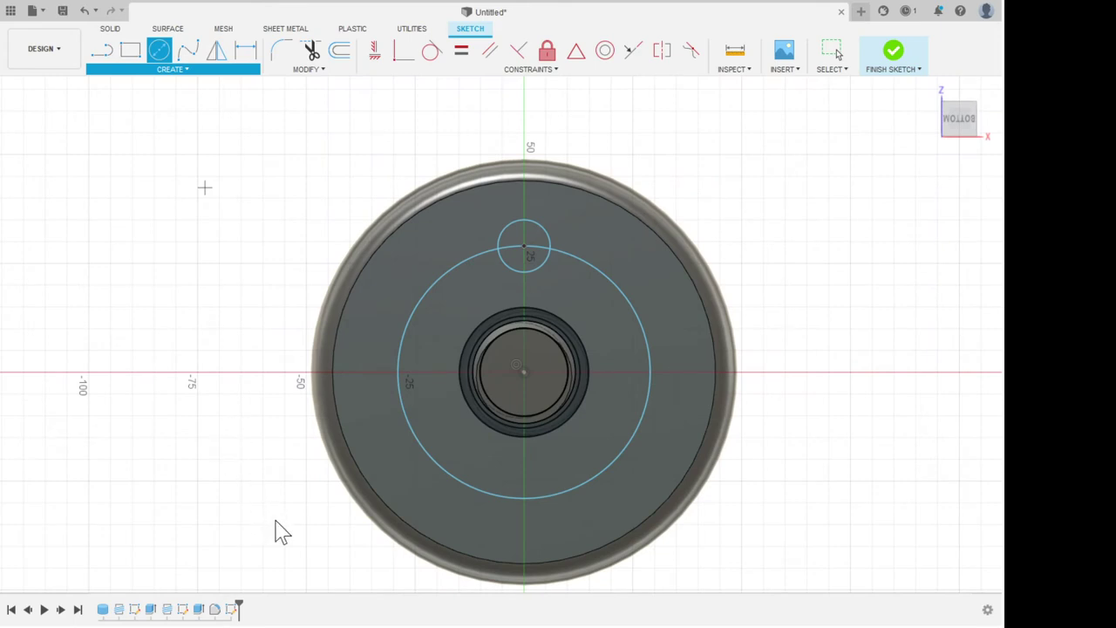
Pattern the small circle circularly around the rod's axis into six evenly spaced circles and finish the sketch.
key("Escape")
left_click(544, 228)
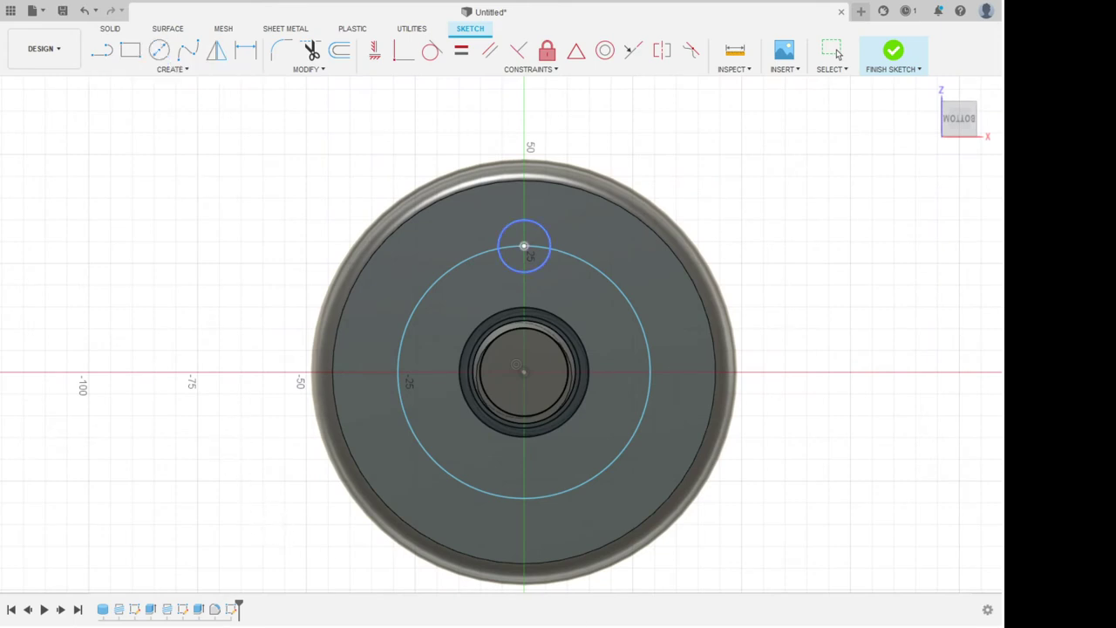
left_click(544, 227)
left_click(433, 283)
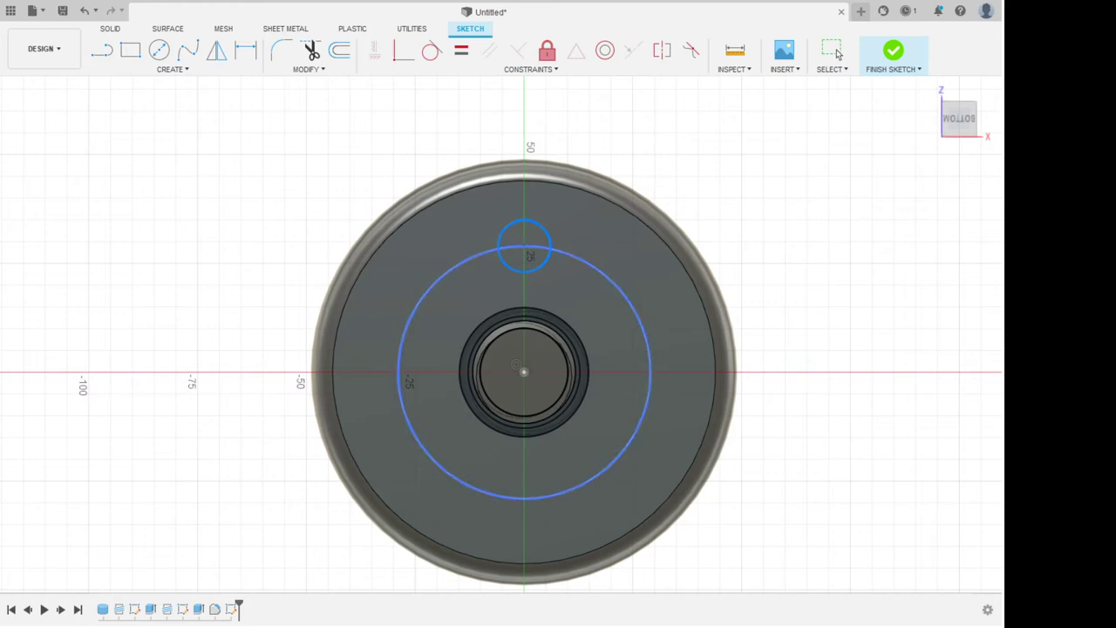
left_click(433, 283)
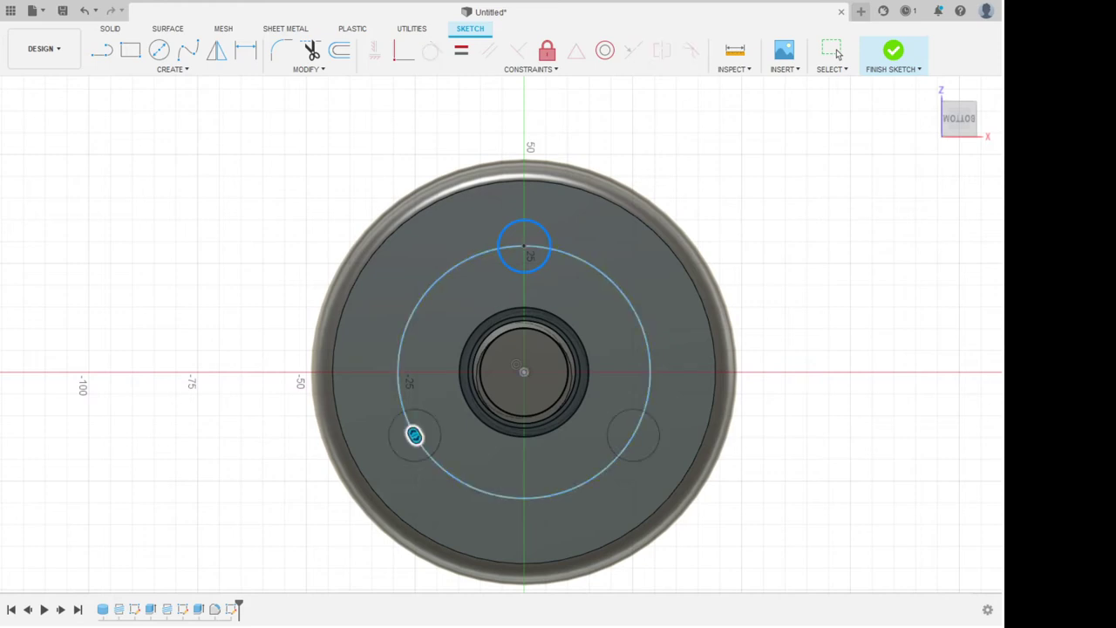
left_click_drag(414, 435, 414, 308)
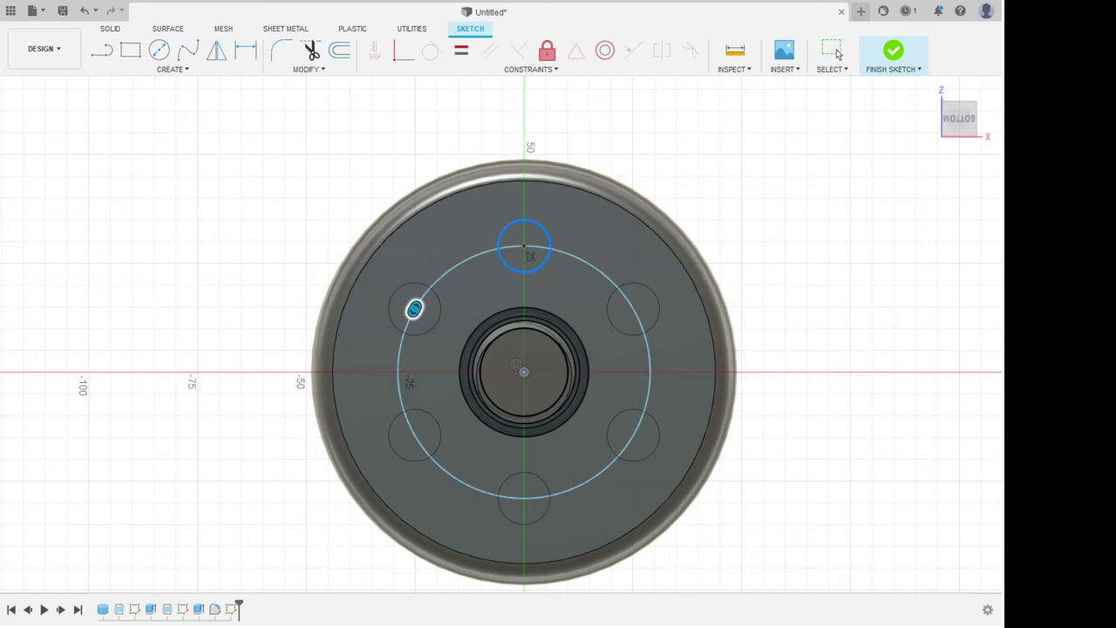
key("Return")
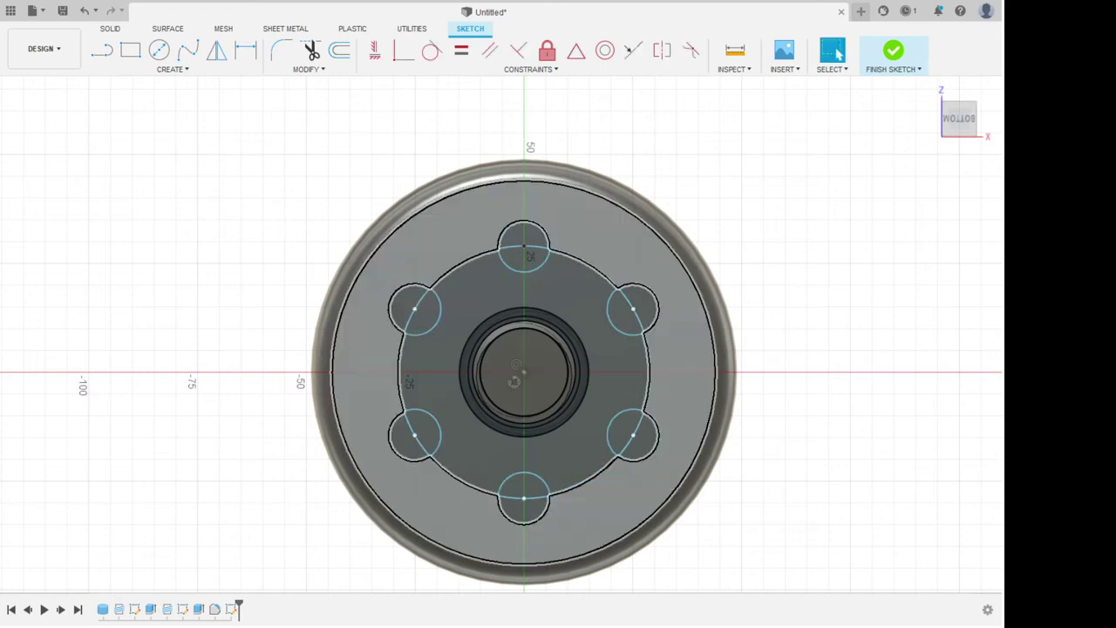
middle_click_drag(524, 372, 493, 440, "shift")
middle_click_drag(652, 228, 658, 225, "shift")
scroll(658, 225, "down", 3)
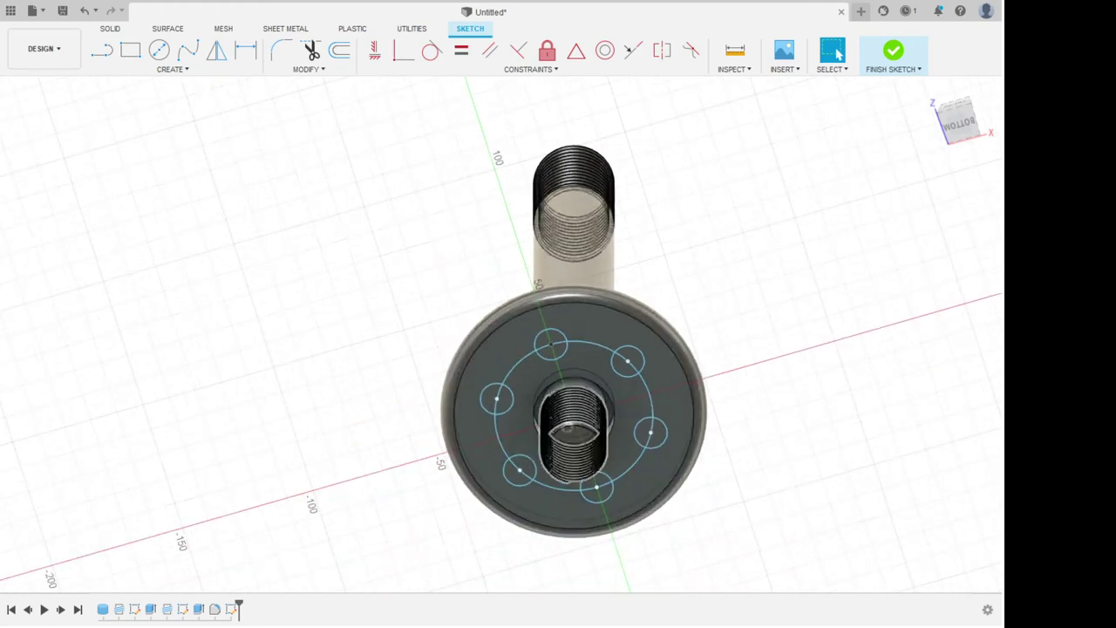
scroll(588, 438, "up", 4)
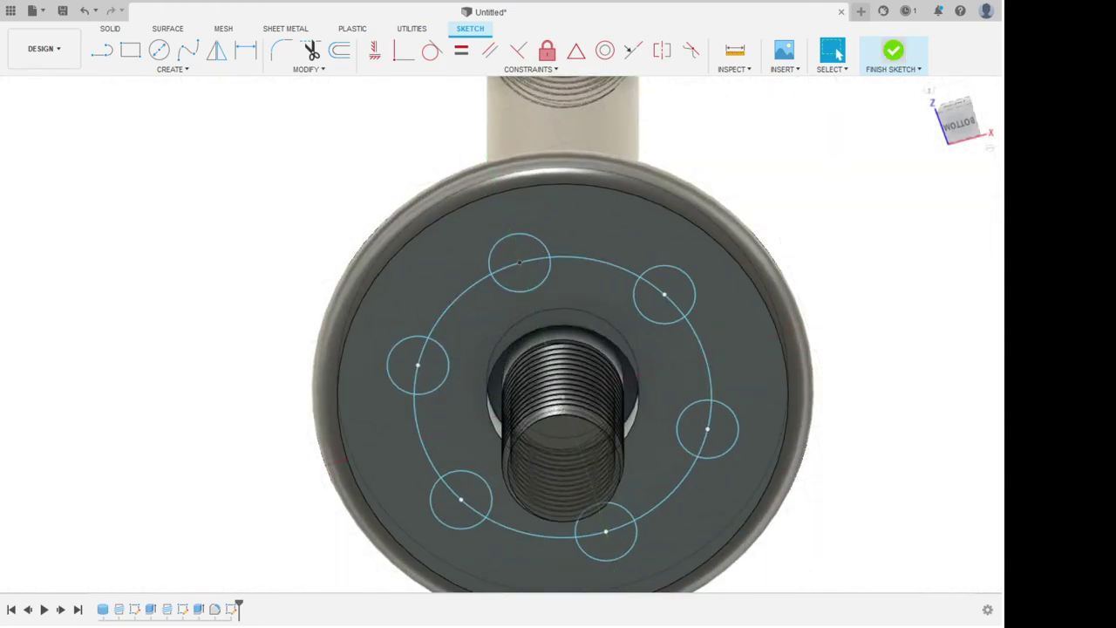
left_click(892, 52)
Extrude both halves of all six small circles 20 mm upward as a cut to make through holes in the disc.
middle_click_drag(703, 294, 719, 324, "shift")
key("e")
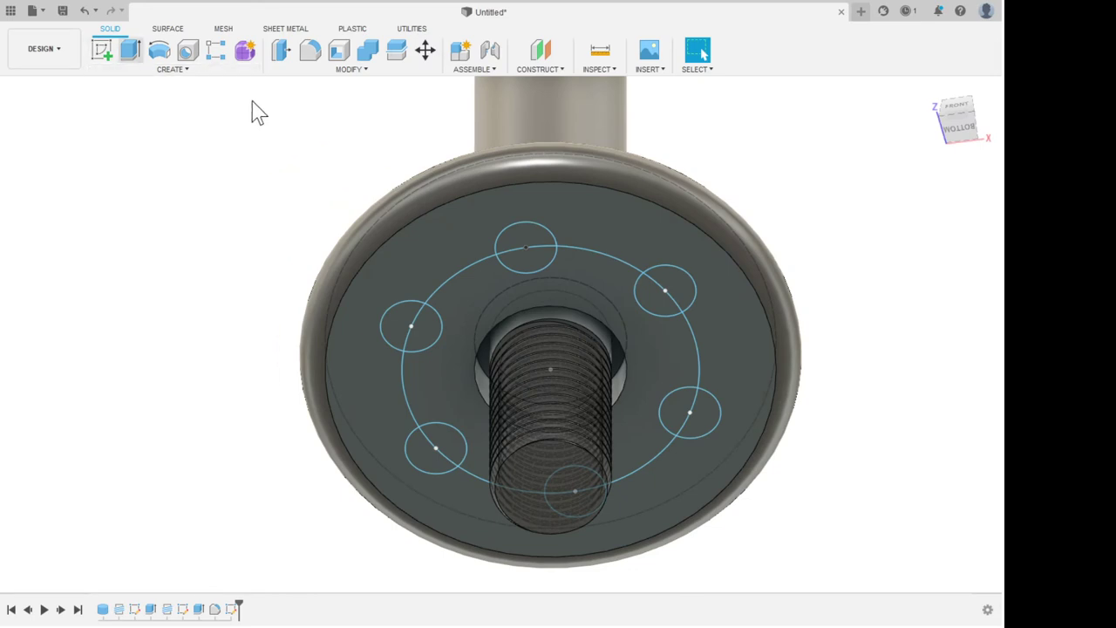
scroll(617, 223, "up", 5)
left_click(475, 244)
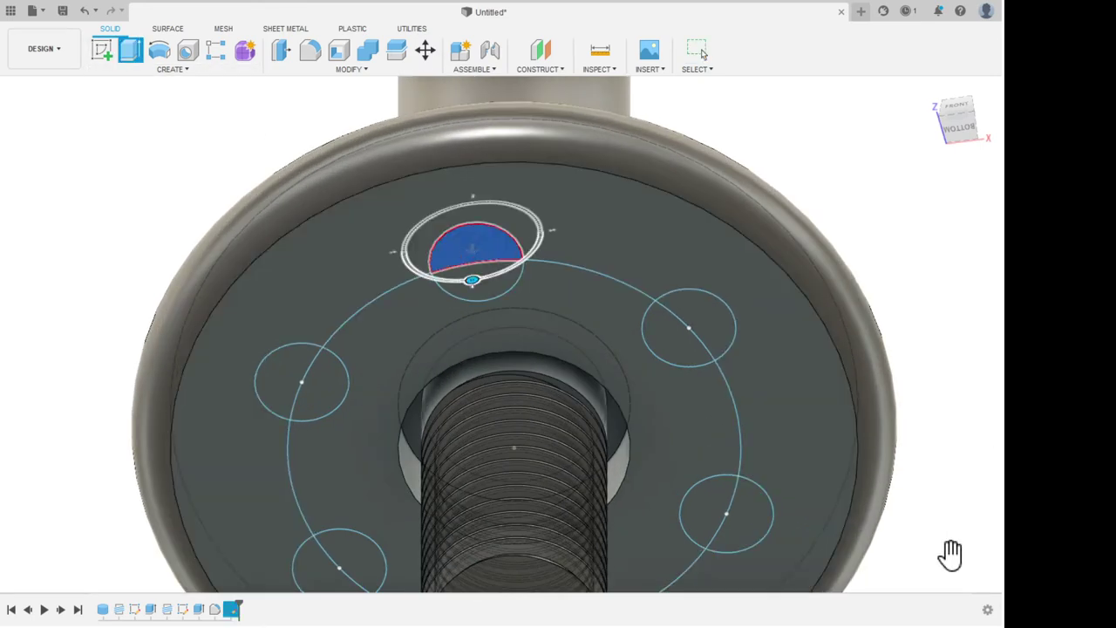
left_click(480, 286)
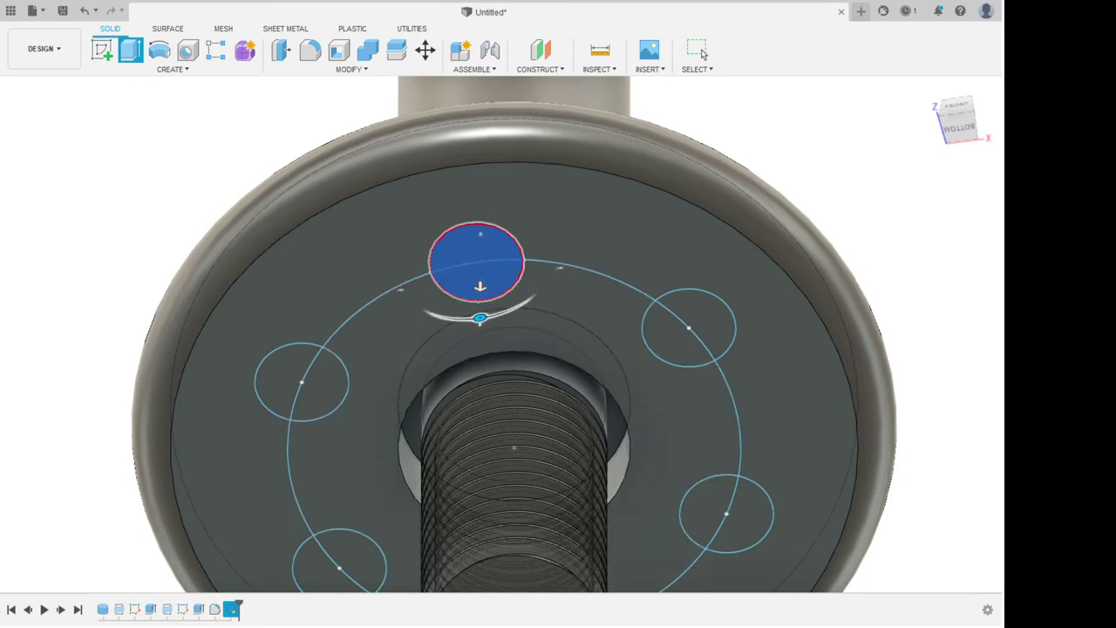
left_click(695, 325)
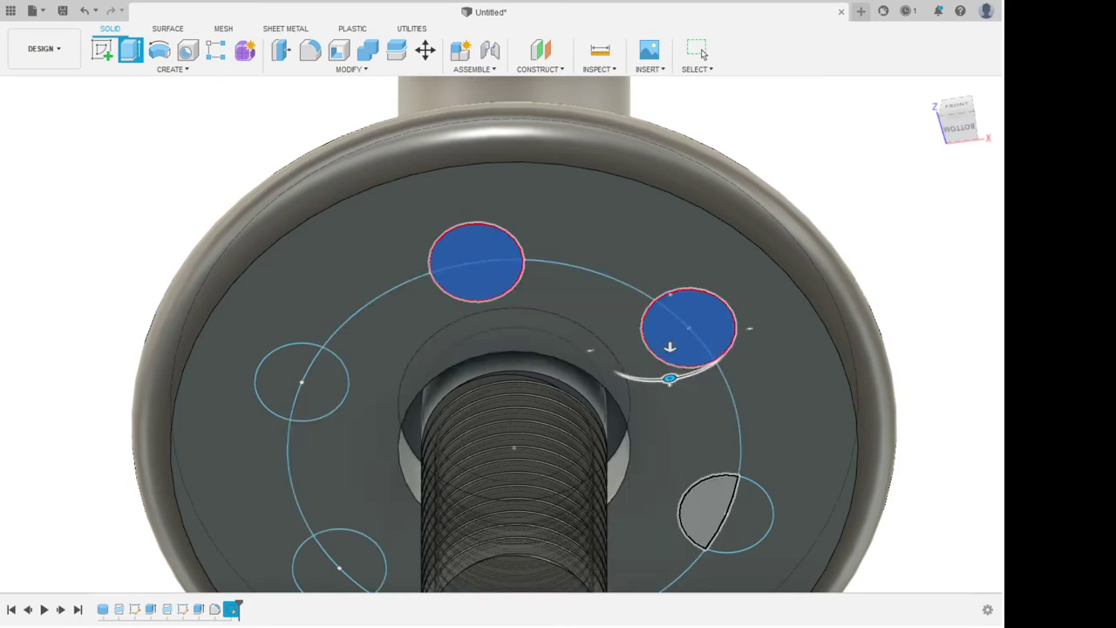
left_click(706, 510)
left_click(752, 516)
left_click(279, 377)
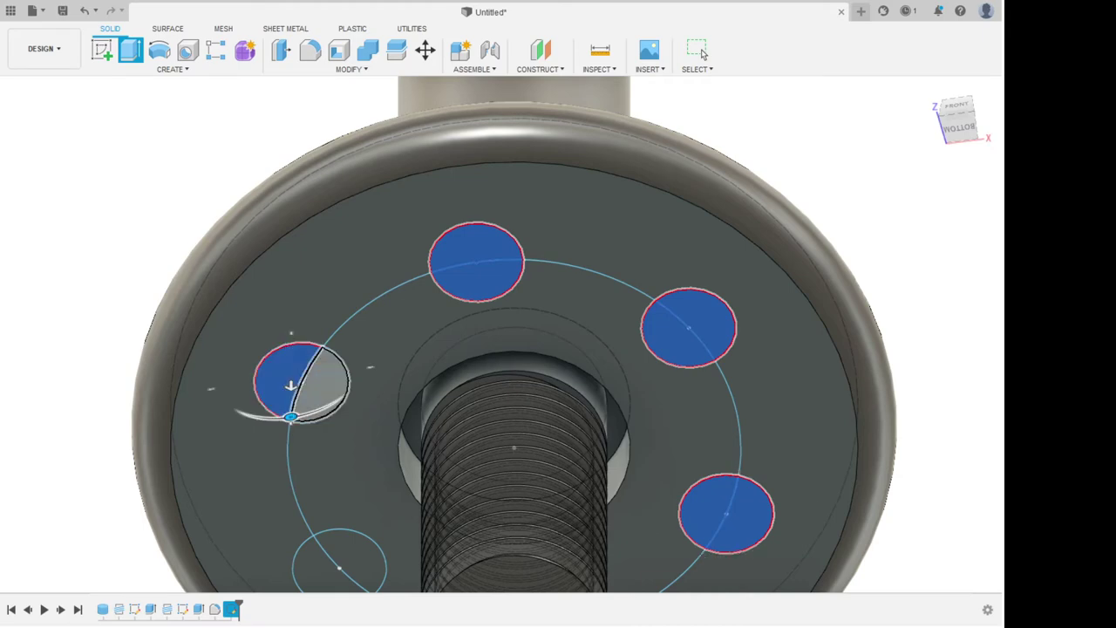
left_click(325, 384)
scroll(300, 145, "down", 5)
scroll(277, 370, "up", 4)
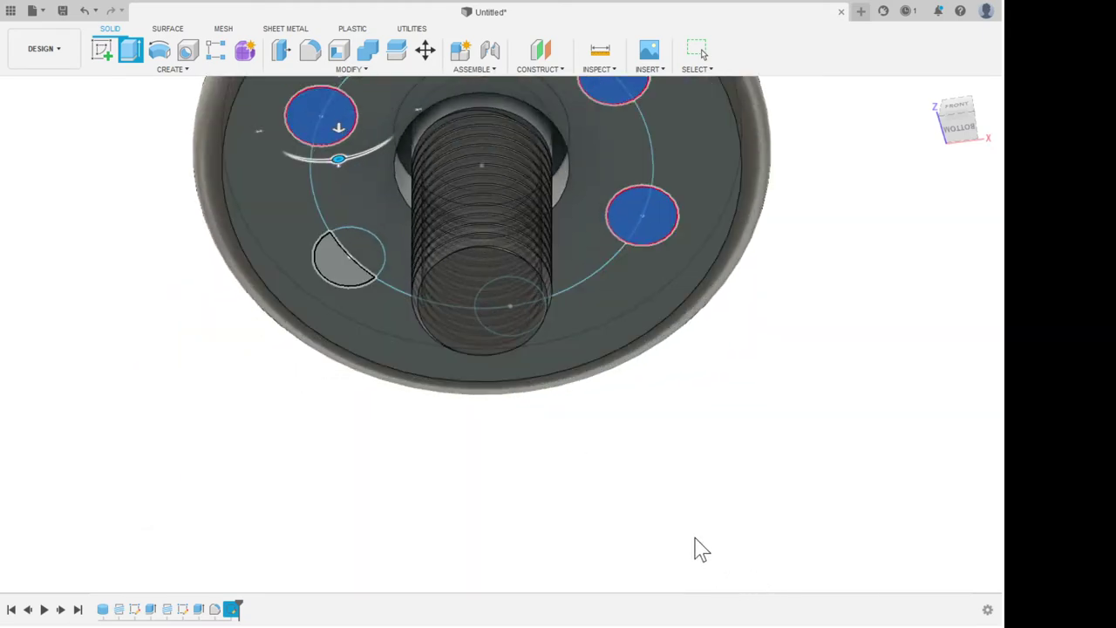
left_click(346, 268)
left_click(360, 245)
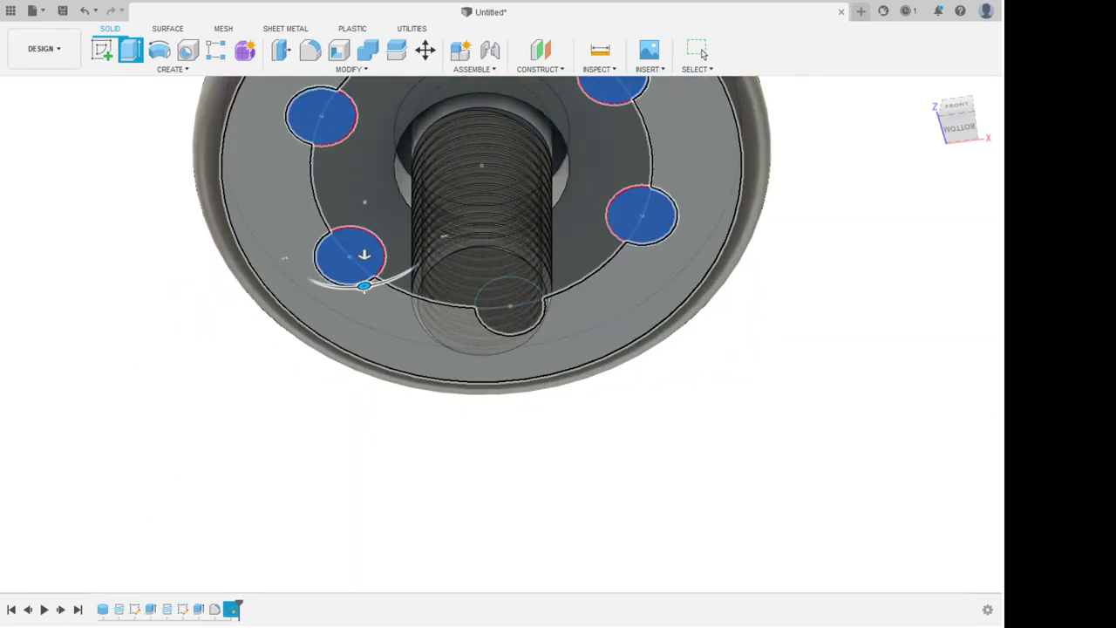
scroll(575, 338, "up", 4)
middle_click_drag(576, 337, 498, 310, "shift")
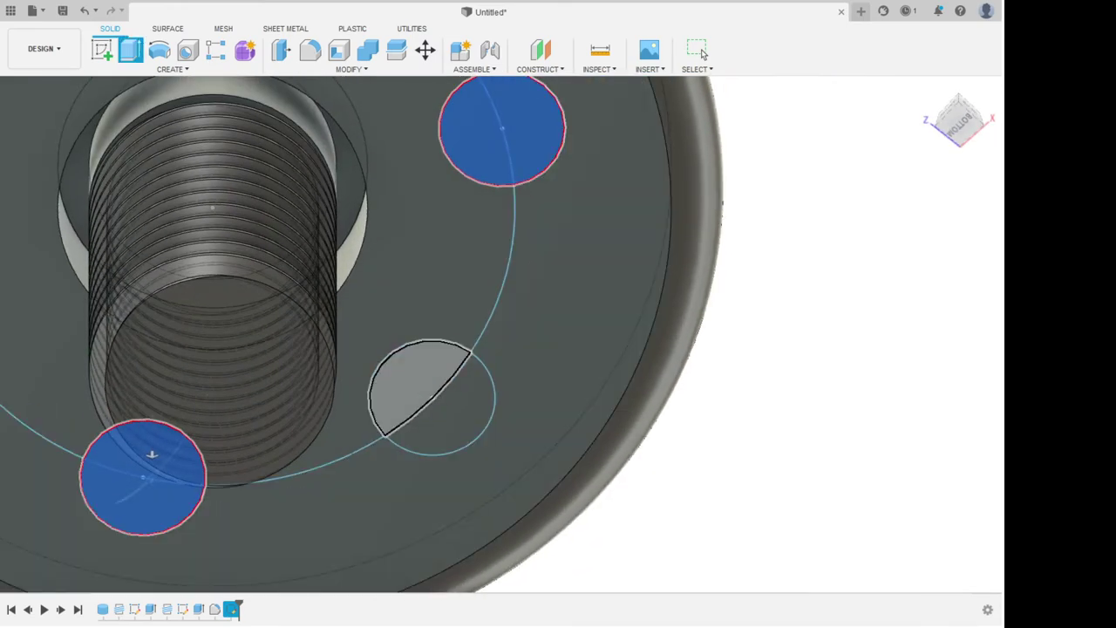
left_click(414, 387)
left_click(457, 416)
scroll(610, 304, "down", 5)
middle_click_drag(611, 304, 612, 383, "shift")
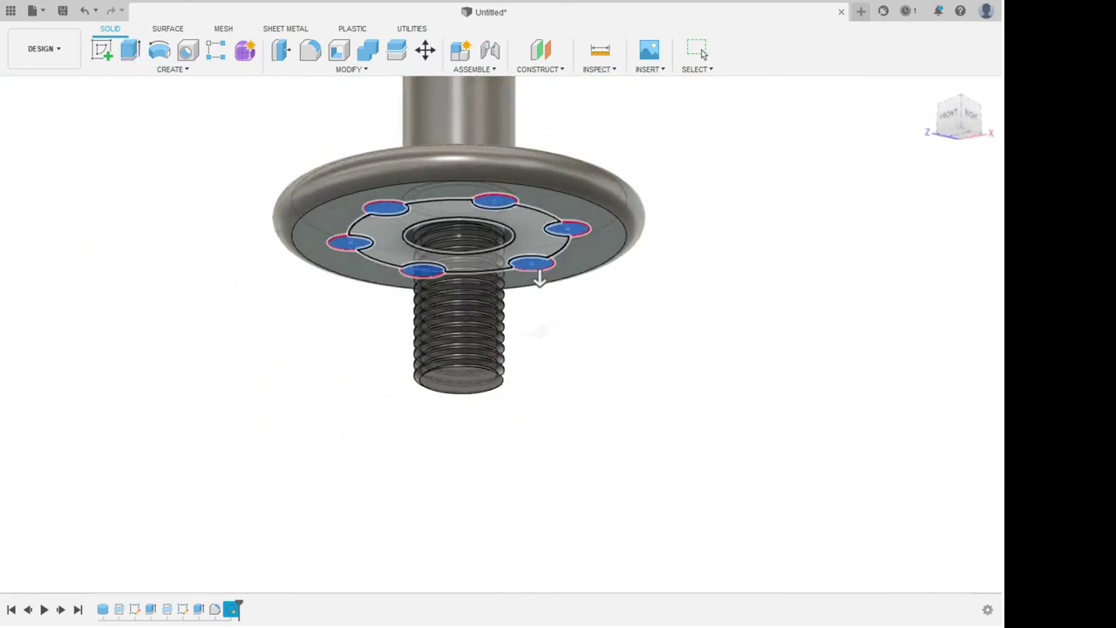
middle_click_drag(530, 295, 572, 265, "shift")
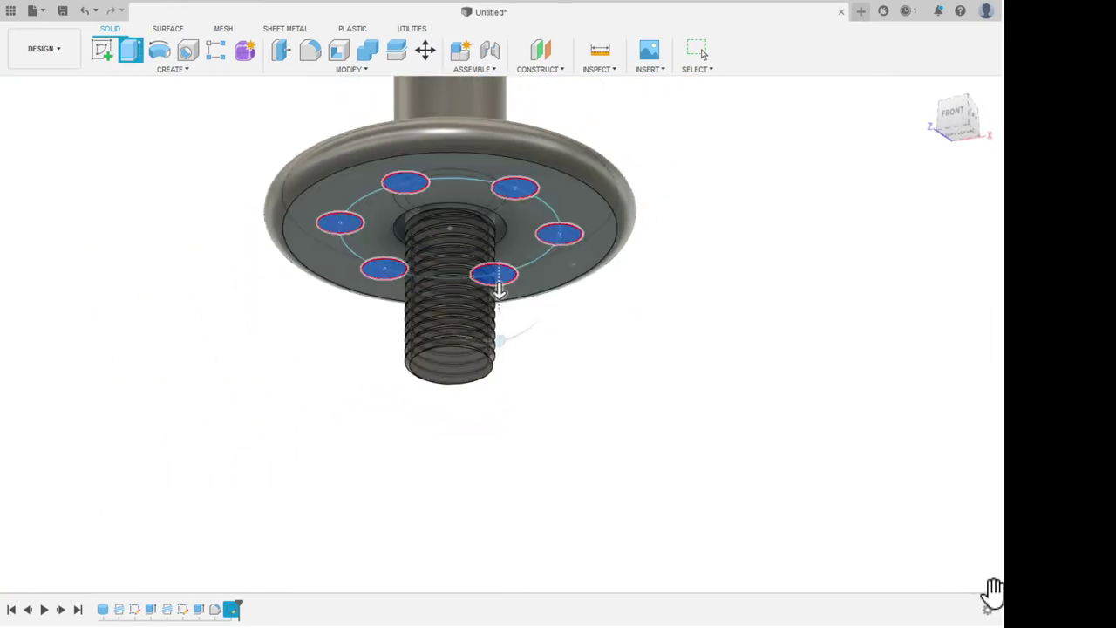
left_click_drag(498, 287, 499, 195)
middle_click_drag(563, 224, 539, 316, "shift")
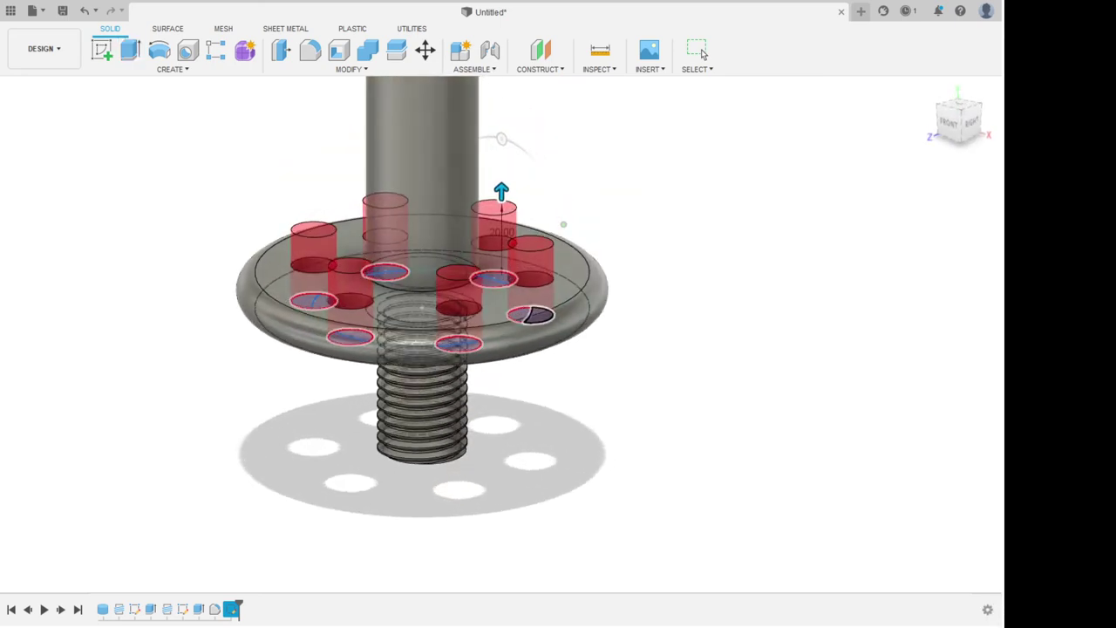
middle_click_drag(502, 139, 498, 172, "shift")
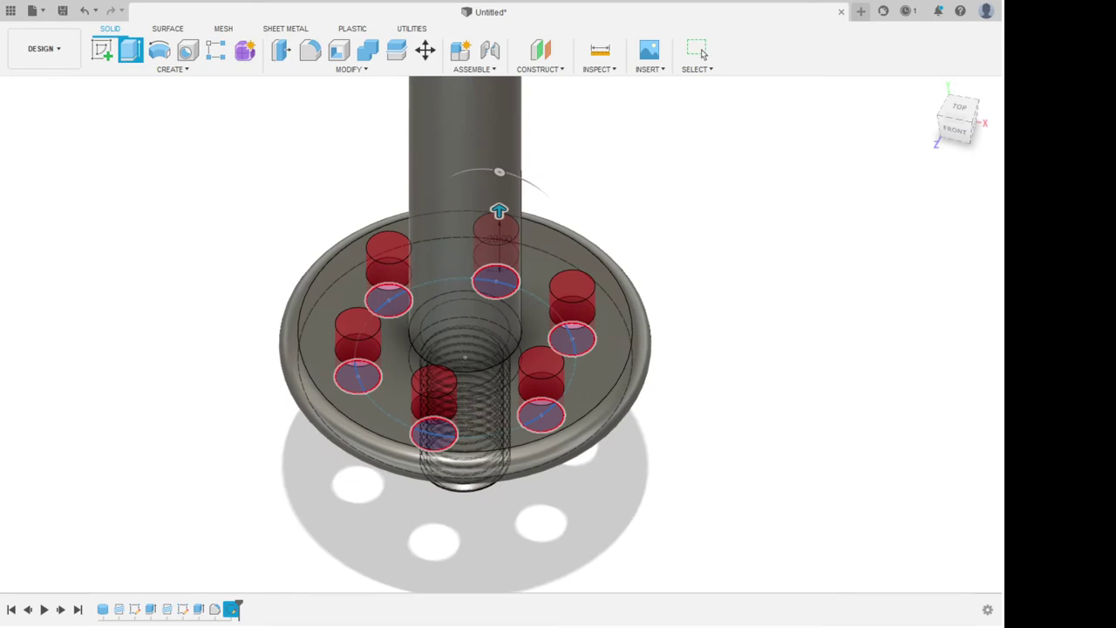
left_click(701, 50)
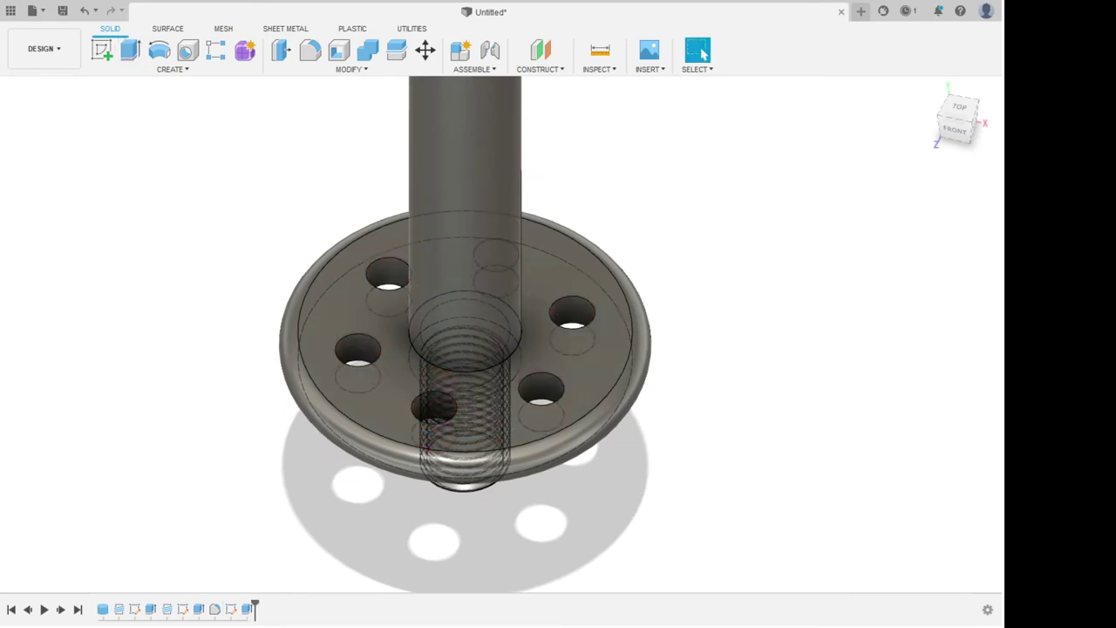
Reopen the disc's base sketch to examine the gap between the disc and the threaded section, and leave it without edits.
scroll(632, 345, "up", 4)
scroll(671, 388, "down", 3)
middle_click_drag(671, 388, 544, 313, "shift")
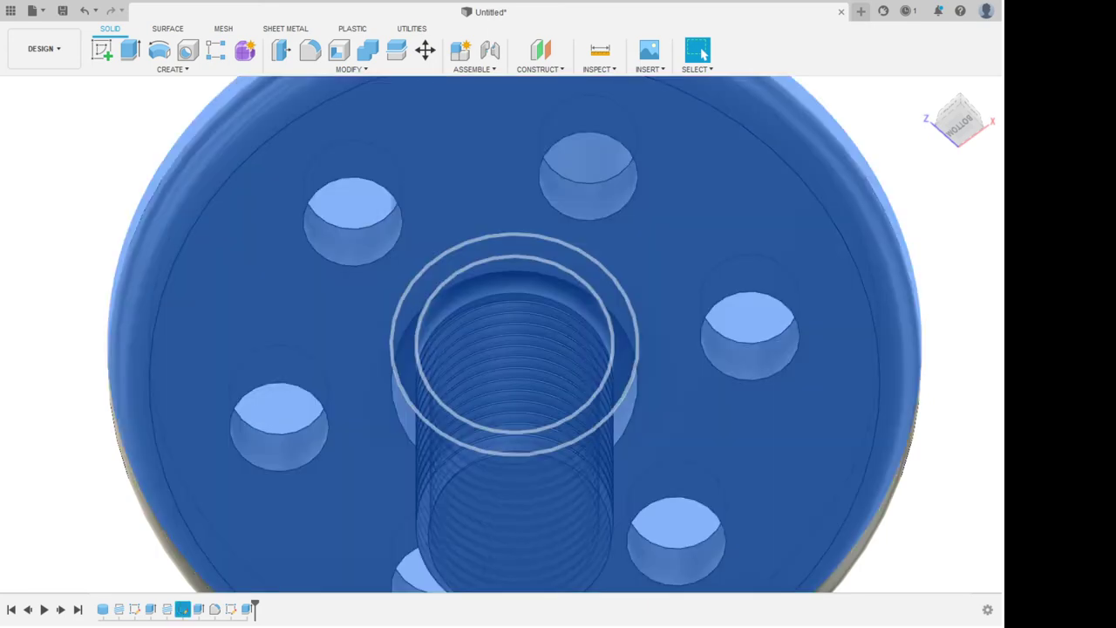
double_click(182, 609)
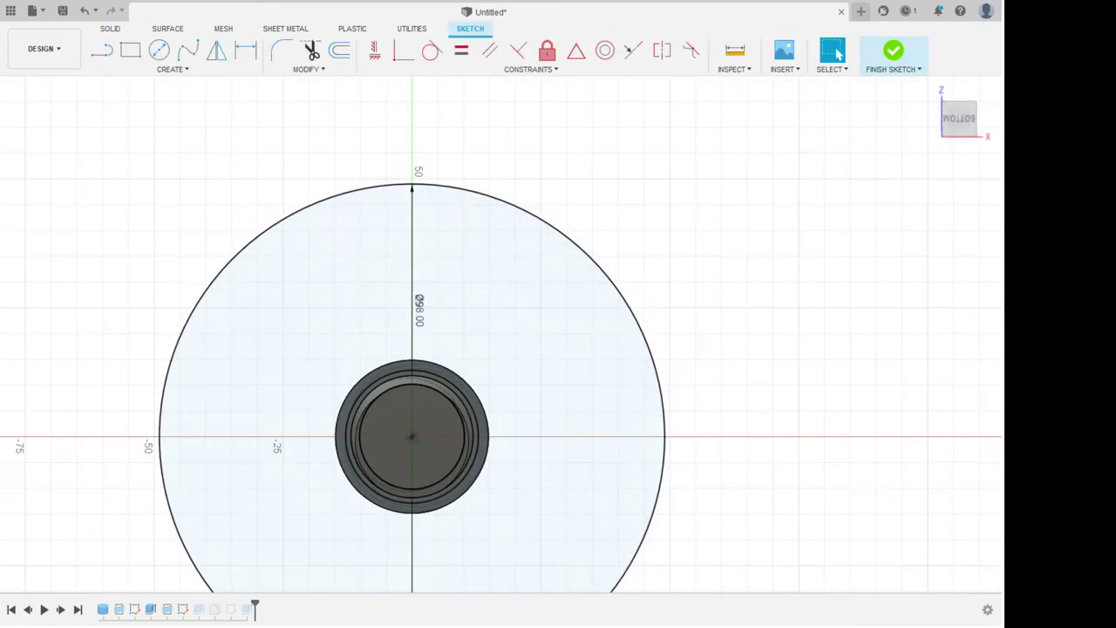
scroll(299, 471, "up", 4)
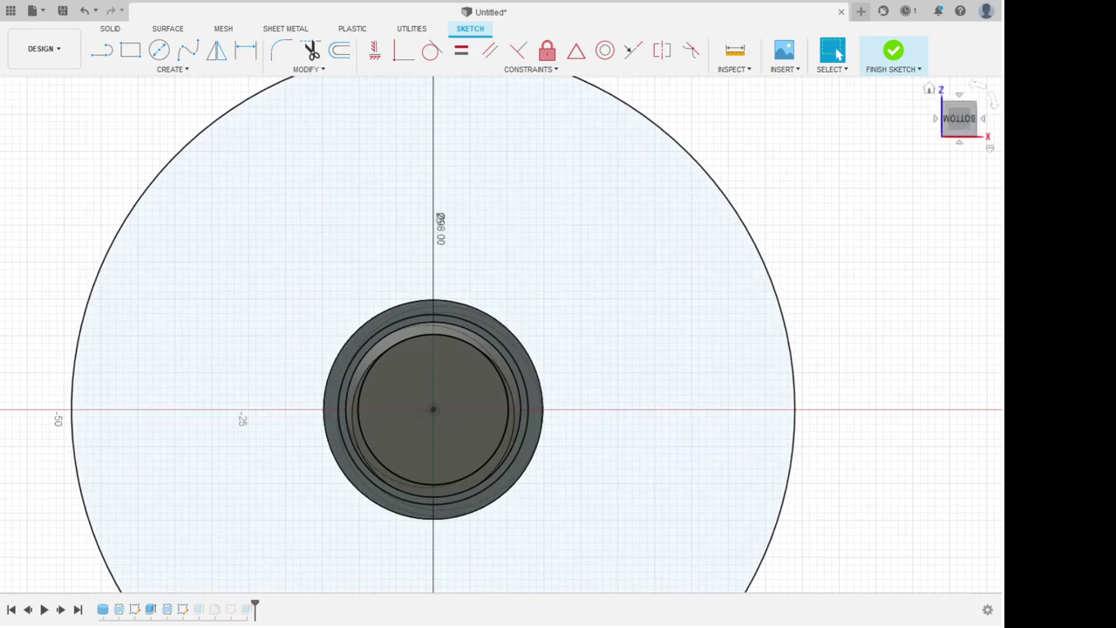
left_click(892, 52)
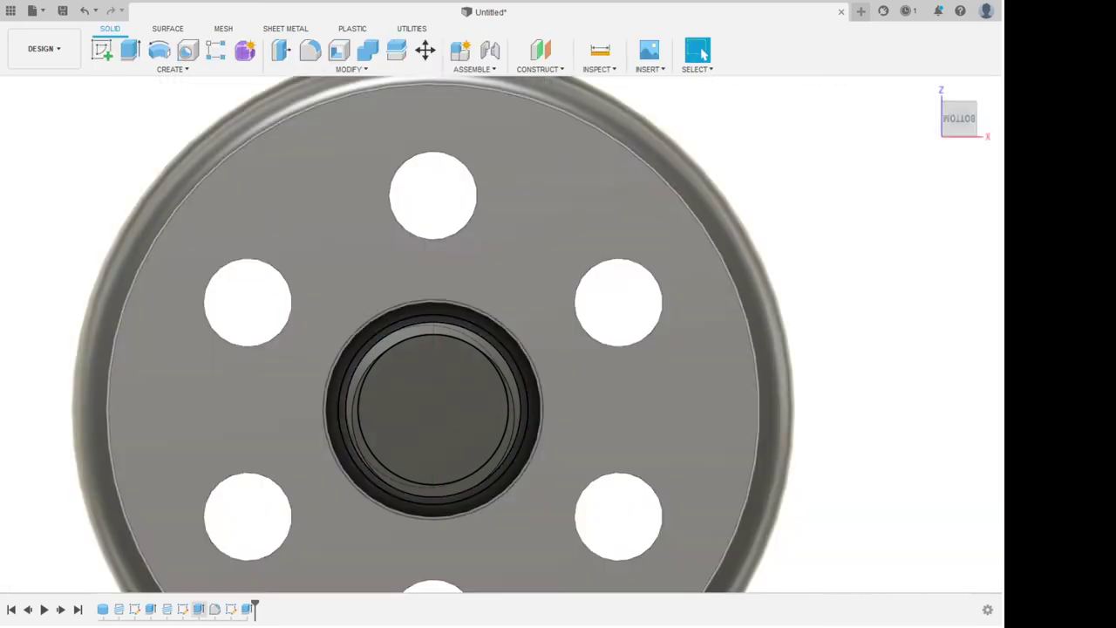
left_click(567, 392)
key("Escape")
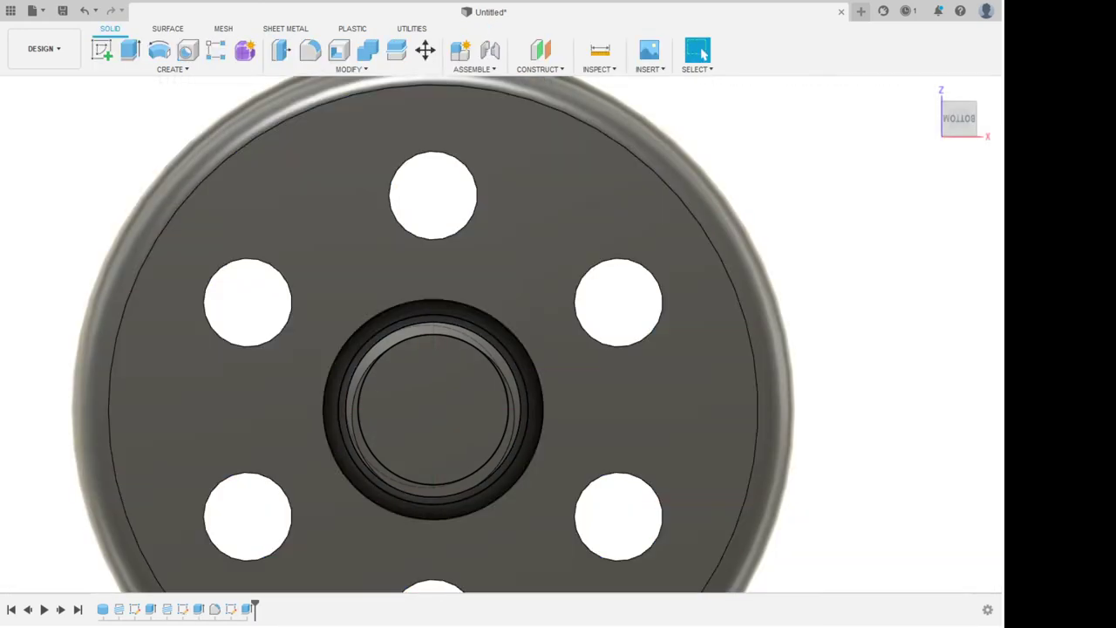
Edit the disc's extrusion to include the inner ring profile between the rod's outline and the threaded section.
double_click(199, 609)
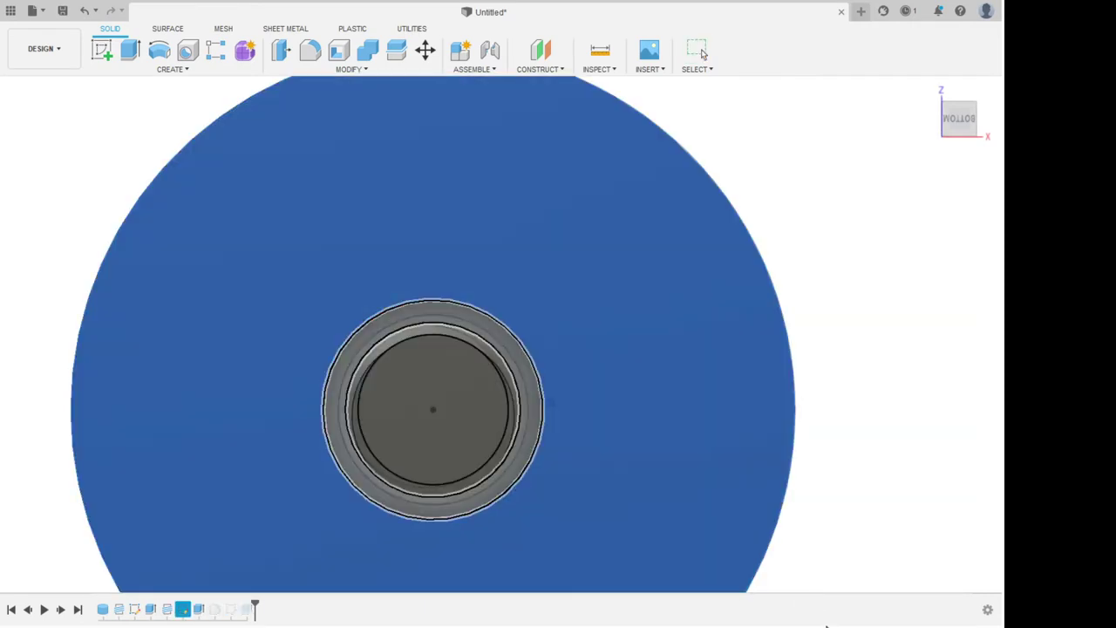
left_click(559, 402)
middle_click_drag(519, 403, 615, 319, "shift")
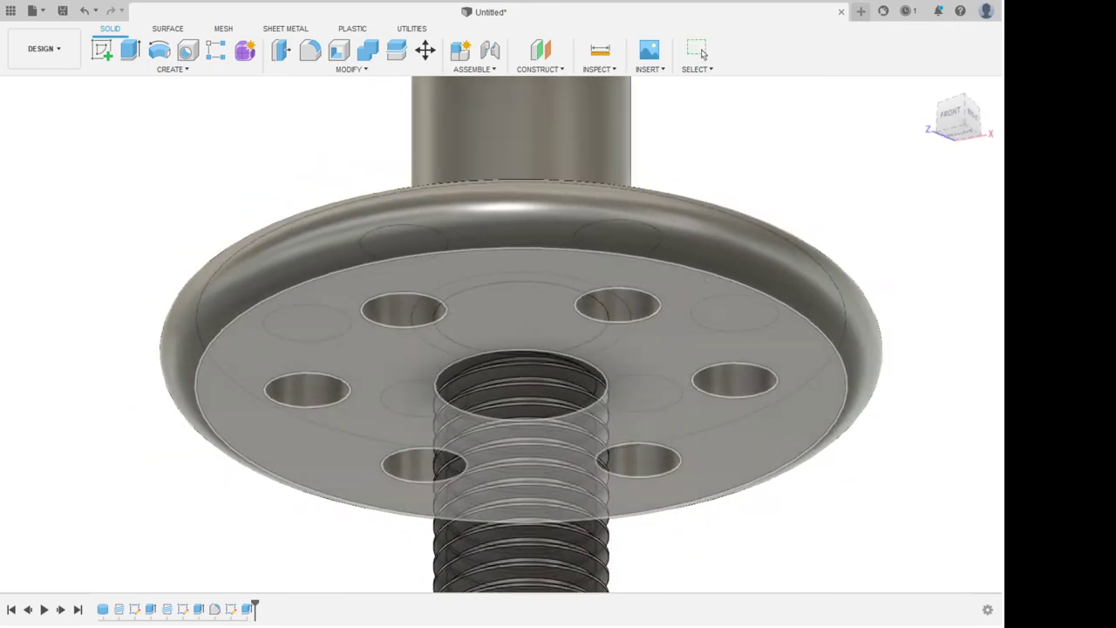
Start a sketch on the disc's underside and draw a 34 mm diameter circle centred on the threaded section.
mouse_move(228, 543)
middle_mouse_down("shift")
mouse_move(262, 588)
mouse_move(236, 547)
middle_mouse_up("shift")
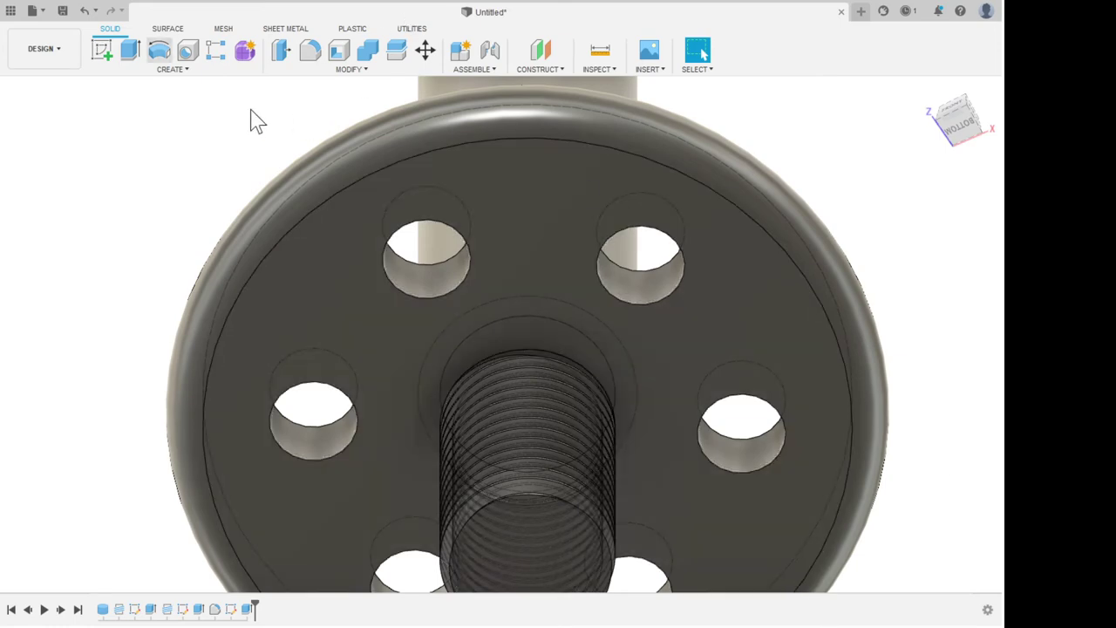
left_click(101, 50)
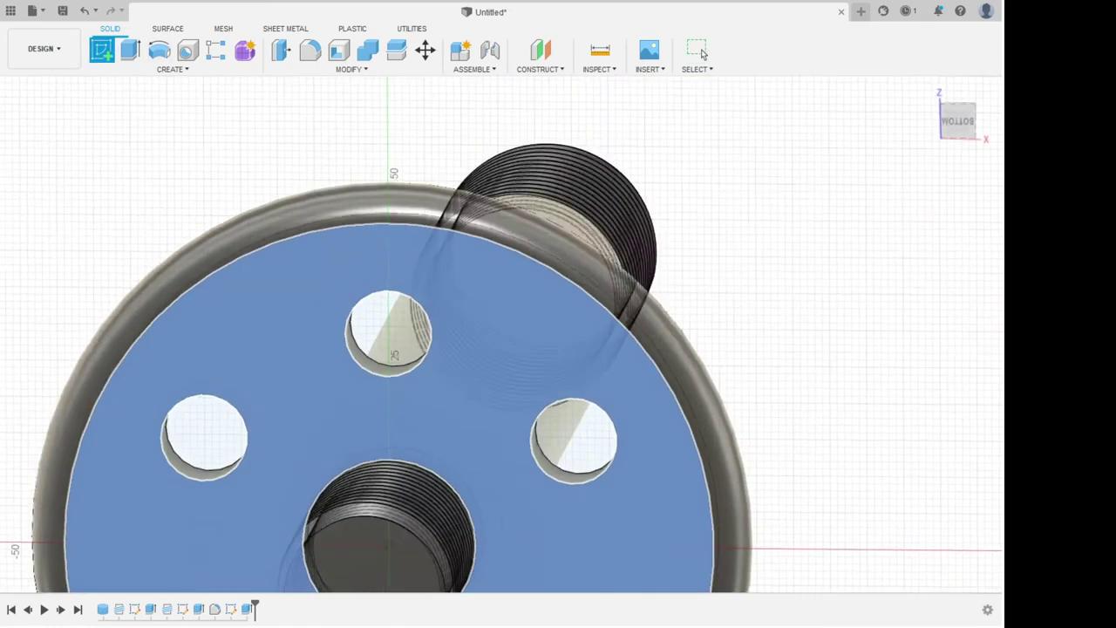
left_click(274, 349)
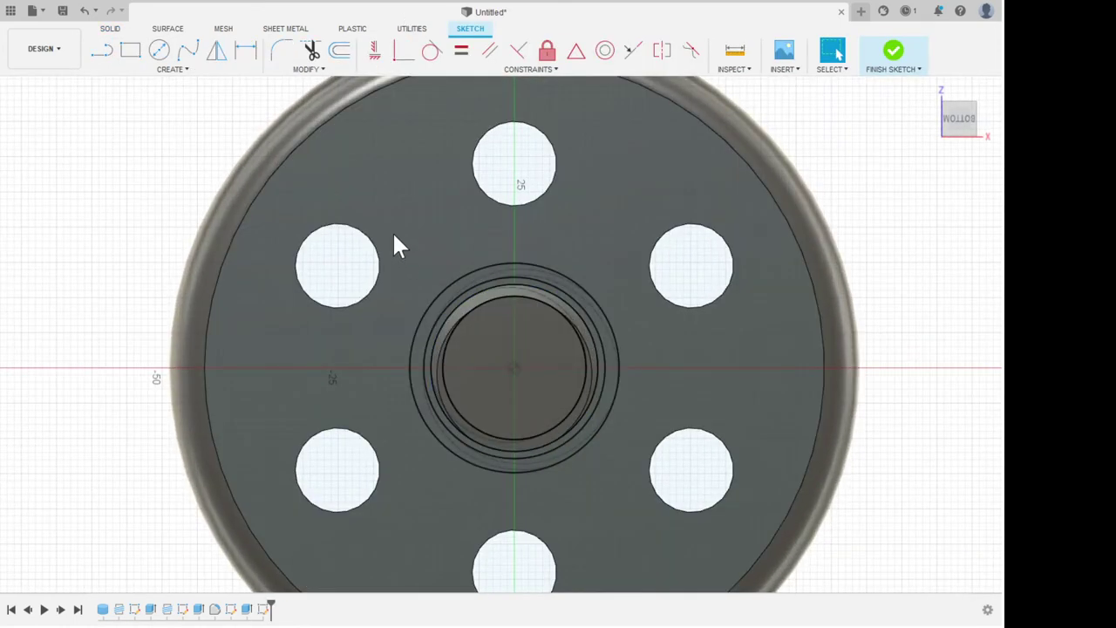
key("c")
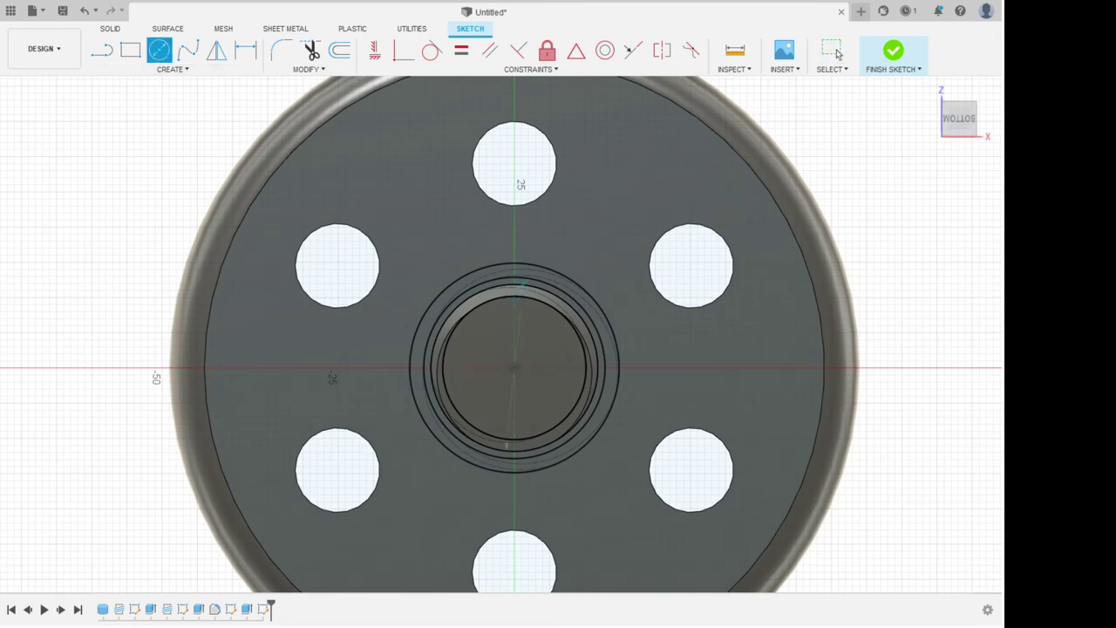
scroll(514, 283, "up", 5)
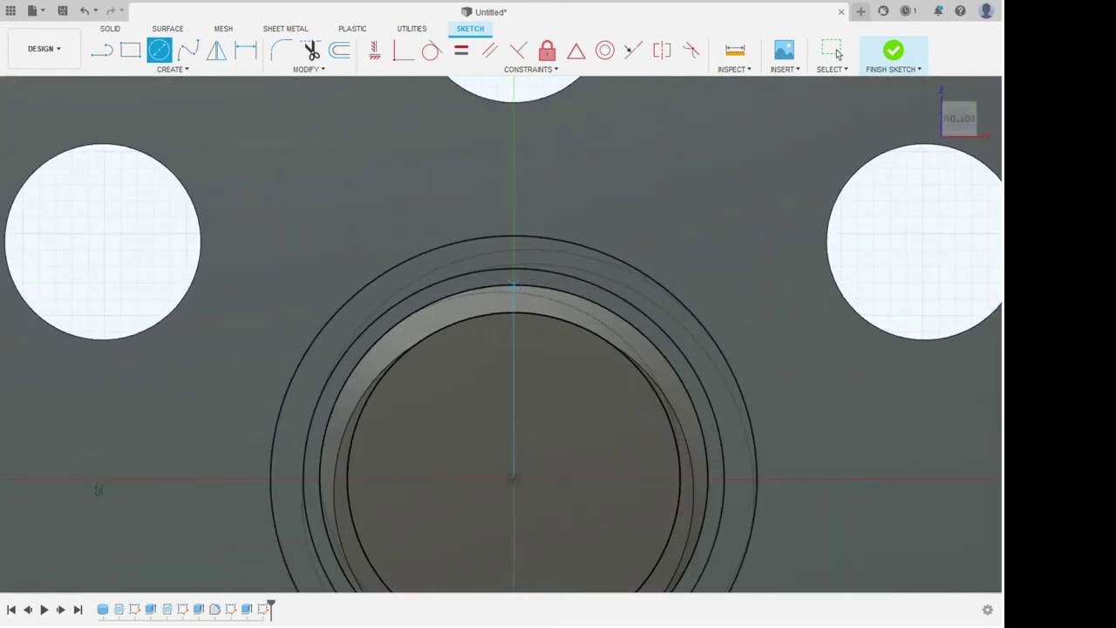
key("Return")
key("Escape")
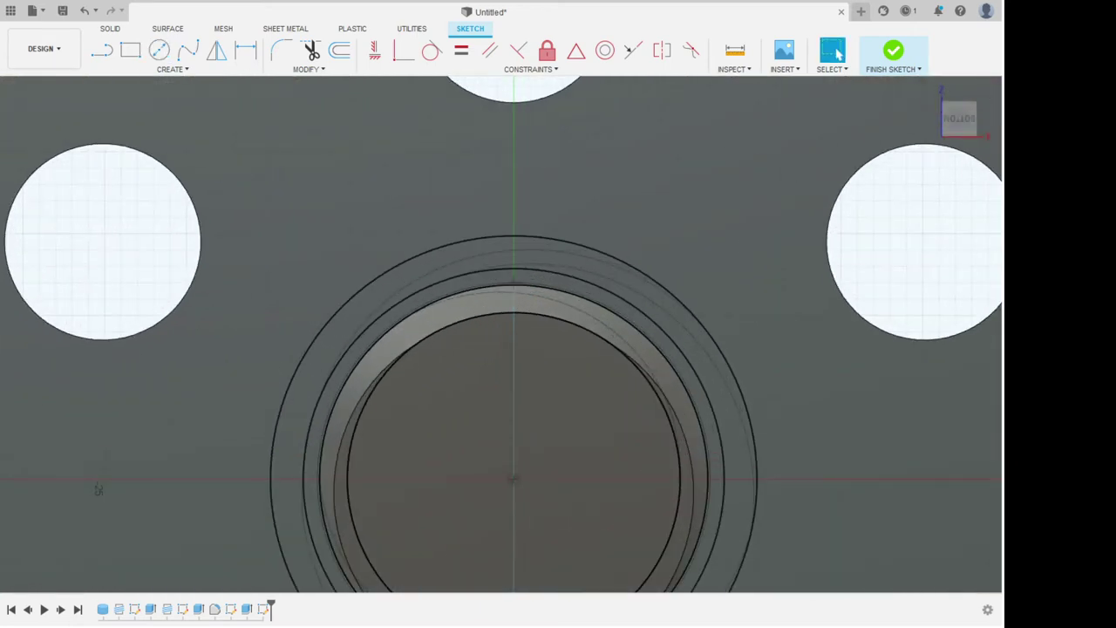
key("c")
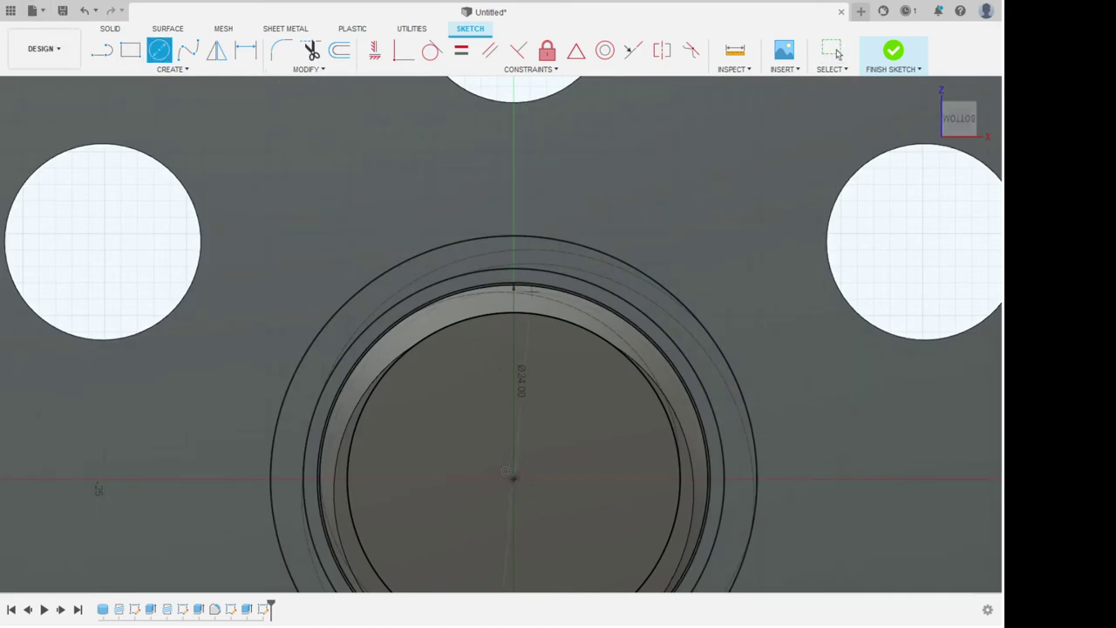
Draw a larger concentric circle around the 34 mm circle to outline a collar, and finish the sketch.
left_click(512, 477)
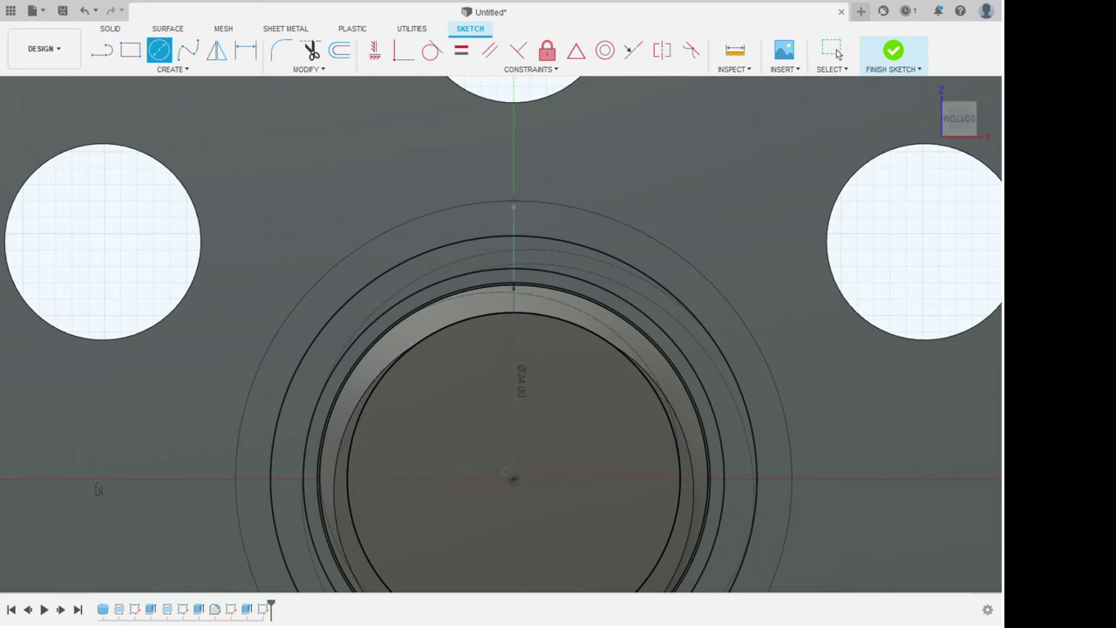
left_click(835, 54)
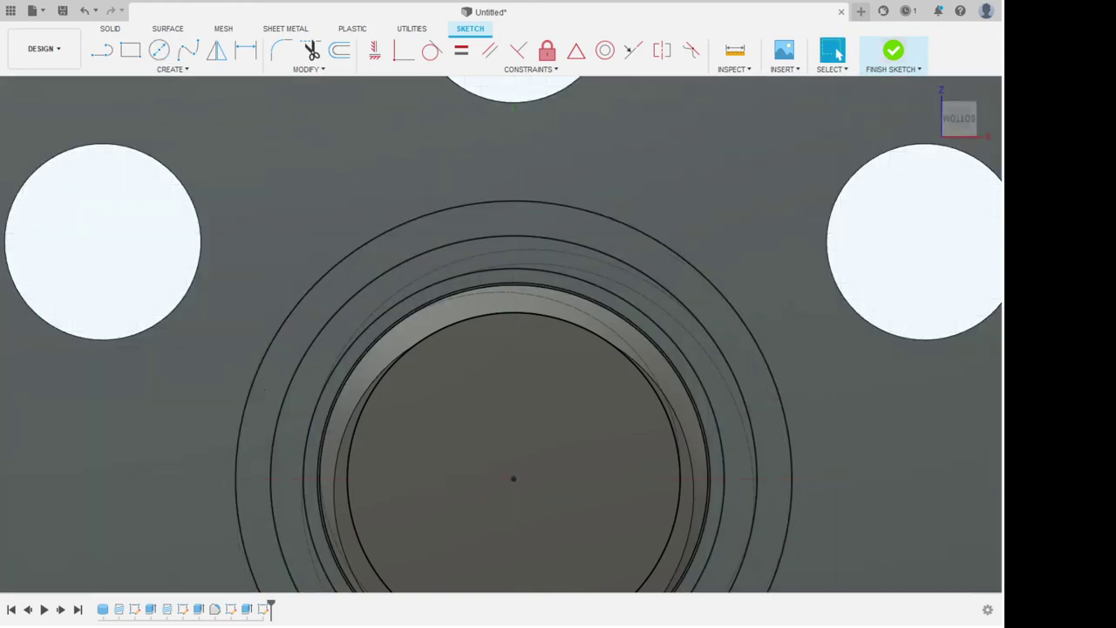
left_click(893, 53)
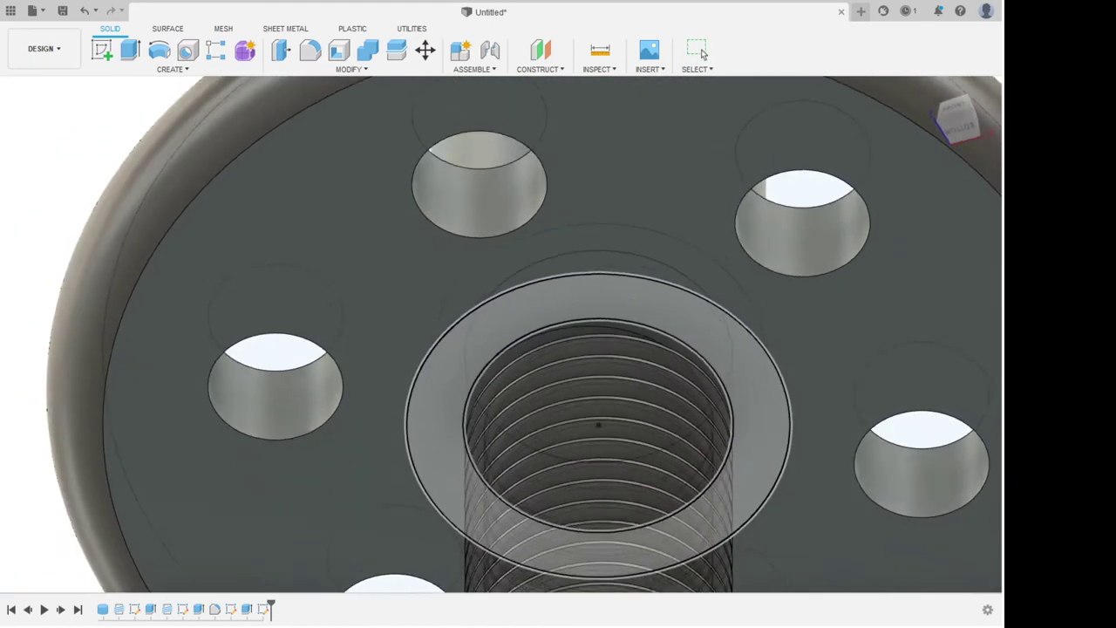
Extrude the ring between the two concentric circles a short distance downward from the disc to form a collar around the thread.
scroll(670, 265, "down", 2)
scroll(476, 278, "up", 1)
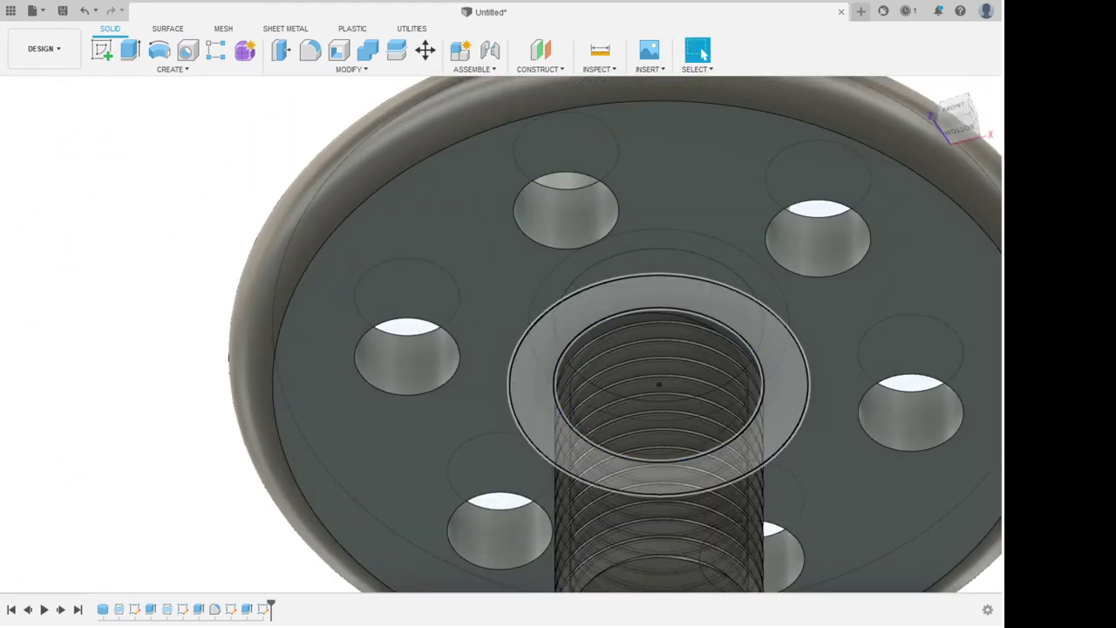
left_click(549, 338)
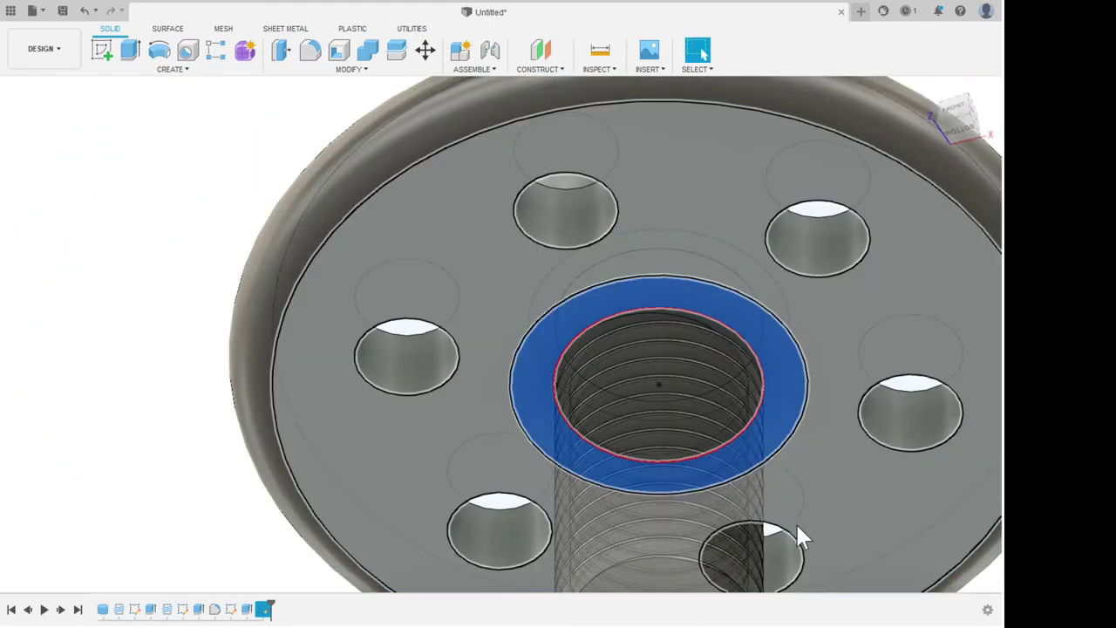
key("e")
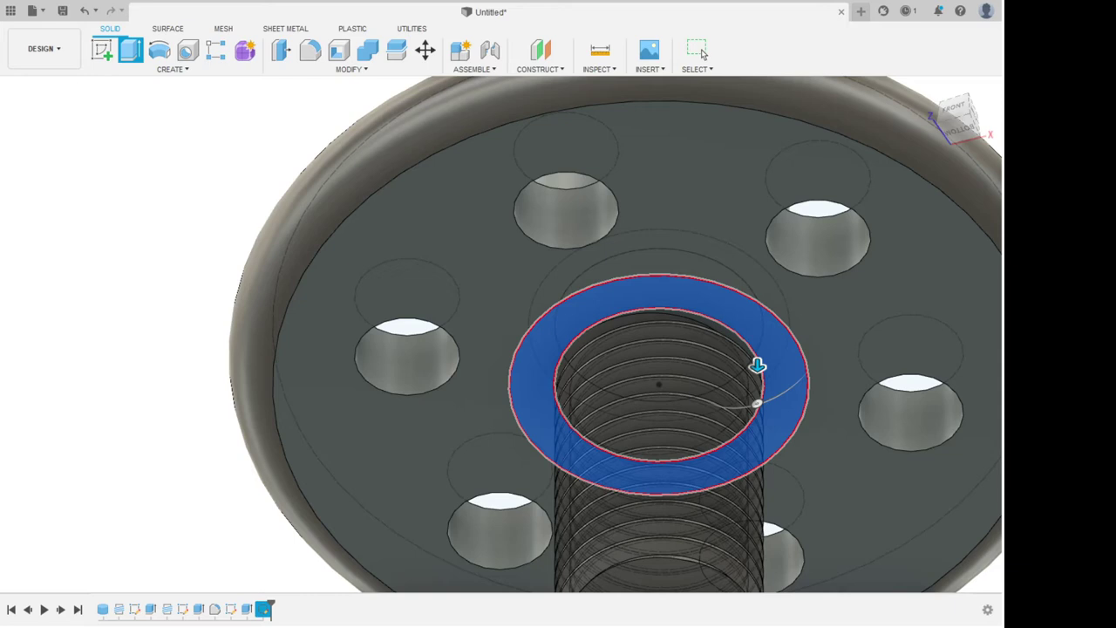
left_click_drag(757, 364, 757, 388)
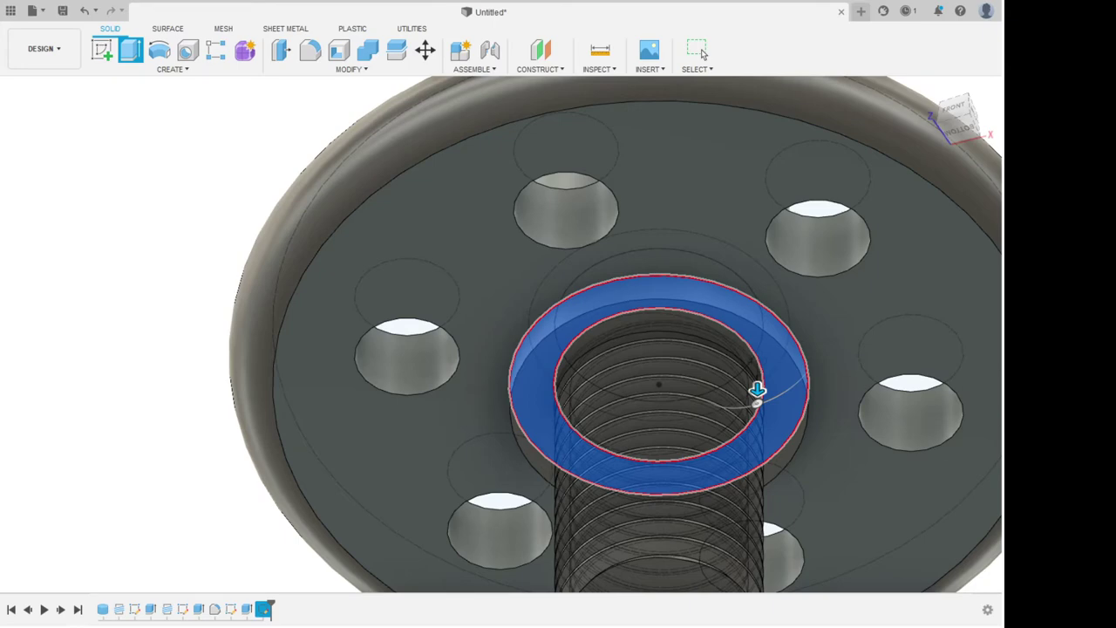
left_click(701, 49)
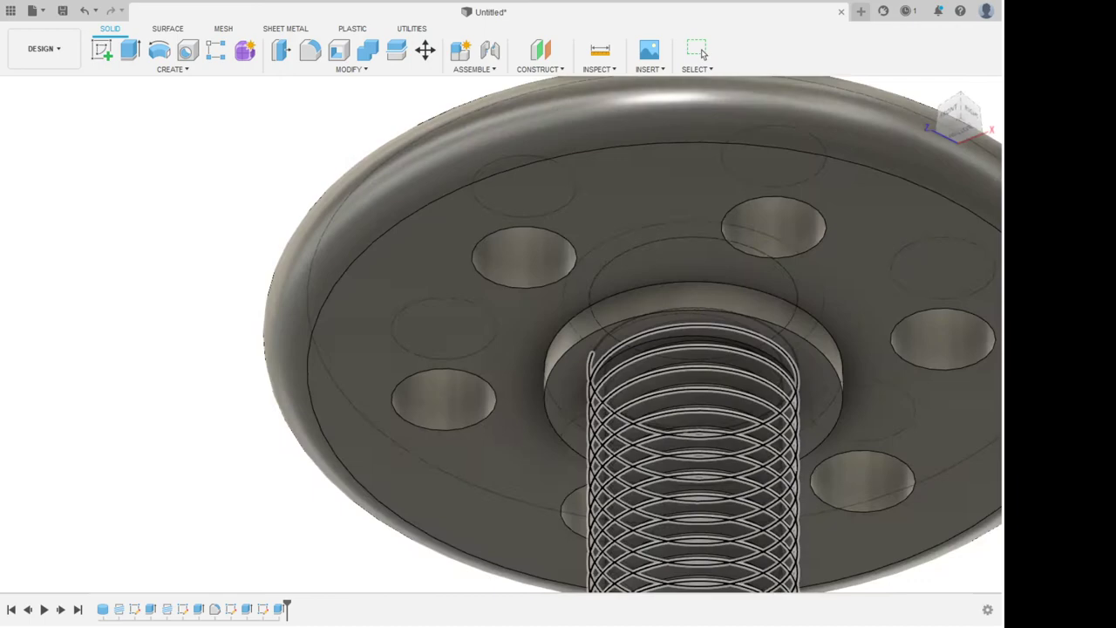
Apply a black appearance to the disc, leaving the rod, the collar and the threads in their metal finish.
middle_click_drag(610, 270, 605, 342, "shift")
scroll(605, 343, "down", 4)
scroll(661, 272, "down", 4)
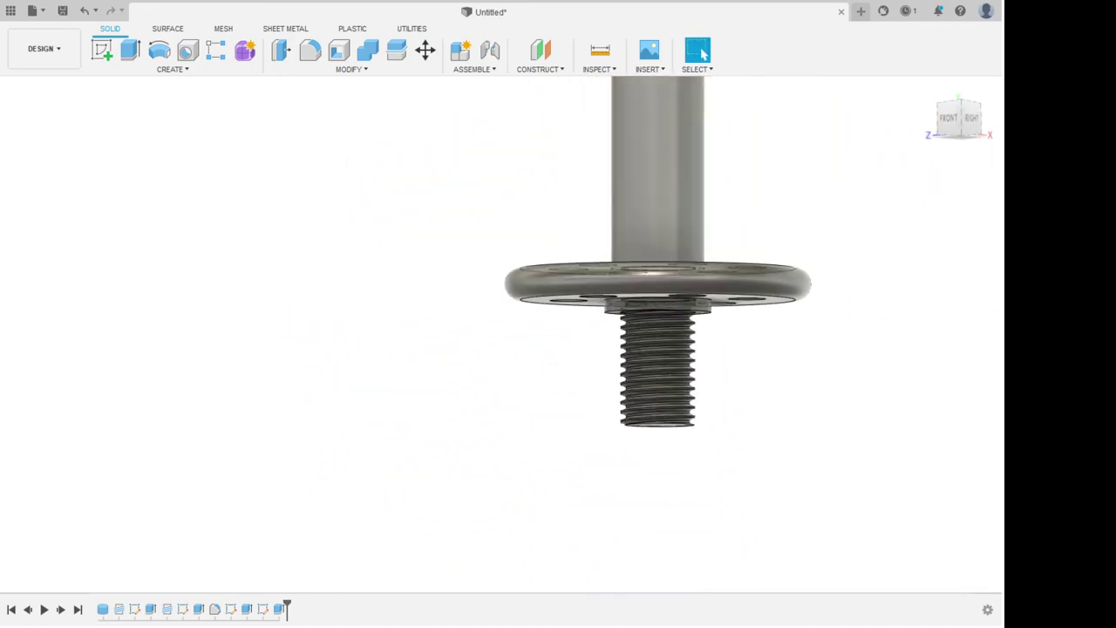
scroll(787, 330, "up", 8)
middle_click_drag(787, 330, 780, 248, "shift")
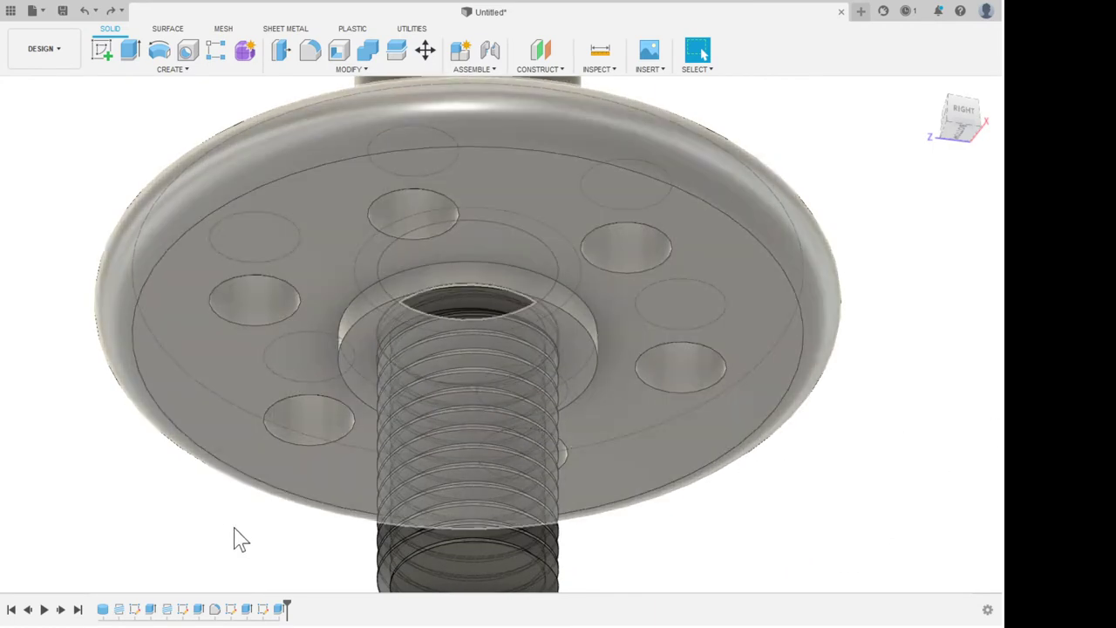
left_click(234, 528)
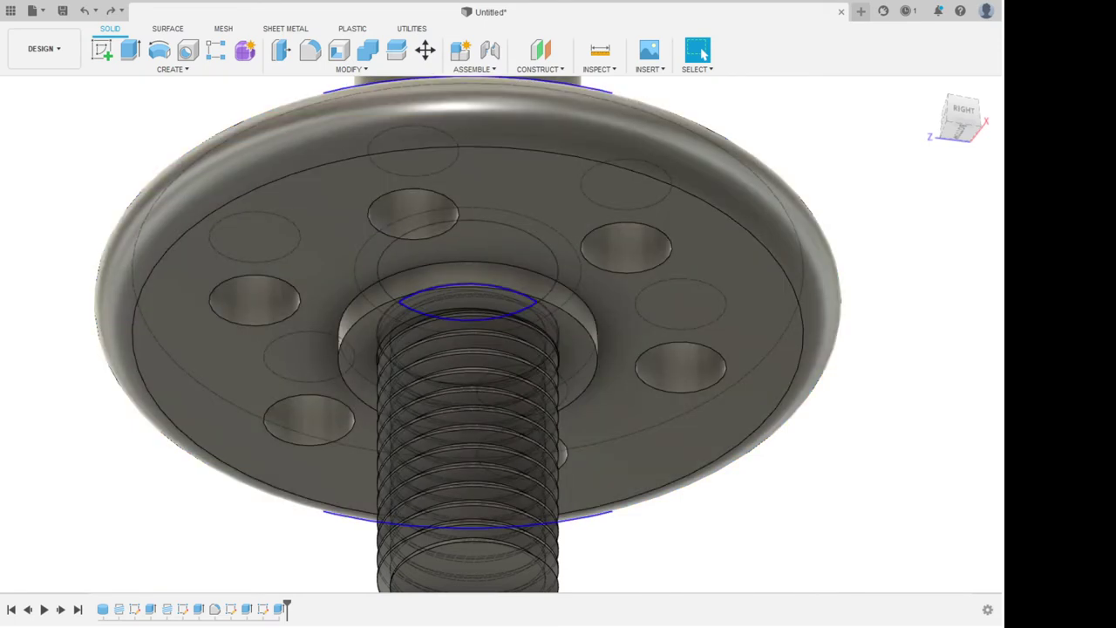
left_click(701, 53)
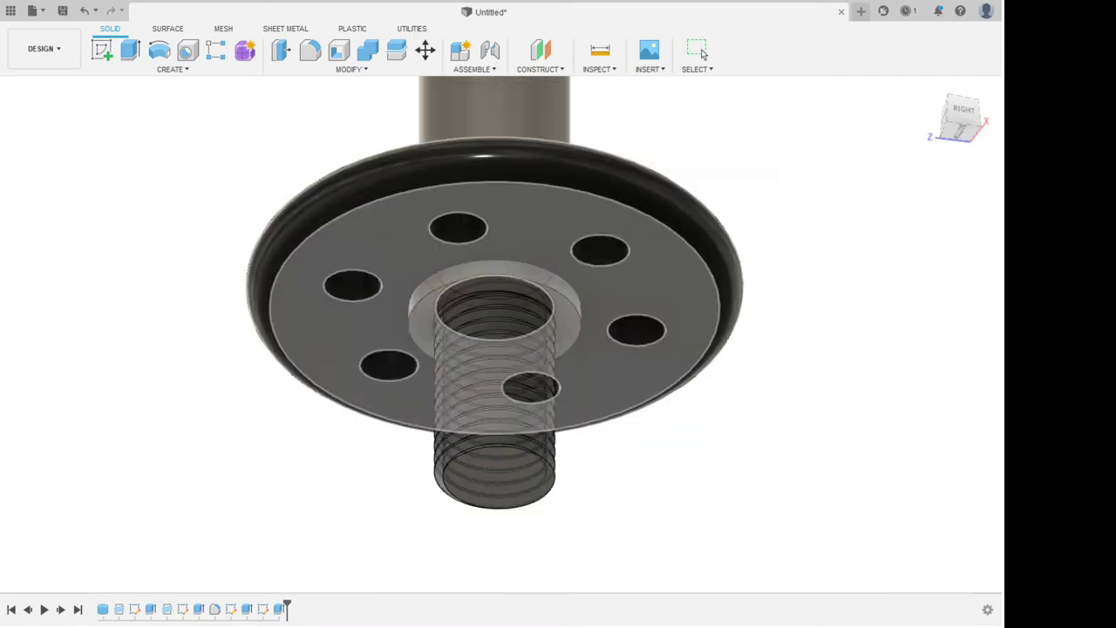
left_click(701, 49)
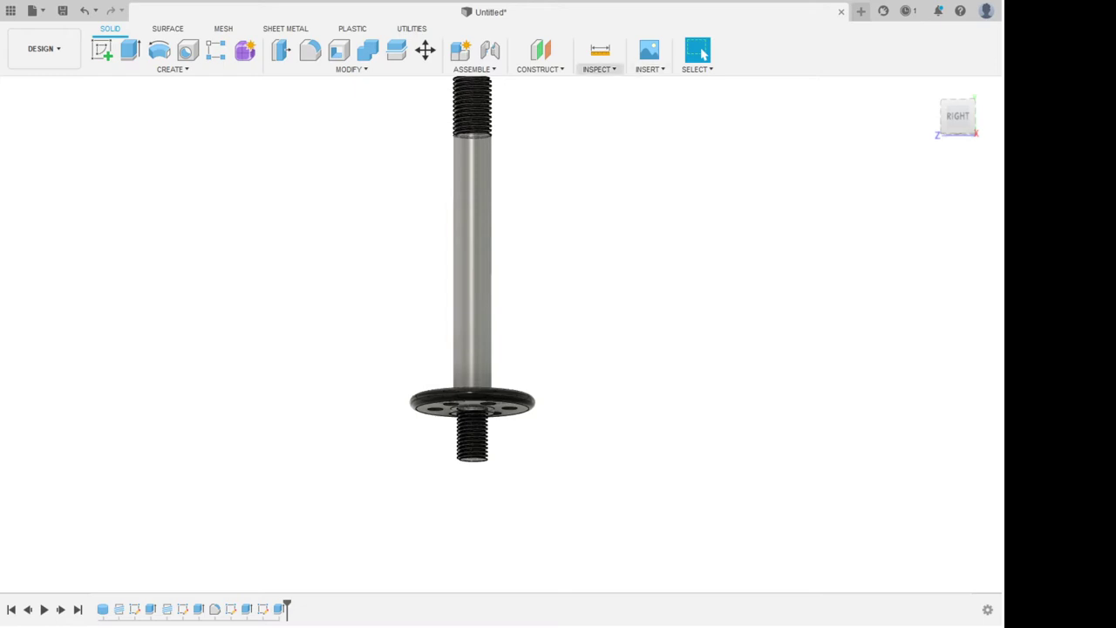
Insert a ready-made hex locknut component at the rod's lower threaded section.
scroll(471, 483, "up", 8)
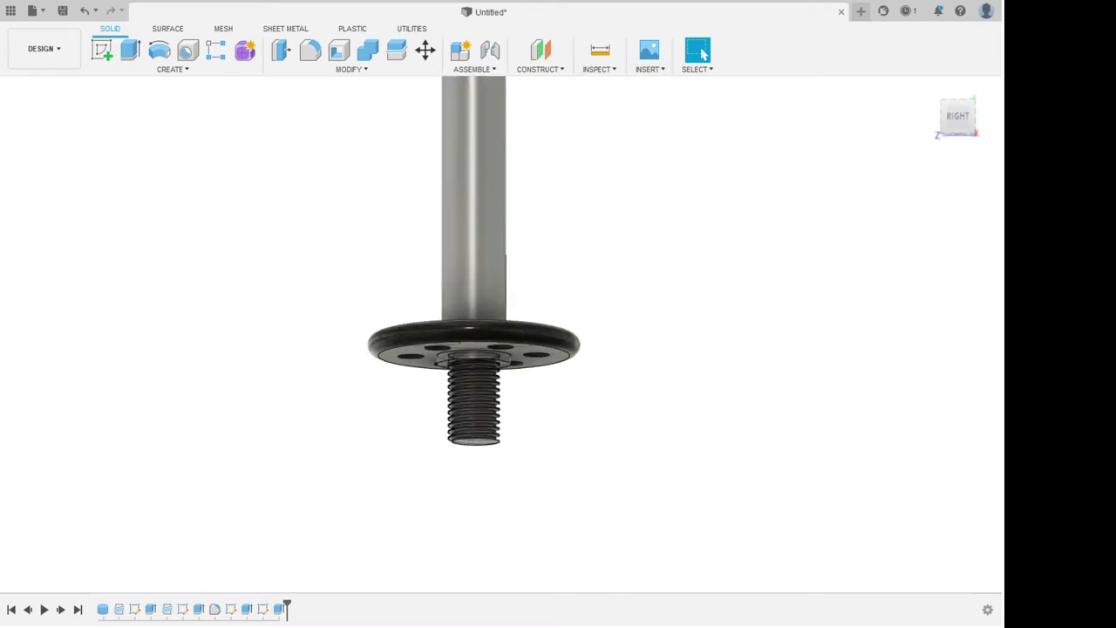
left_click(650, 69)
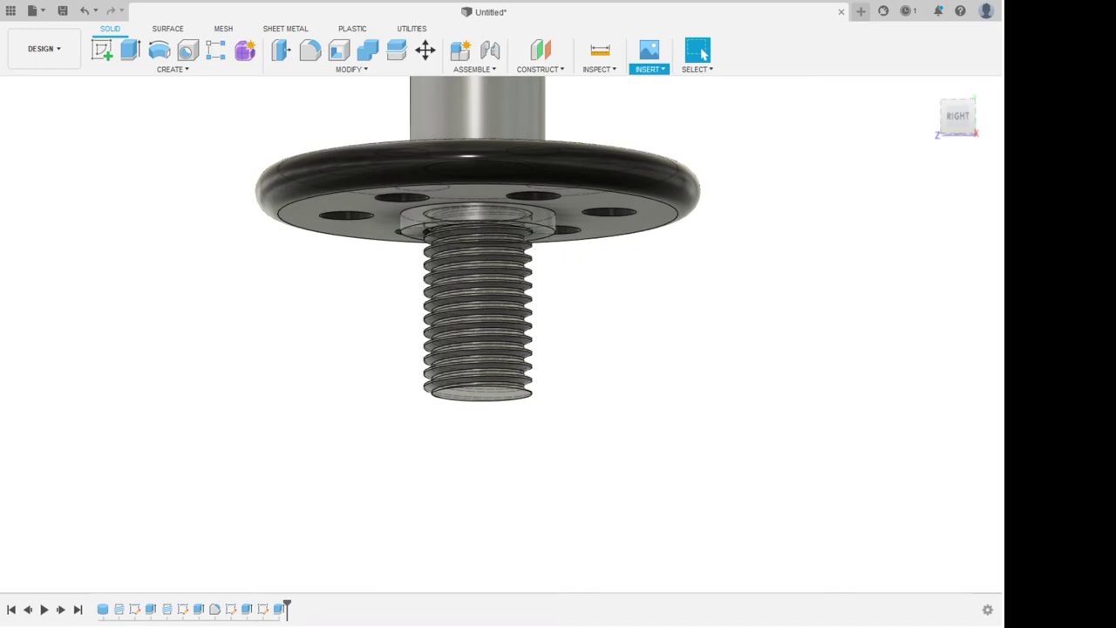
left_click(685, 179)
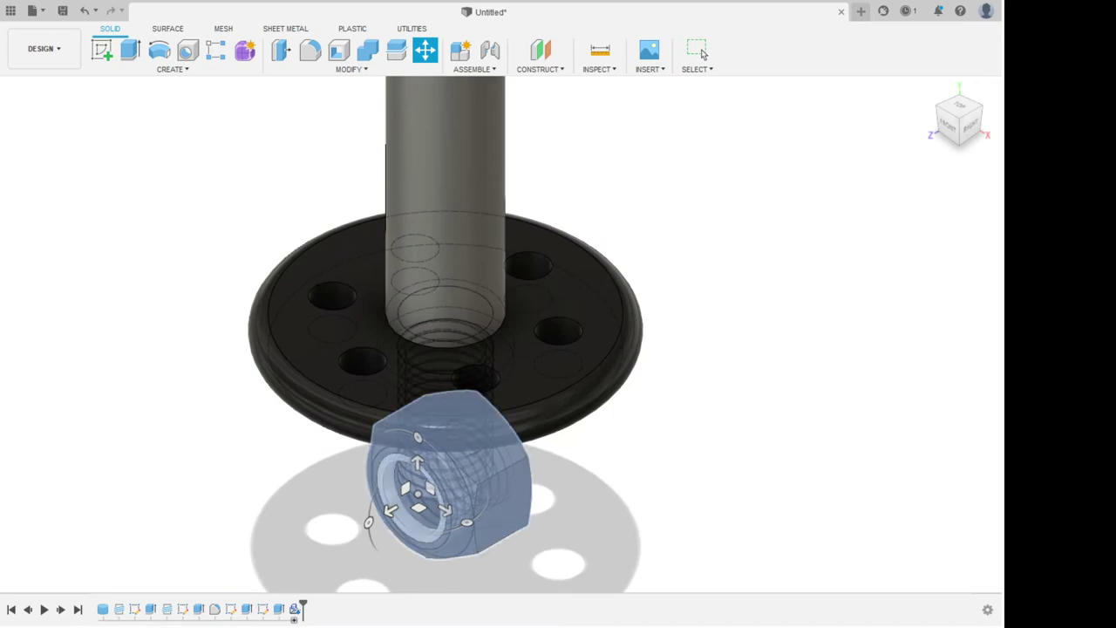
Rotate the inserted nut a quarter turn so its bore runs parallel to the rod's axis with its rounded end facing down.
middle_click_drag(663, 418, 584, 322, "shift")
scroll(610, 348, "down", 3)
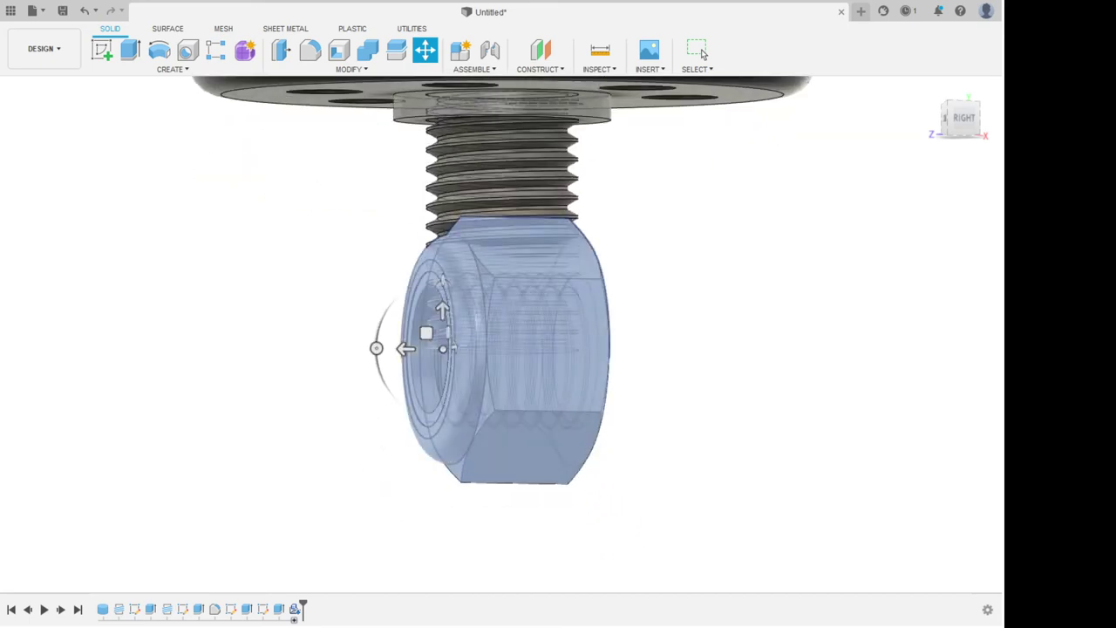
left_click_drag(377, 349, 443, 418)
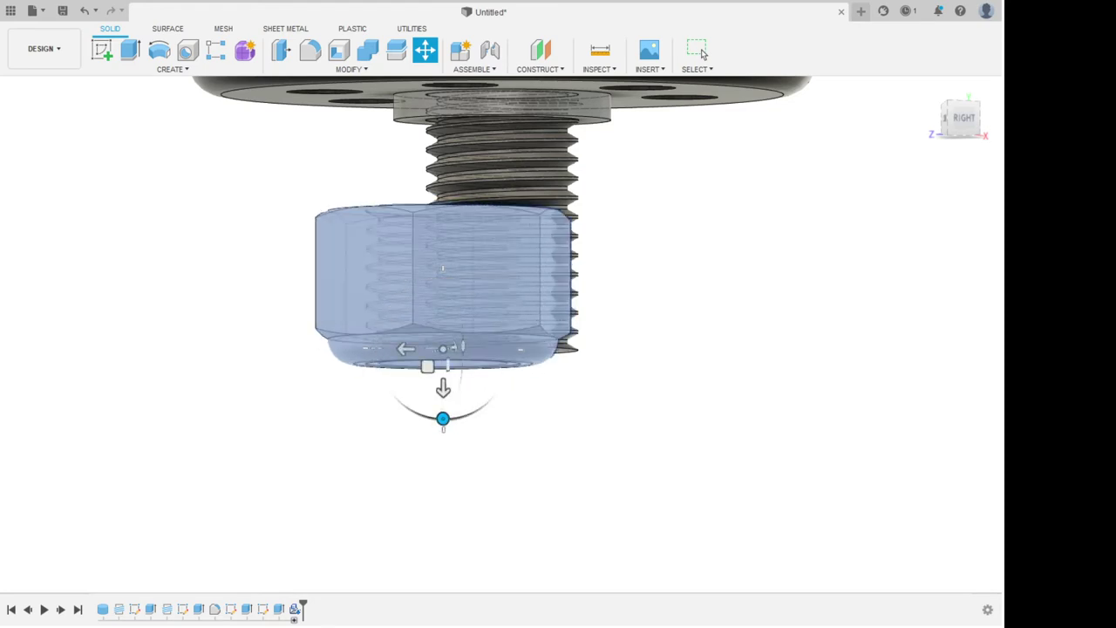
scroll(655, 313, "up", 3)
middle_click_drag(656, 313, 680, 187, "shift")
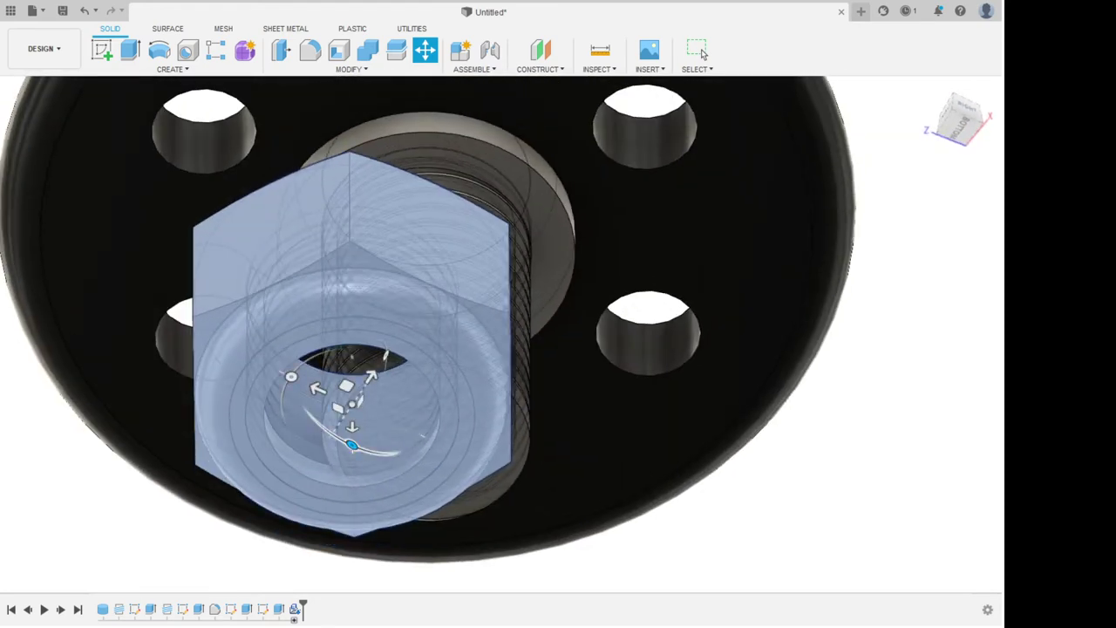
left_click(698, 49)
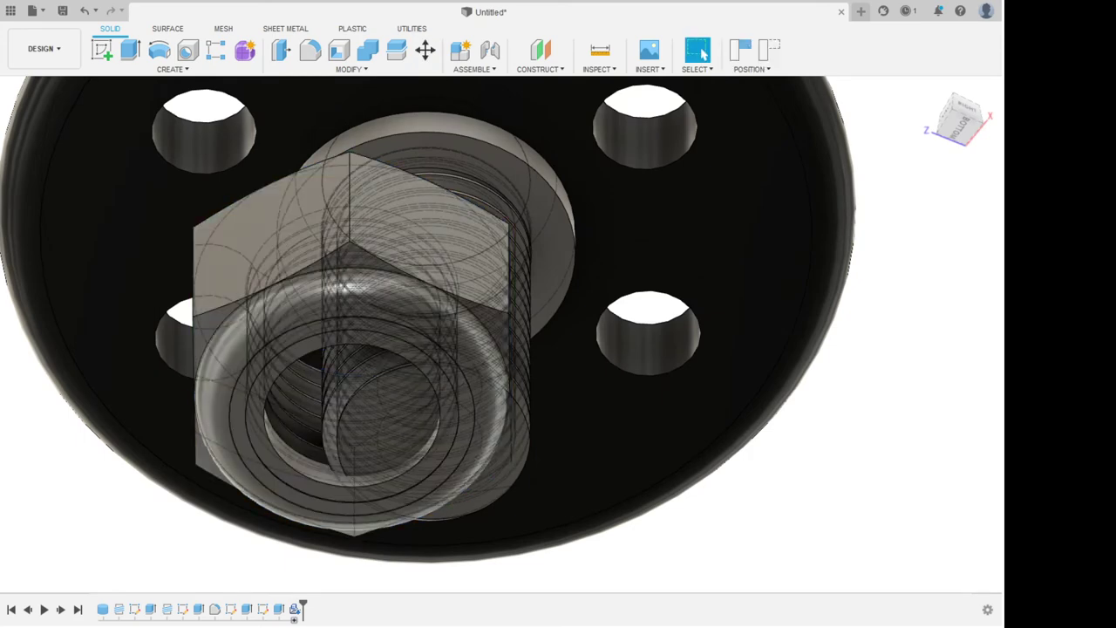
Align the locknut with the rod, matching the nut's lower bore circle to the centre of the rod's bottom end face.
scroll(575, 329, "down", 2)
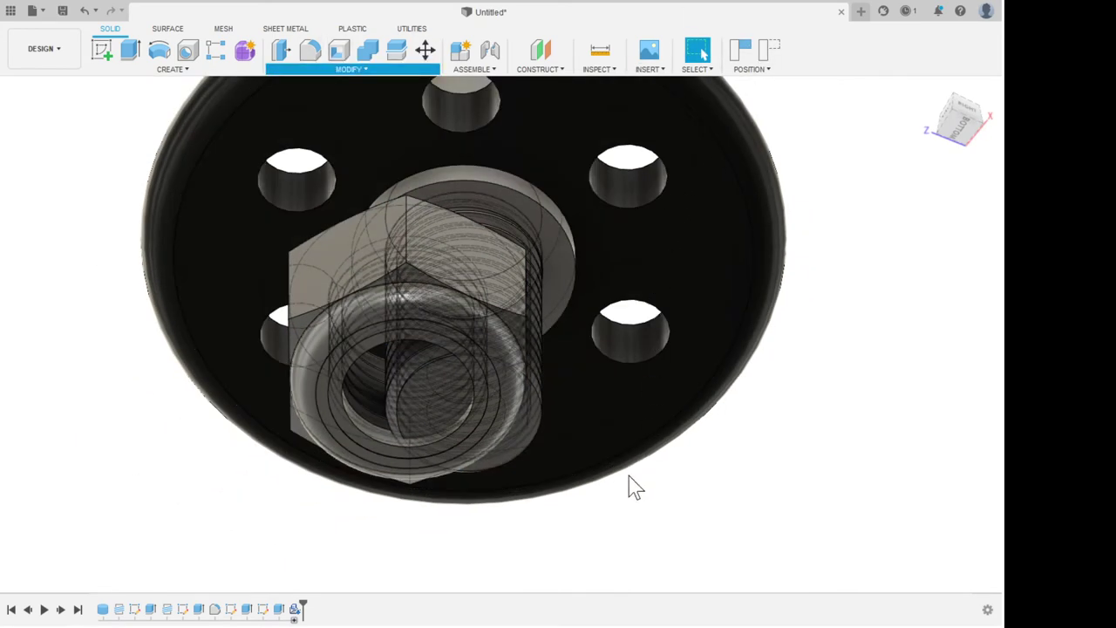
left_click(599, 560)
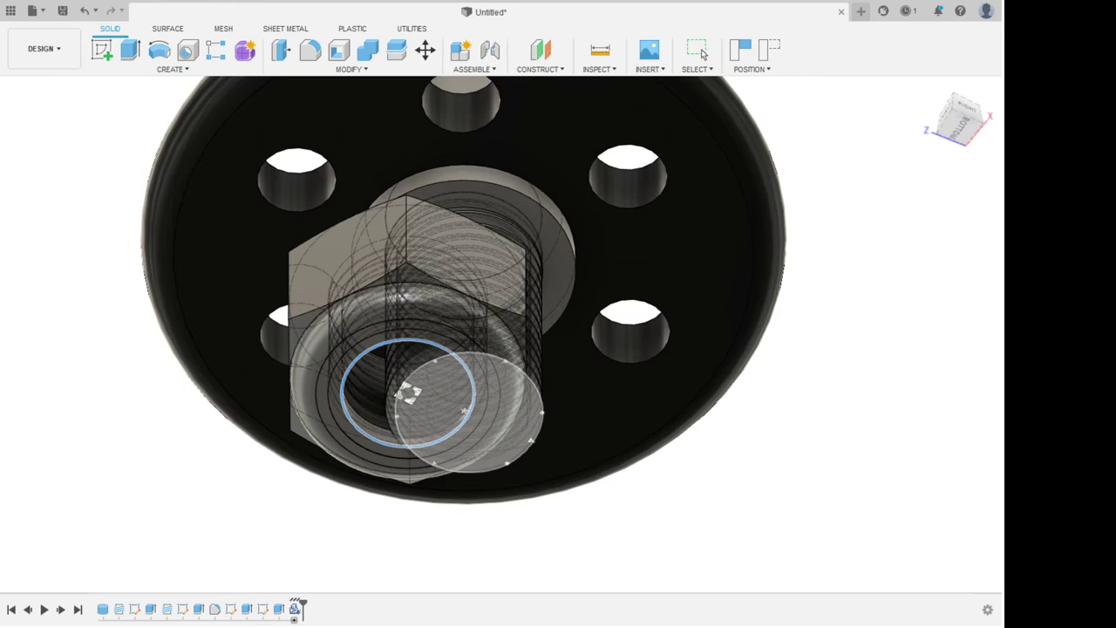
scroll(464, 408, "up", 2)
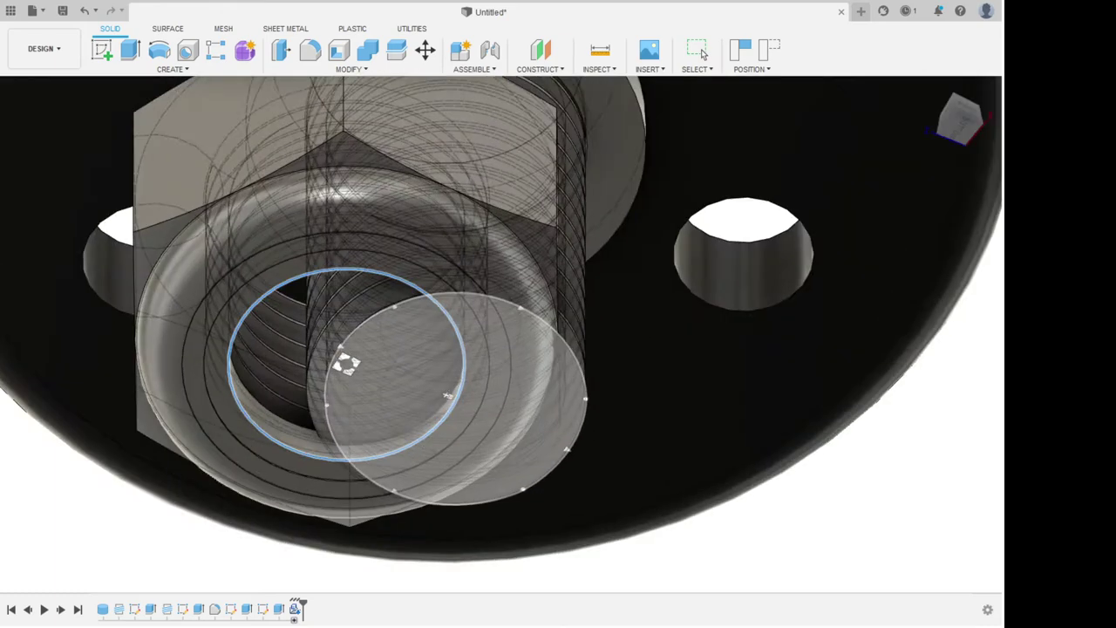
scroll(447, 397, "up", 3)
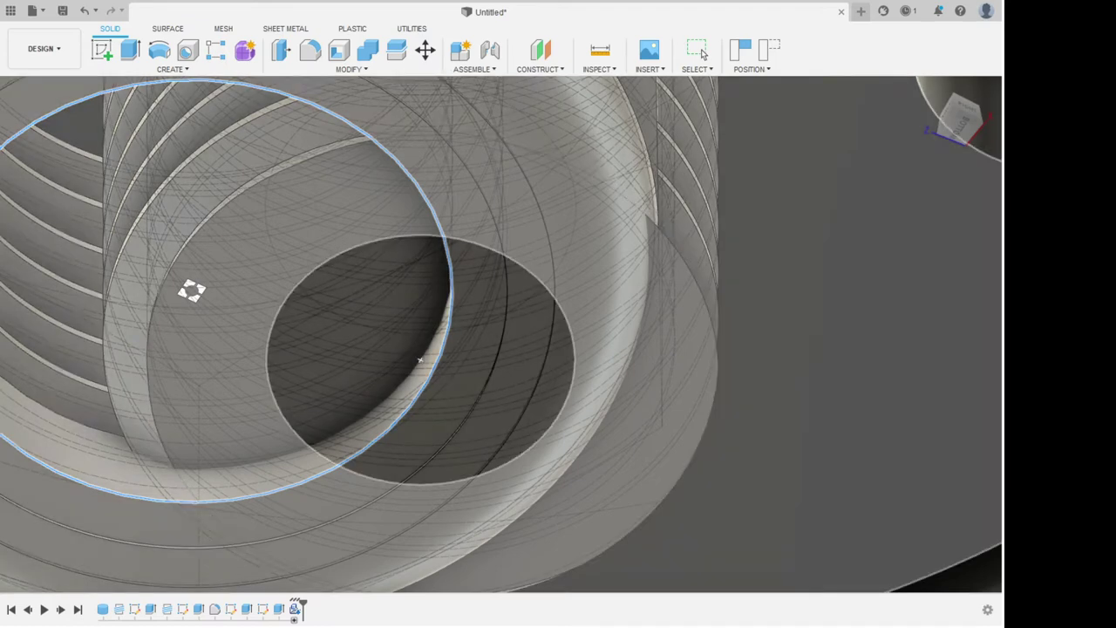
scroll(864, 573, "down", 5)
middle_click_drag(929, 541, 903, 573, "shift")
scroll(881, 560, "down", 4)
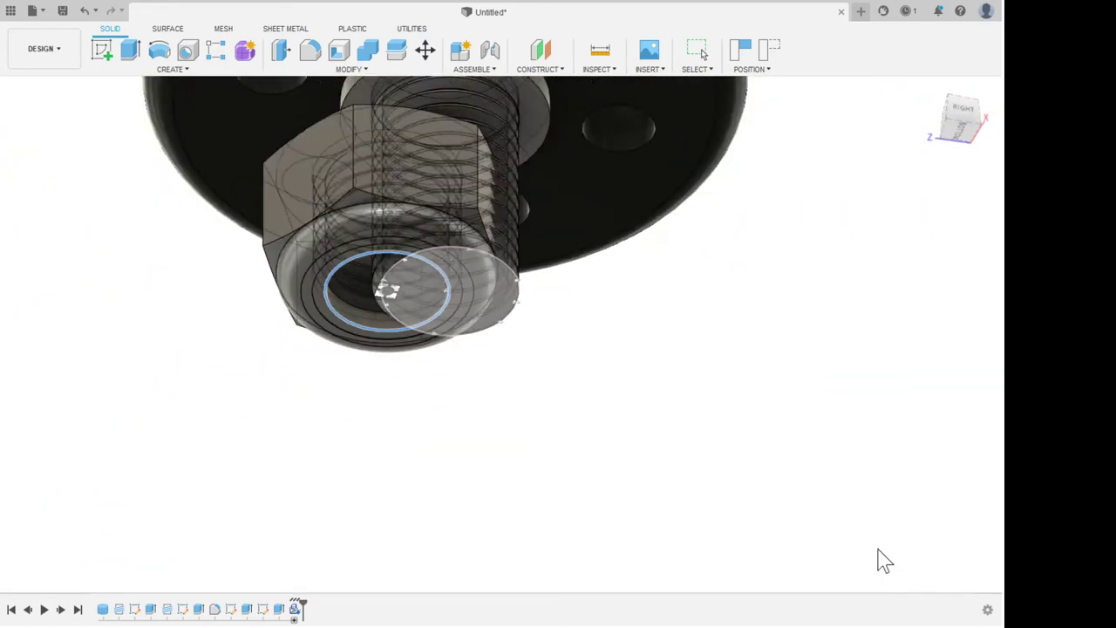
scroll(959, 603, "up", 5)
scroll(953, 590, "up", 1)
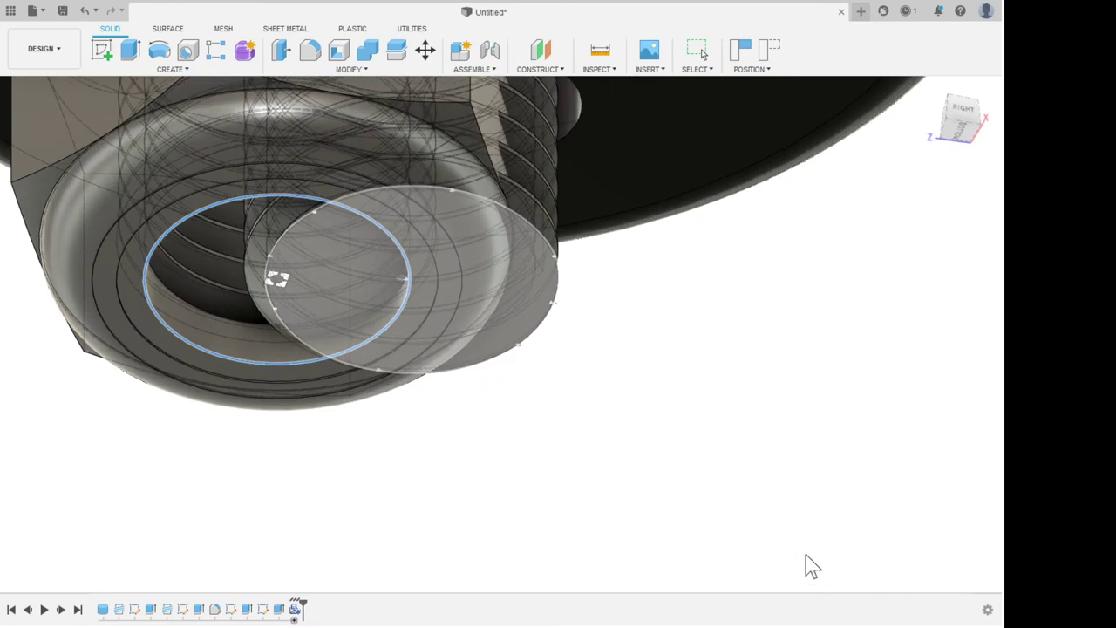
left_click(406, 279)
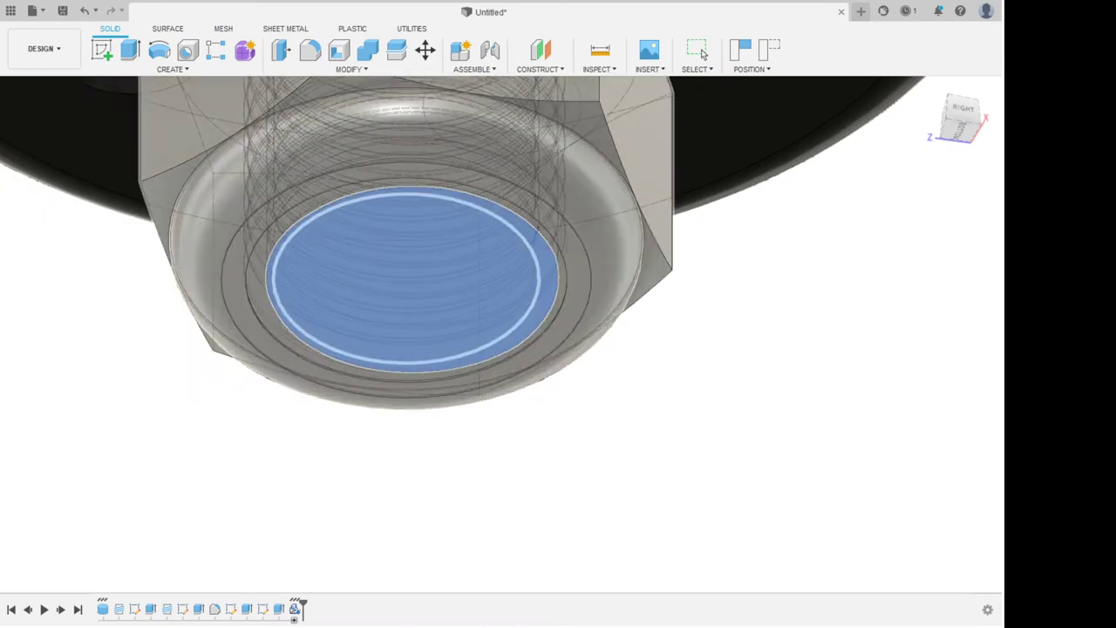
scroll(549, 294, "down", 5)
middle_click_drag(549, 293, 549, 239, "shift")
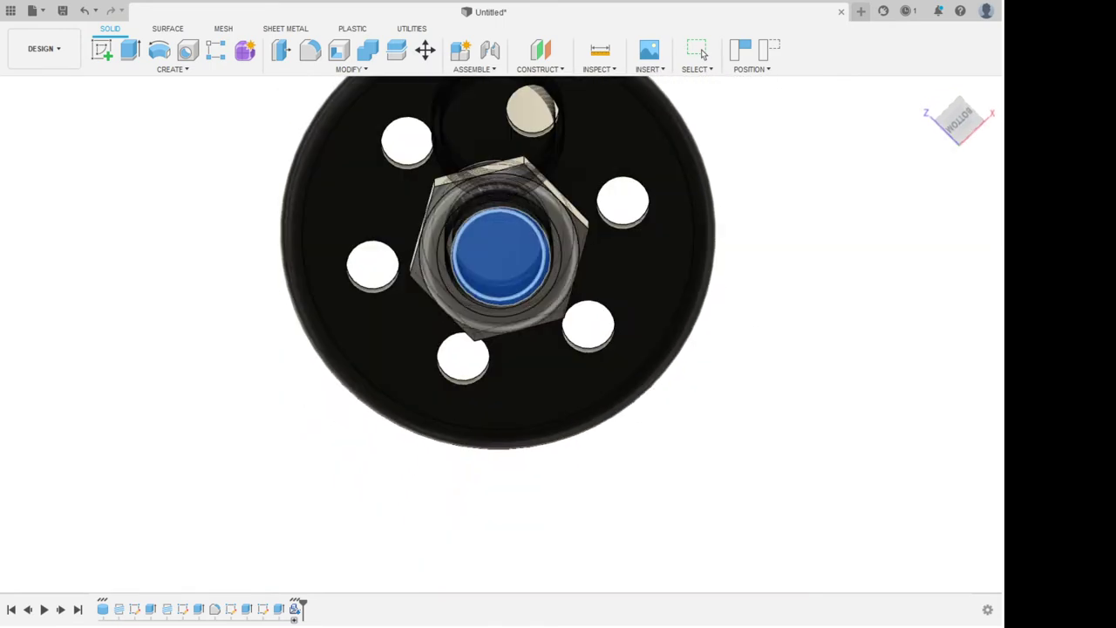
left_click(961, 571)
Examine the nut's alignment with the rod and the disc from directly below and from the front.
scroll(958, 539, "up", 4)
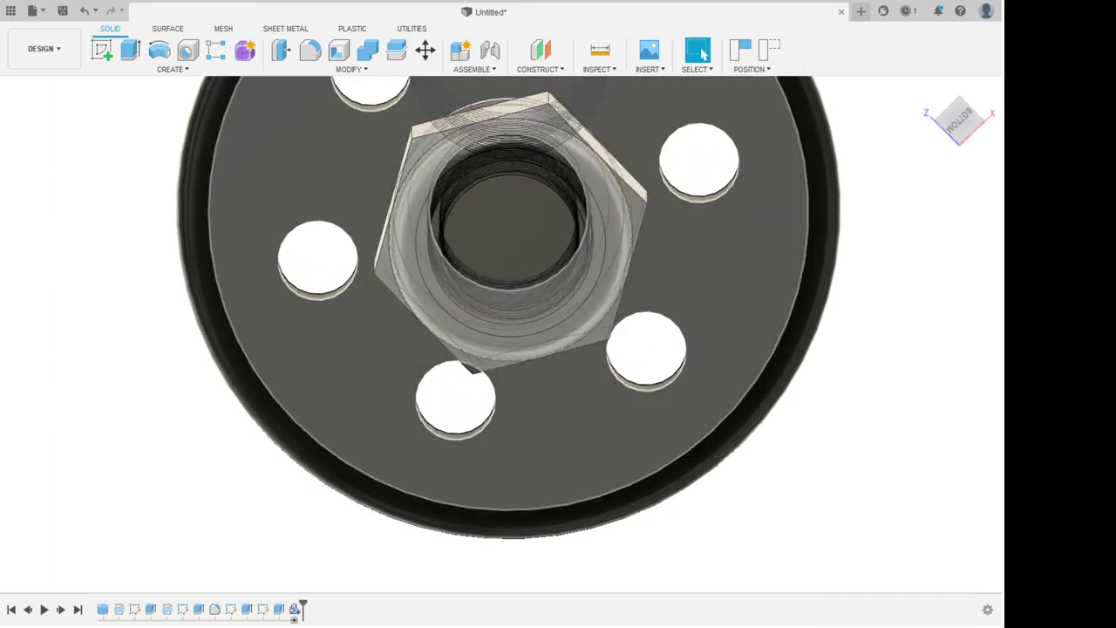
mouse_move(585, 354)
middle_mouse_down("shift")
mouse_move(587, 295)
mouse_move(582, 334)
middle_mouse_up("shift")
left_click(701, 49)
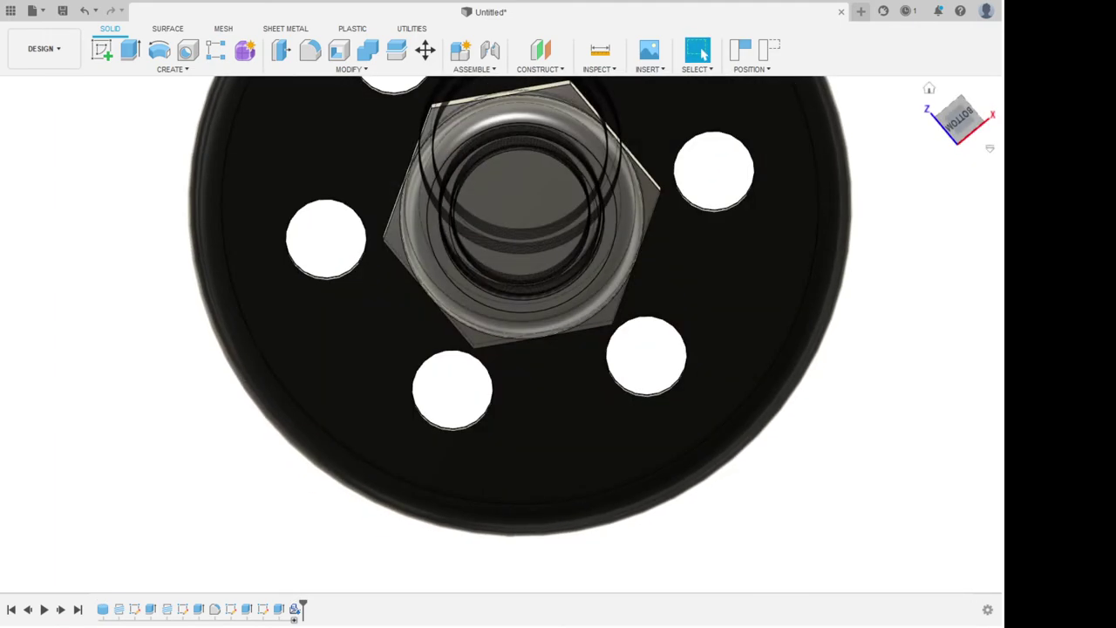
left_click(960, 120)
scroll(424, 371, "down", 4)
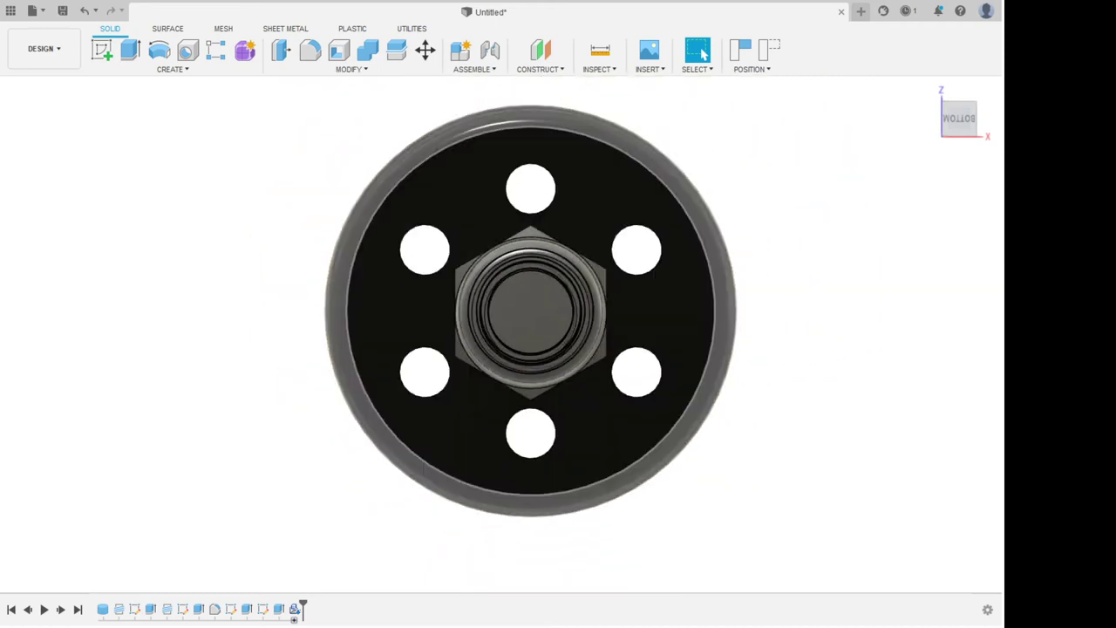
scroll(587, 277, "up", 5)
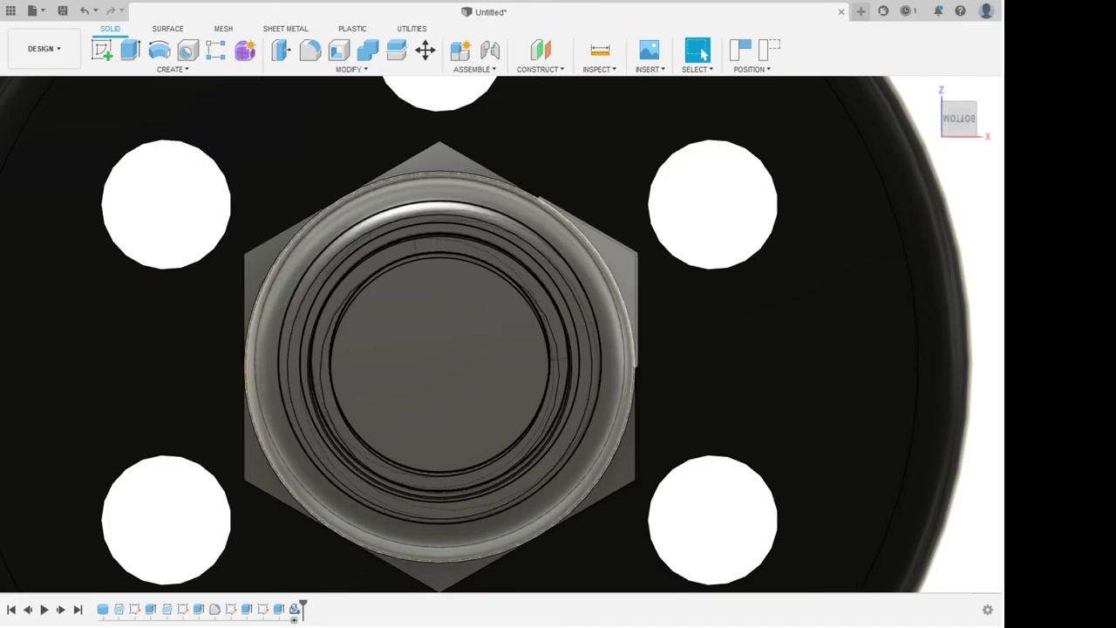
middle_click_drag(586, 276, 634, 336, "shift")
scroll(626, 376, "down", 5)
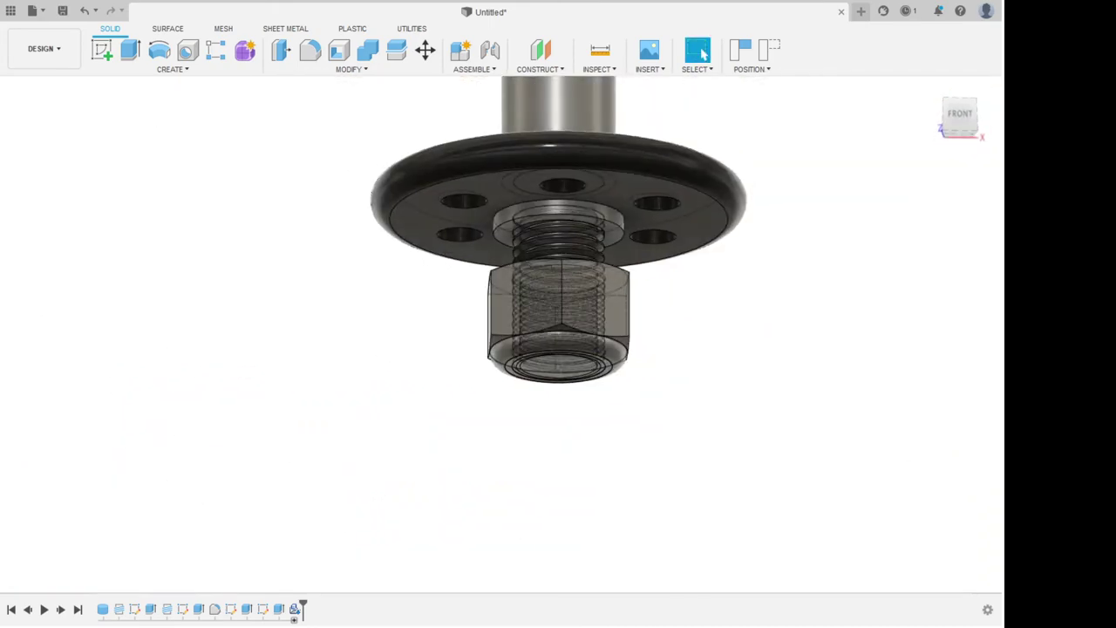
Align the nut's flat upper face with the collar's lower face so the nut sits directly beneath the disc.
scroll(640, 337, "up", 3)
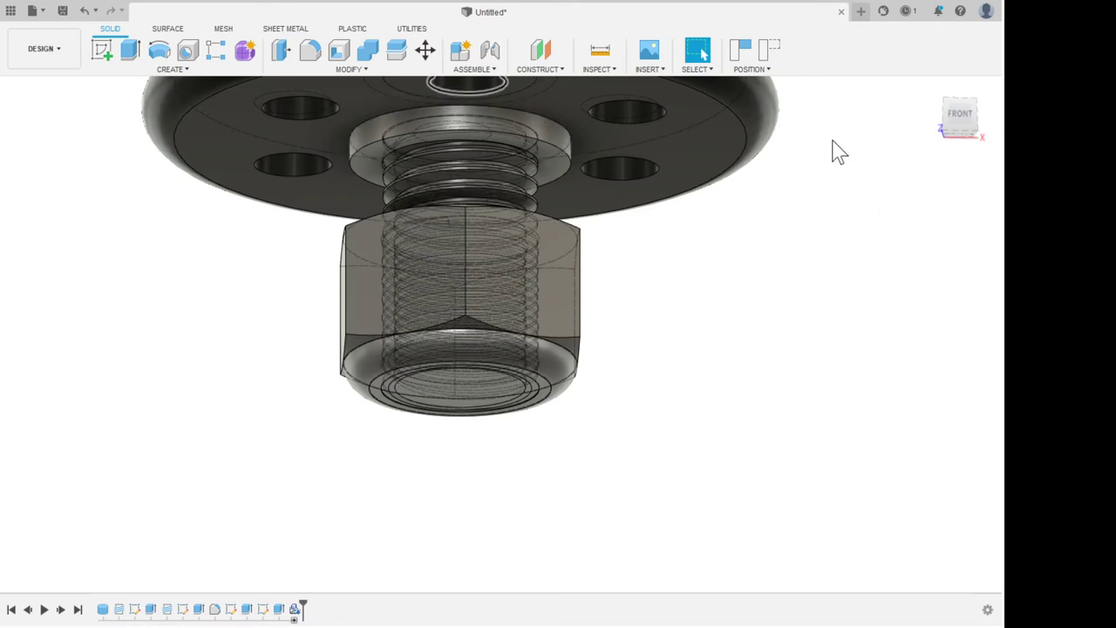
left_click(352, 69)
left_click(639, 586)
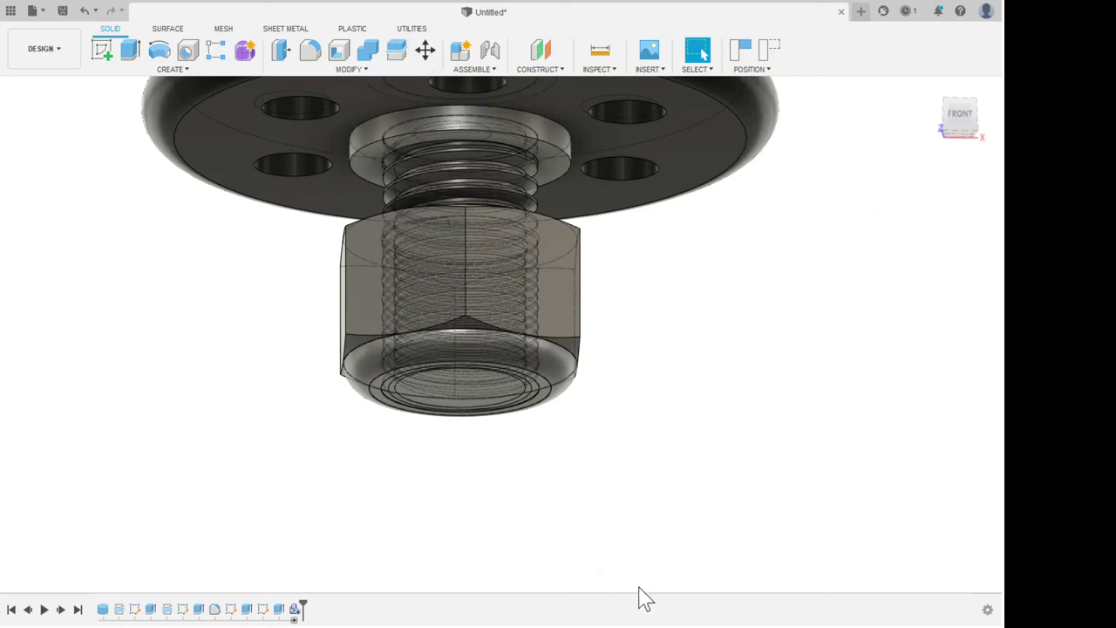
middle_click_drag(532, 174, 488, 266, "shift")
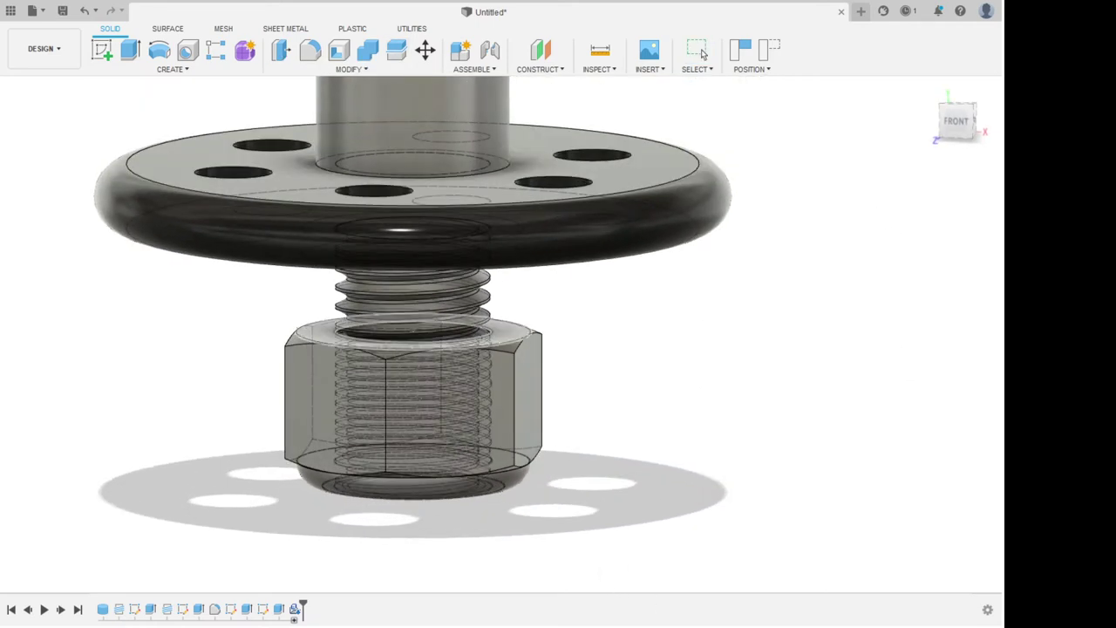
left_click(506, 334)
middle_click_drag(505, 334, 502, 240, "shift")
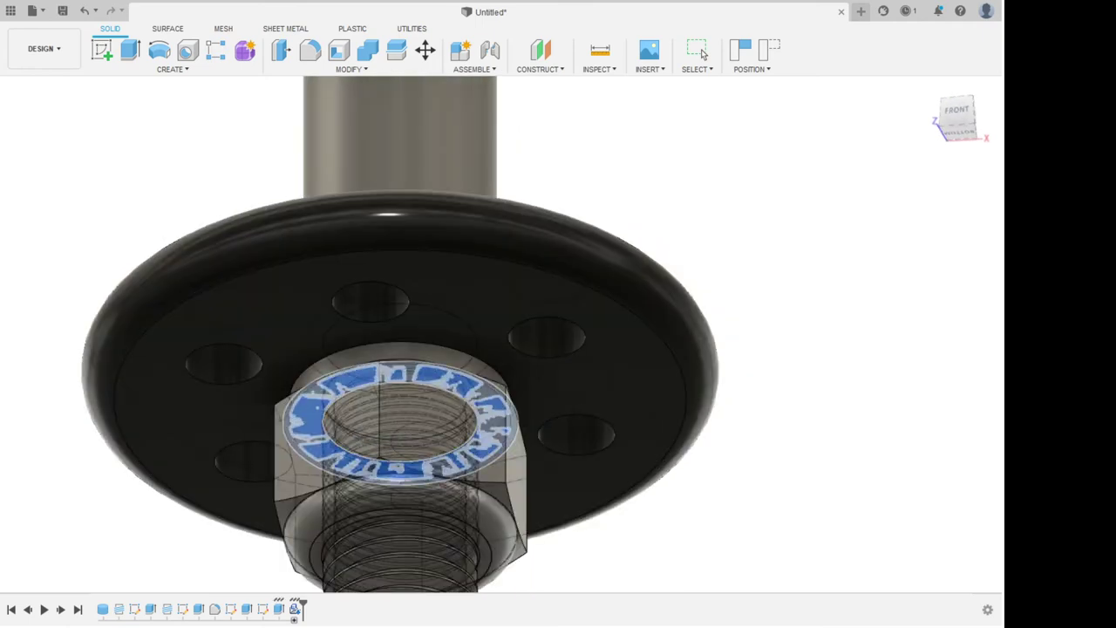
middle_click_drag(758, 236, 764, 318, "shift")
scroll(767, 262, "down", 5)
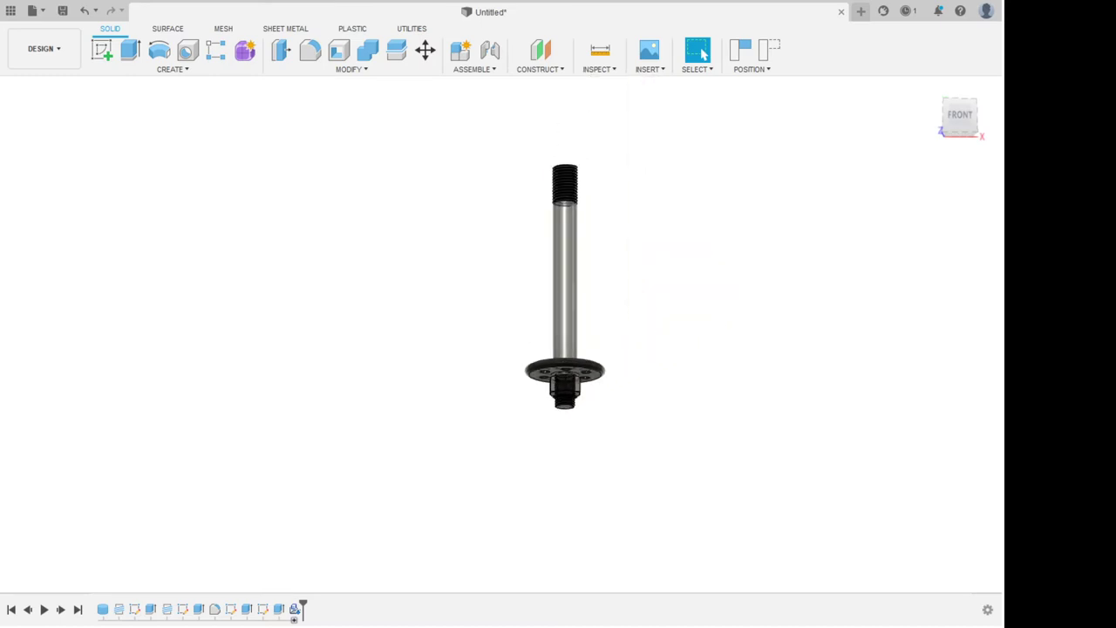
scroll(614, 377, "up", 5)
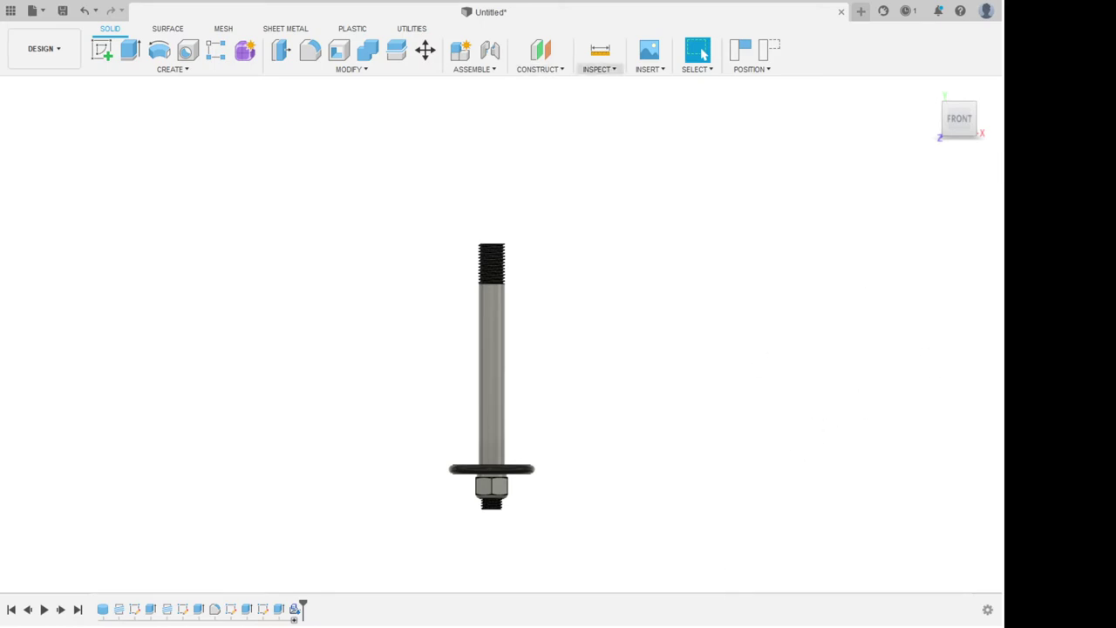
Create a new empty component in the assembly for the next part.
left_click(476, 69)
left_click(486, 85)
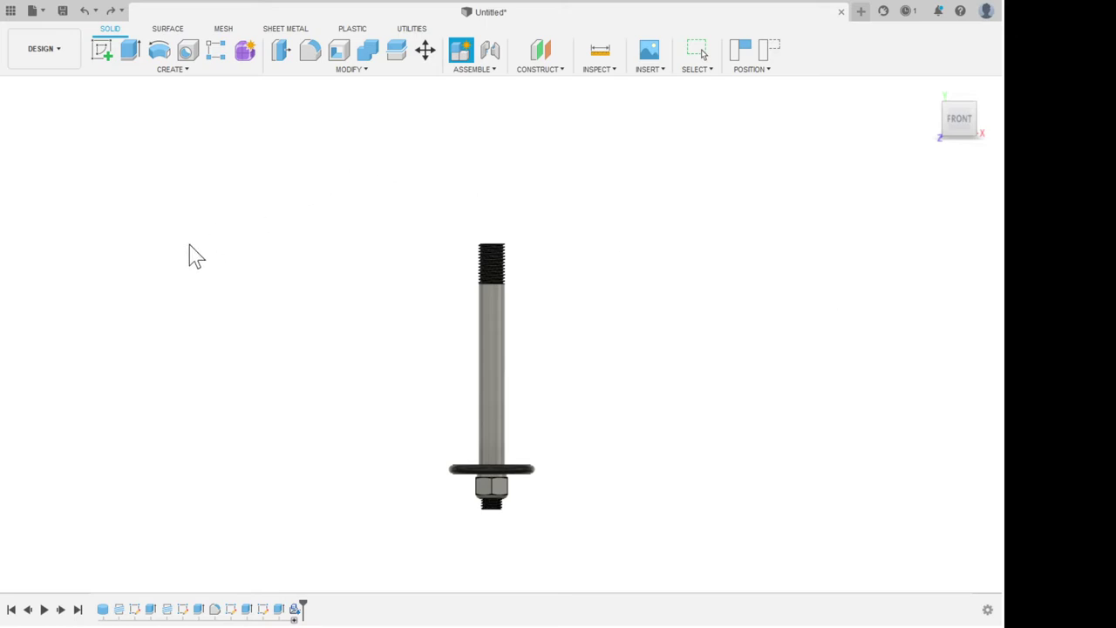
left_click(168, 213)
left_click(168, 213)
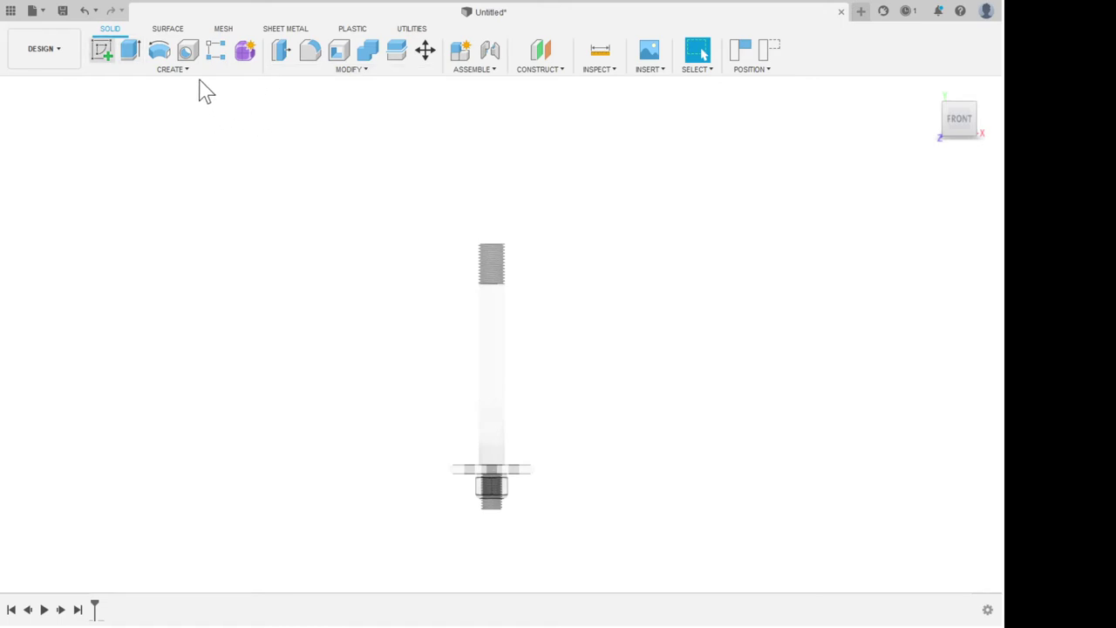
Start a sketch on the front plane and draw a horizontal line about 50 mm long from the origin toward positive X.
left_click(102, 49)
left_click(528, 476)
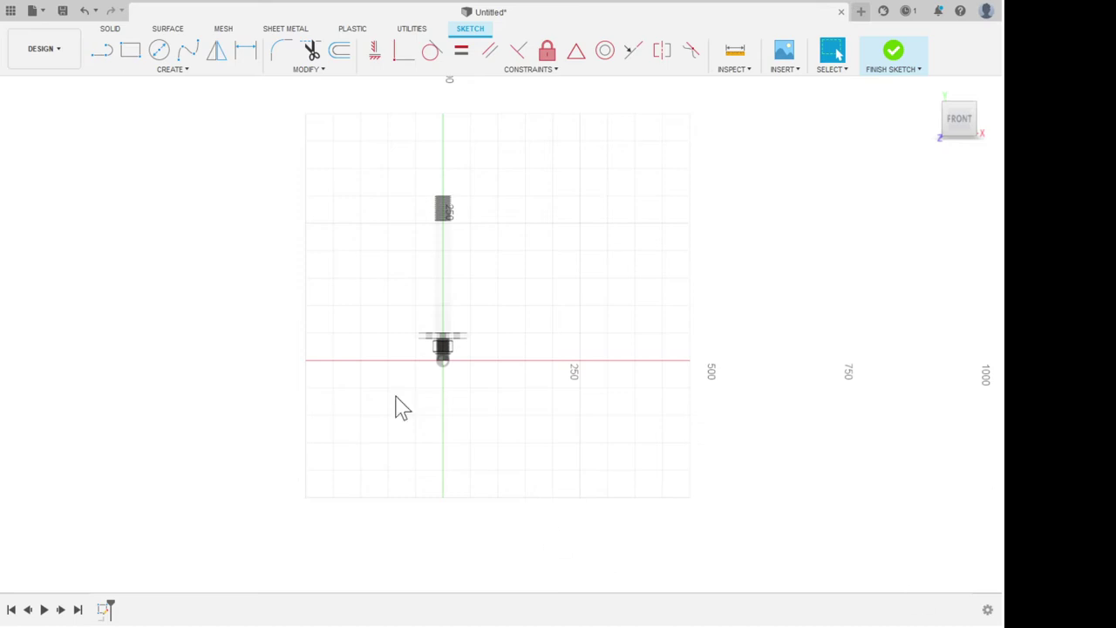
key("l")
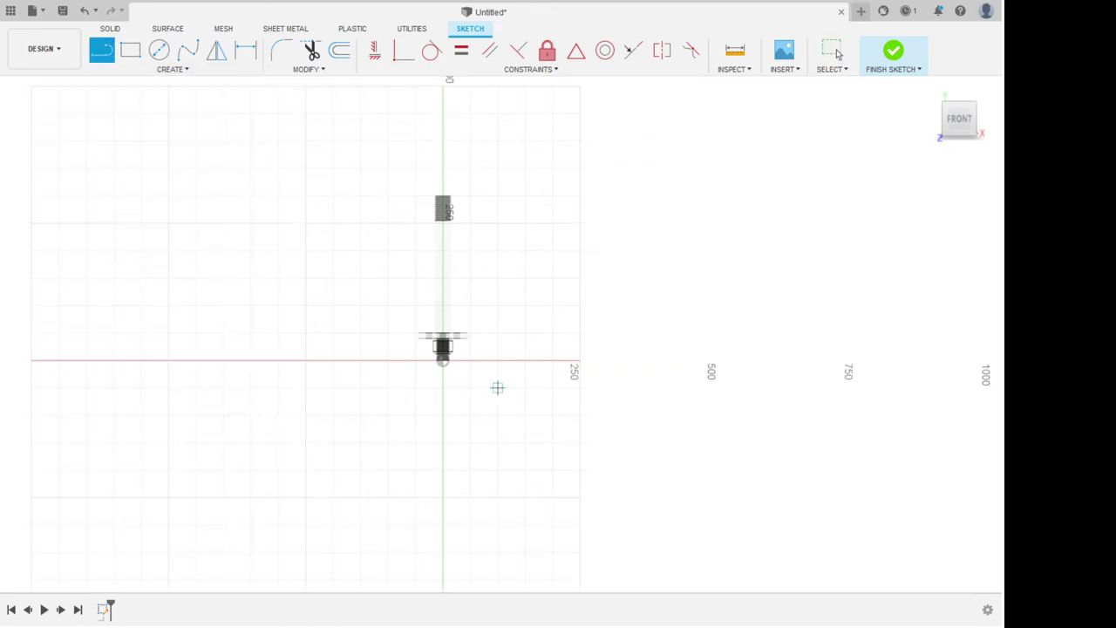
scroll(453, 375, "up", 5)
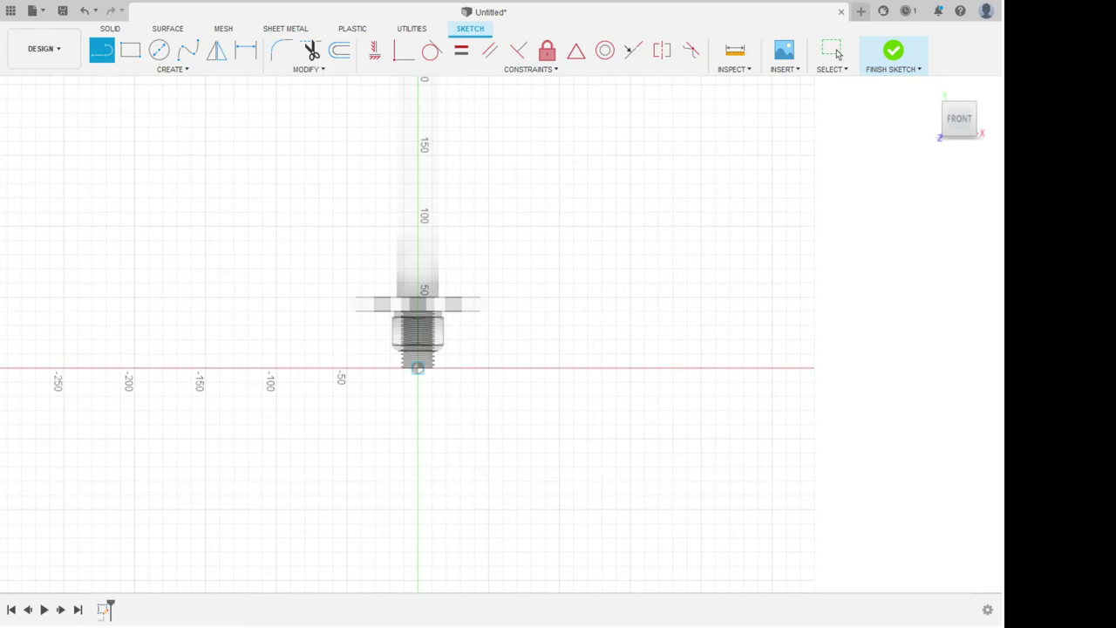
left_click(418, 367)
left_click(489, 367)
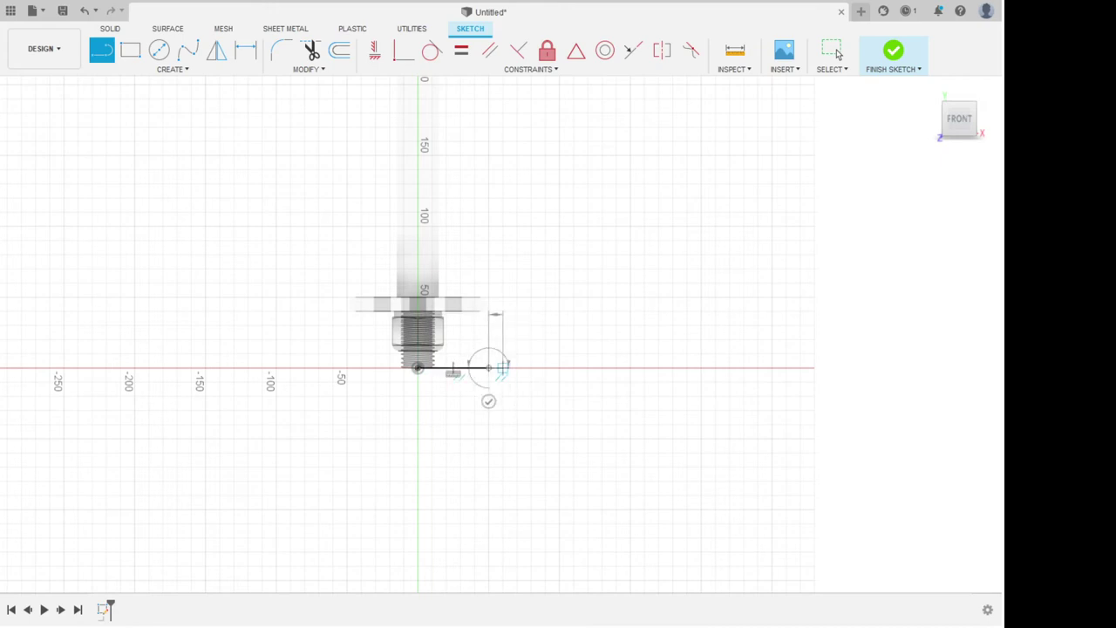
key("Escape")
Draw a second horizontal line about 60 mm long from the origin, overlapping the first one.
key("l")
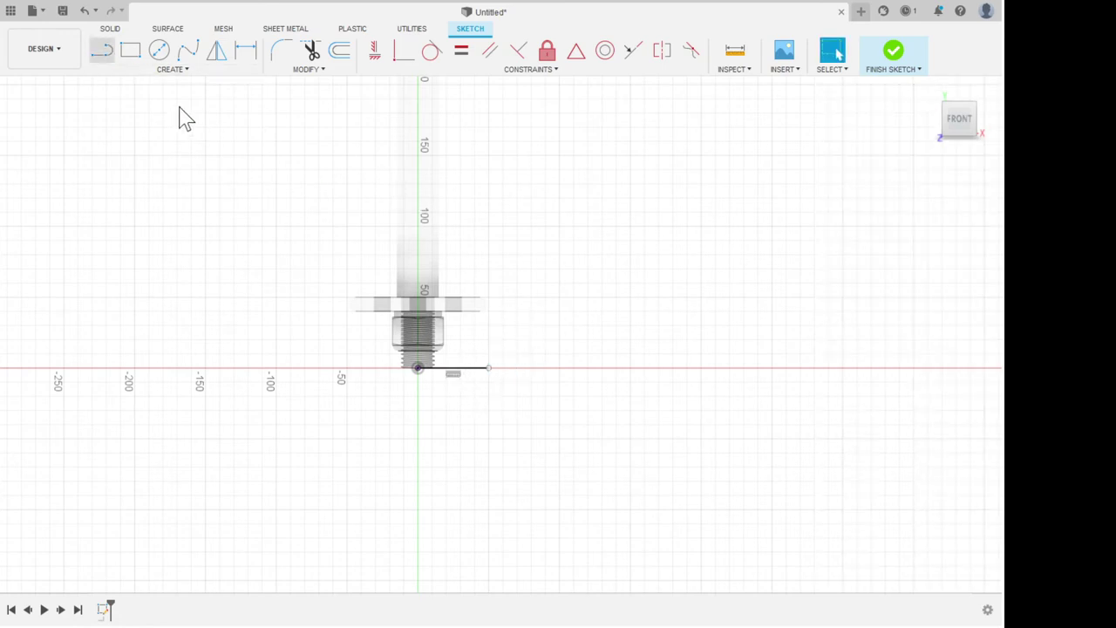
left_click(417, 367)
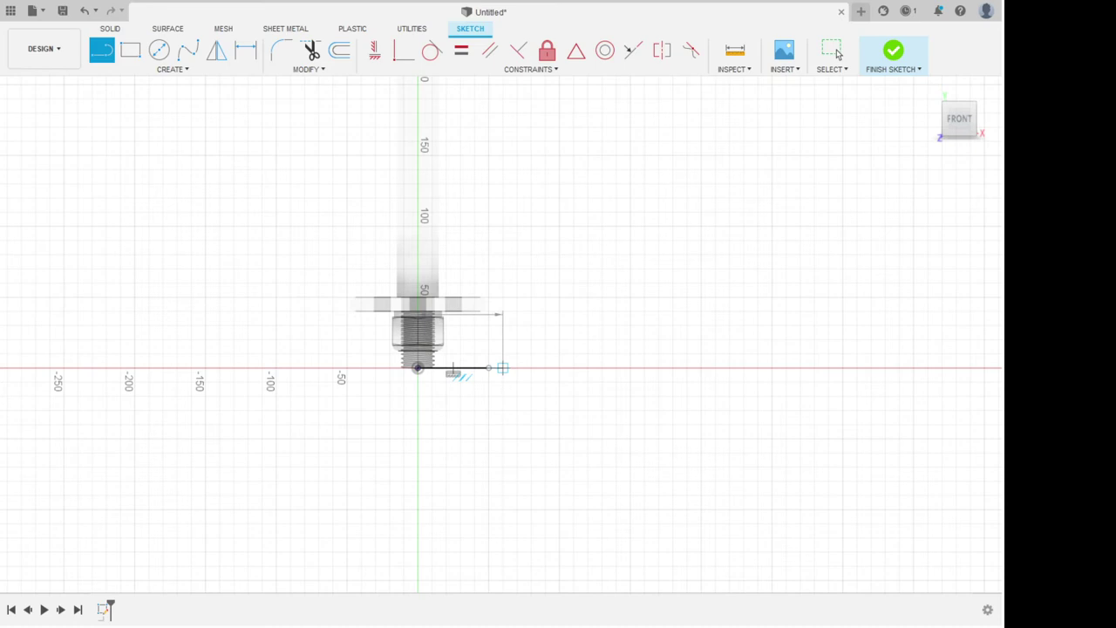
left_click(502, 367)
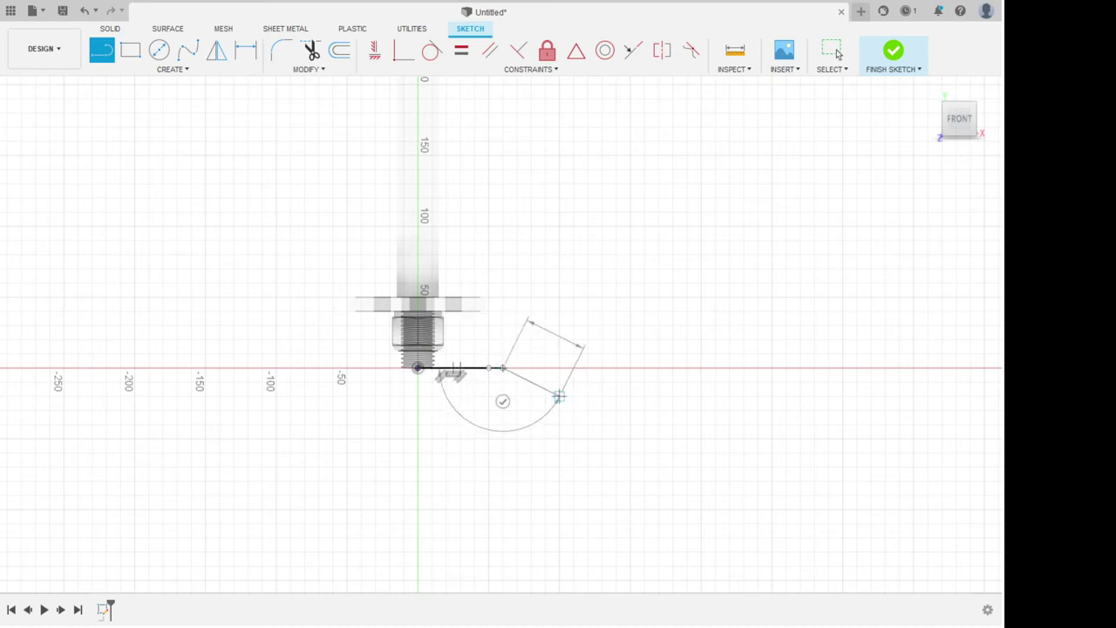
key("Escape")
Draw a vertical line 160 mm upward from the outer end of the shorter horizontal line.
key("l")
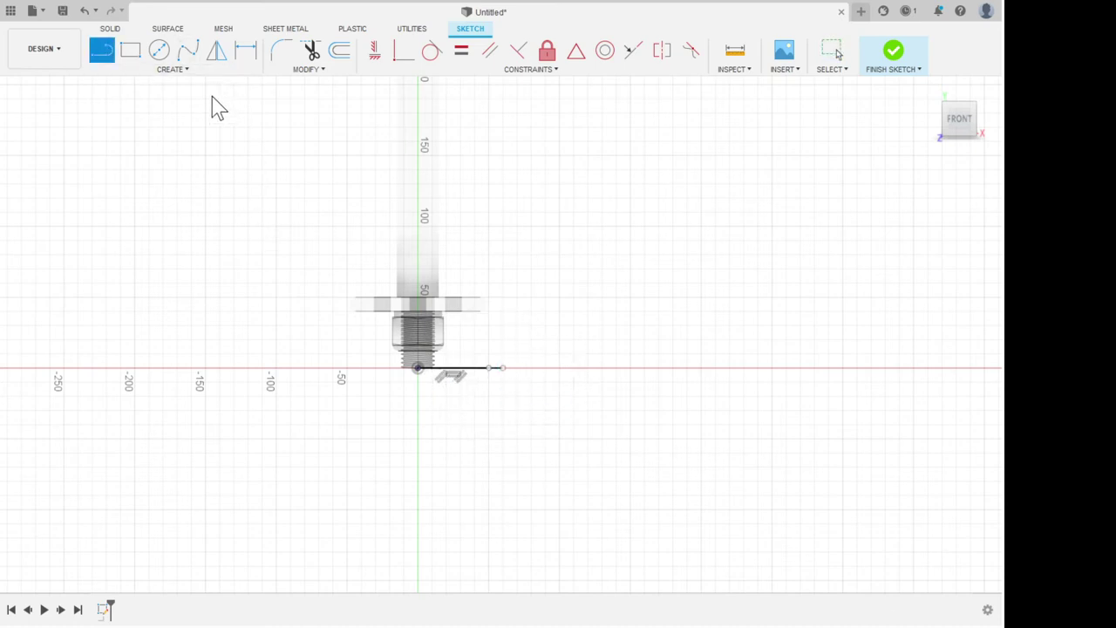
left_click(488, 368)
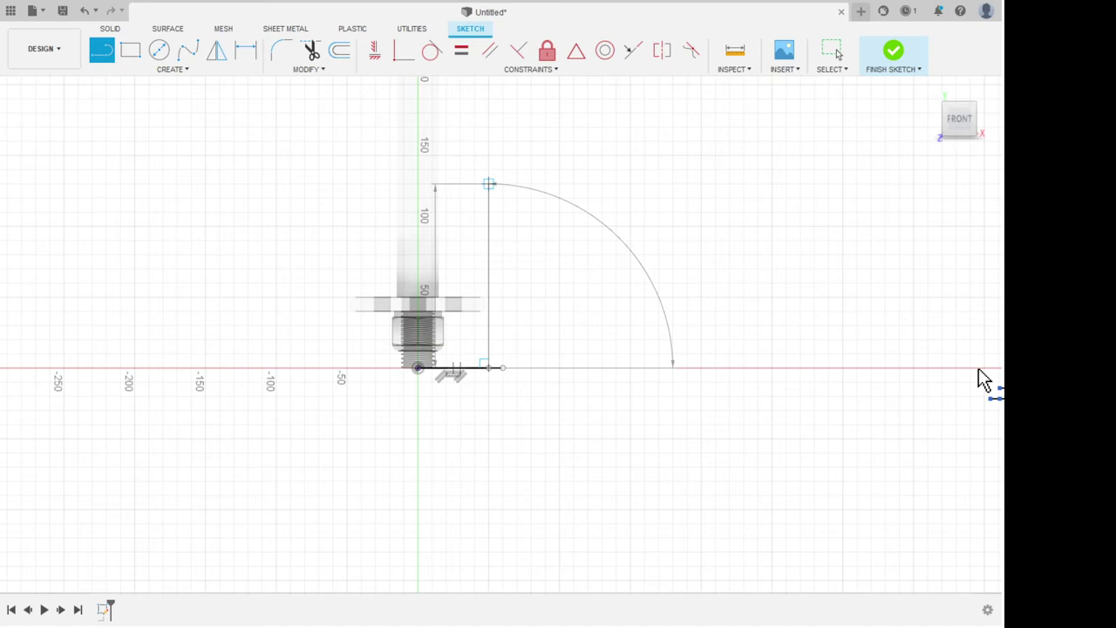
type("160")
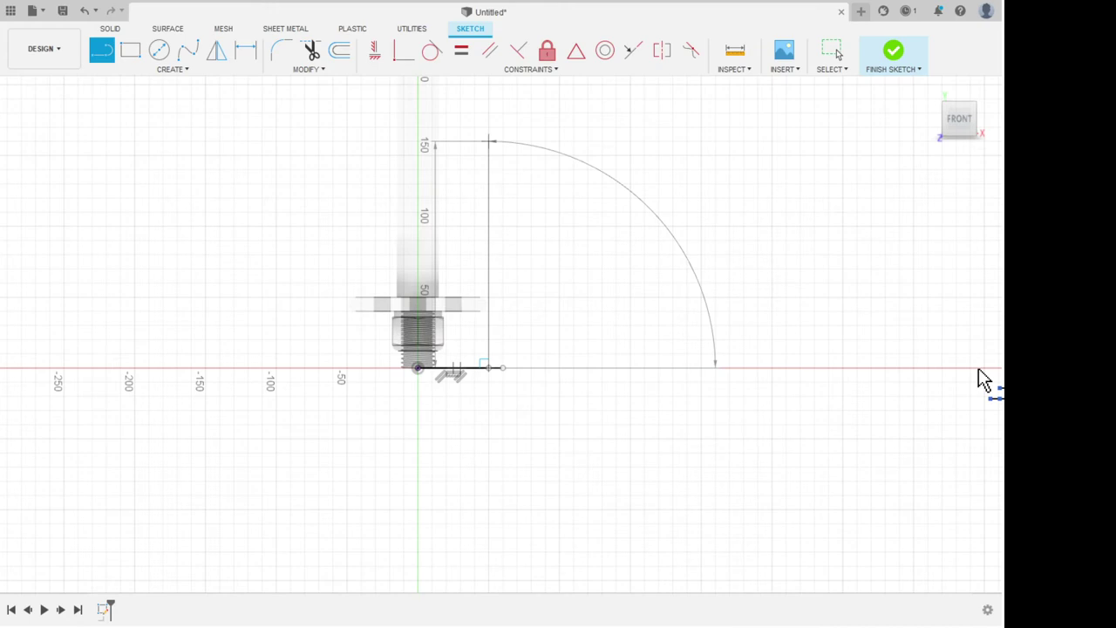
key("Return")
scroll(793, 450, "down", 4)
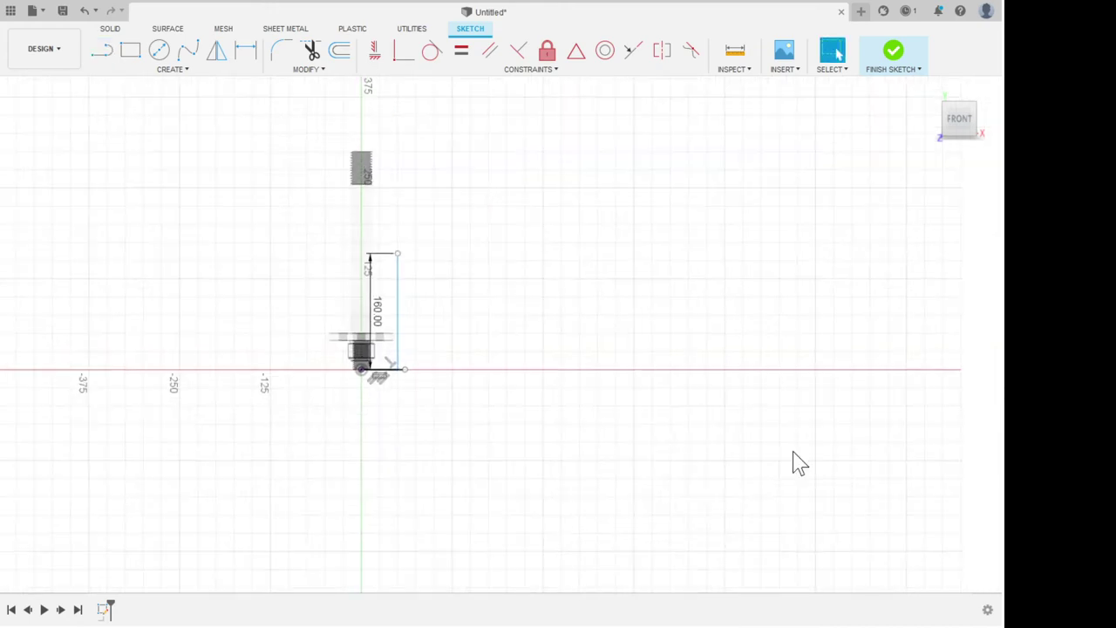
scroll(775, 376, "up", 3)
scroll(780, 388, "up", 2)
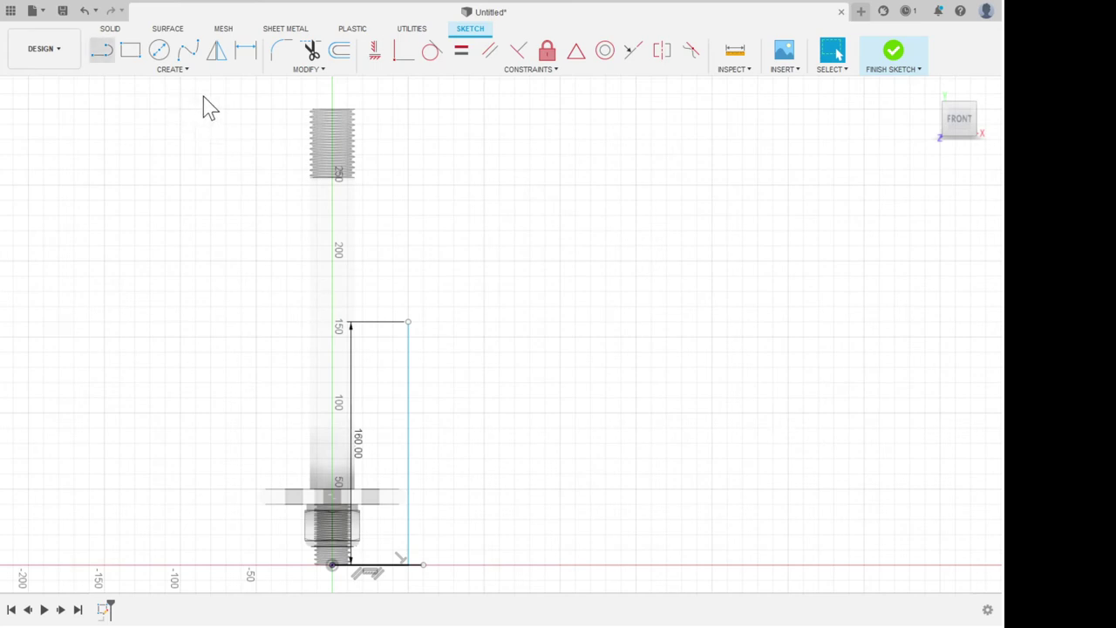
Draw a vertical line 185 mm upward from the outer end of the longer horizontal line.
key("l")
left_click(423, 564)
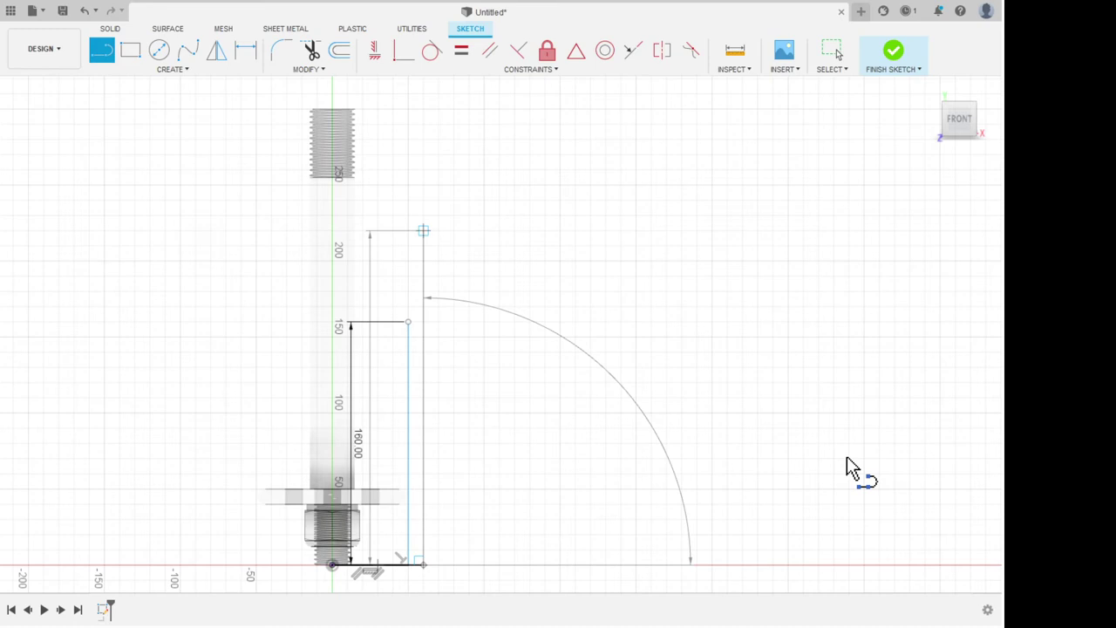
type("1")
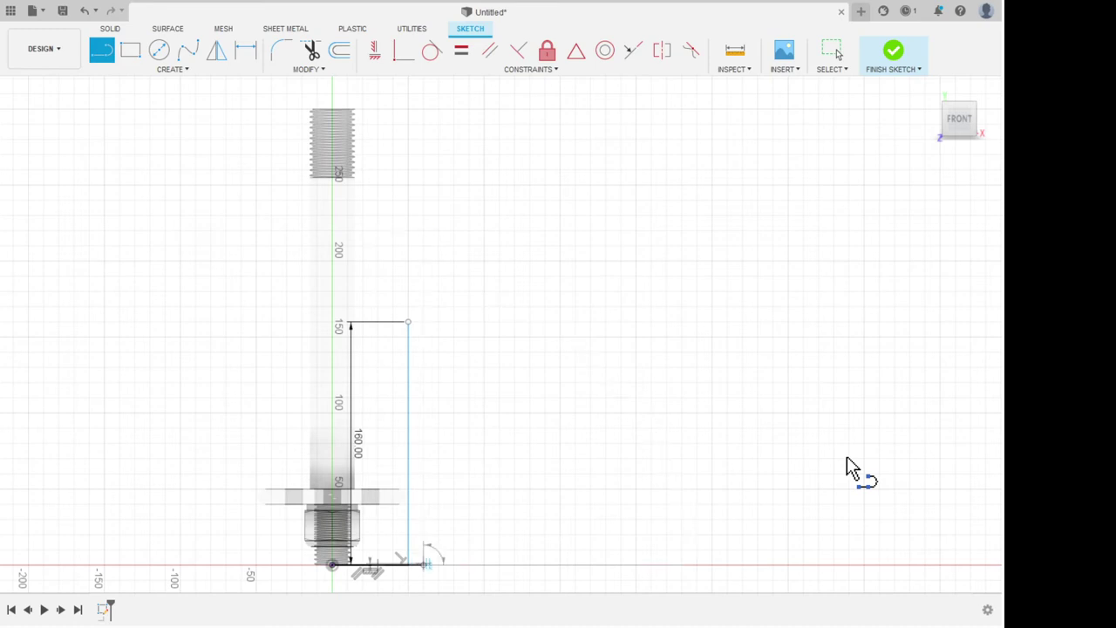
key("ctrl+y")
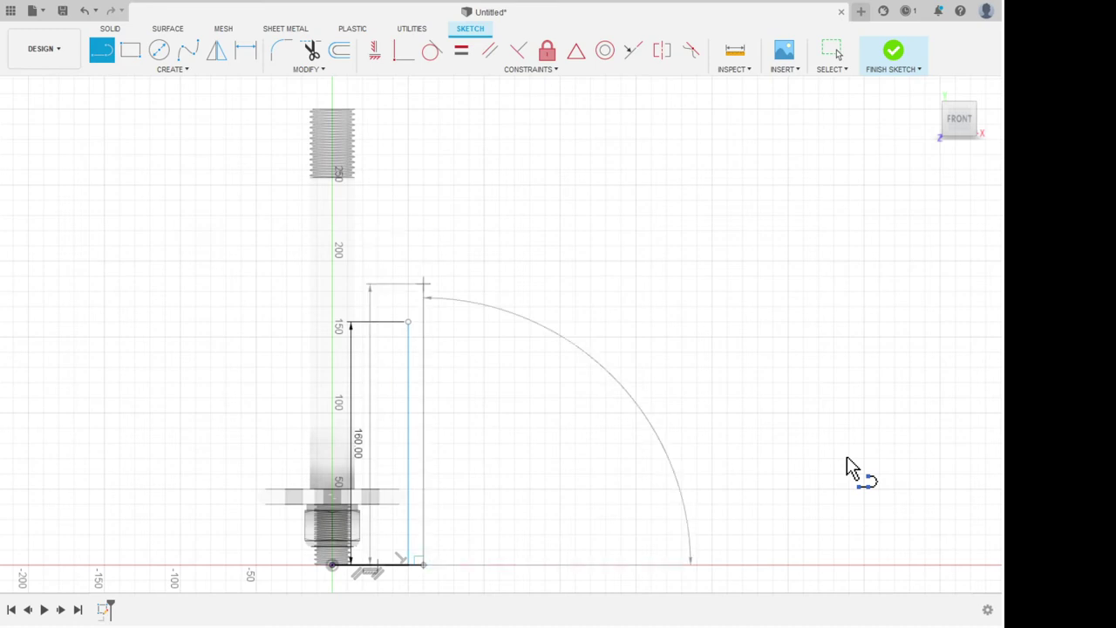
key("Escape")
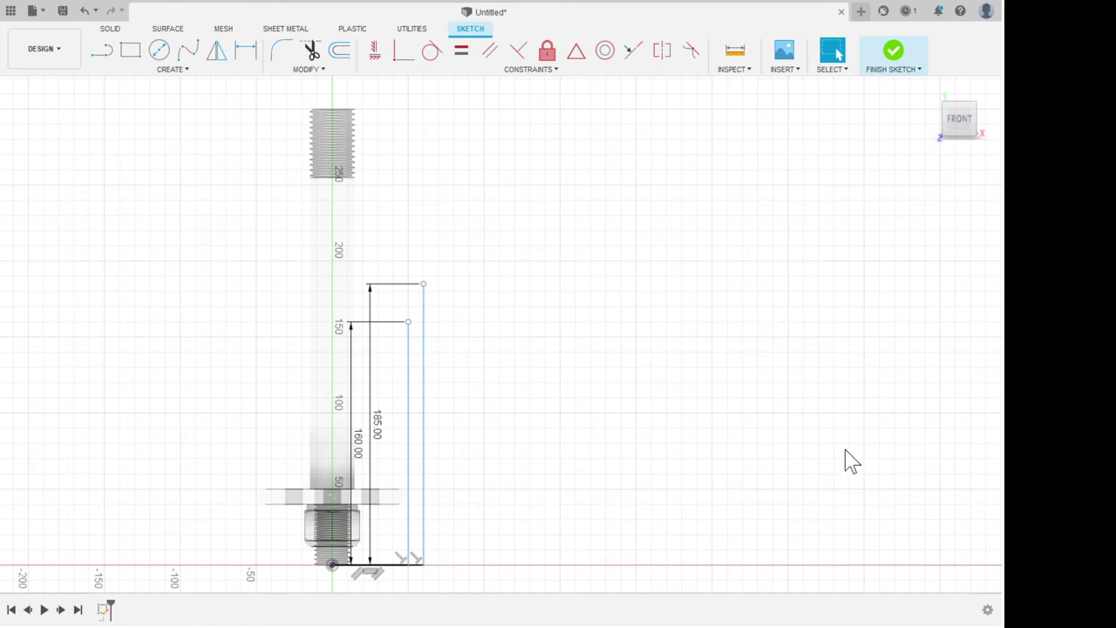
Draw a vertical line 250 mm upward from the origin along the rod's centre axis.
key("l")
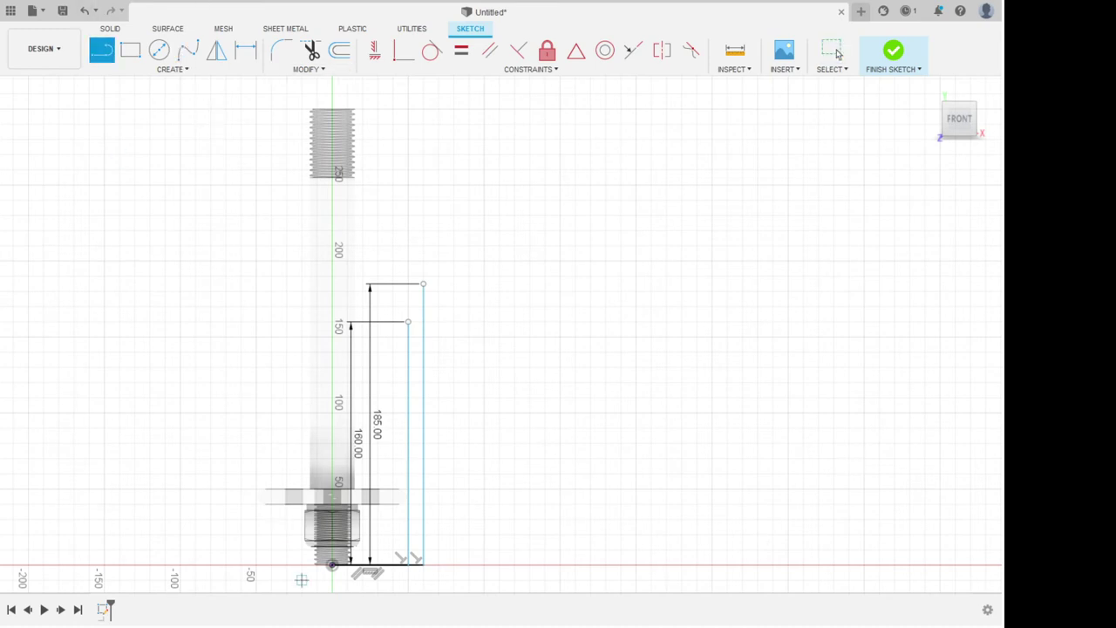
left_click(332, 564)
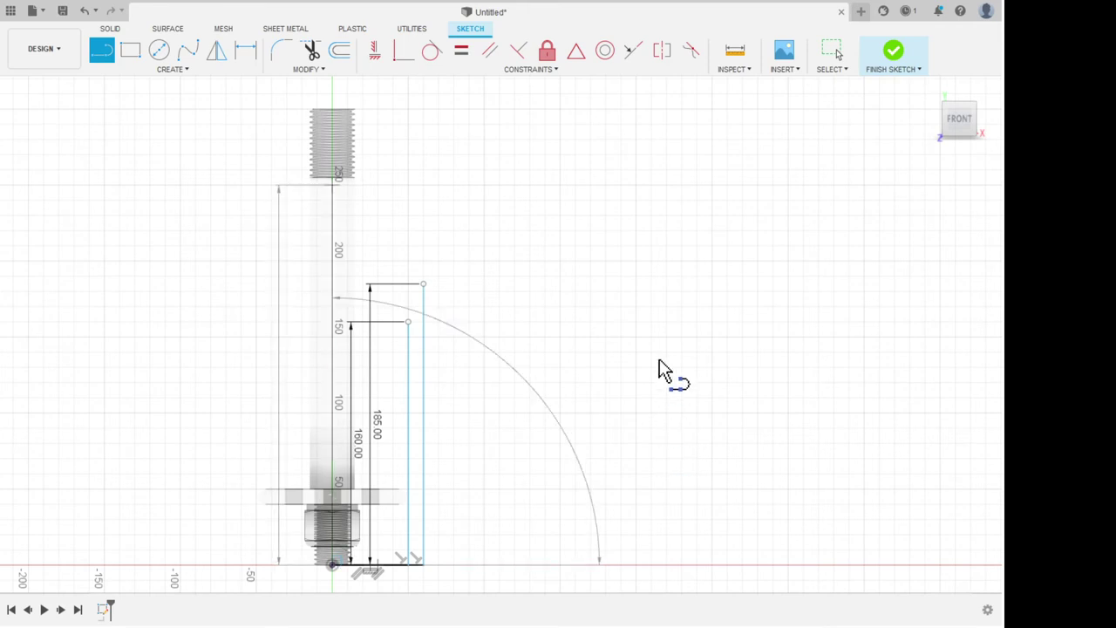
key("Return")
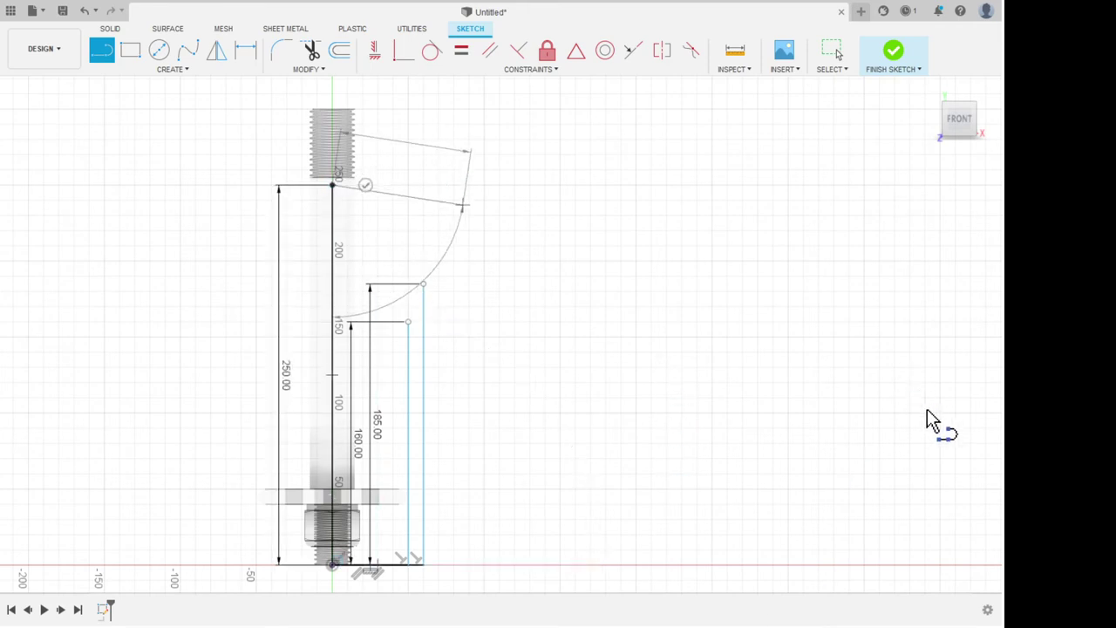
key("Escape")
From the upper end of the 250 mm line, draw a 47.5 mm horizontal line outward and a vertical line about 70 mm down from its end.
scroll(738, 518, "down", 2)
scroll(613, 424, "up", 4)
scroll(649, 325, "up", 2)
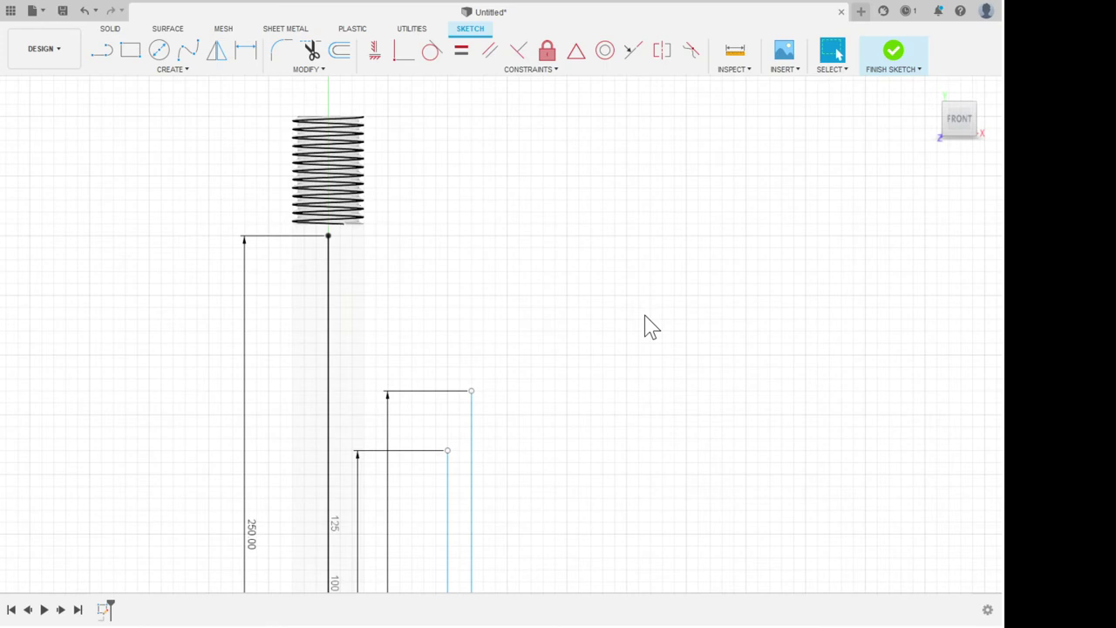
left_click(101, 50)
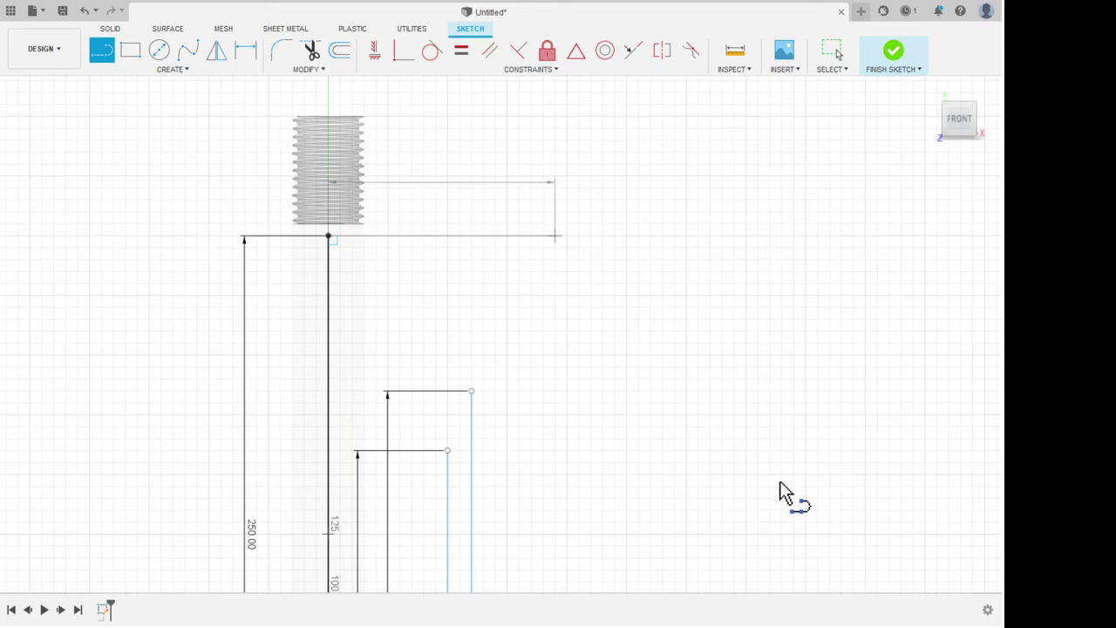
key("Return")
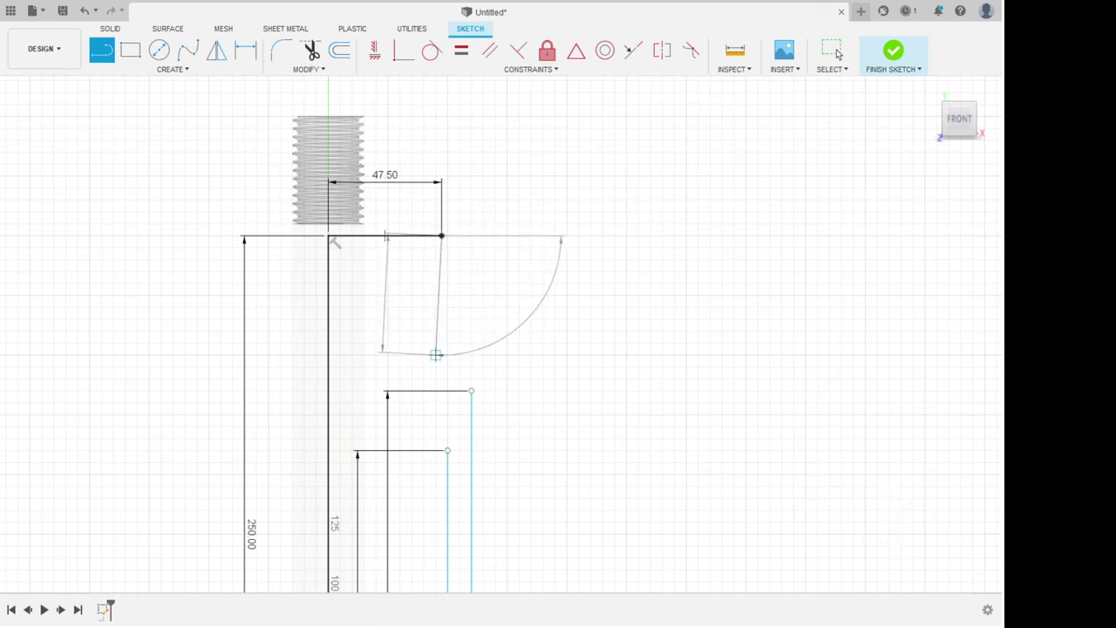
left_click(441, 400)
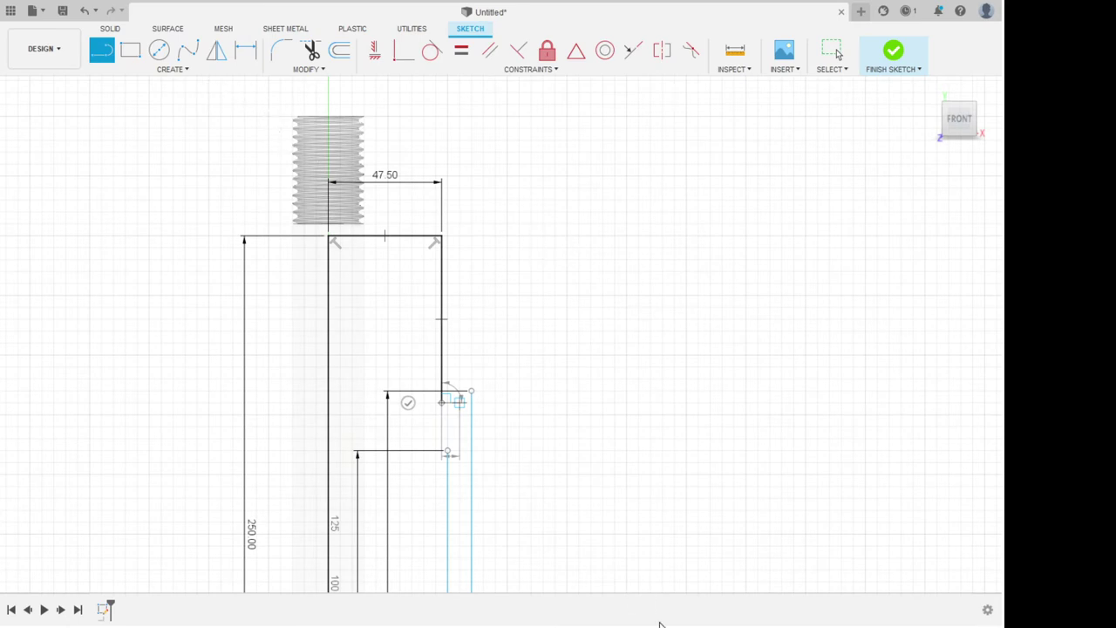
key("Escape")
Draw a 45° line from the upper end of the 185 mm line inward to the short outer vertical line.
key("l")
left_click(471, 390)
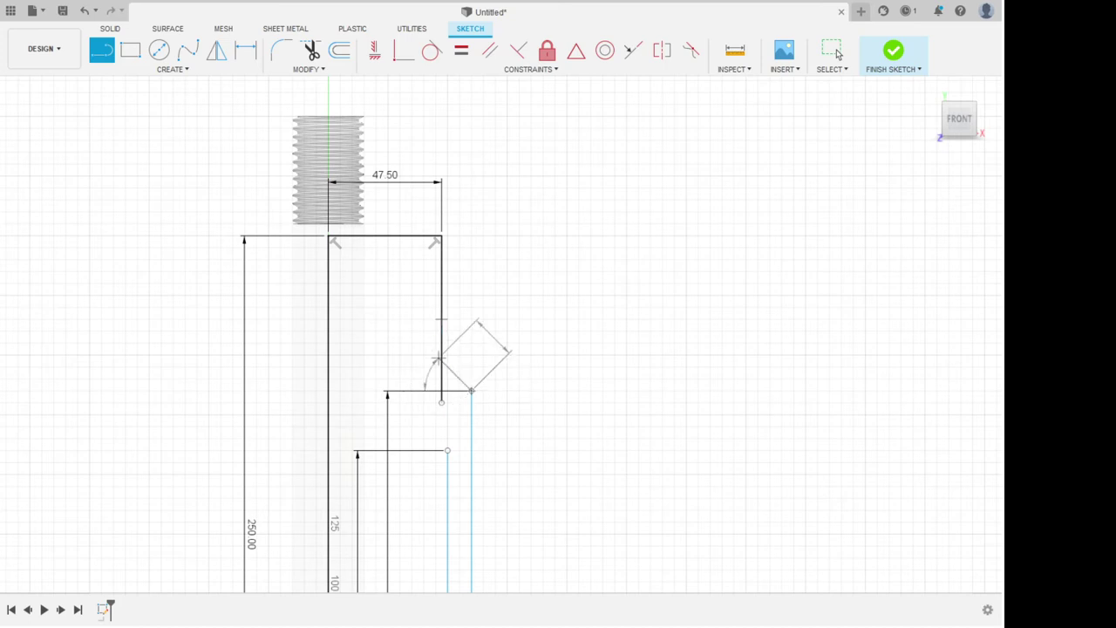
left_click(441, 359)
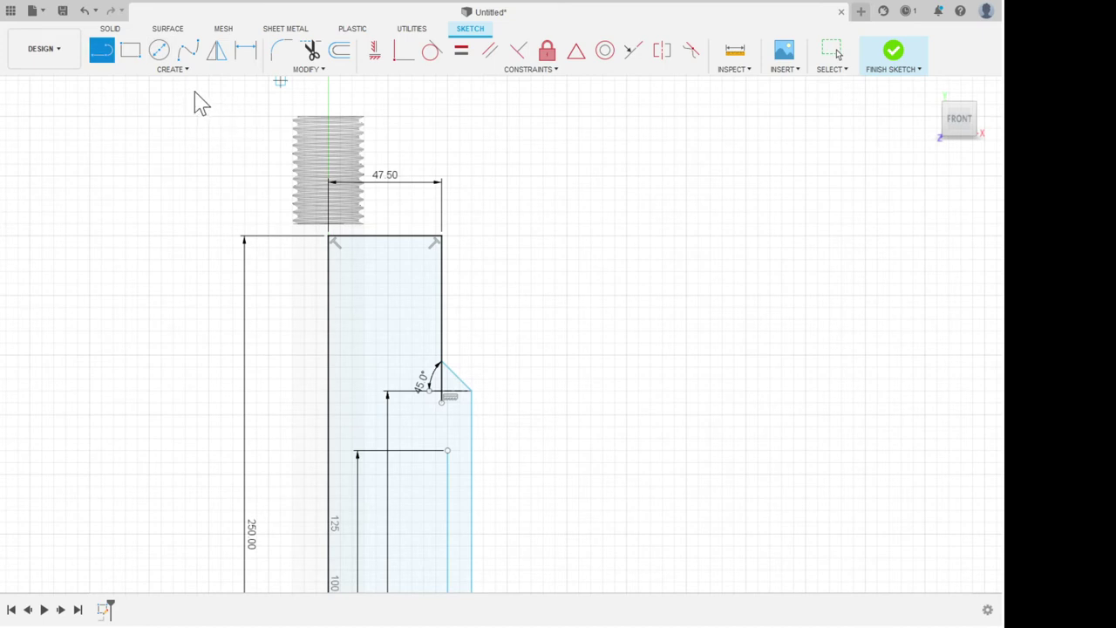
Draw a sloped line at 135° from the upper end of the 160 mm line, running up toward the centre axis.
left_click(99, 48)
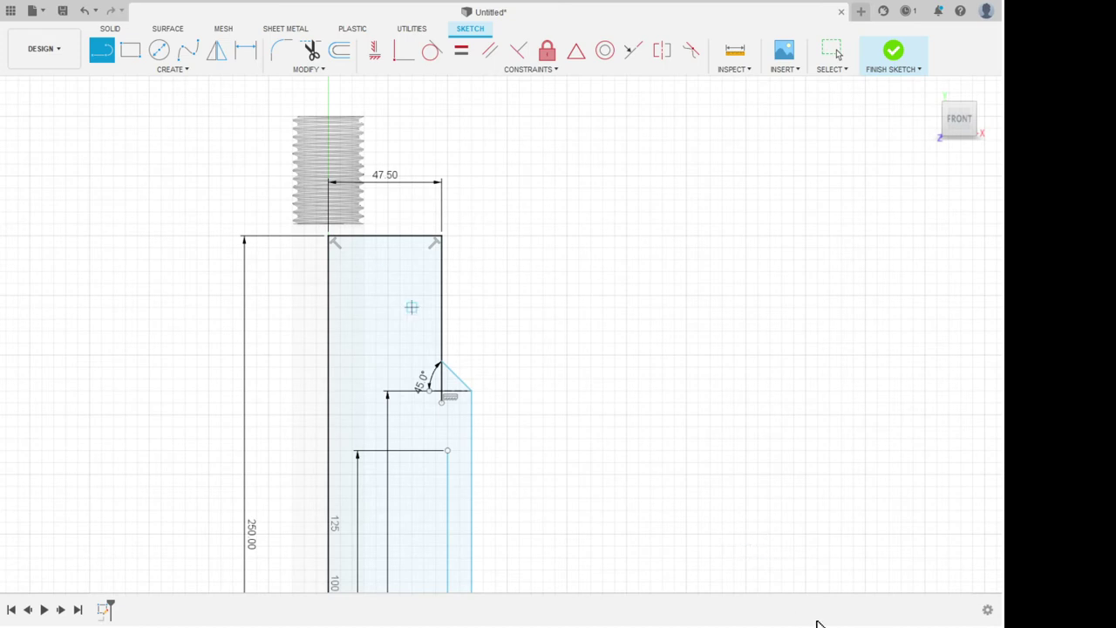
left_click(447, 450)
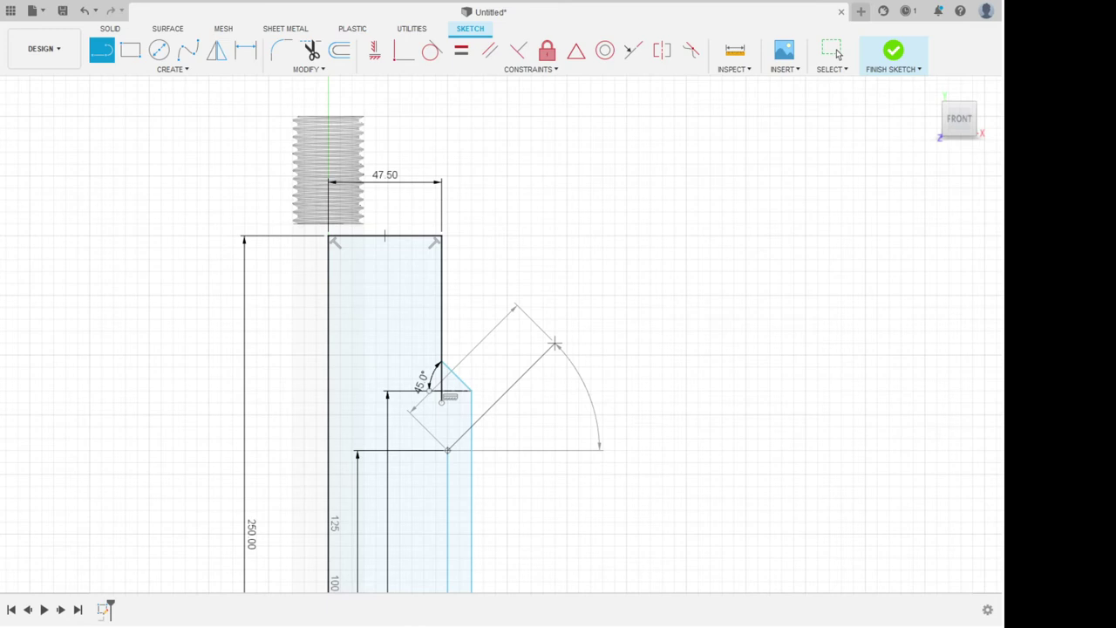
left_click(833, 50)
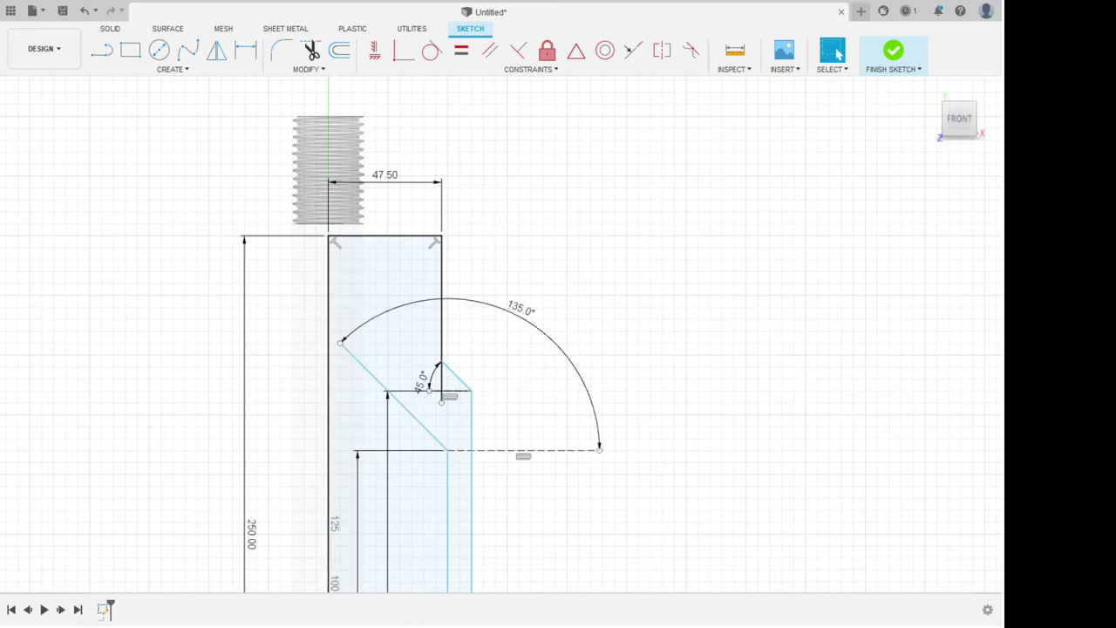
Draw a vertical line in line with the rod's outer edge, from the profile's top edge down to the 135° sloped line.
scroll(350, 360, "up", 3)
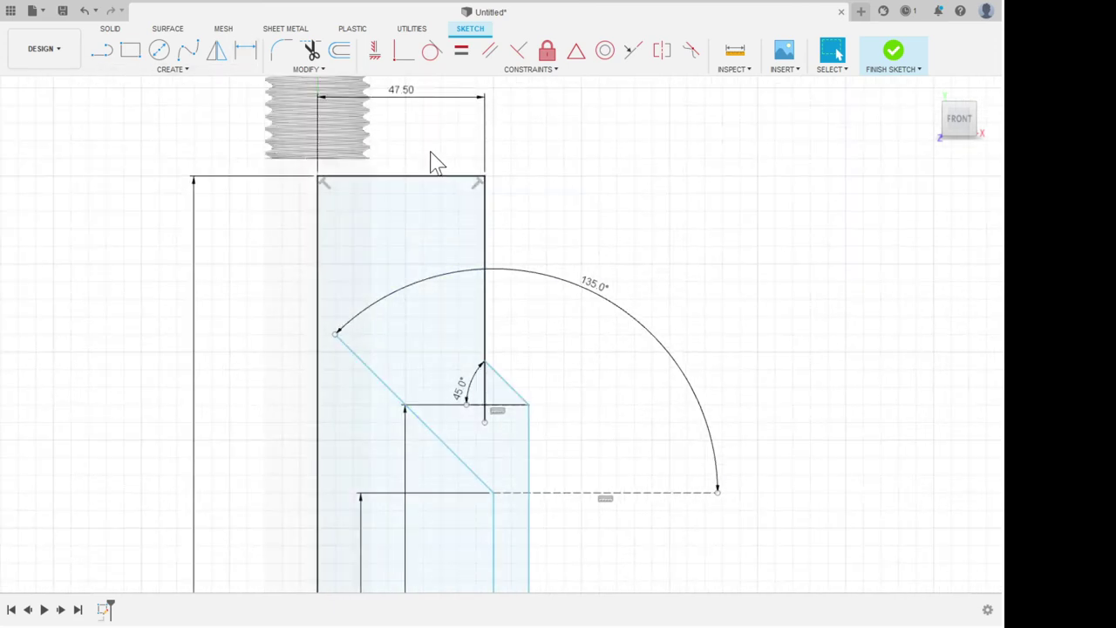
key("l")
key("l")
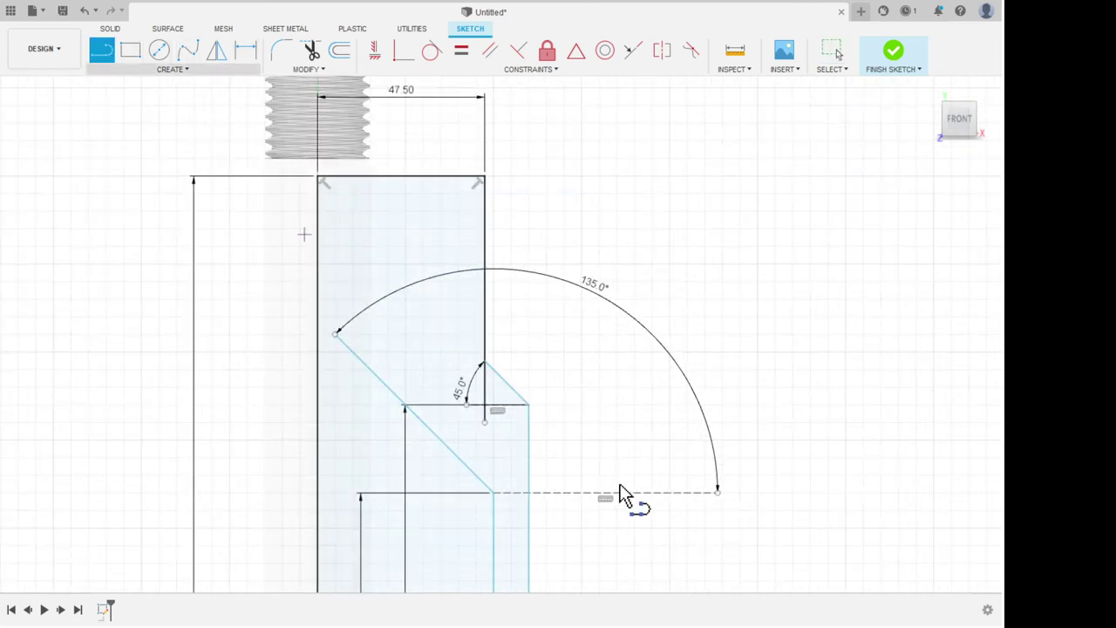
left_click(370, 176)
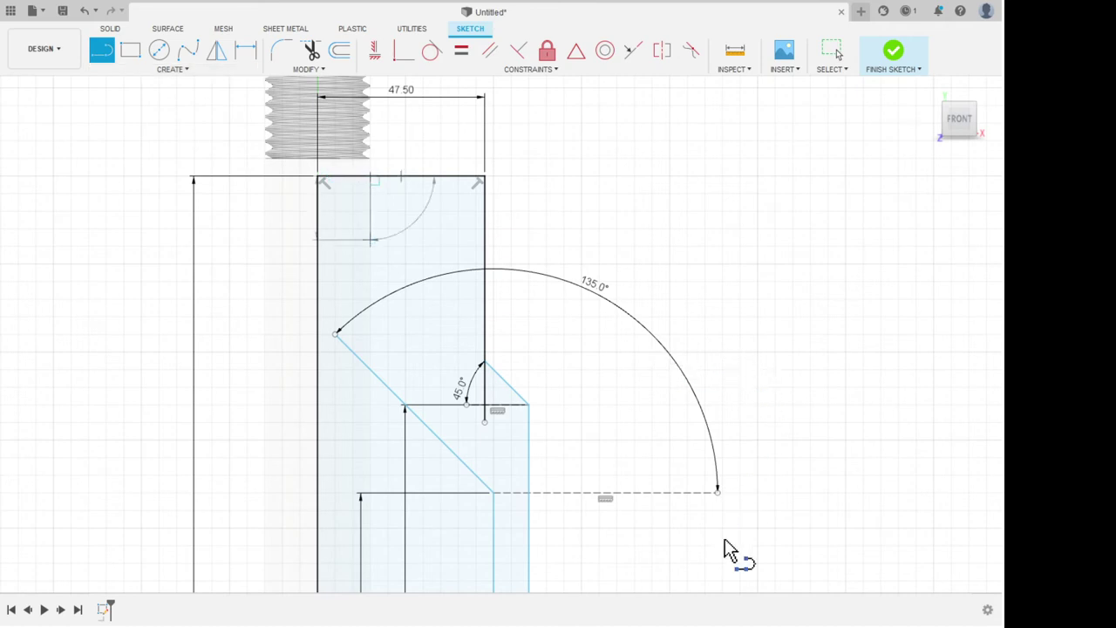
left_click(370, 370)
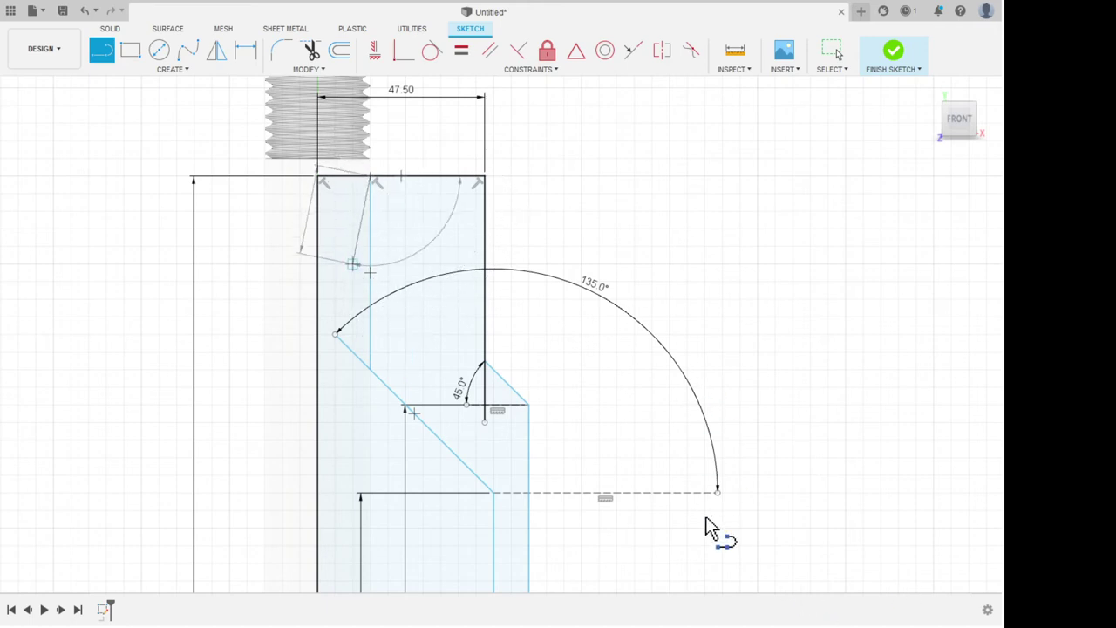
key("Escape")
Draw a 32 mm horizontal line along the profile's top edge, starting at the upper end of the centre axis line.
key("r")
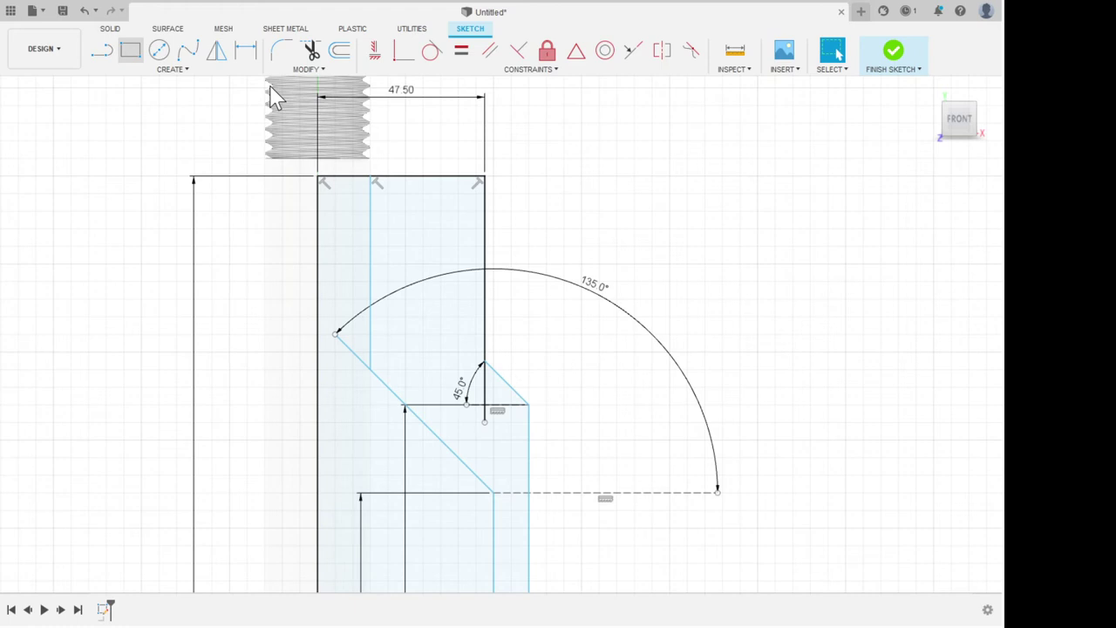
key("l")
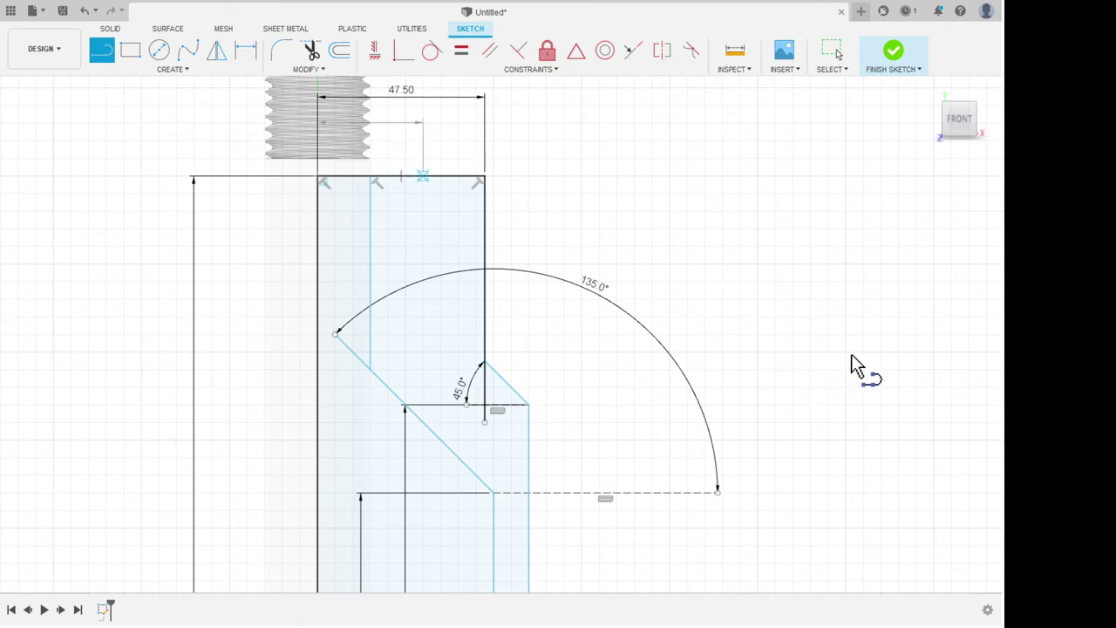
key("Escape")
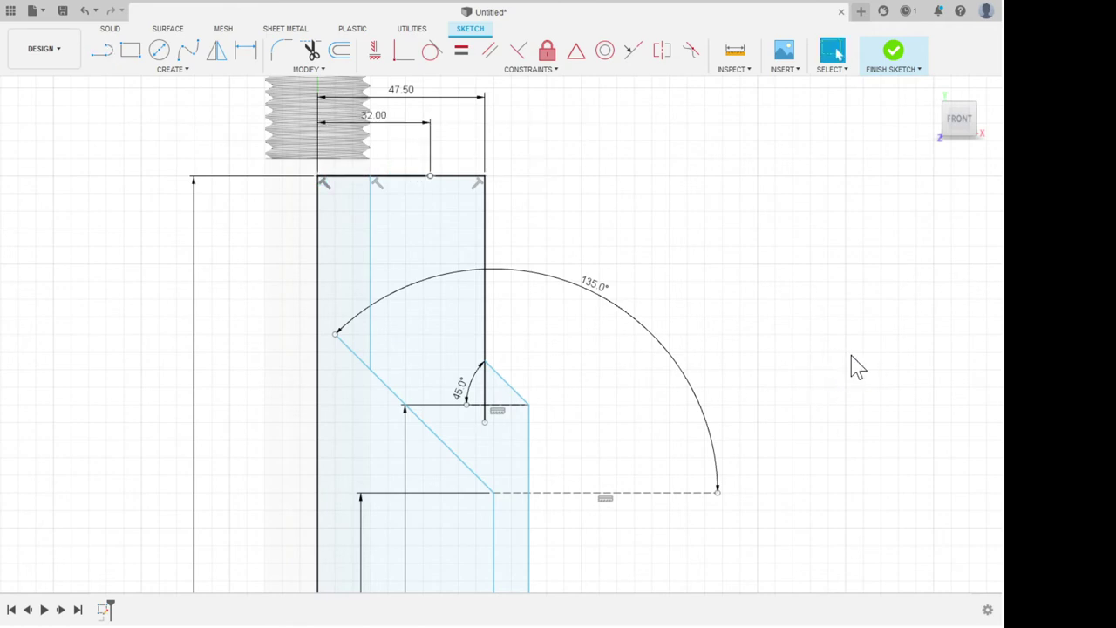
Draw a vertical line about 45 mm down from the end of the 32 mm line and connect it horizontally to the inner vertical line.
key("l")
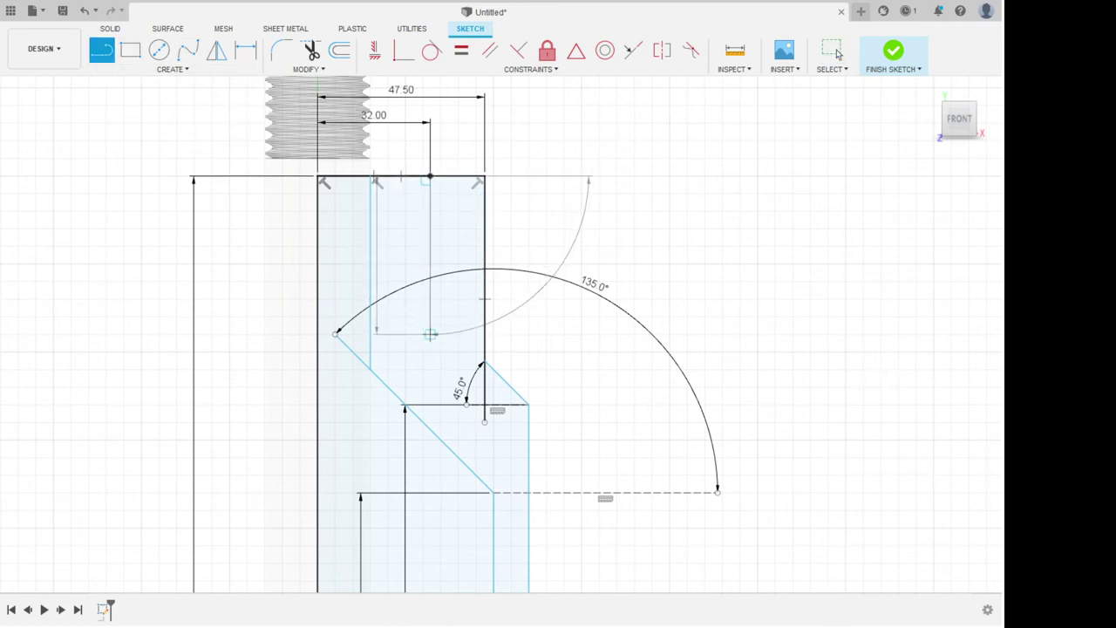
left_click(429, 334)
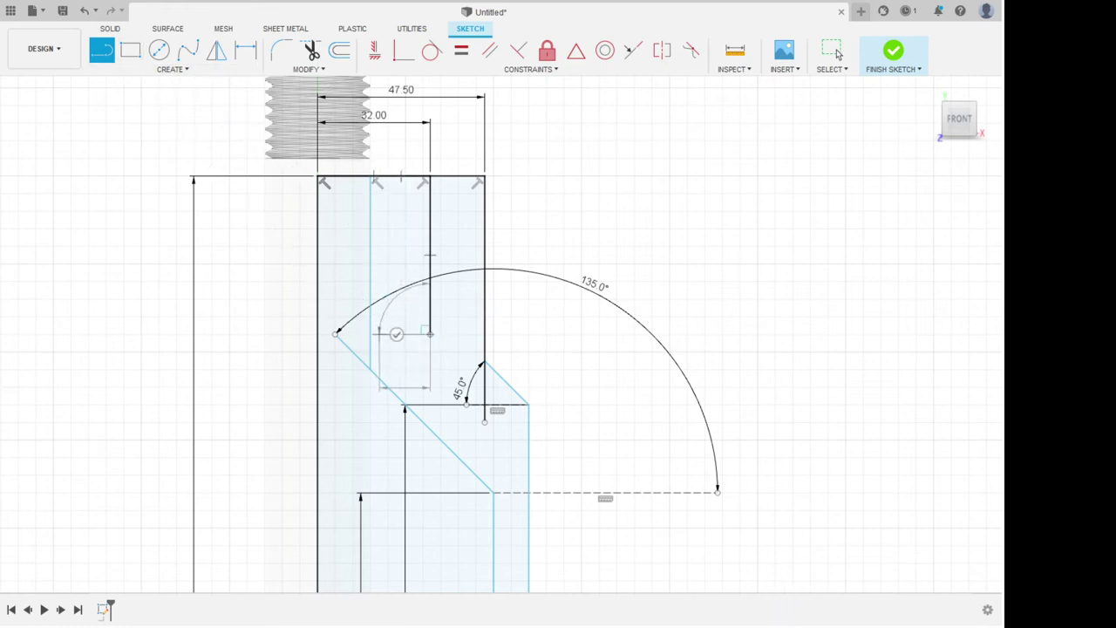
left_click(370, 334)
scroll(599, 142, "down", 2)
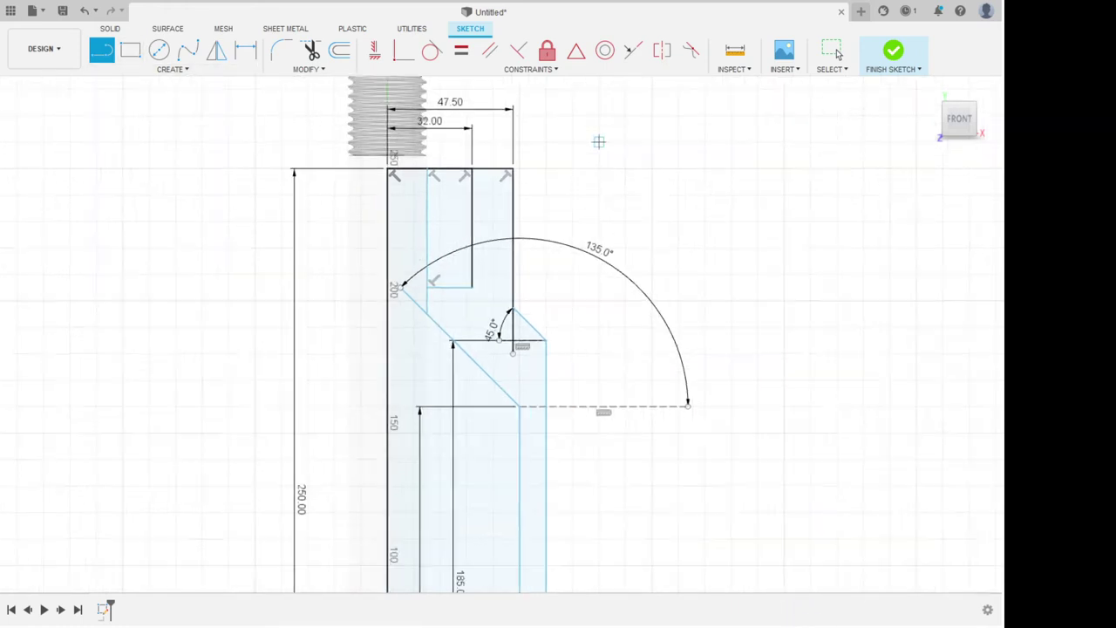
scroll(599, 142, "down", 1)
scroll(541, 214, "down", 2)
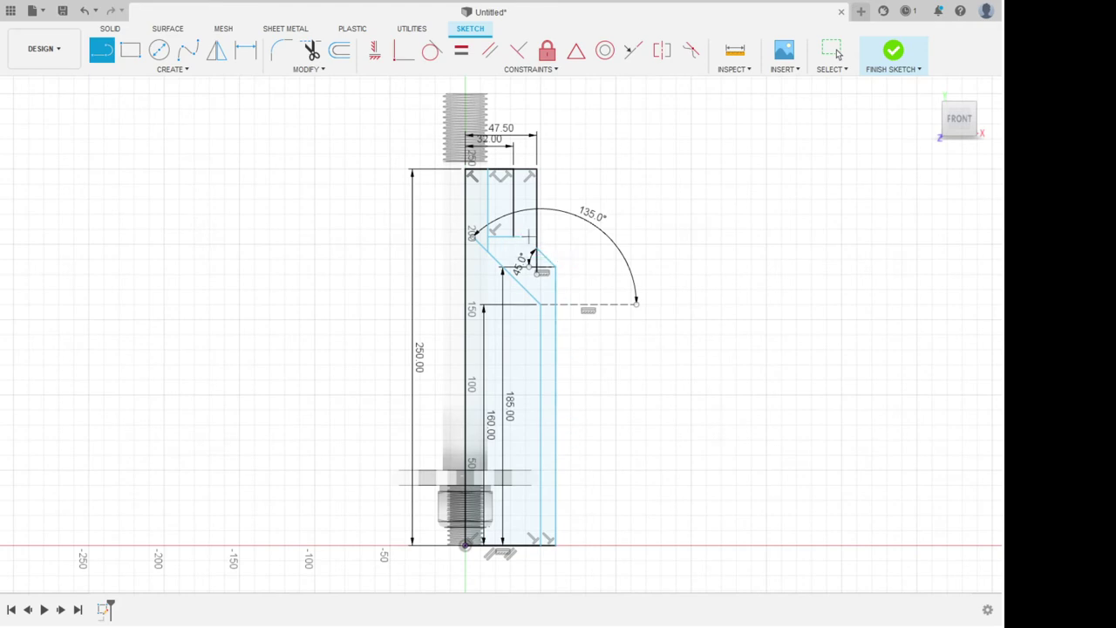
left_click(834, 51)
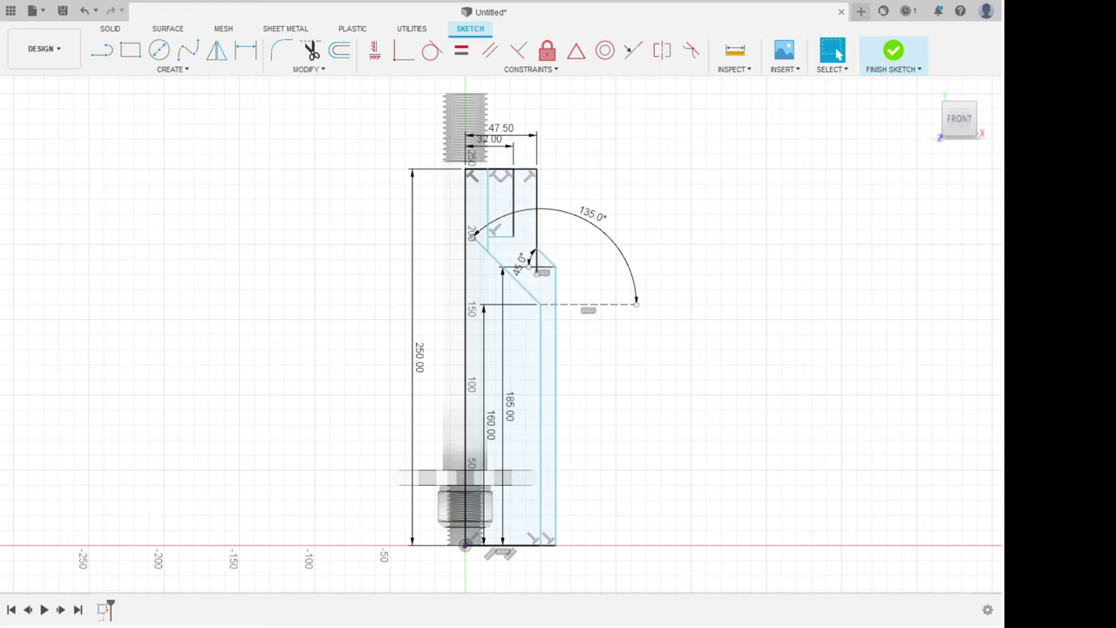
Finish the sketch and revolve the stepped wall profile around the 250 mm centre line into a hollow sleeve.
left_click(893, 52)
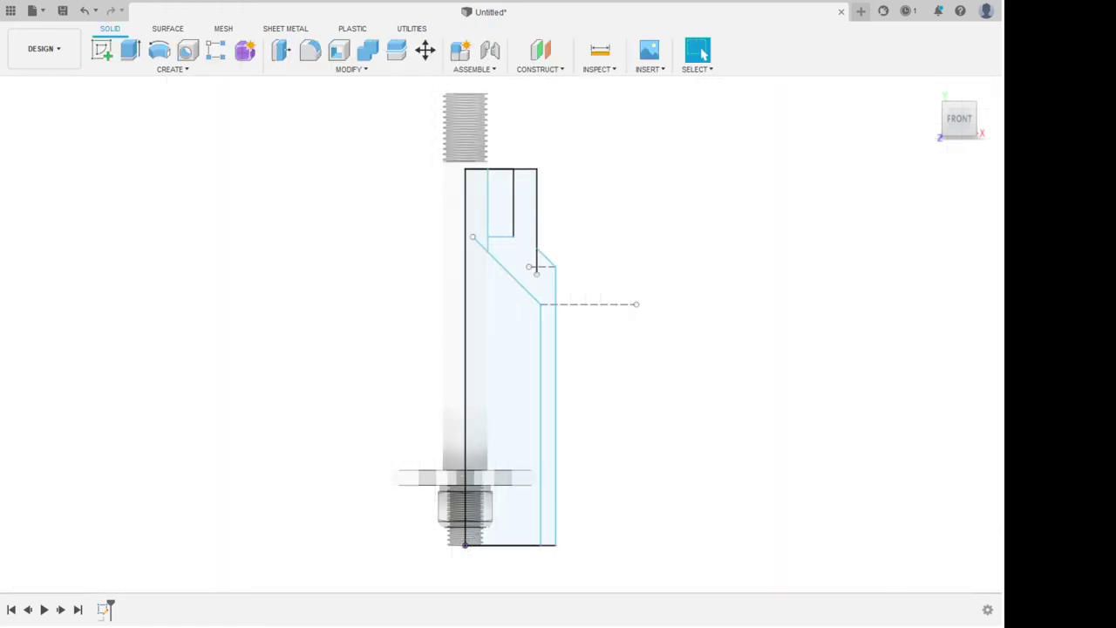
left_click(174, 69)
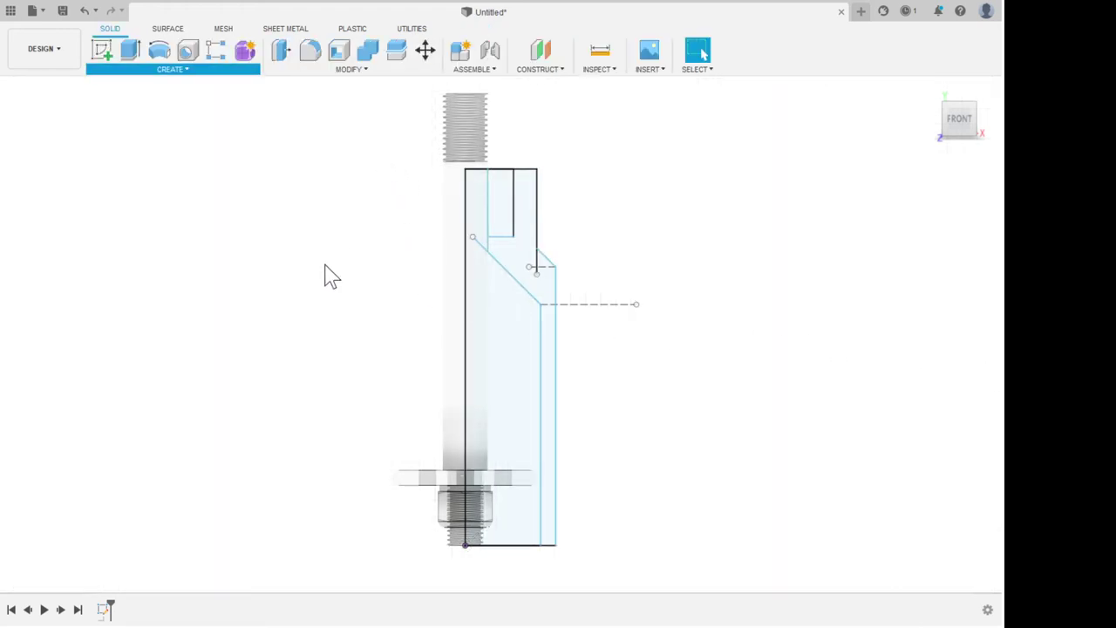
left_click(271, 317)
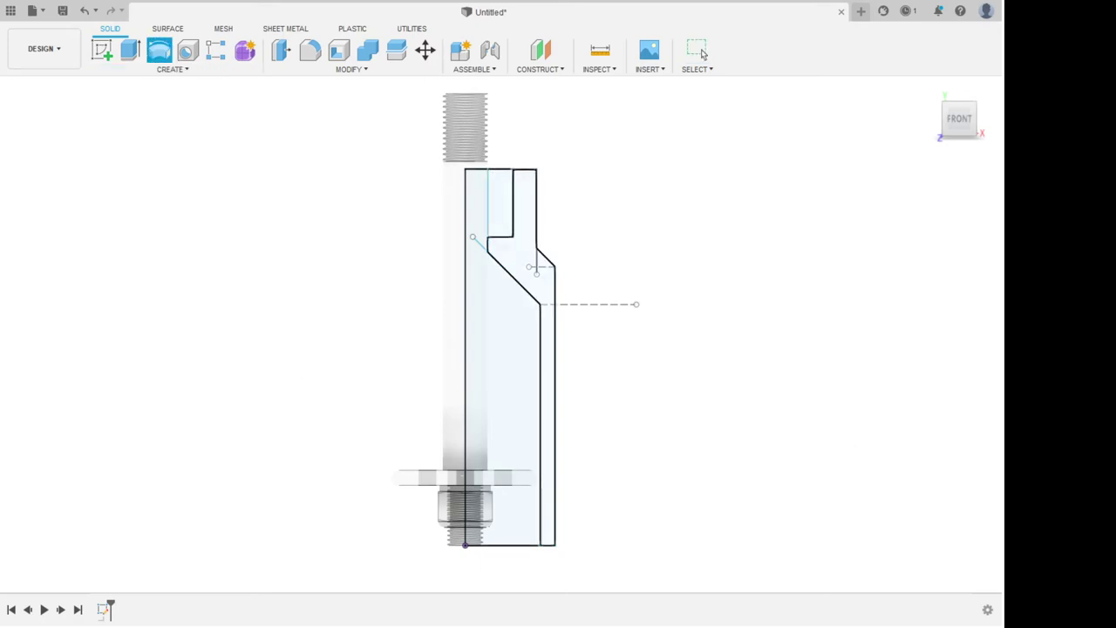
left_click(533, 266)
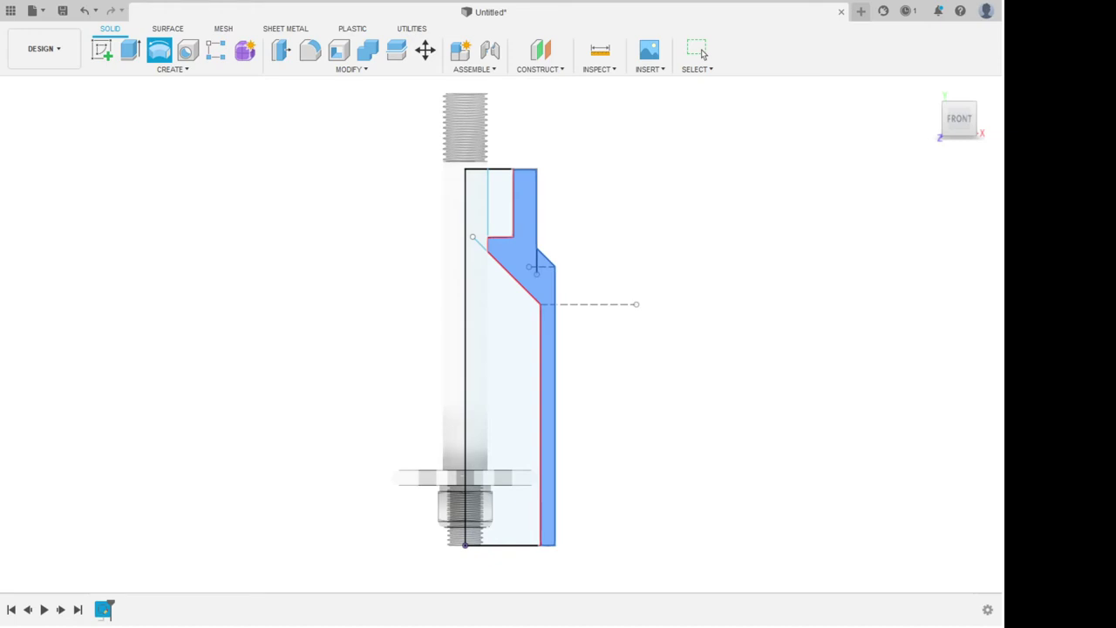
left_click(937, 197)
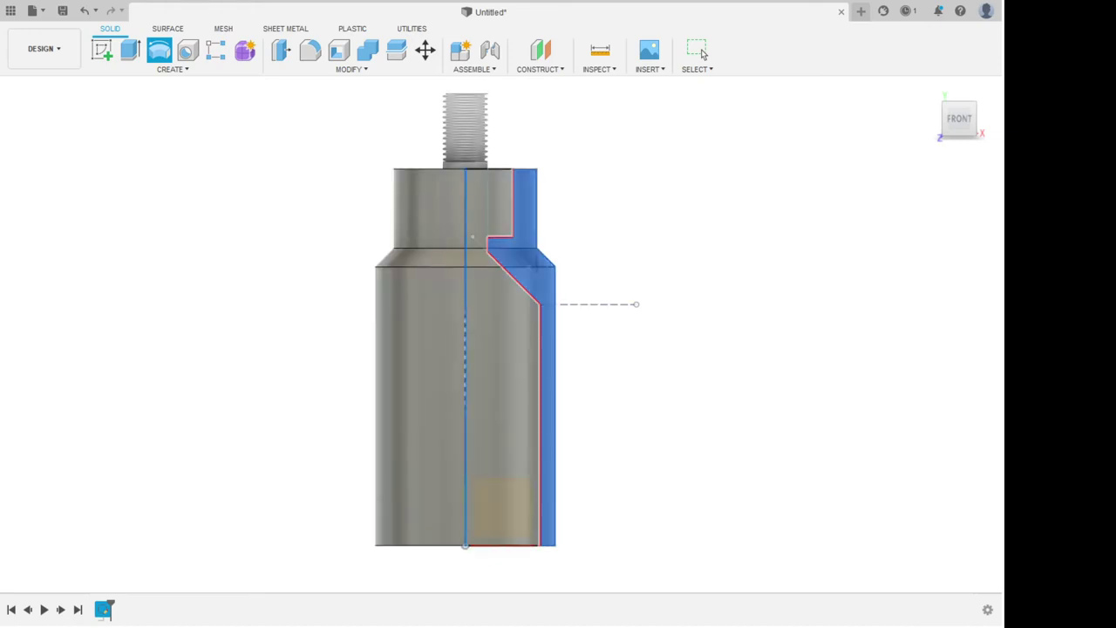
middle_click_drag(505, 319, 401, 213, "shift")
middle_click_drag(506, 331, 652, 235, "shift")
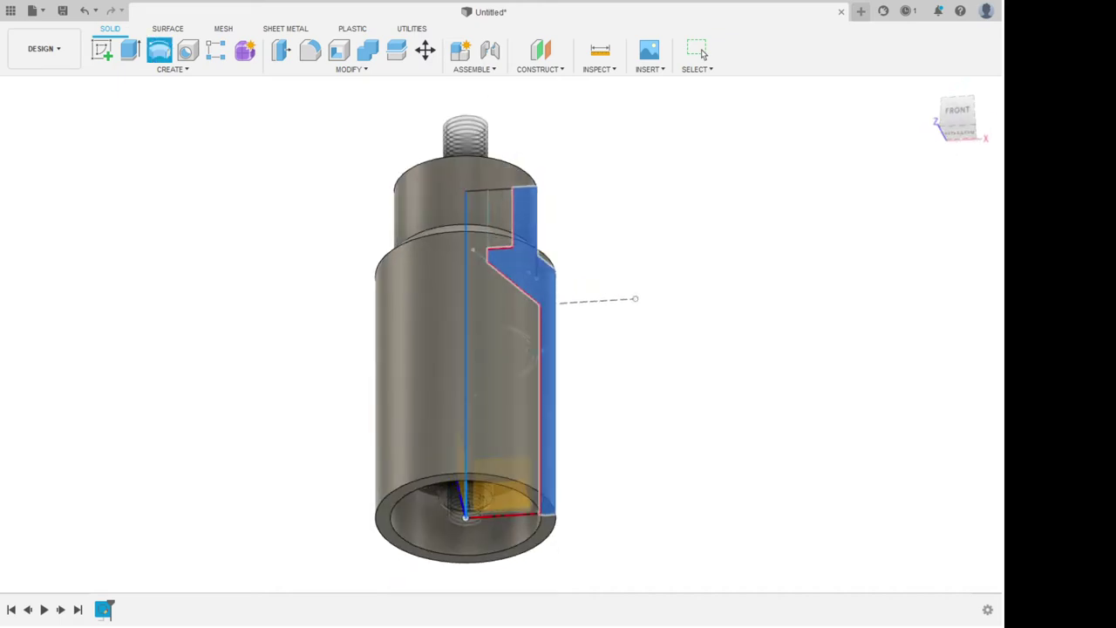
left_click(698, 52)
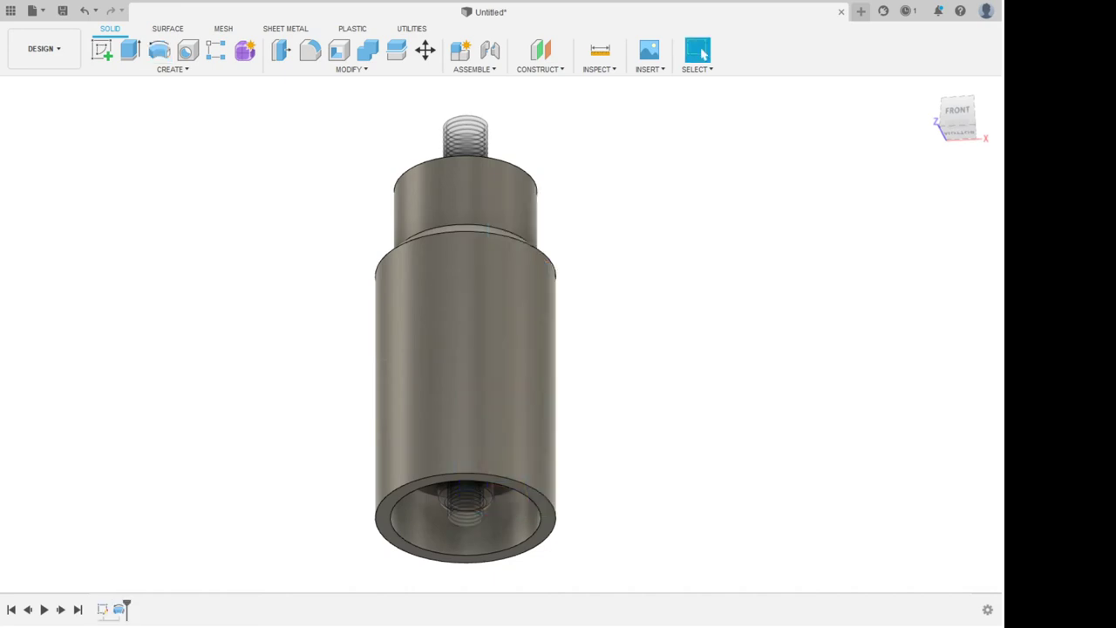
Start a modelled thread along the full length of the sleeve's wide outer cylindrical face.
middle_click_drag(645, 279, 615, 417, "shift")
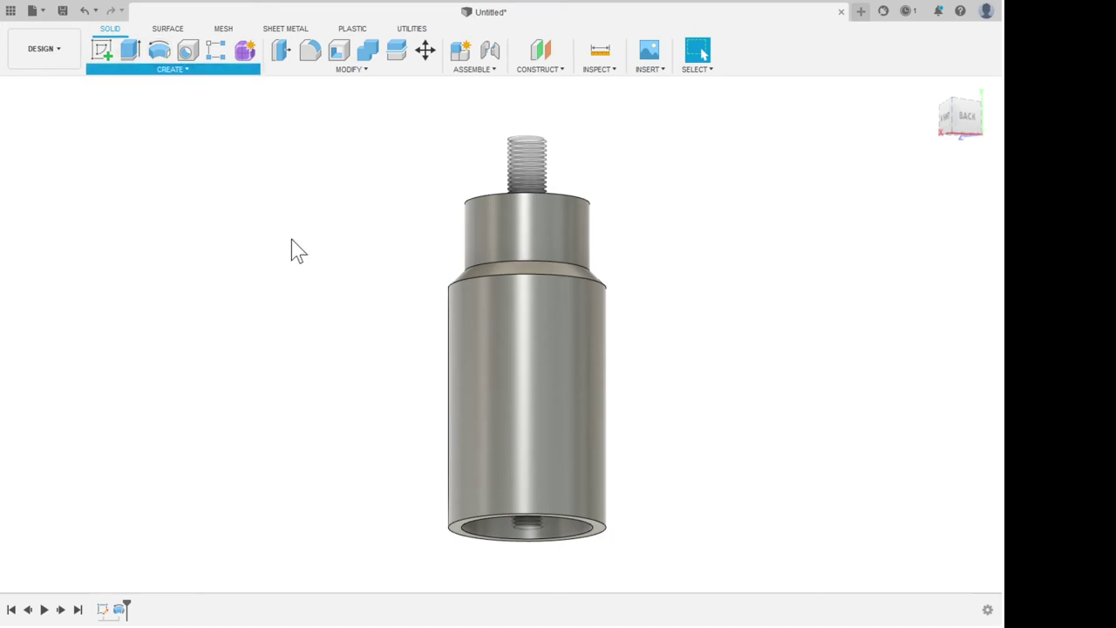
left_click(267, 522)
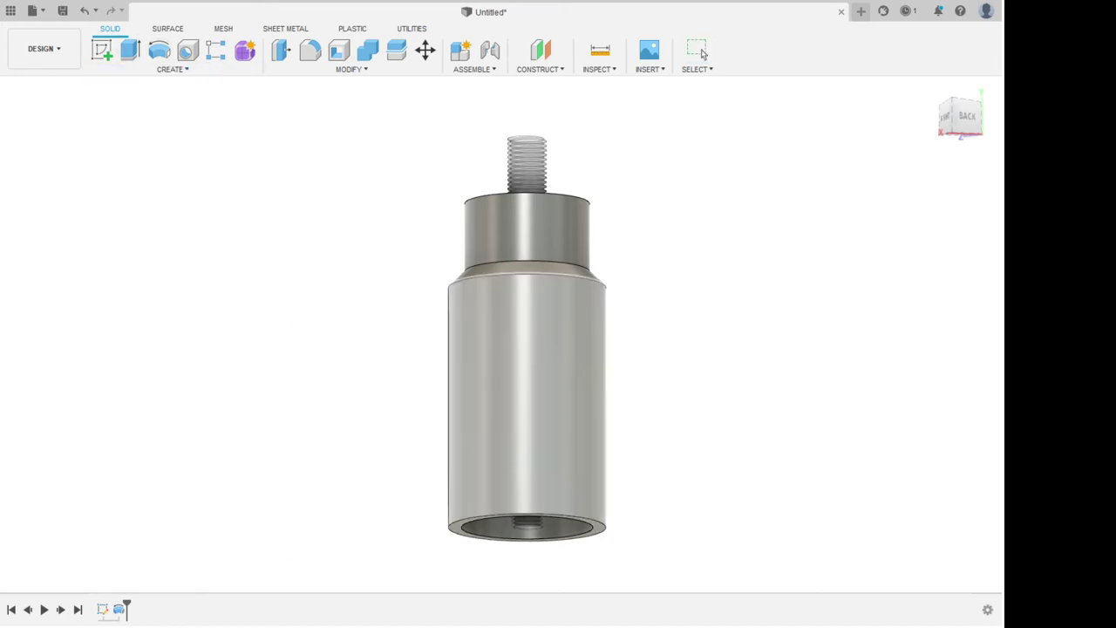
left_click(523, 410)
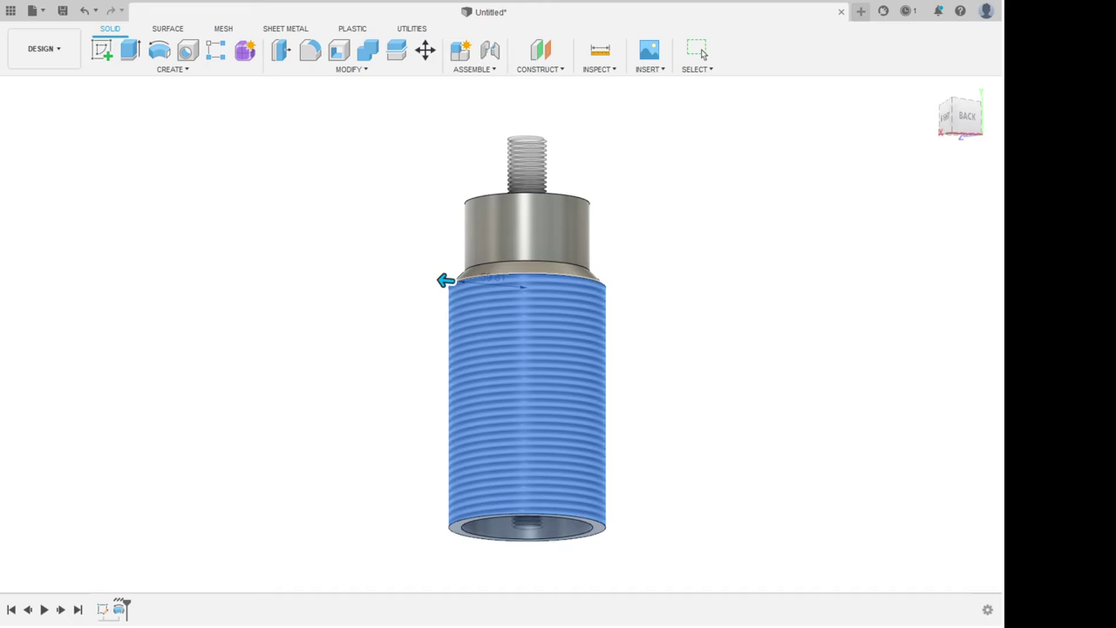
middle_click_drag(527, 349, 526, 310, "shift")
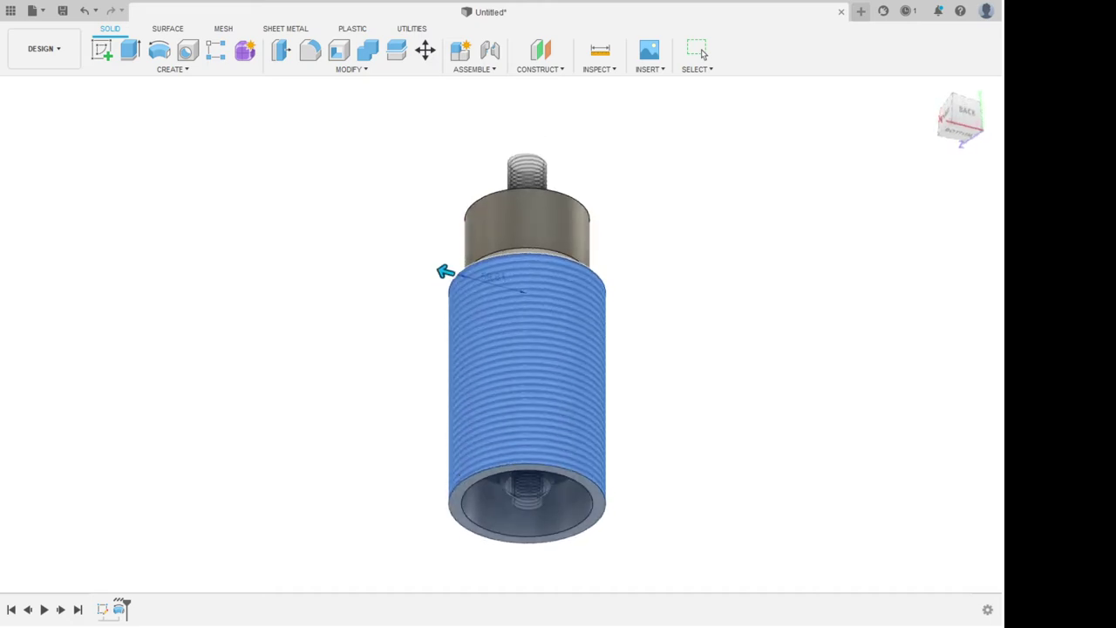
scroll(605, 504, "up", 5)
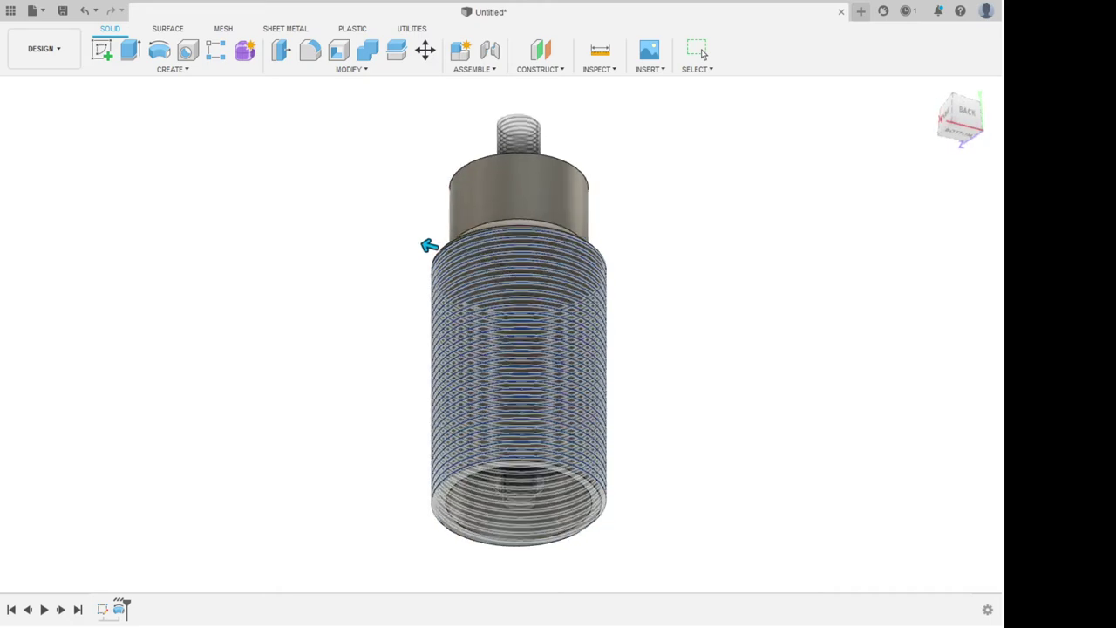
middle_click_drag(605, 503, 605, 463, "shift")
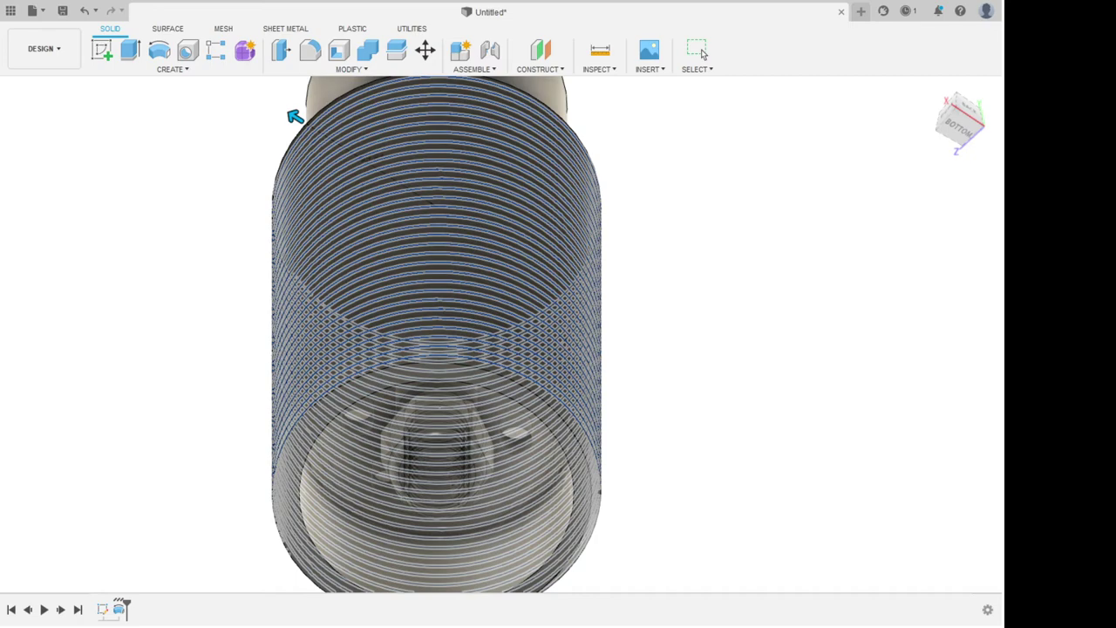
Switch the sleeve's outer thread to a finer pitch and create it.
middle_click_drag(293, 116, 640, 411, "shift")
scroll(644, 414, "up", 4)
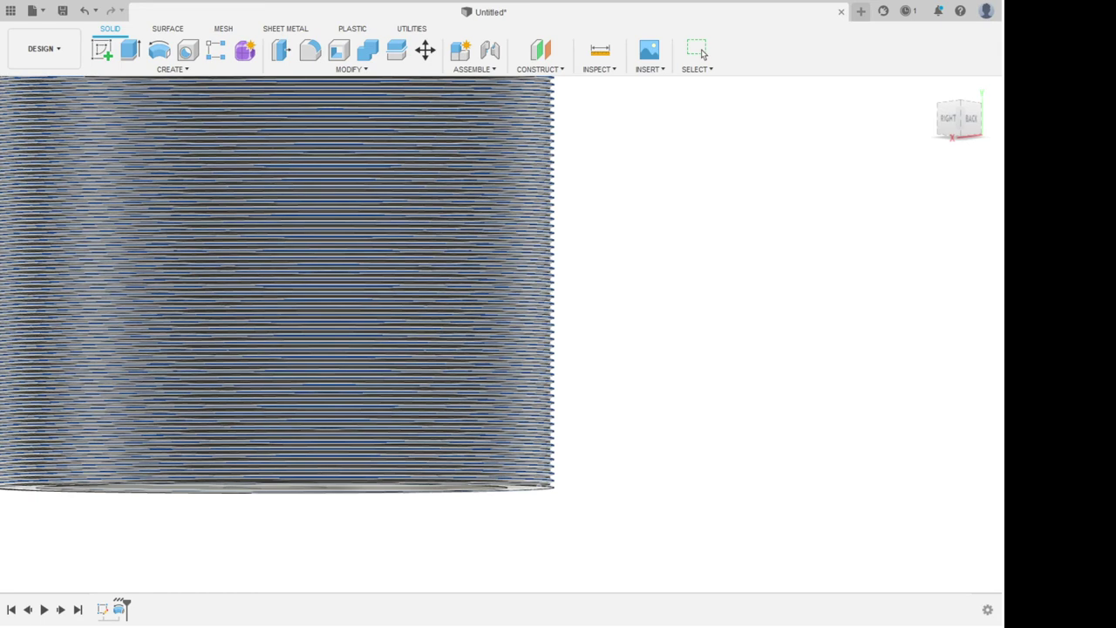
scroll(667, 309, "down", 7)
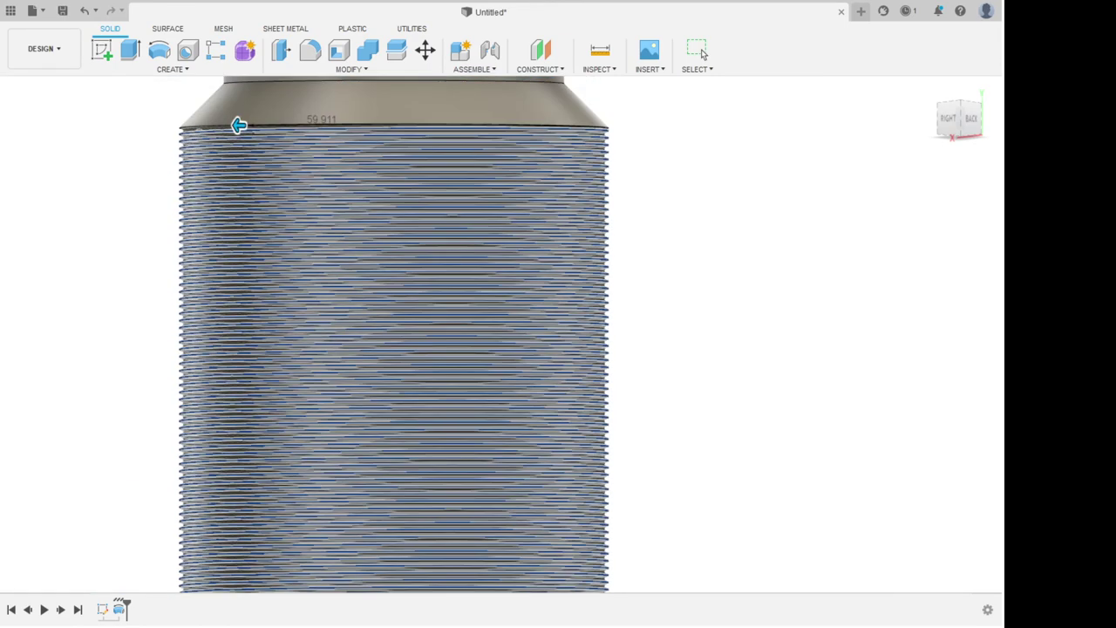
key("Return")
middle_click_drag(715, 357, 723, 406, "shift")
scroll(717, 261, "down", 5)
scroll(724, 407, "up", 4)
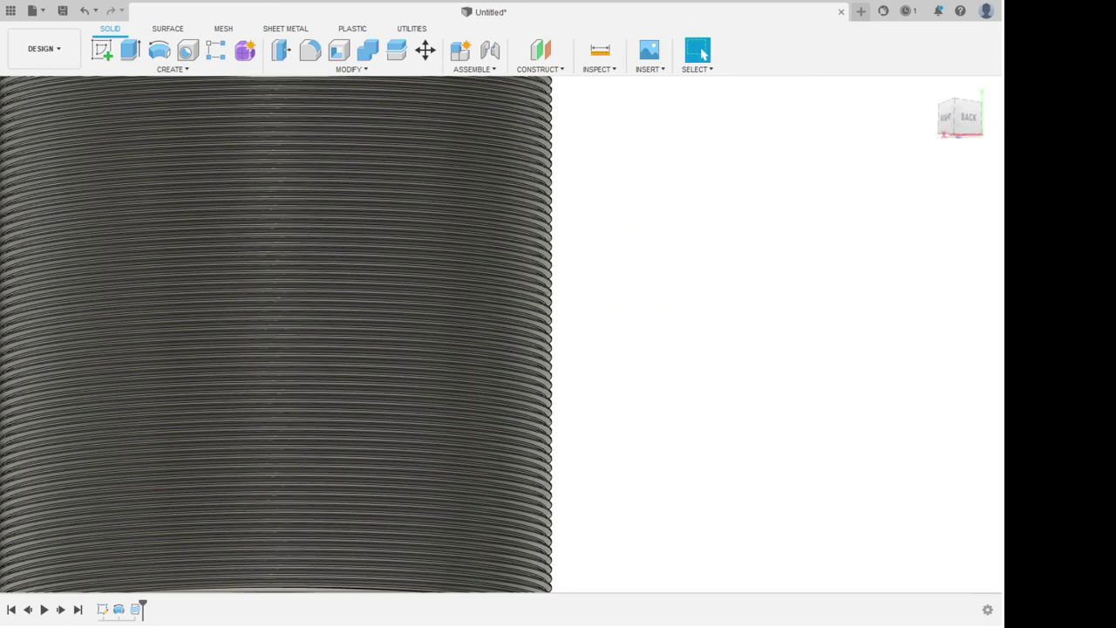
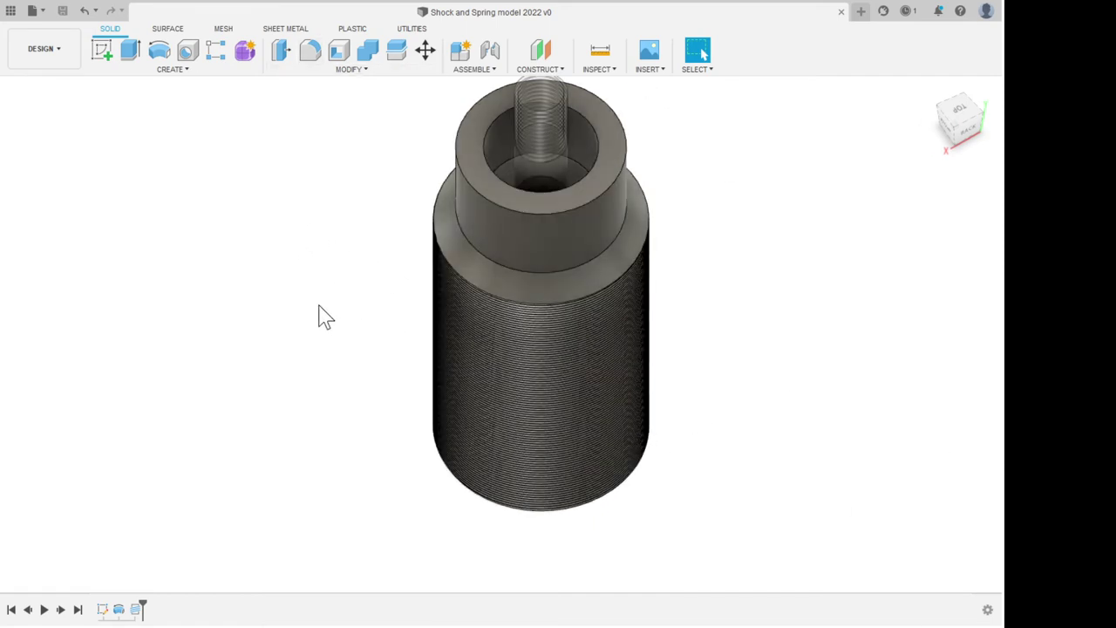
Return to the top-level assembly and joint the rod to the sleeve so its threaded end extends below the sleeve's open lower end.
scroll(322, 341, "down", 4)
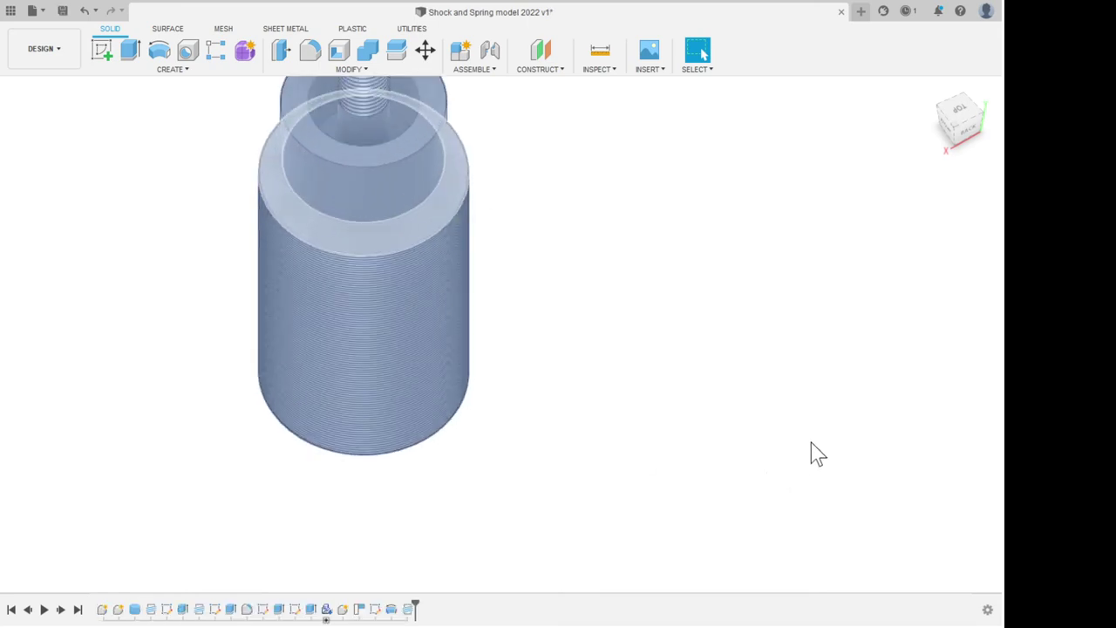
scroll(876, 397, "down", 2)
mouse_move(876, 397)
middle_mouse_down("shift")
mouse_move(876, 181)
mouse_move(877, 397)
middle_mouse_up("shift")
key("Escape")
left_click(491, 69)
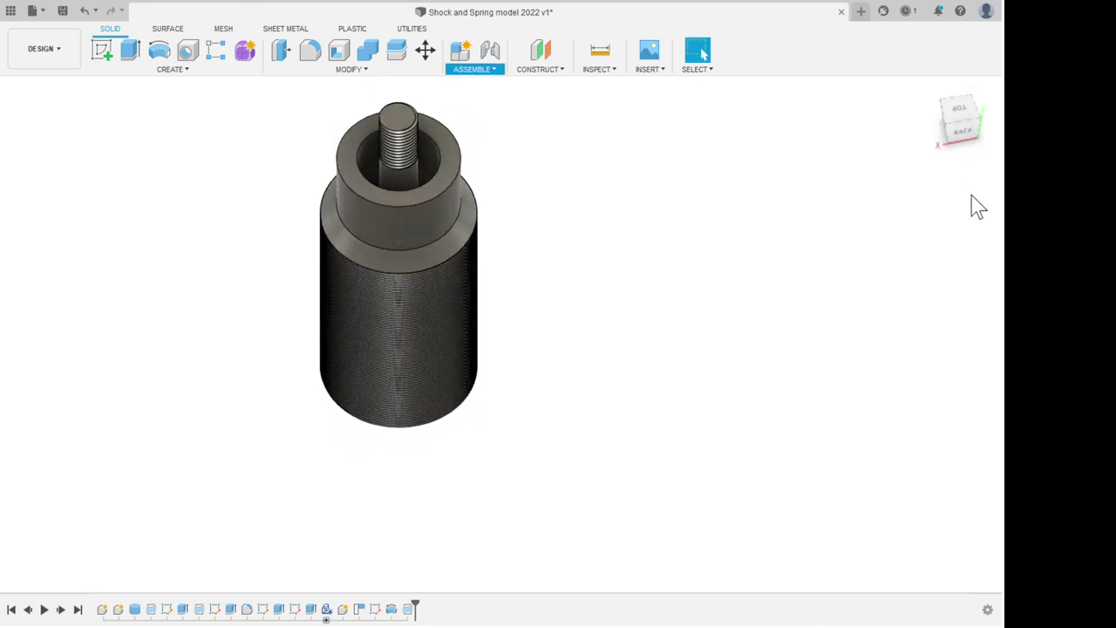
left_click(485, 101)
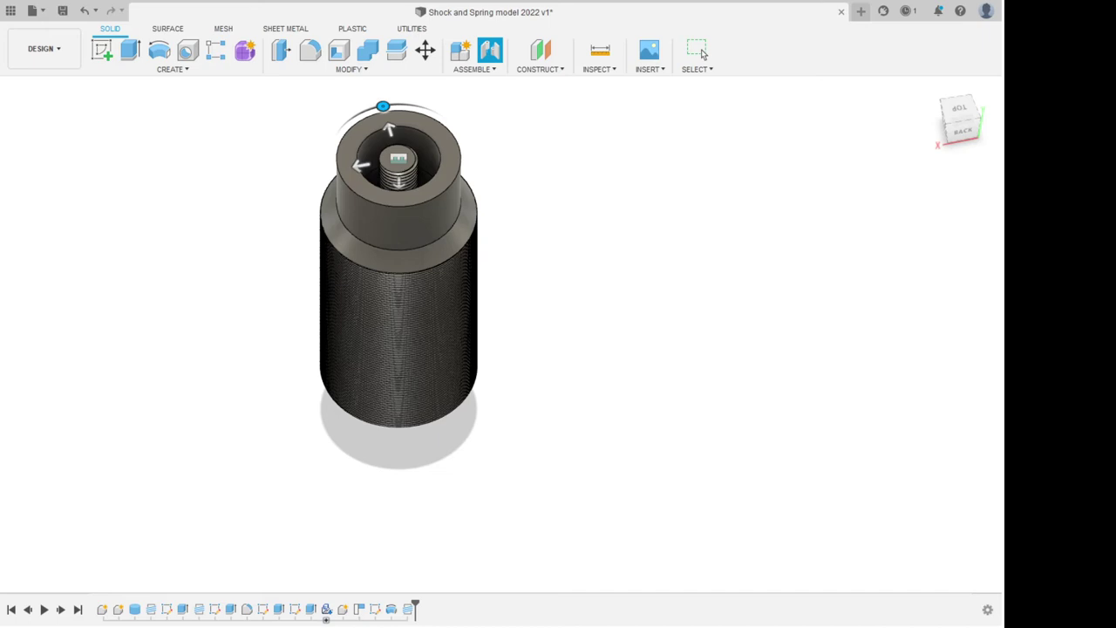
key("Escape")
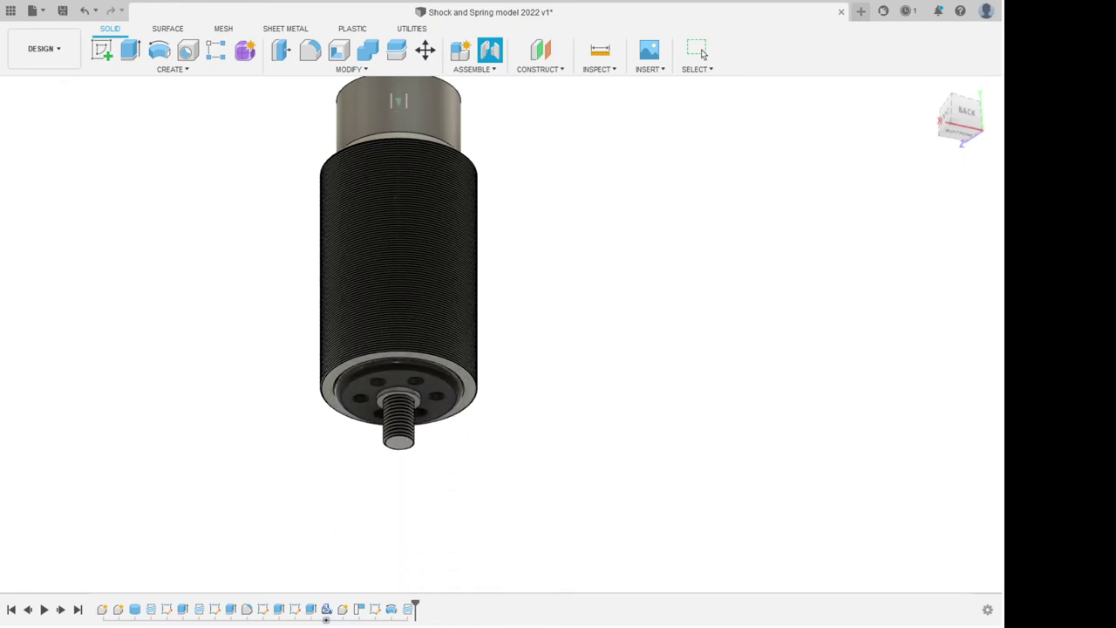
left_click(703, 54)
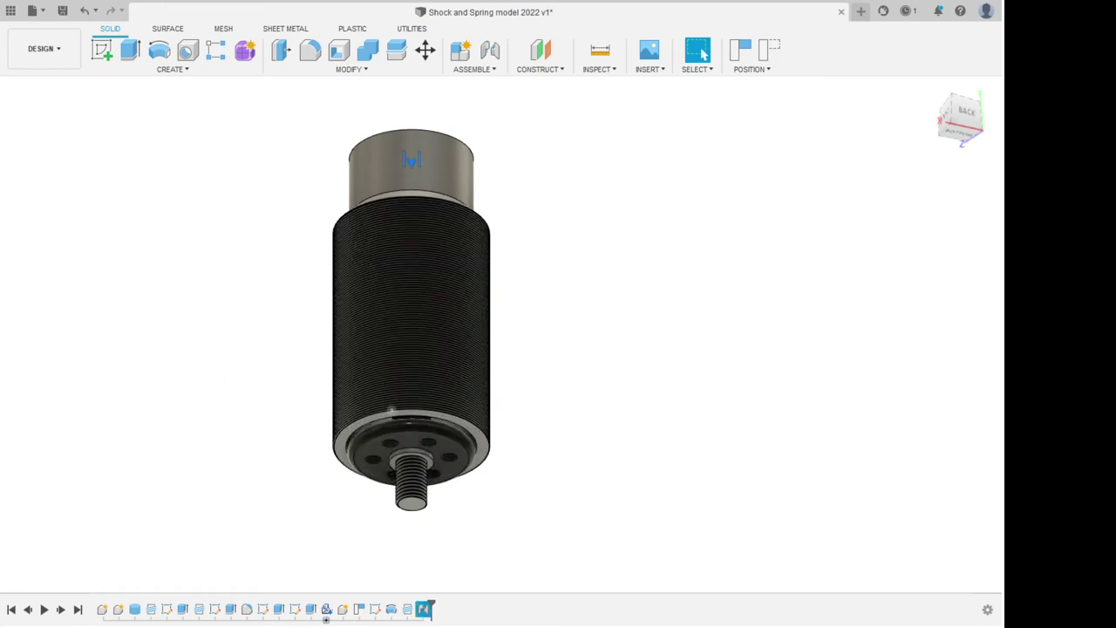
Hide the sleeve component to expose the rod, perforated disc and loose locknut.
scroll(428, 415, "up", 4)
scroll(401, 447, "up", 2)
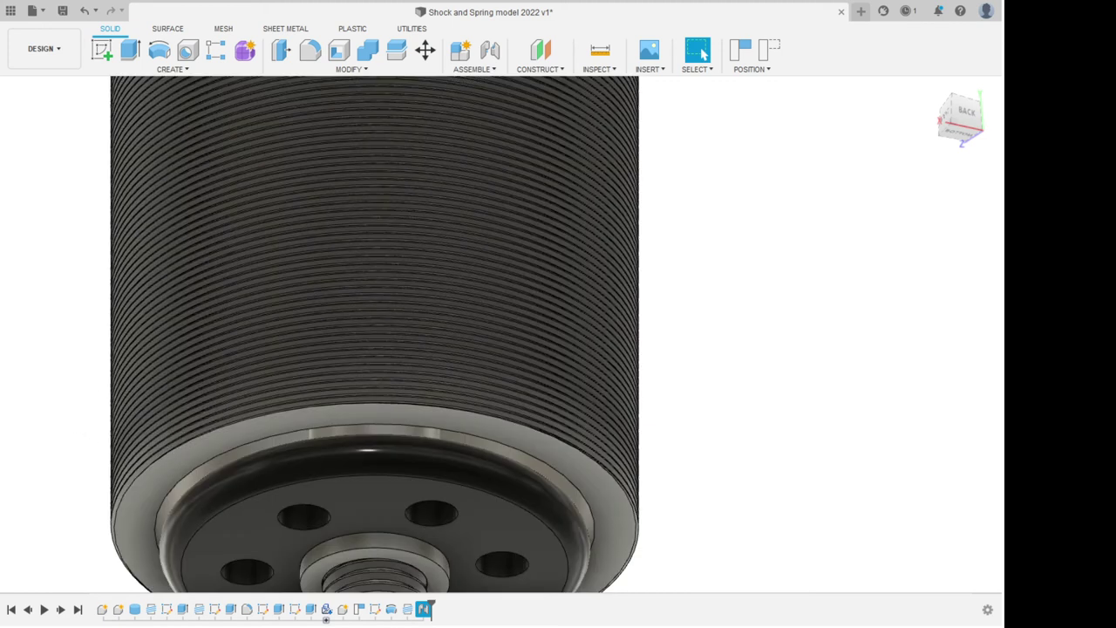
scroll(55, 396, "down", 3)
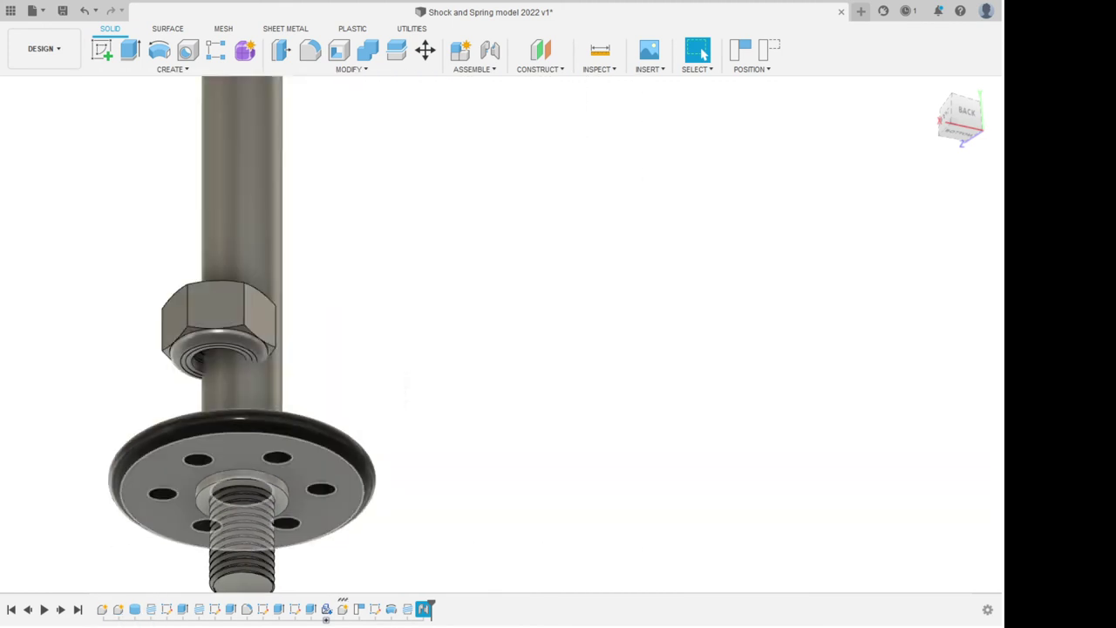
scroll(771, 501, "down", 1)
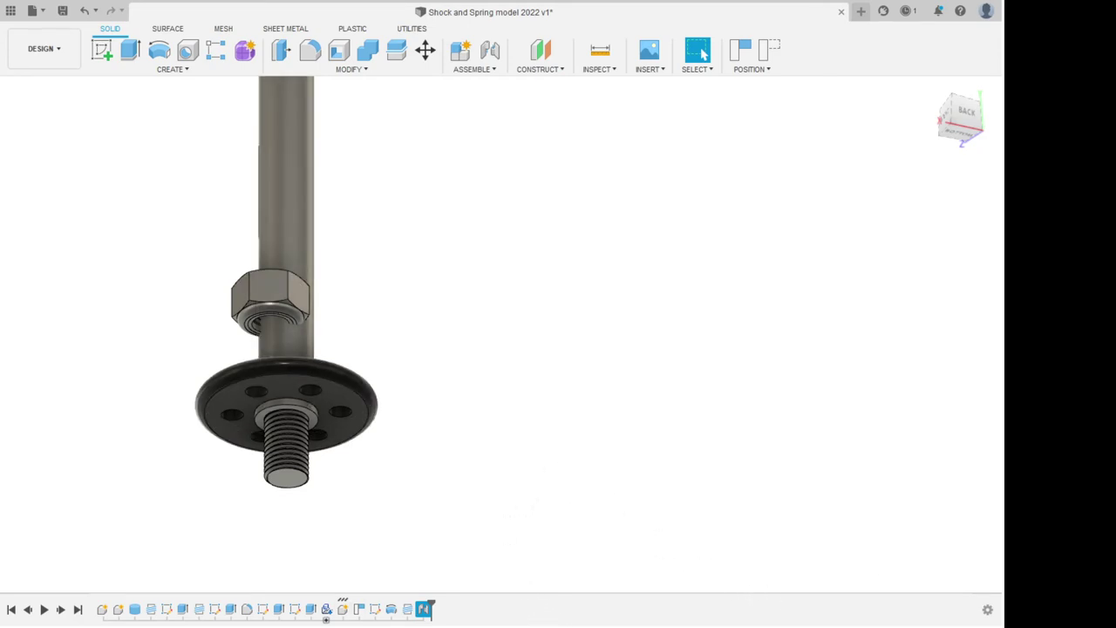
scroll(579, 586, "down", 1)
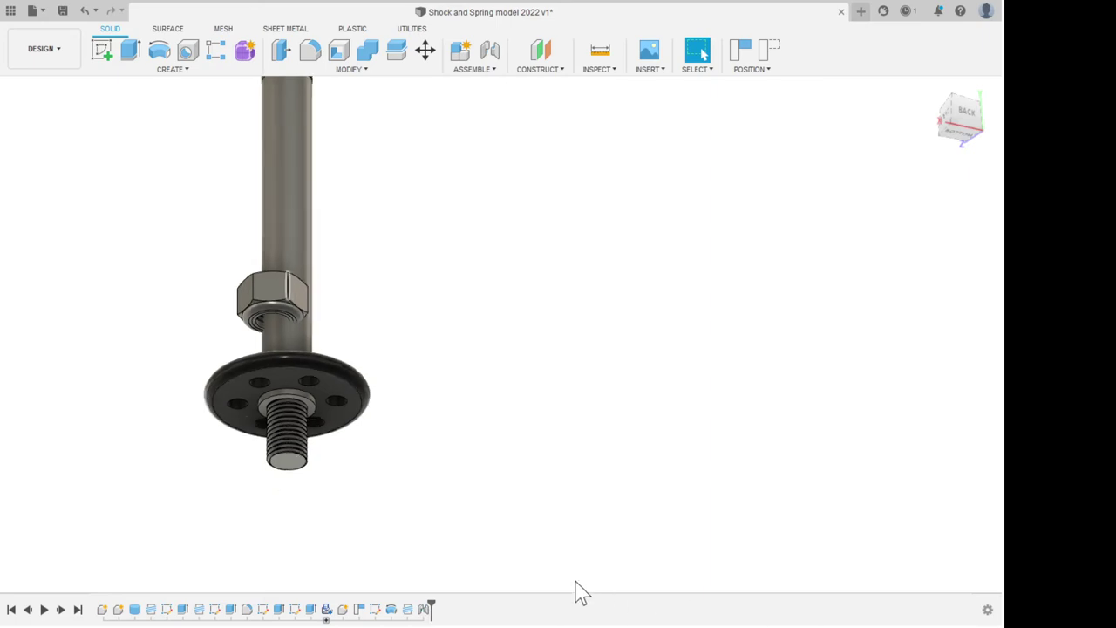
scroll(601, 566, "up", 3)
Joint the centre of the locknut's hole to the collar's lower circular edge, seating the nut on the rod's threaded end below the disc.
middle_click_drag(621, 539, 734, 610, "shift")
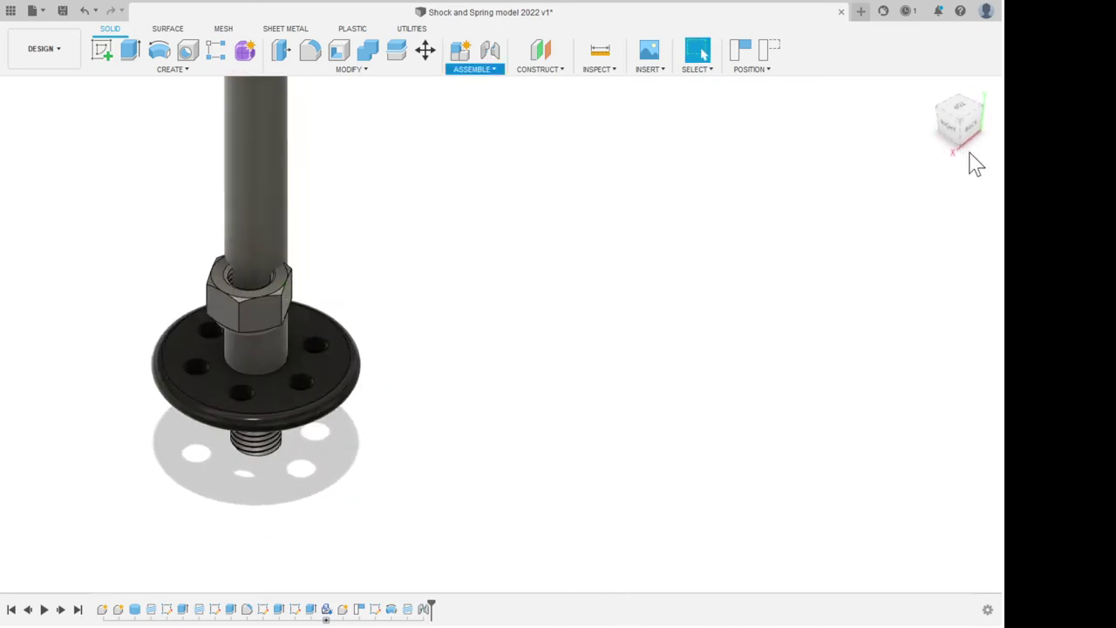
key("j")
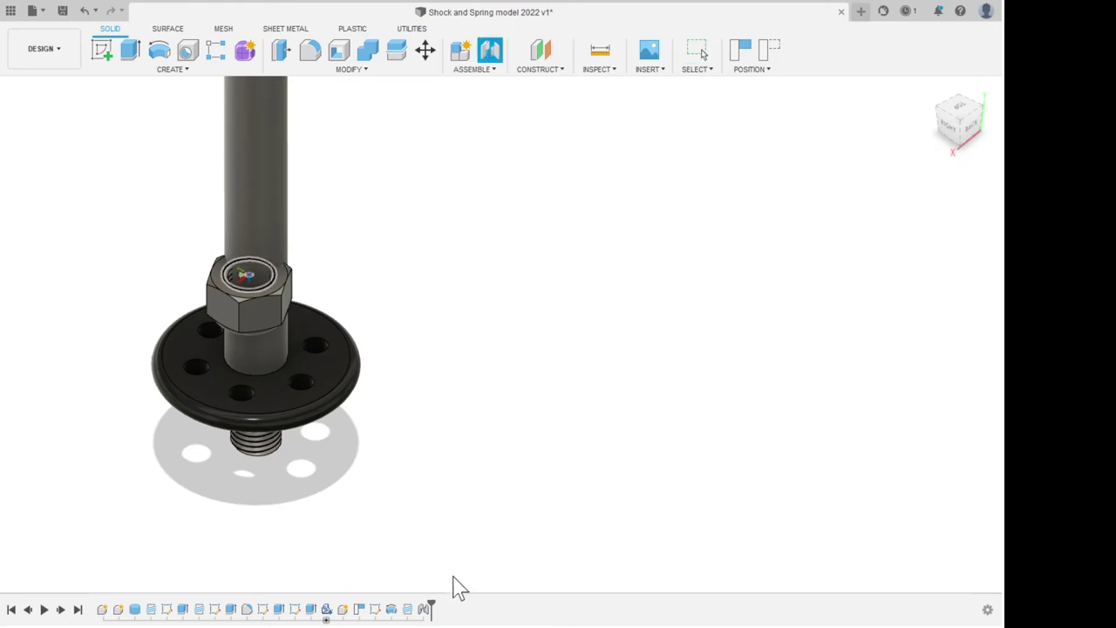
left_click(249, 275)
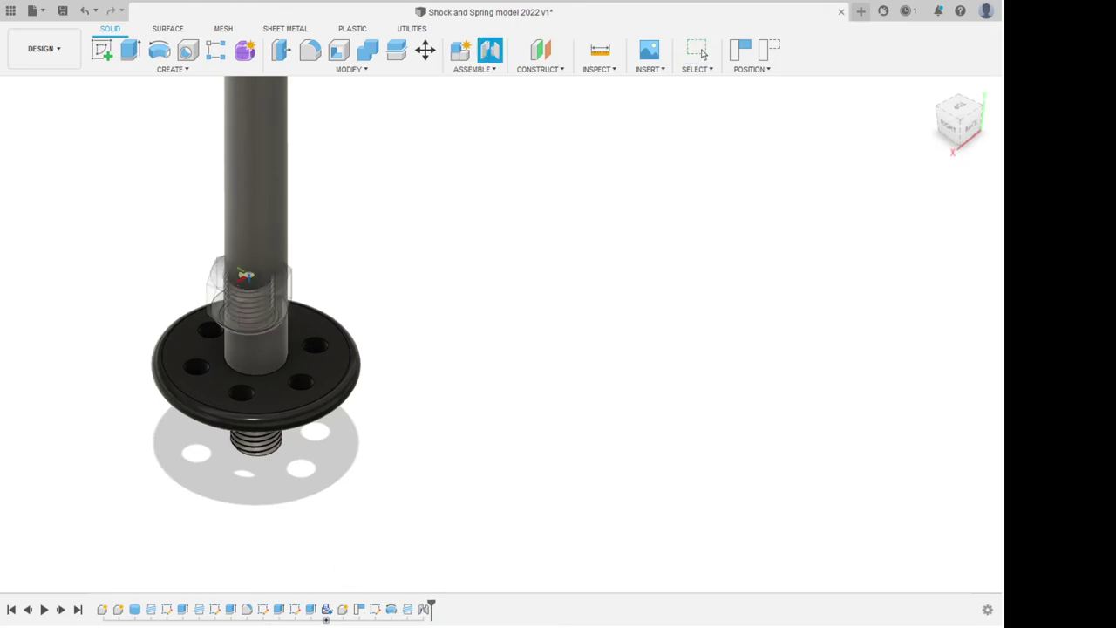
middle_click_drag(879, 624, 880, 576, "shift")
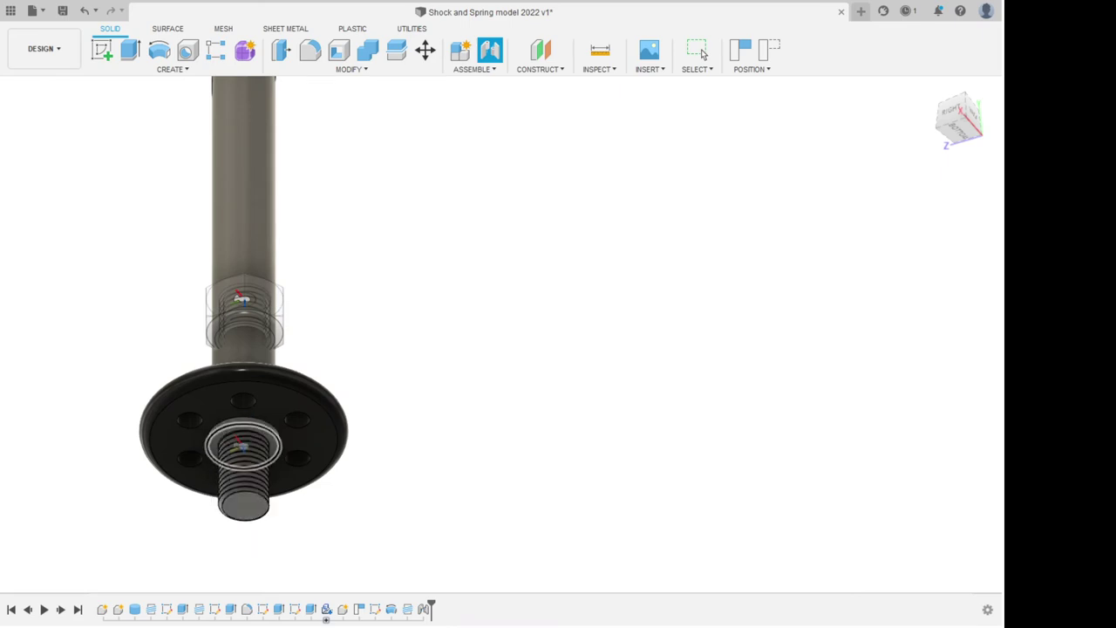
left_click(243, 446)
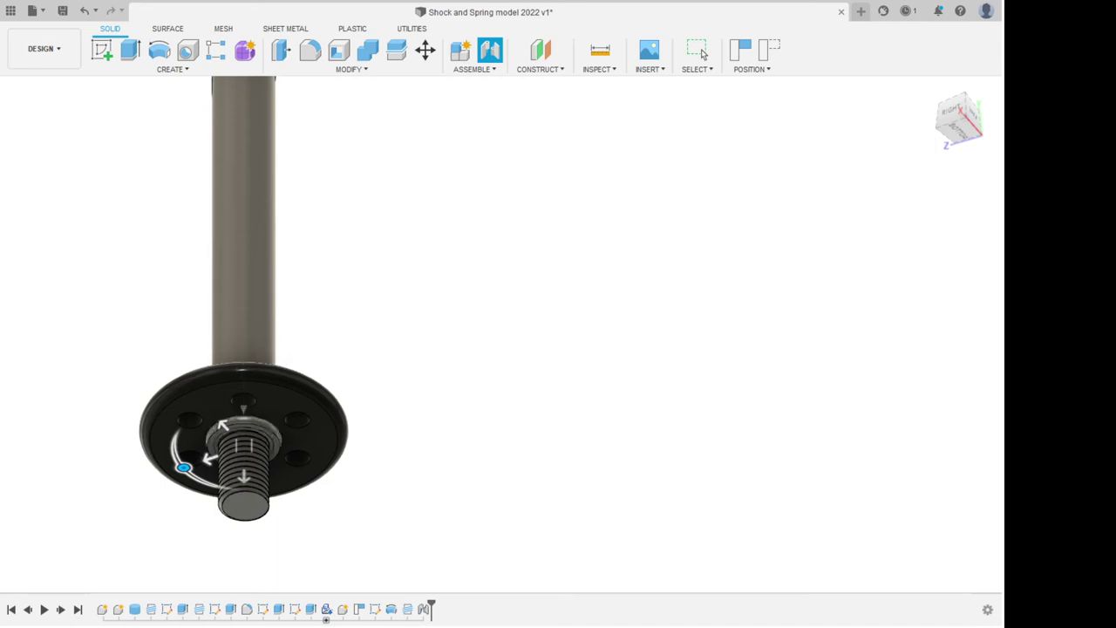
left_click(702, 52)
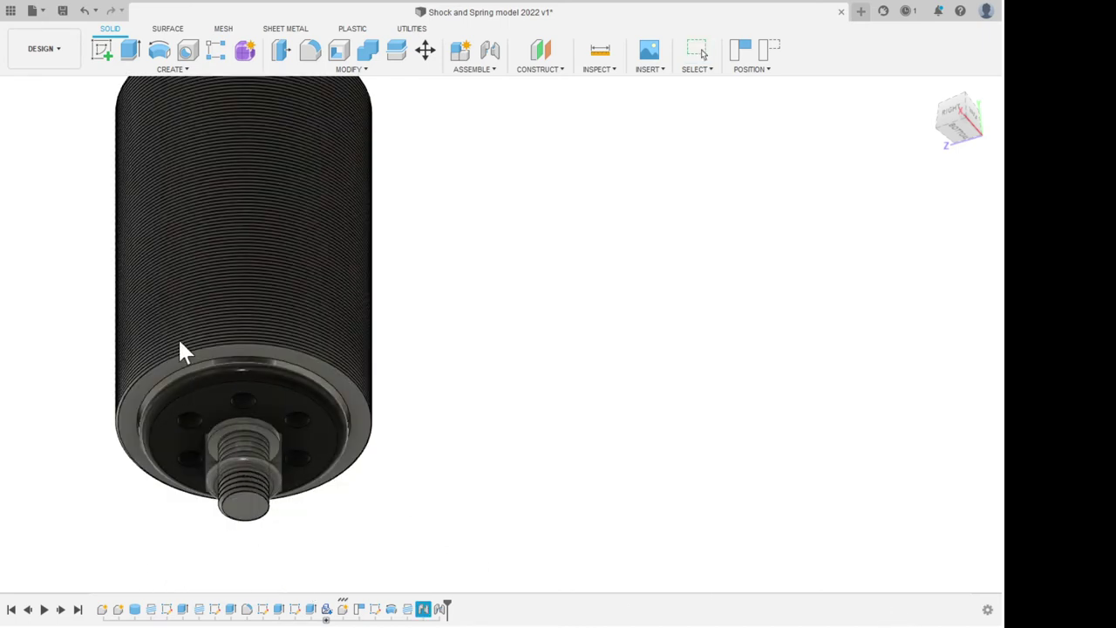
Hide the outer shock body to inspect the shaft, piston and nut inside it, and show the body again.
left_click(867, 600)
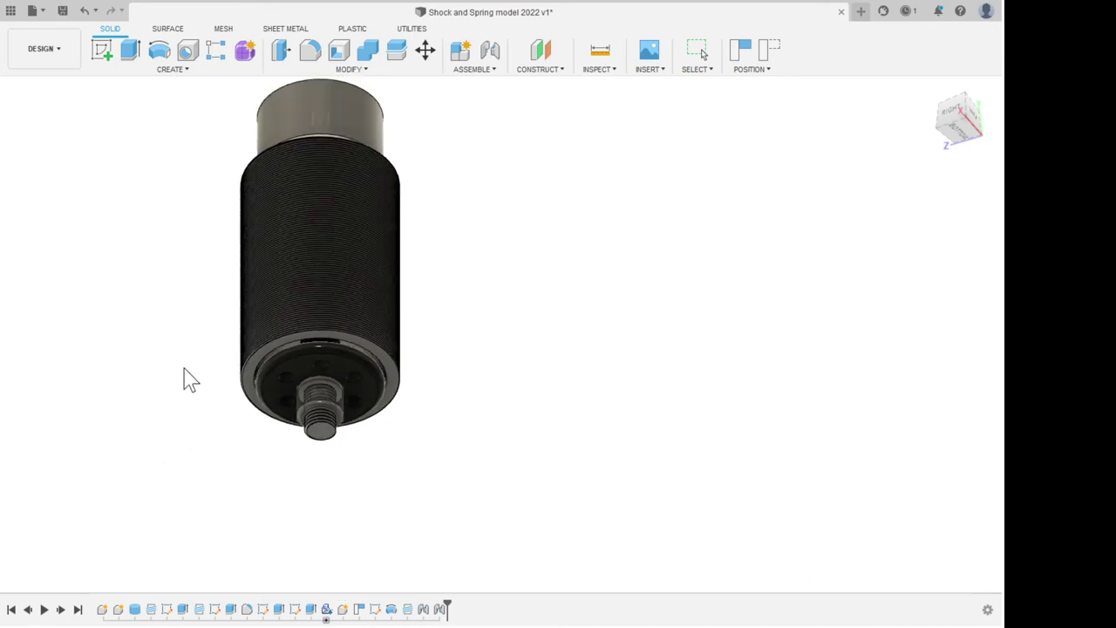
key("v")
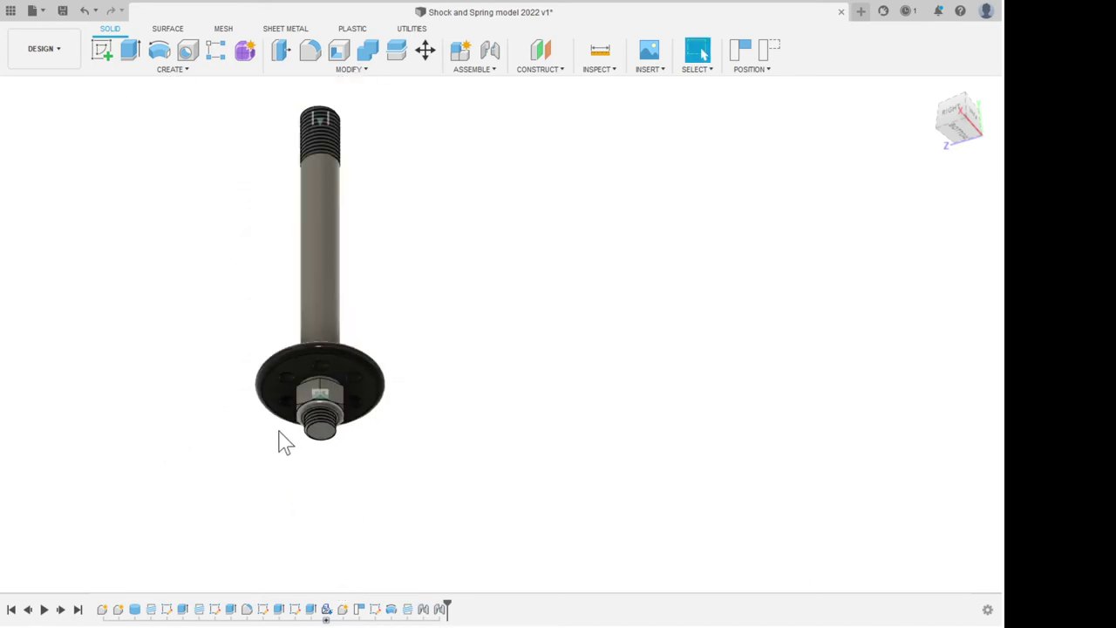
key("v")
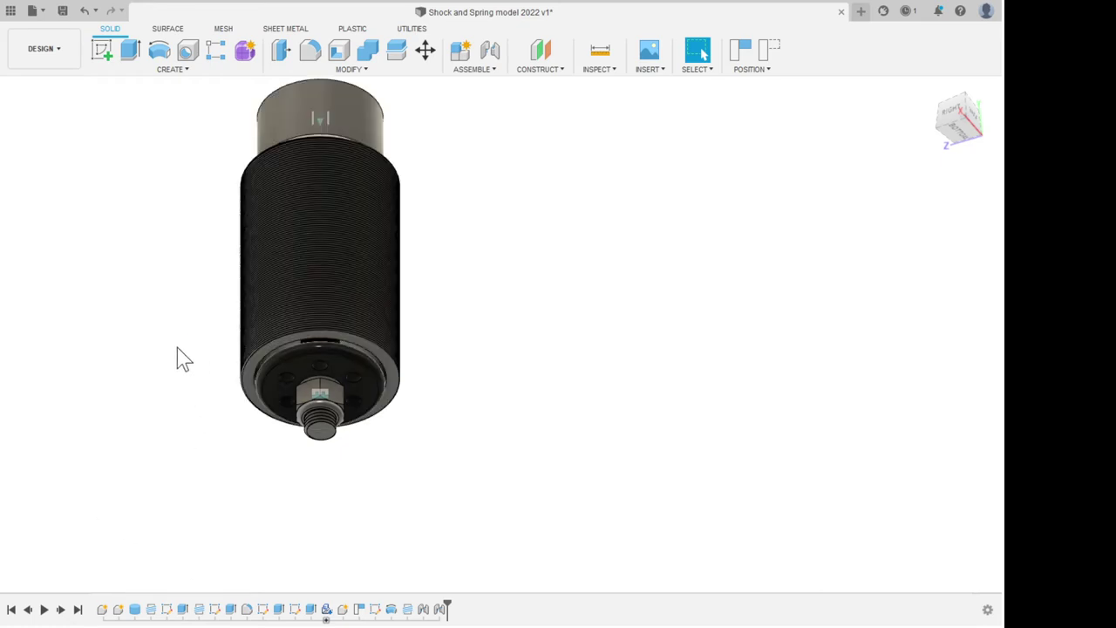
Preview the motion of the joint between the piston shaft and the threaded shock body.
left_click(285, 583)
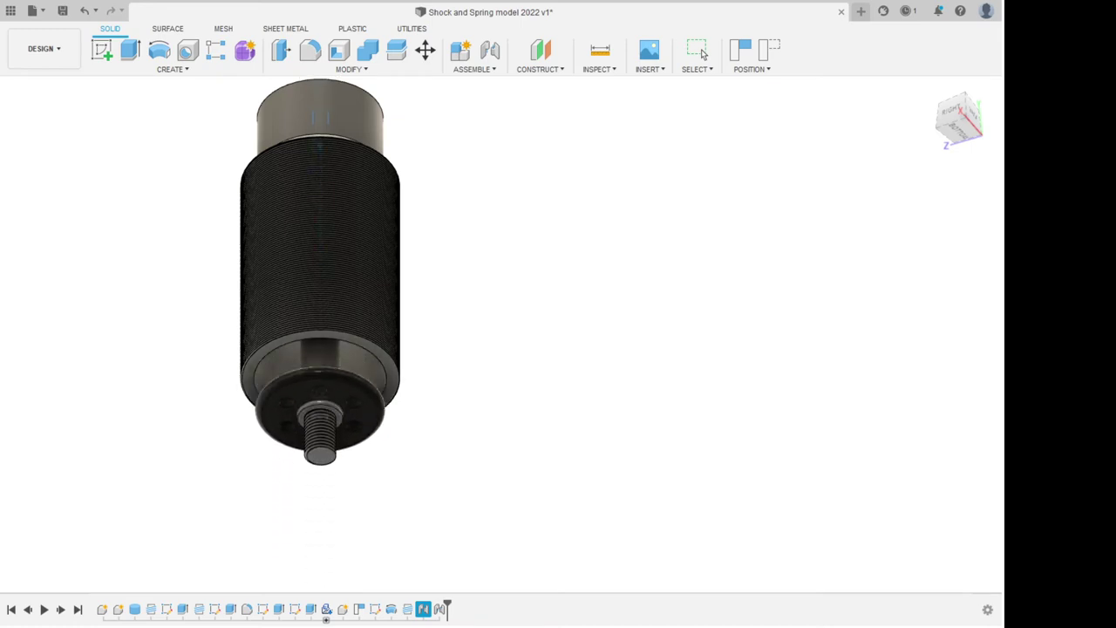
left_click(702, 54)
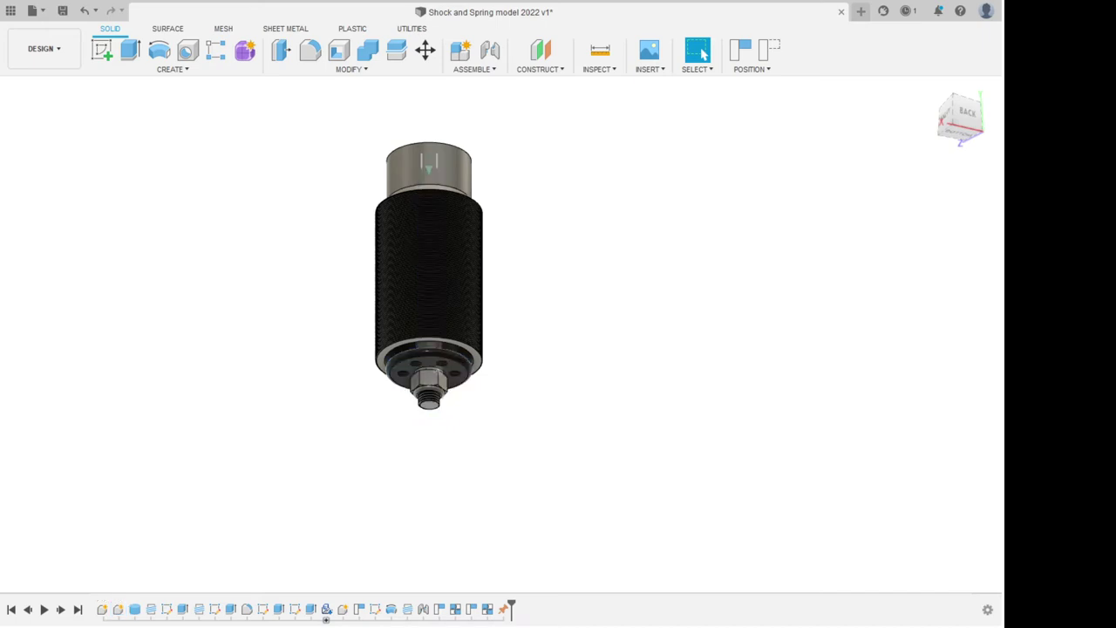
scroll(433, 377, "up", 5)
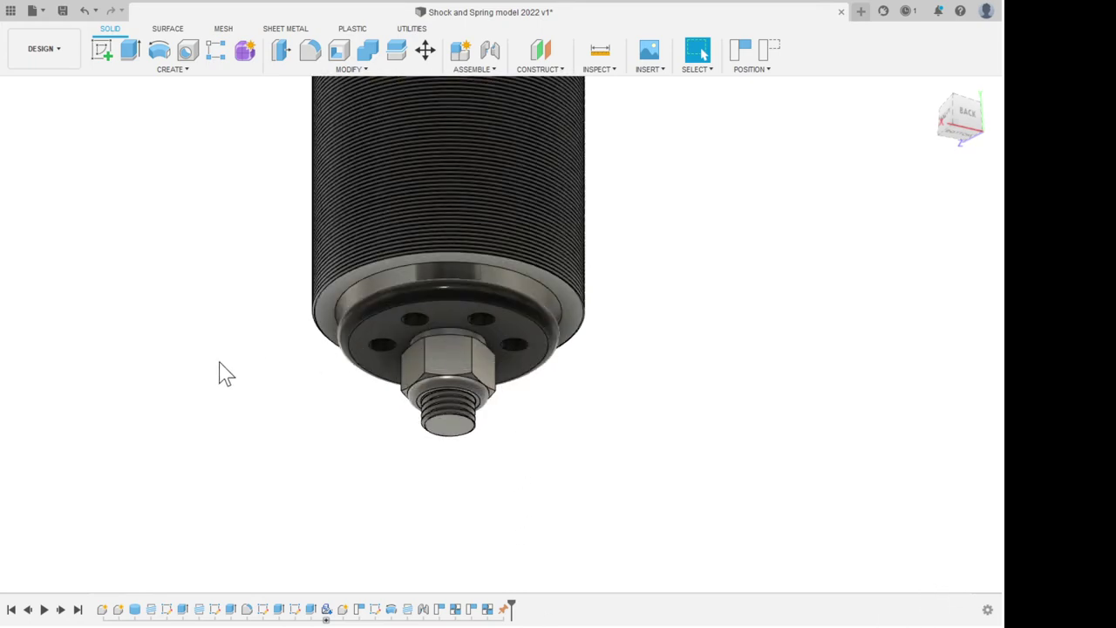
left_click(322, 582)
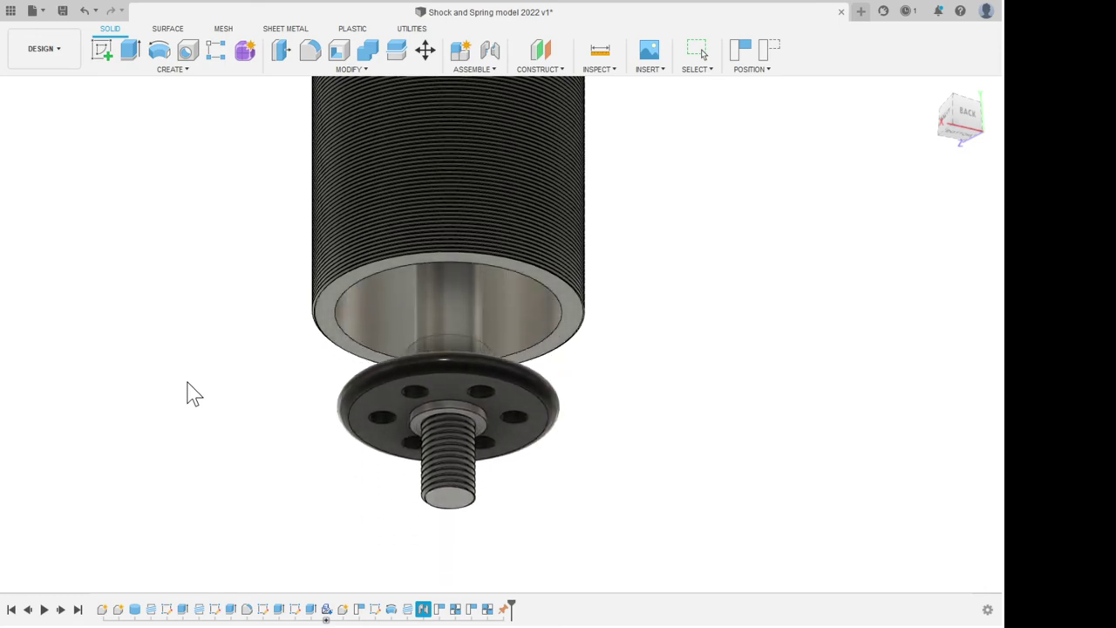
key("Escape")
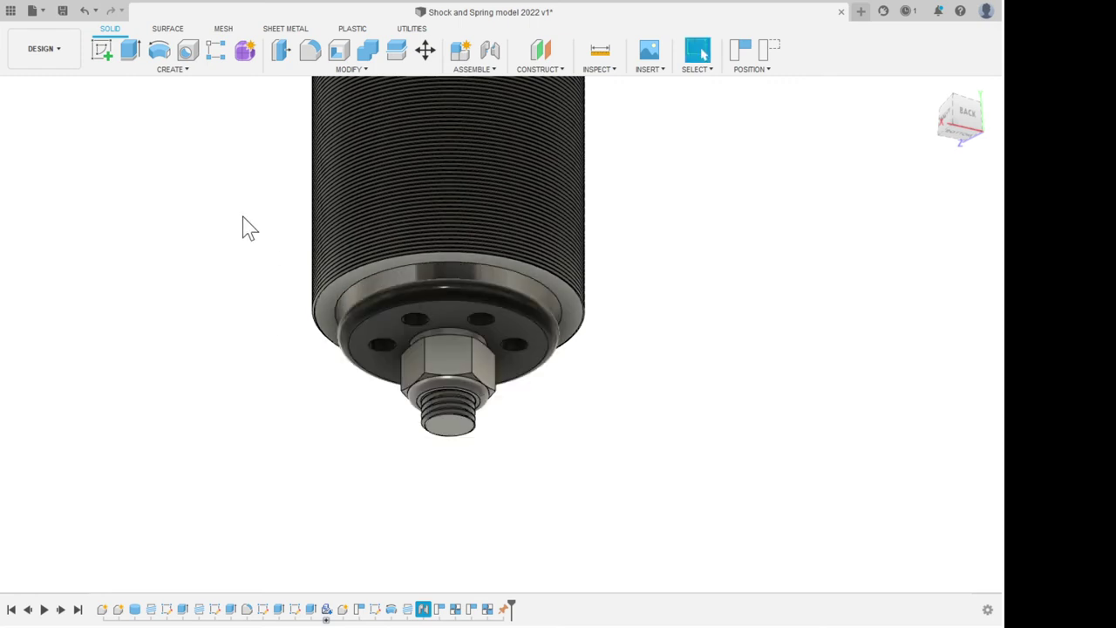
Animate the joint again and examine from above and the side how the shaft and piston travel through the shock body.
left_click(318, 606)
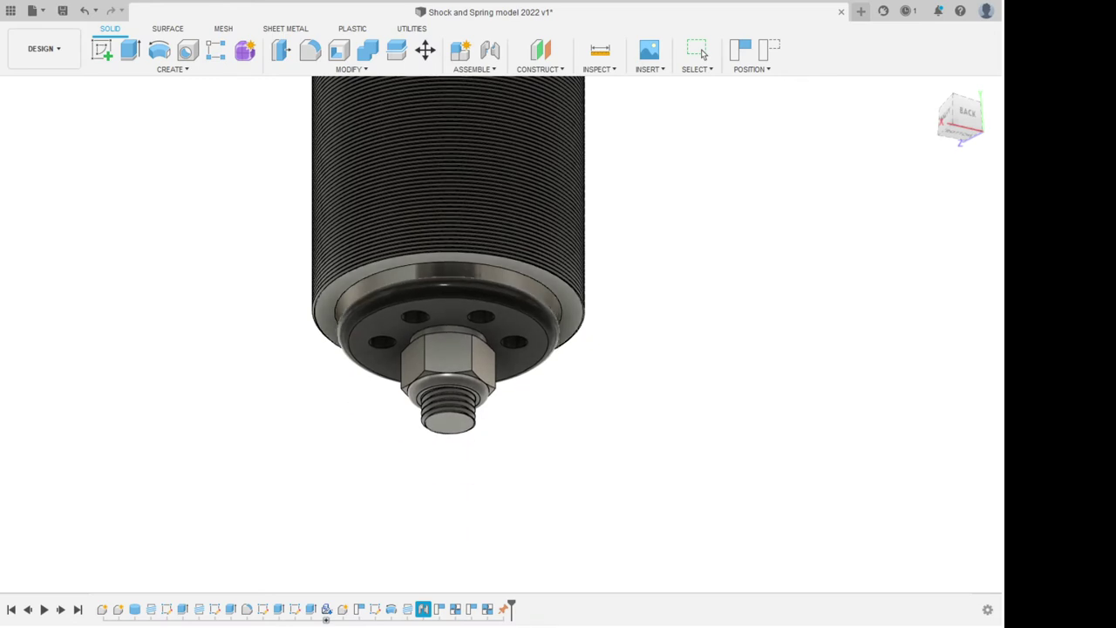
scroll(448, 326, "down", 8)
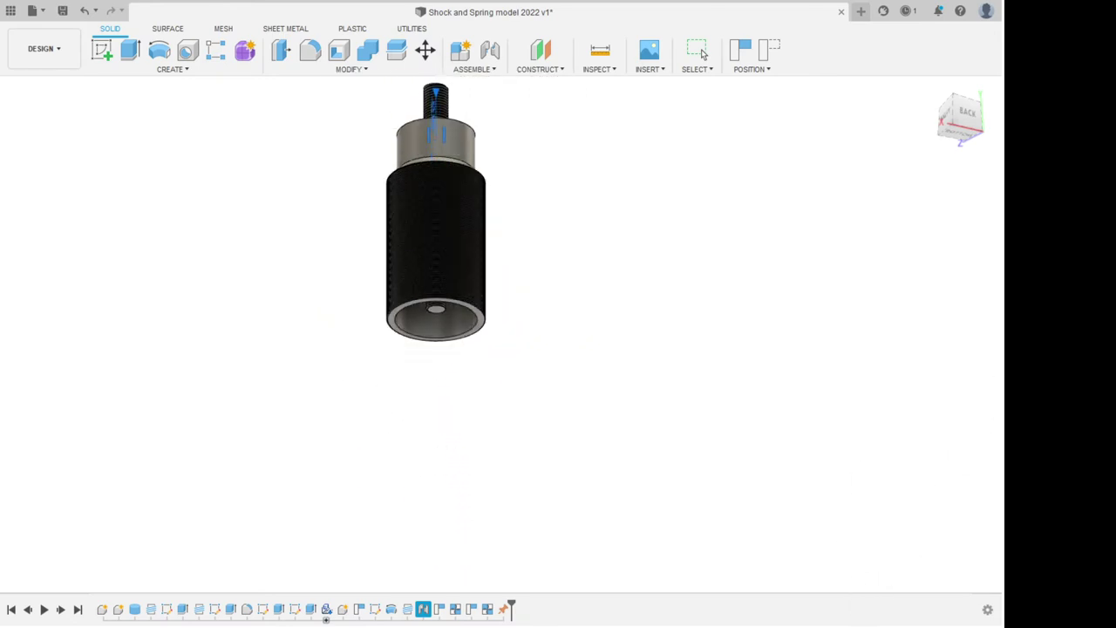
middle_click_drag(448, 326, 448, 414, "shift")
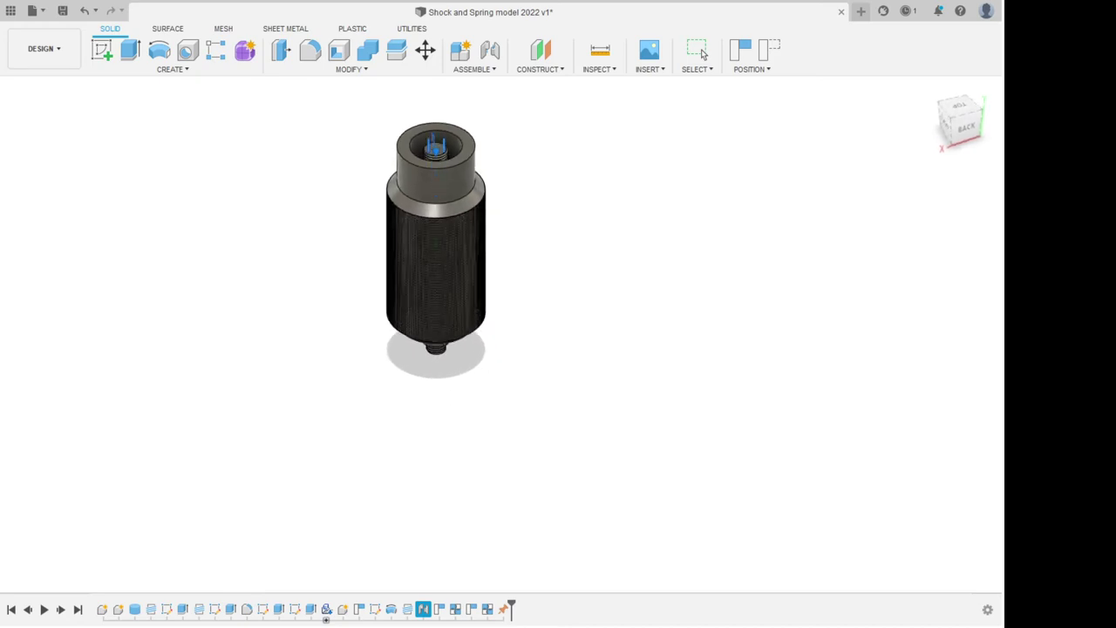
scroll(532, 256, "up", 6)
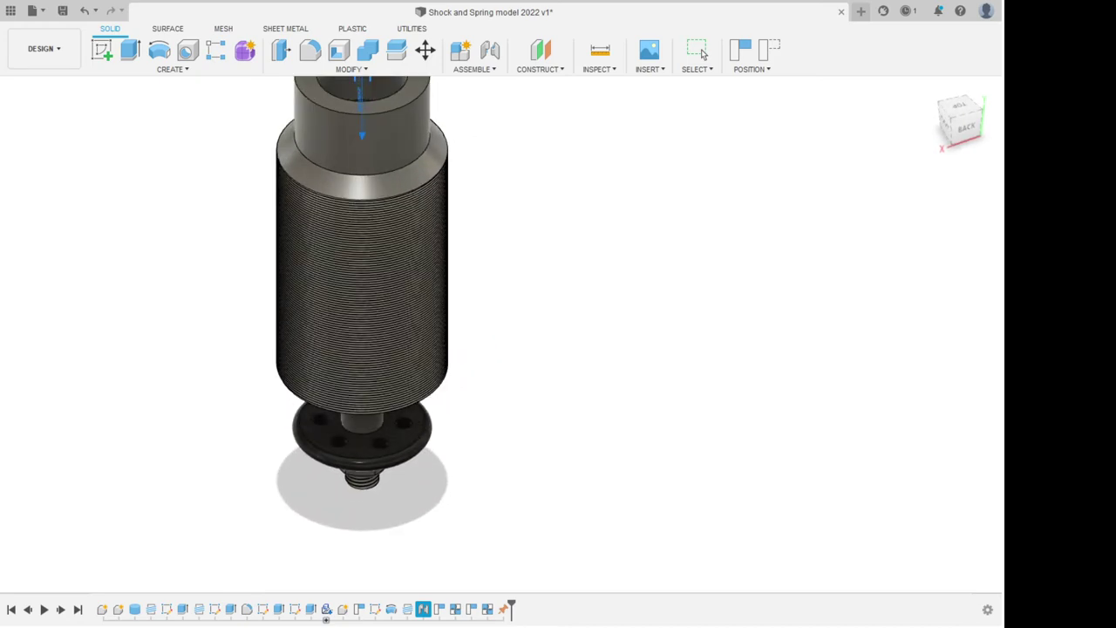
middle_click_drag(531, 256, 566, 179, "shift")
scroll(571, 262, "down", 4)
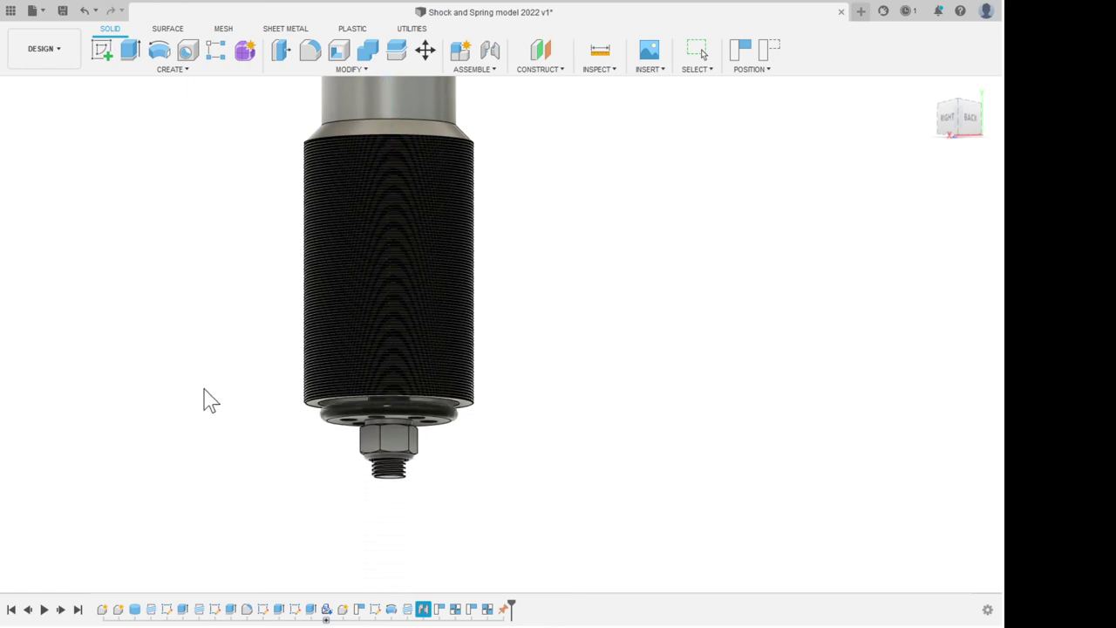
key("Escape")
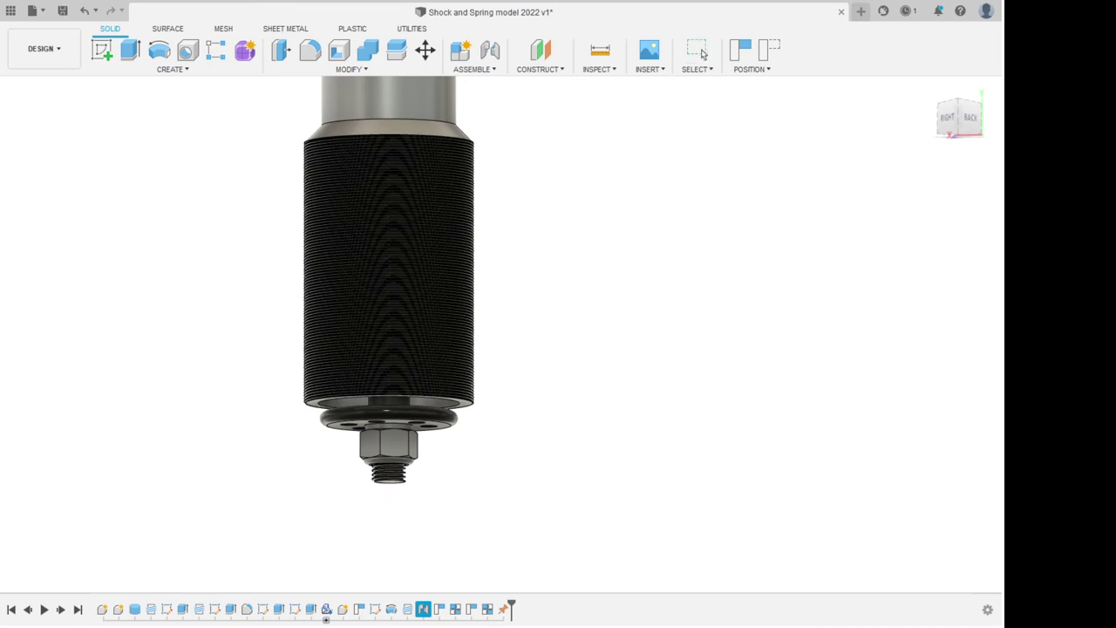
scroll(409, 280, "down", 3)
key("Escape")
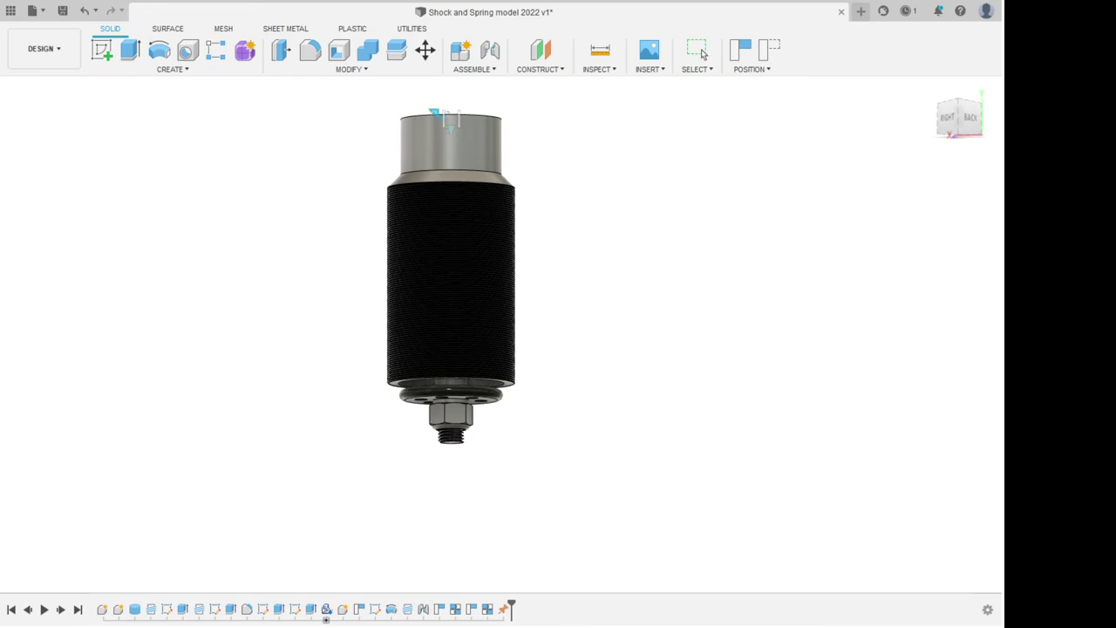
Edit the travel limits of the shaft's slider joint with a 160 mm limit, checking the piston's end position inside the shock body.
middle_click_drag(462, 436, 545, 375, "shift")
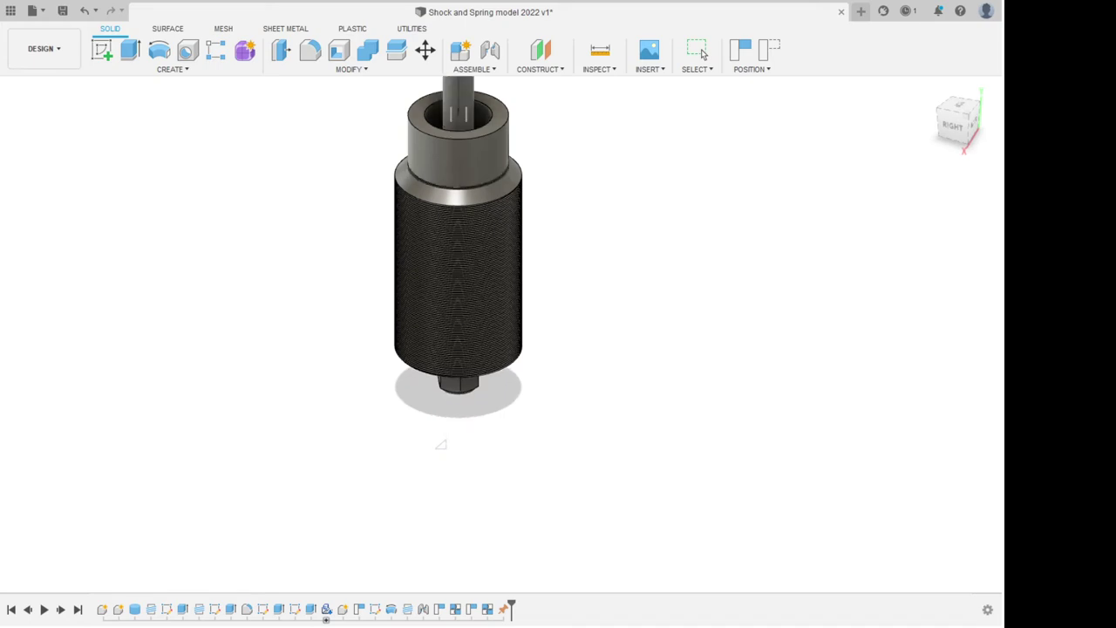
scroll(542, 325, "down", 5)
scroll(542, 325, "up", 1)
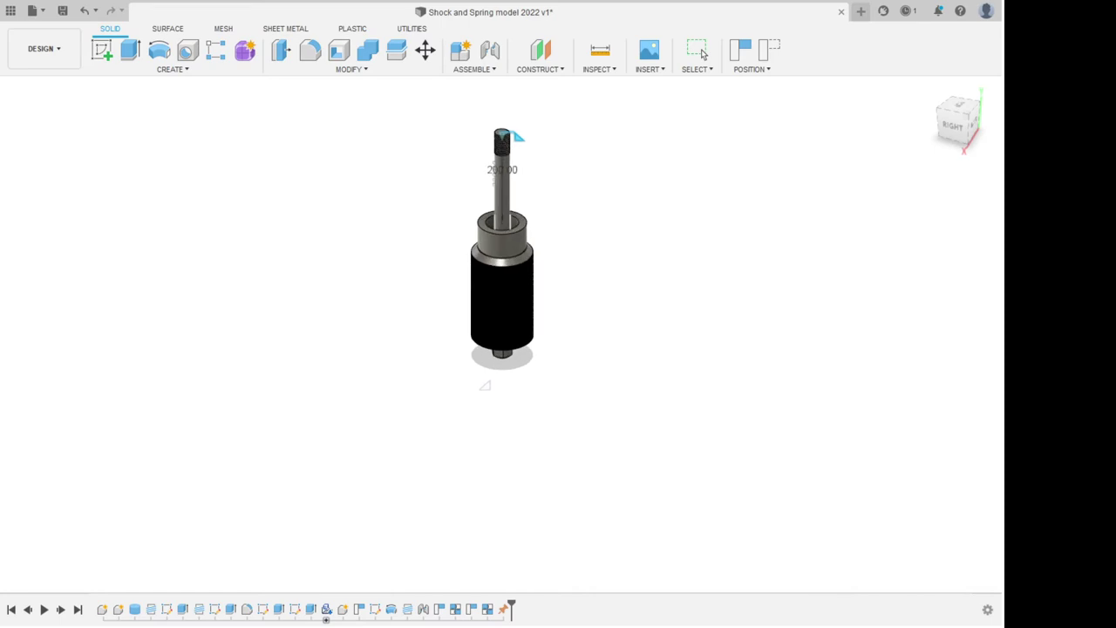
middle_click_drag(542, 325, 543, 180, "shift")
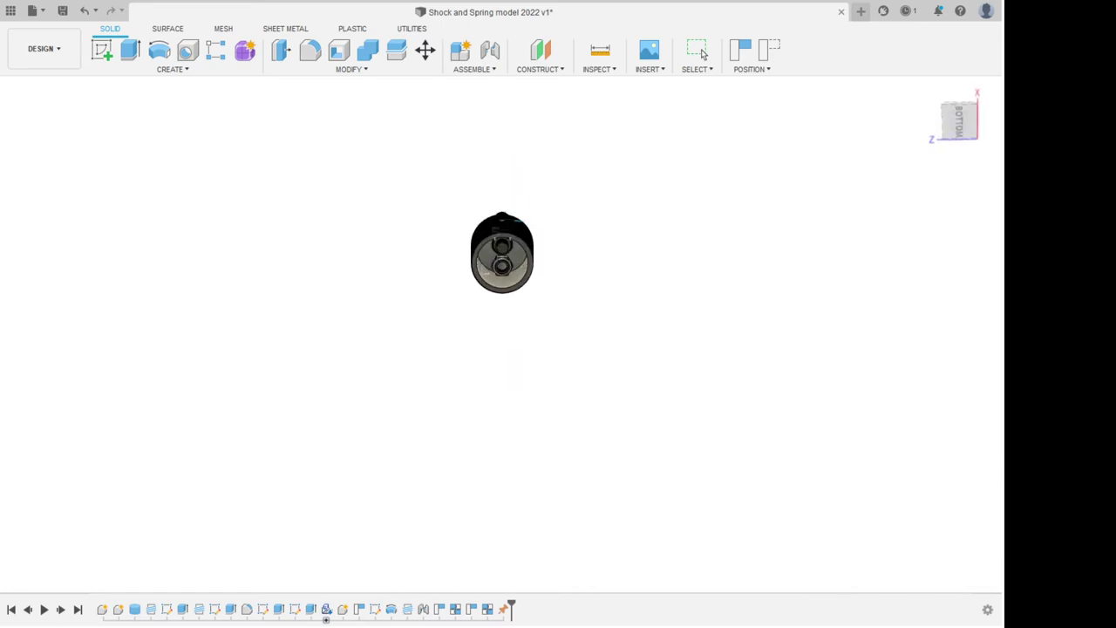
scroll(610, 340, "up", 2)
middle_click_drag(610, 340, 557, 330, "shift")
scroll(536, 397, "up", 6)
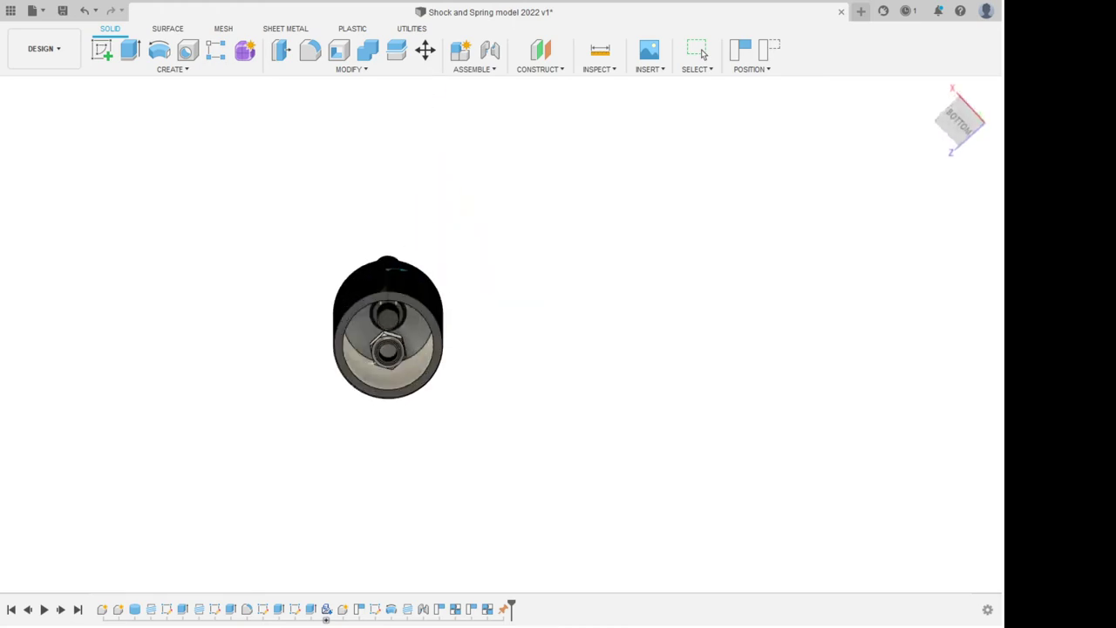
scroll(440, 312, "up", 5)
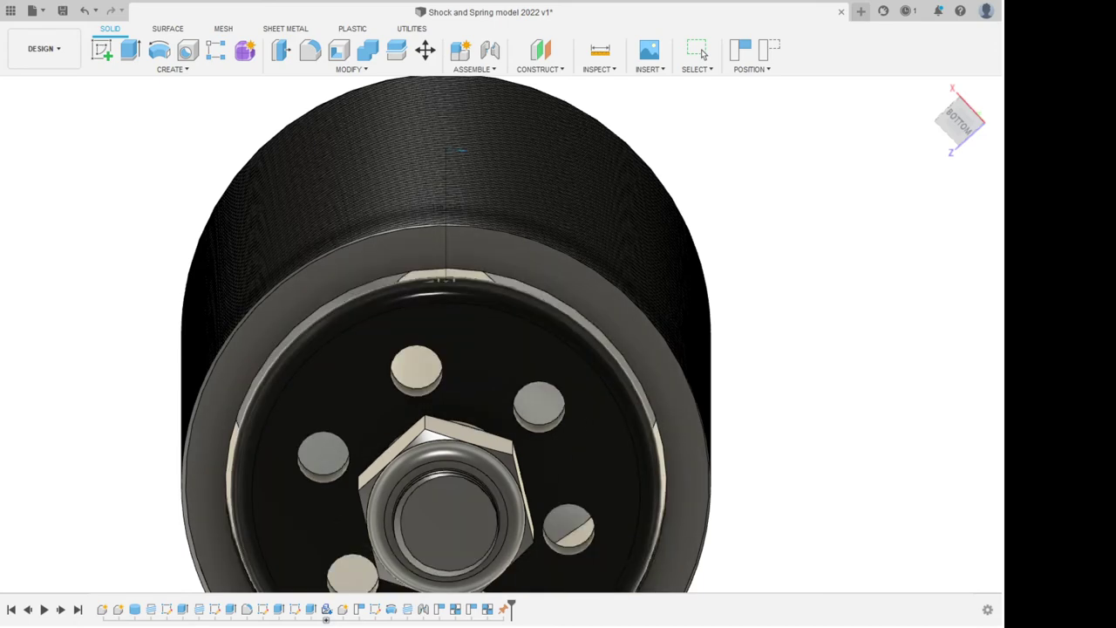
middle_click_drag(658, 218, 658, 345, "shift")
scroll(659, 344, "down", 8)
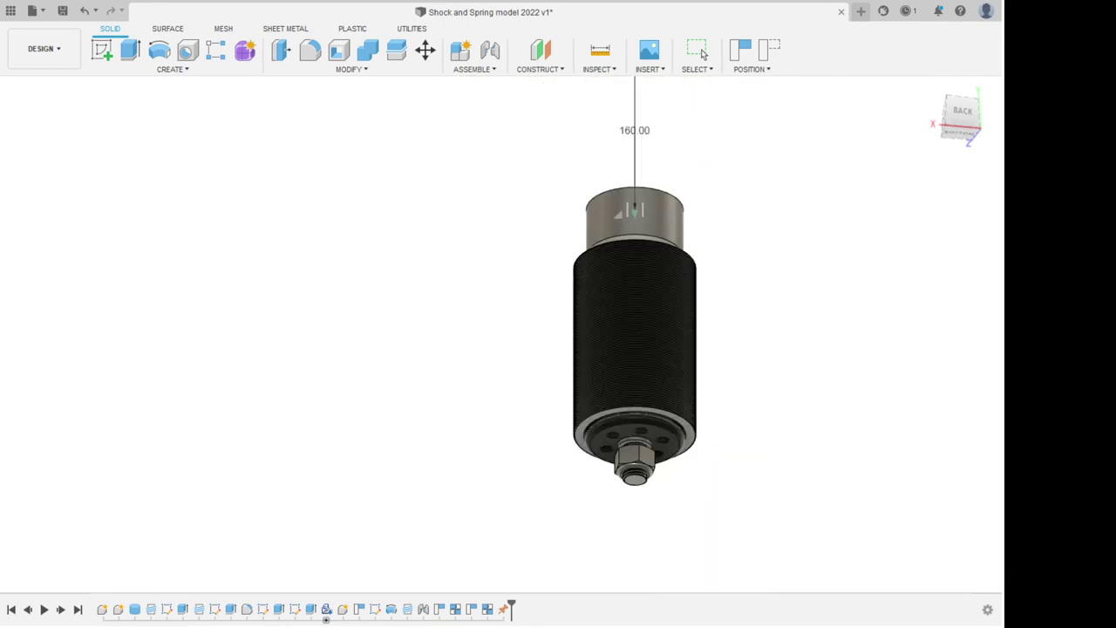
middle_click_drag(598, 253, 635, 229, "shift")
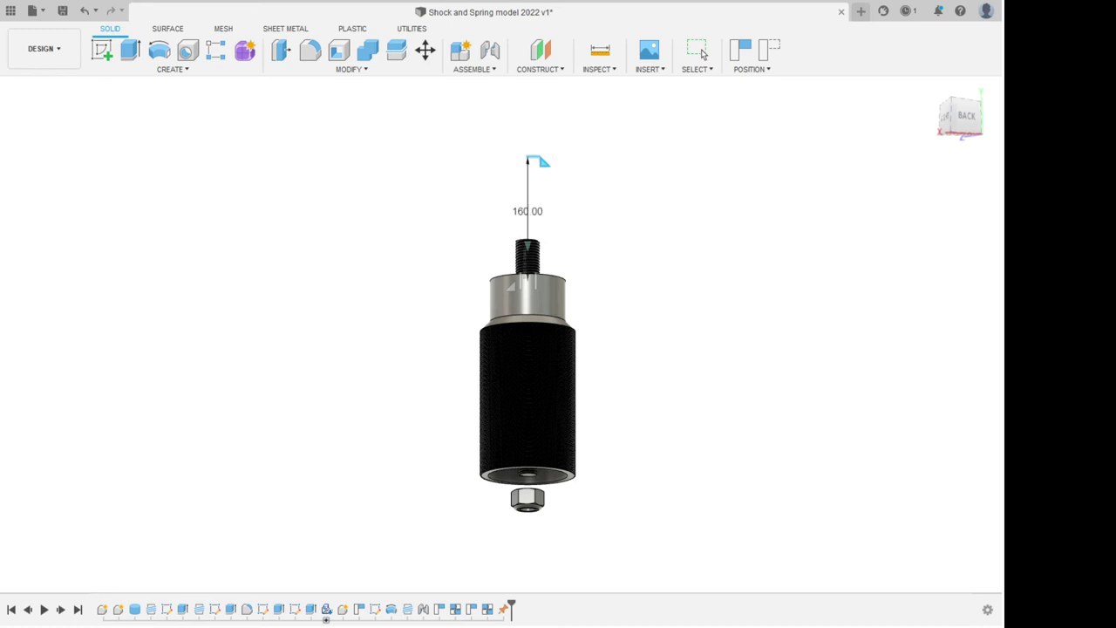
key("Escape")
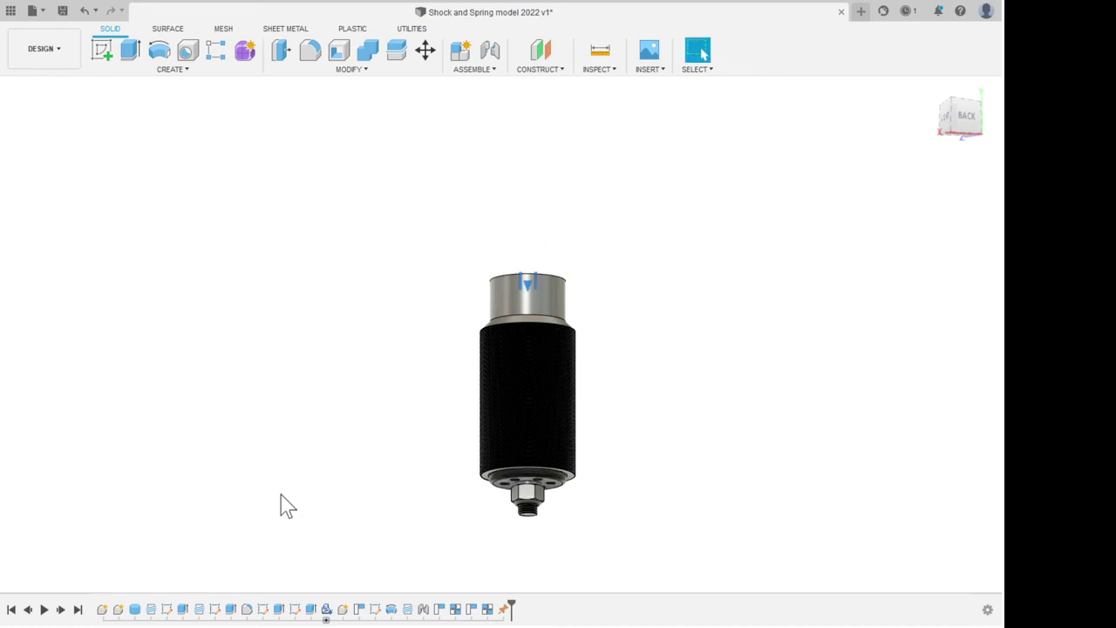
Animate the slider joint to check its limited travel, viewing the shock from below and from the back.
left_click(423, 609)
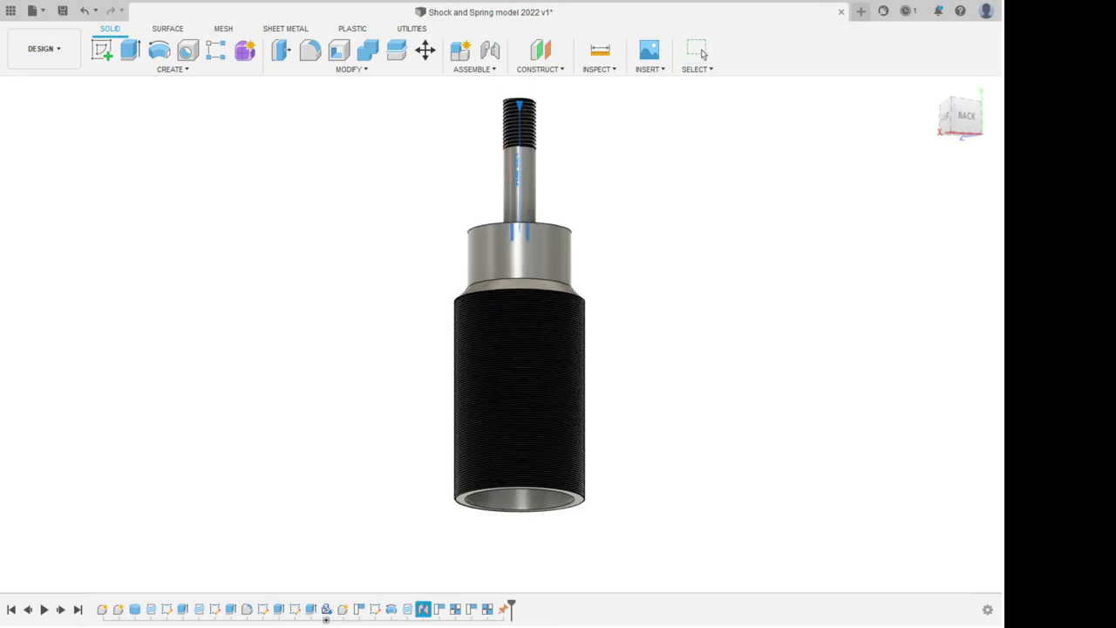
middle_click_drag(523, 361, 494, 240, "shift")
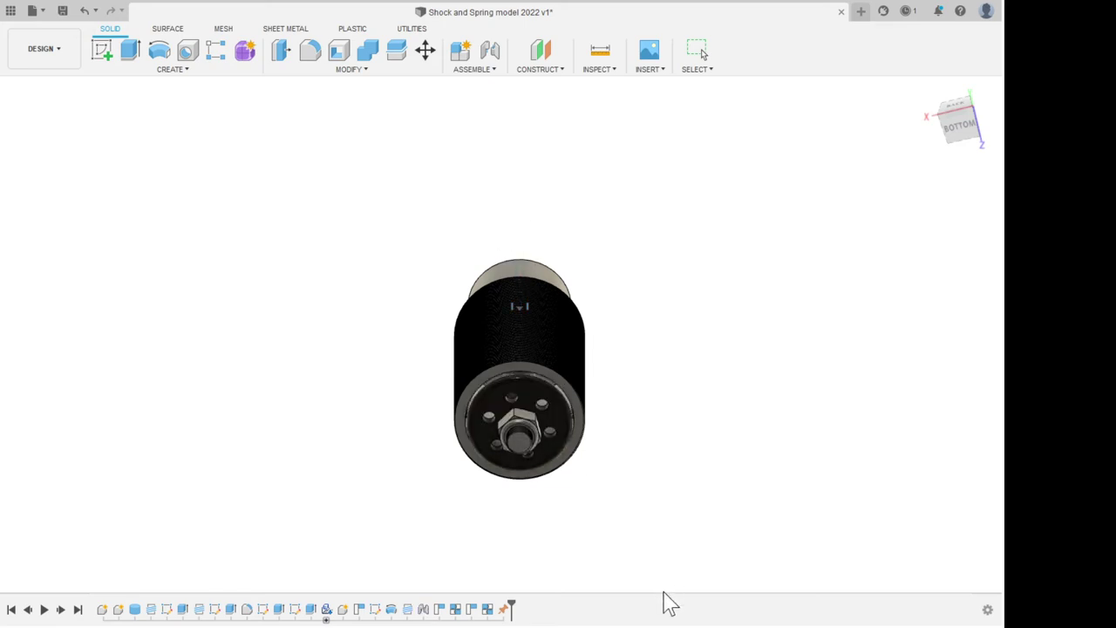
middle_click_drag(541, 287, 523, 418, "shift")
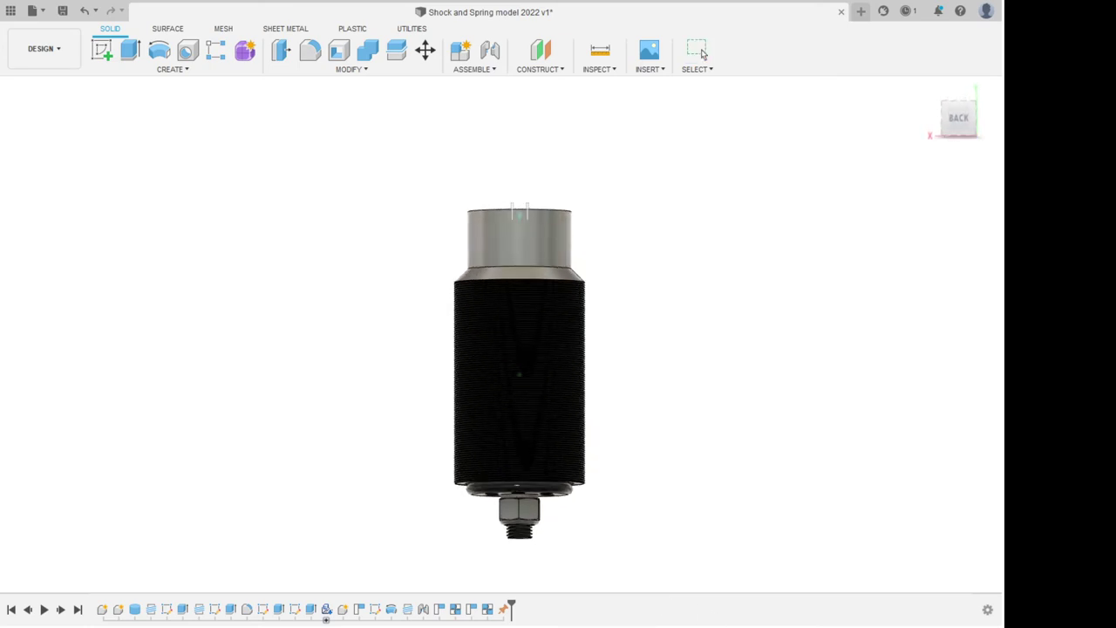
Start a Coil on the horizontal plane with its base circle centred on the origin and about 170 mm in diameter.
left_click(698, 51)
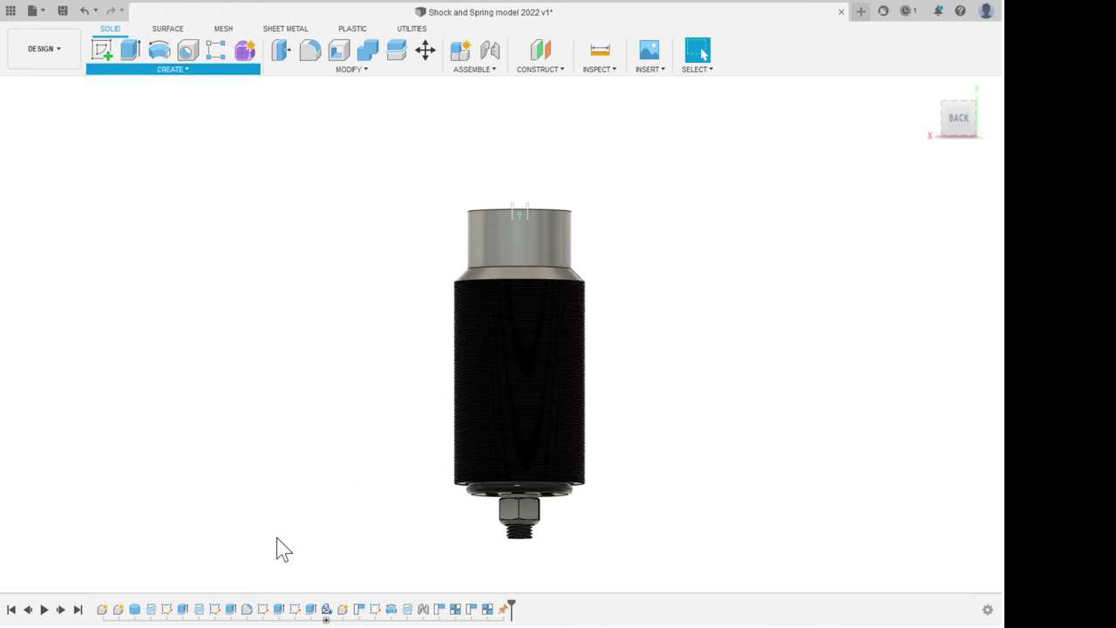
left_click(253, 611)
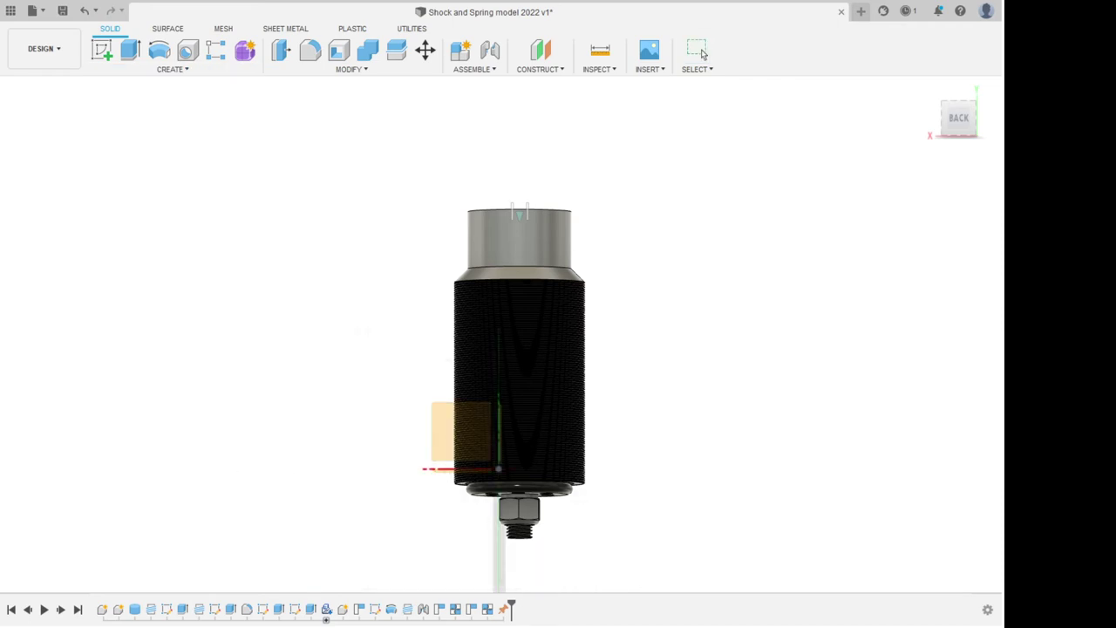
scroll(634, 301, "down", 3)
middle_click_drag(634, 301, 640, 410, "shift")
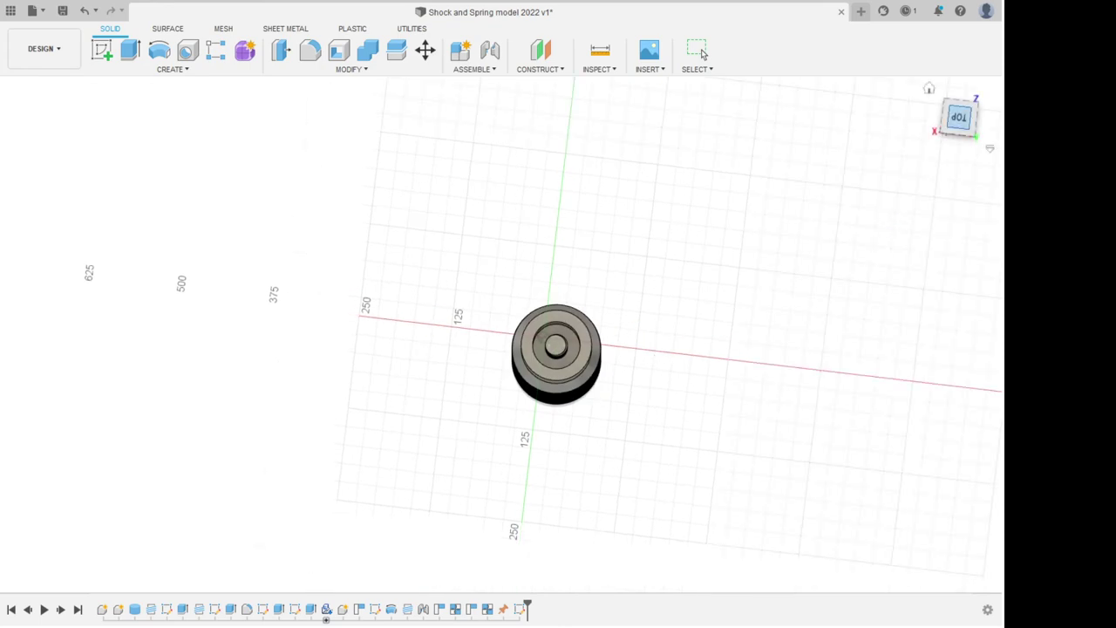
left_click(543, 328)
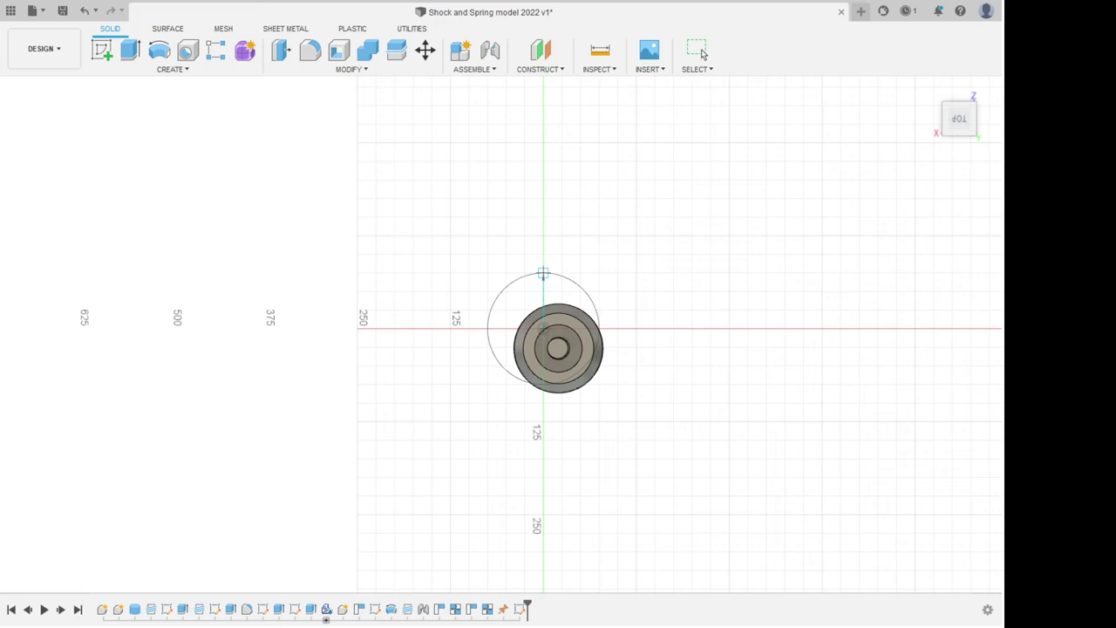
left_click(543, 273)
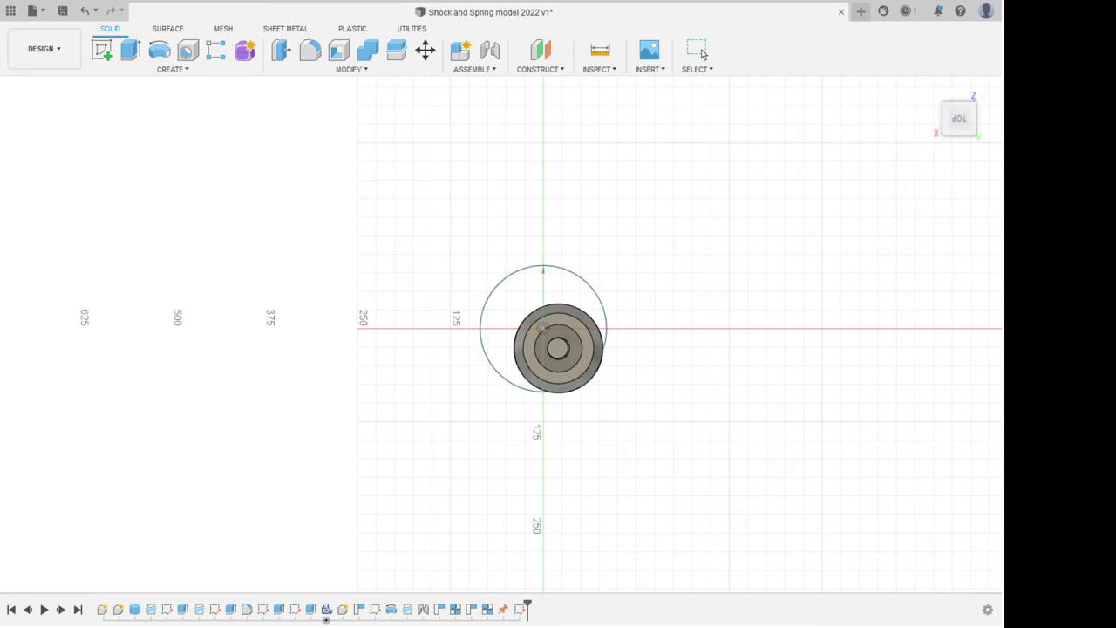
left_click(544, 265)
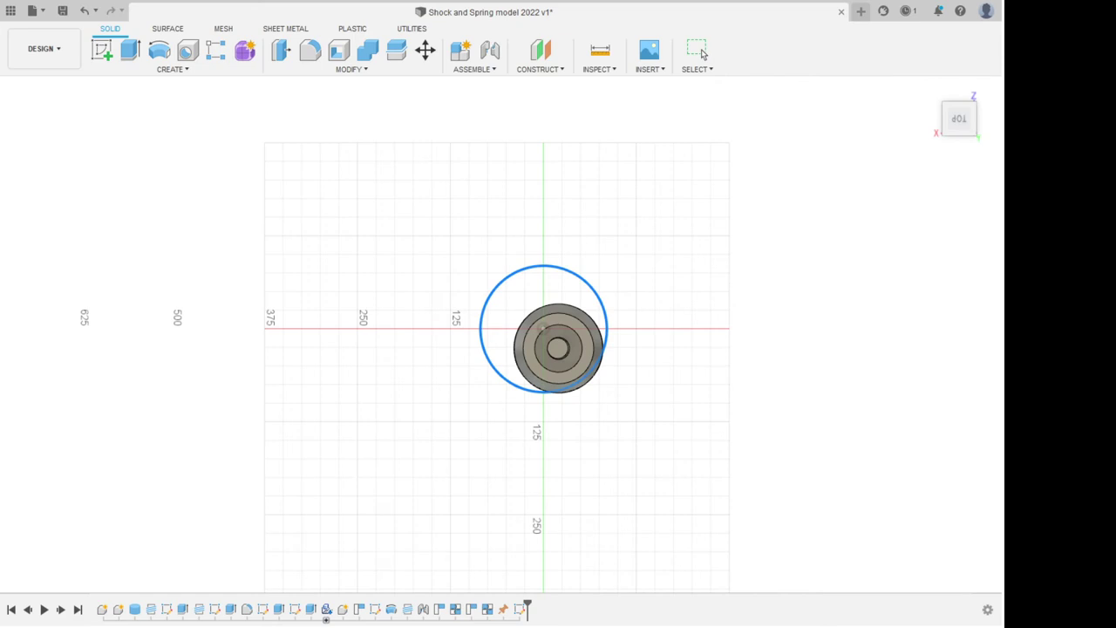
Create the coil as a new component around the shock body, with six turns and a round section about 20 mm thick.
key("e")
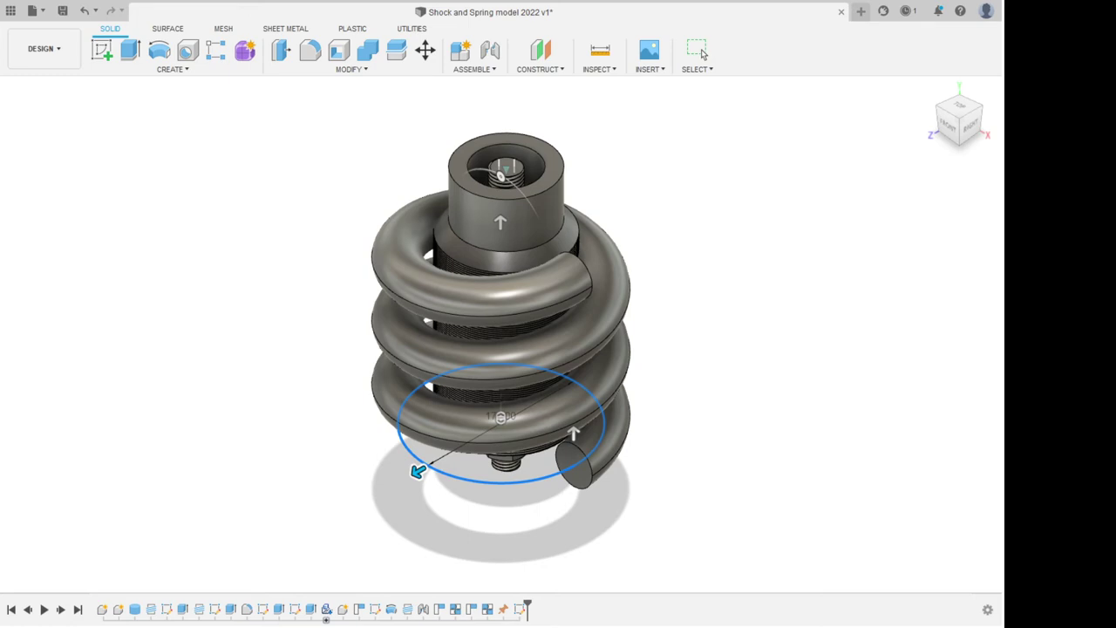
key("v")
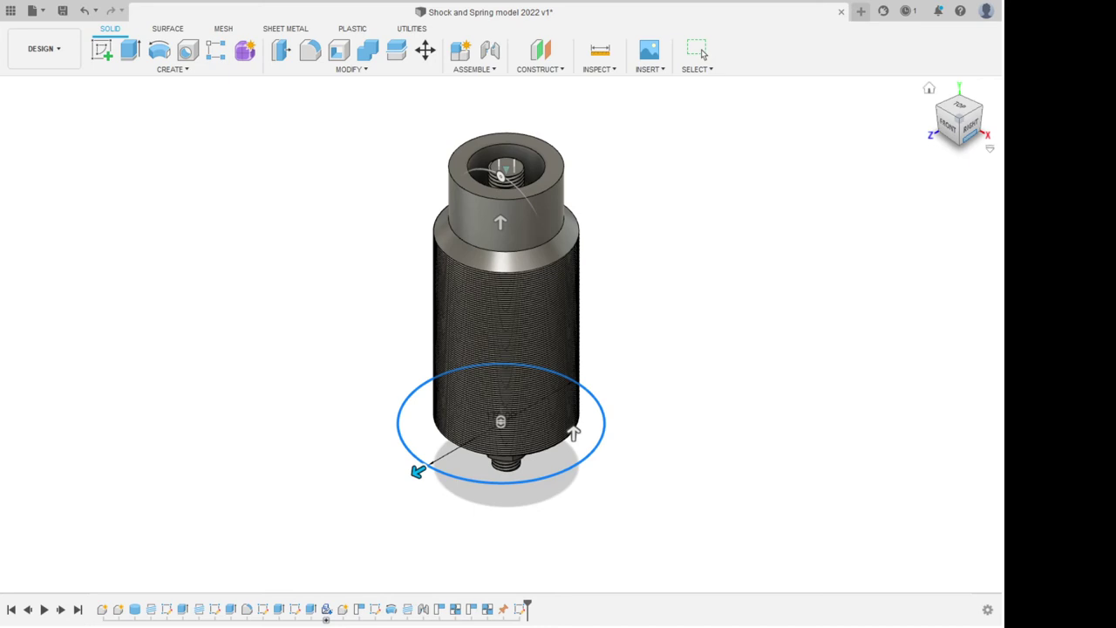
key("v")
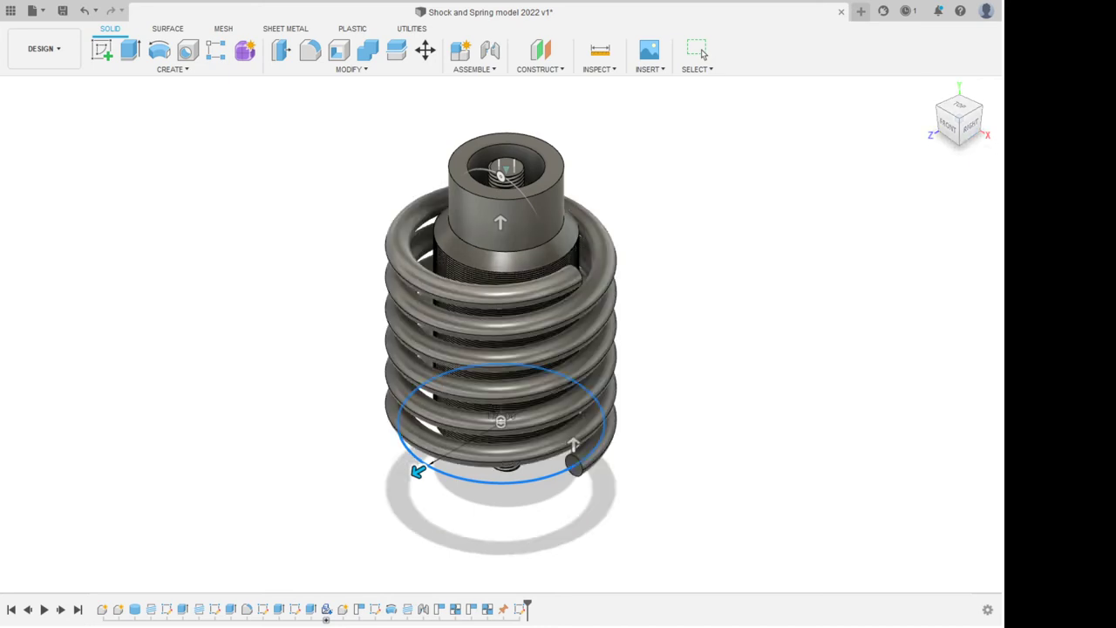
left_click(948, 127)
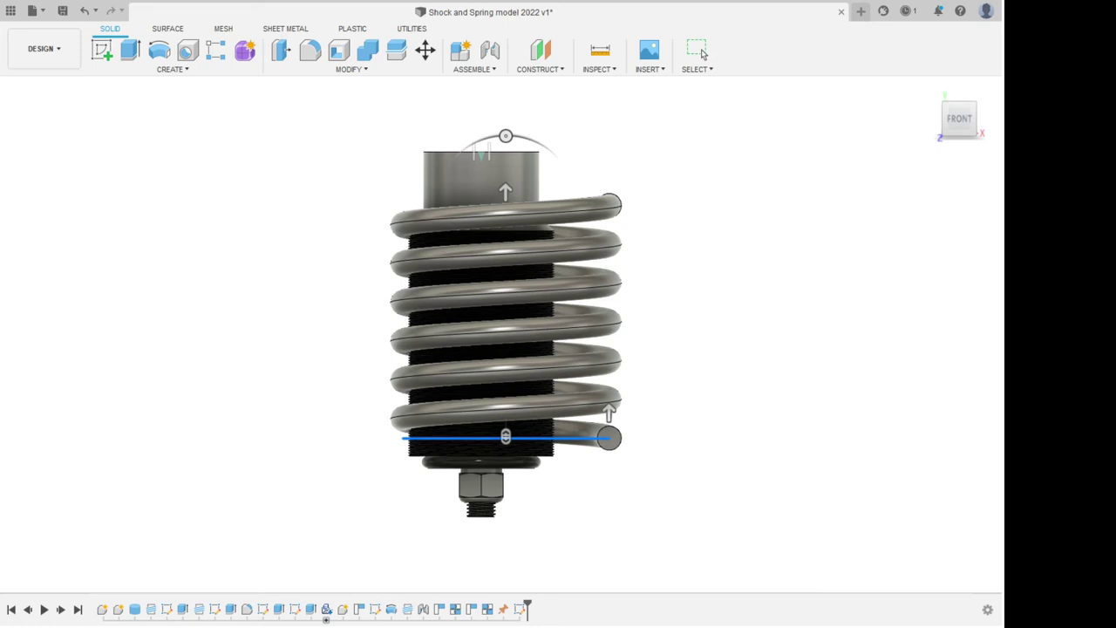
left_click(701, 49)
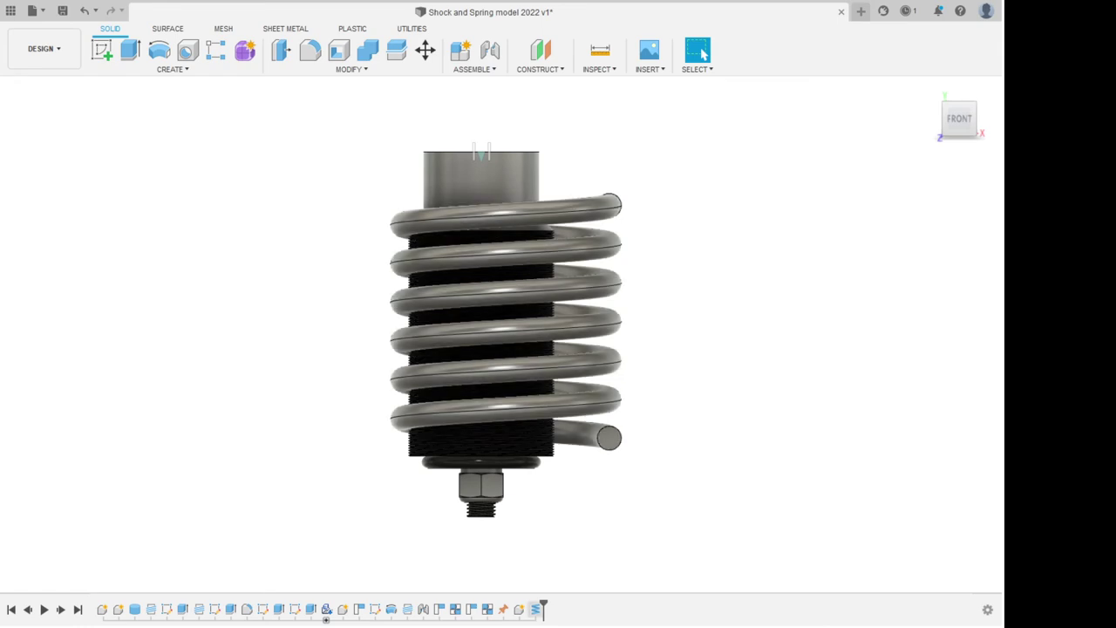
Edit the coil feature to five turns and a height of about 220 mm.
double_click(536, 610)
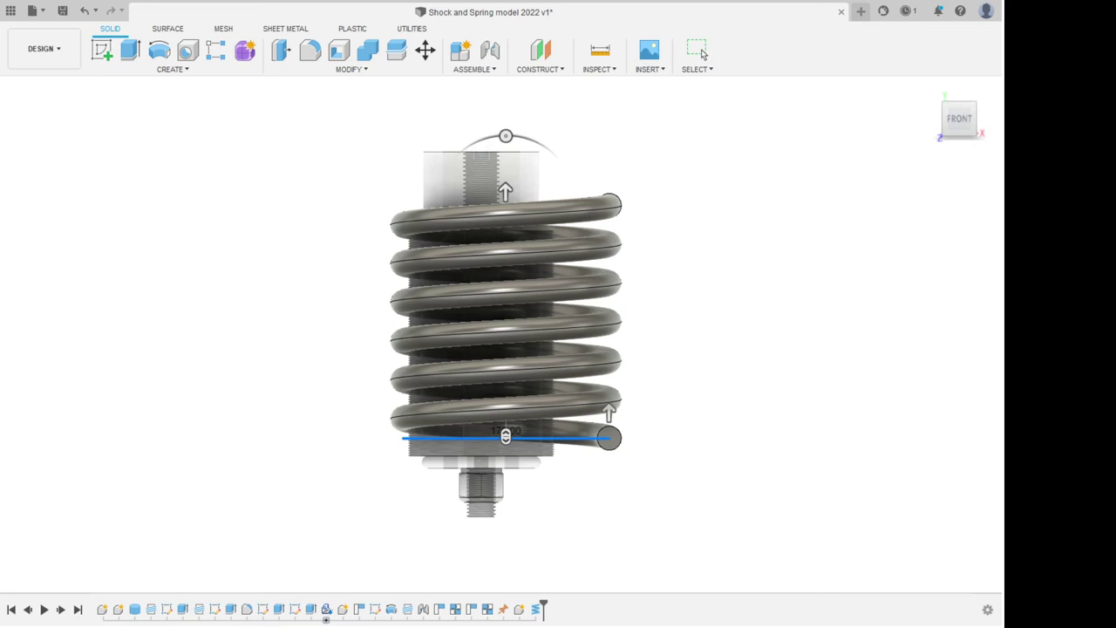
type("21")
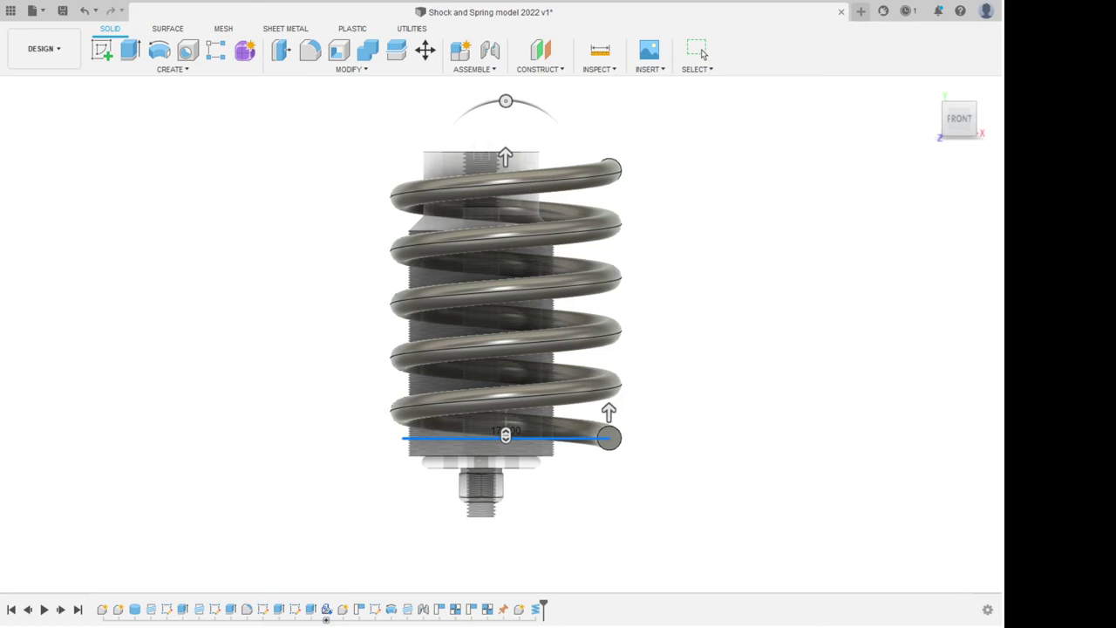
left_click(699, 51)
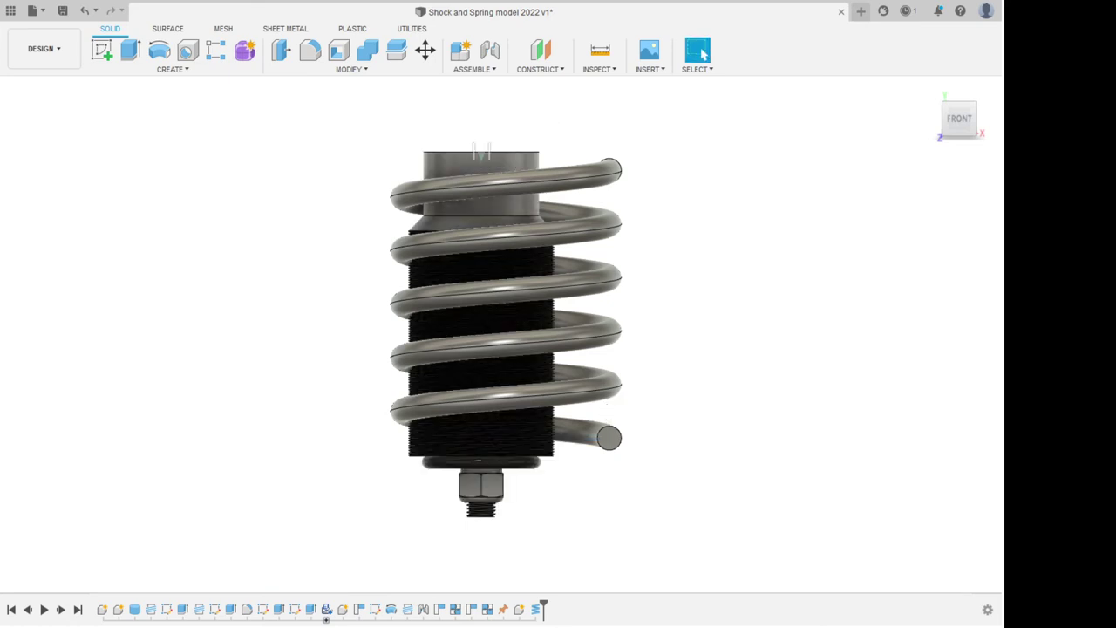
Examine the coil around the shock body from below and above, checking its fit and clearance.
middle_click_drag(523, 296, 528, 227, "shift")
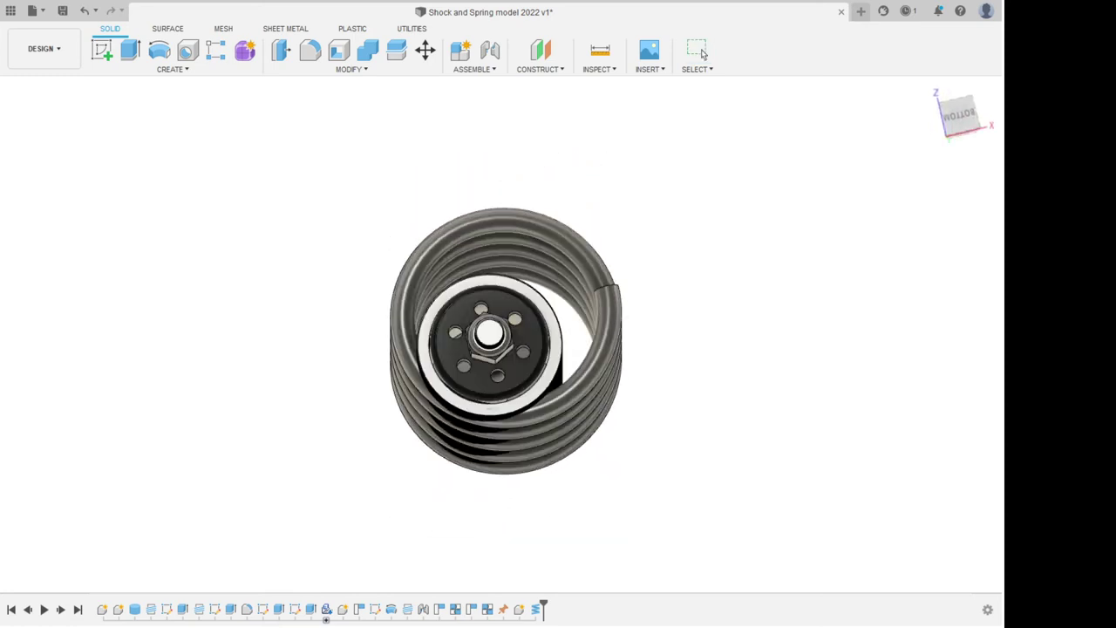
mouse_move(506, 334)
middle_mouse_down("shift")
mouse_move(506, 353)
mouse_move(506, 209)
mouse_move(507, 375)
mouse_move(508, 336)
middle_mouse_up("shift")
scroll(925, 436, "up", 3)
scroll(466, 219, "up", 4)
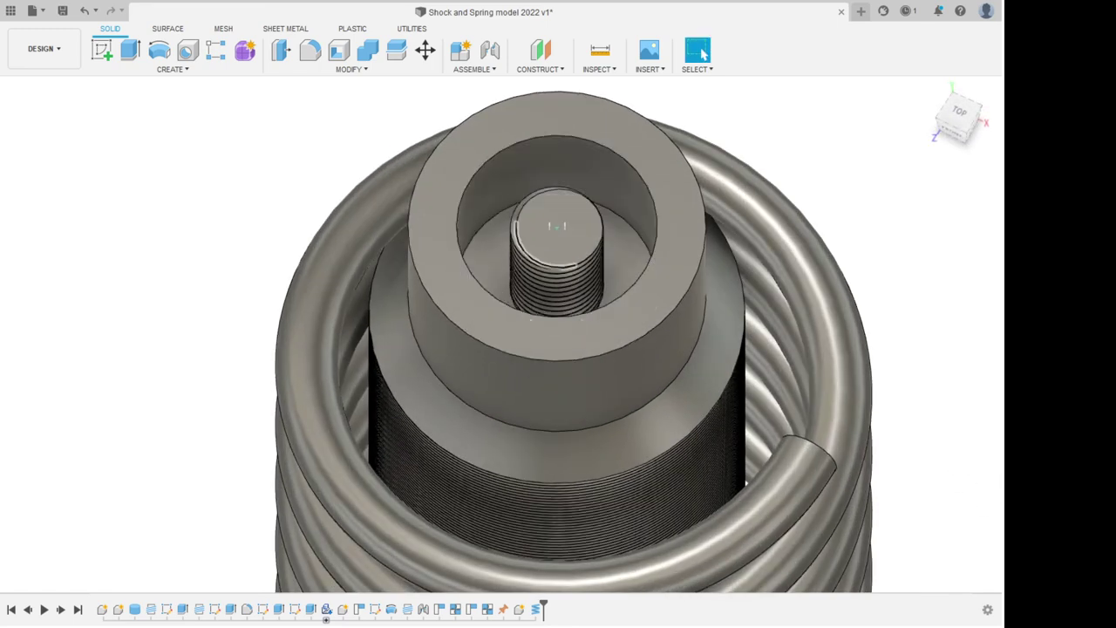
scroll(584, 338, "down", 4)
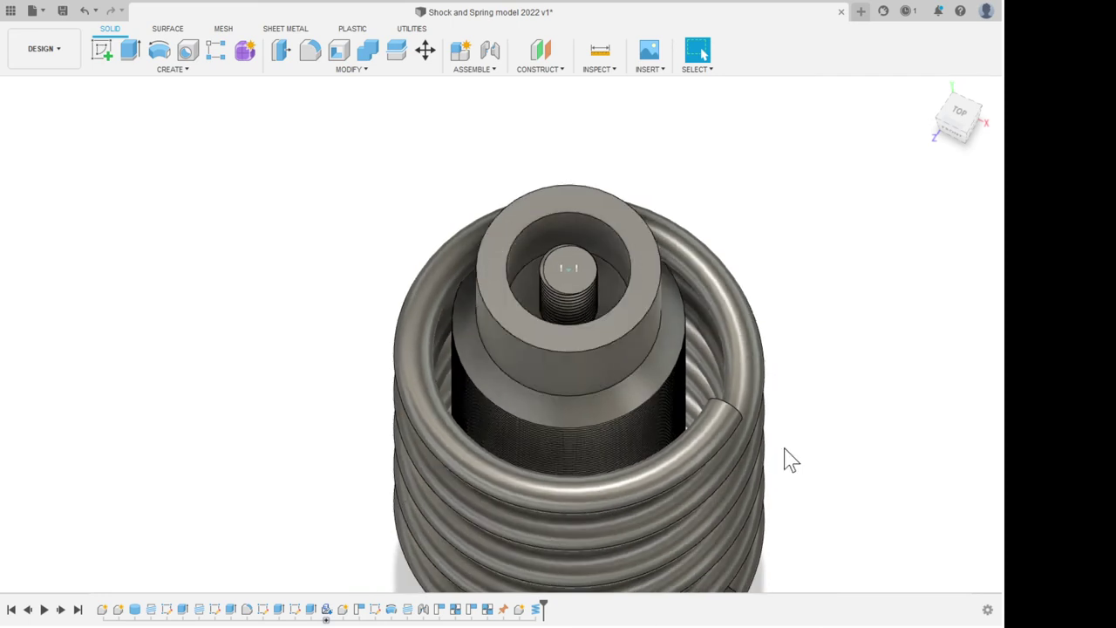
scroll(787, 449, "down", 4)
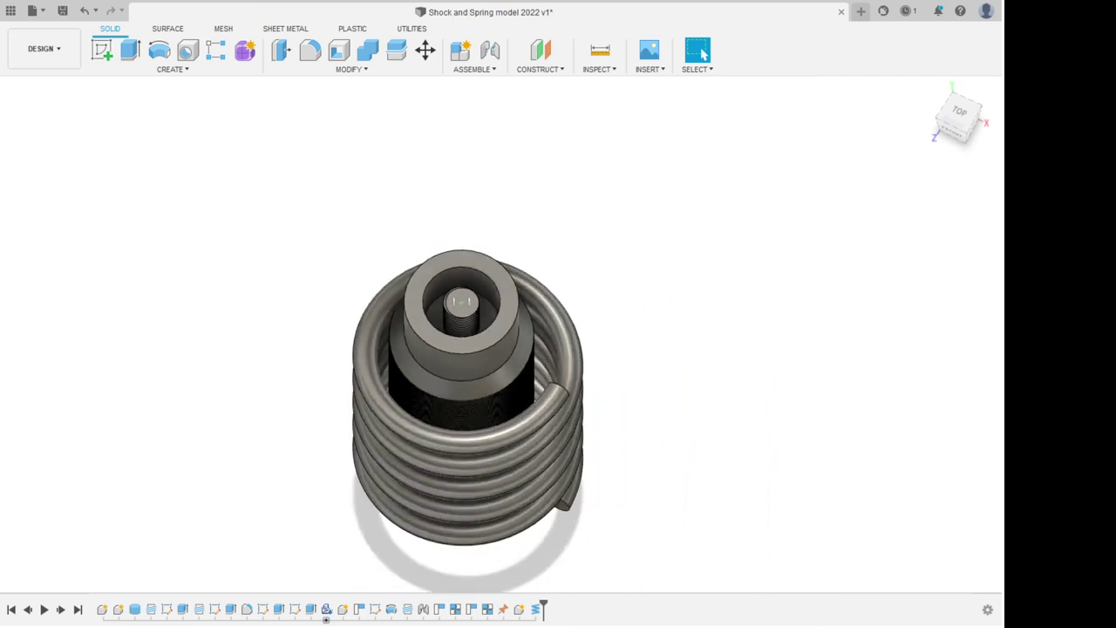
scroll(667, 586, "up", 4)
scroll(668, 588, "down", 2)
middle_click_drag(634, 337, 626, 301, "shift")
scroll(458, 485, "down", 4)
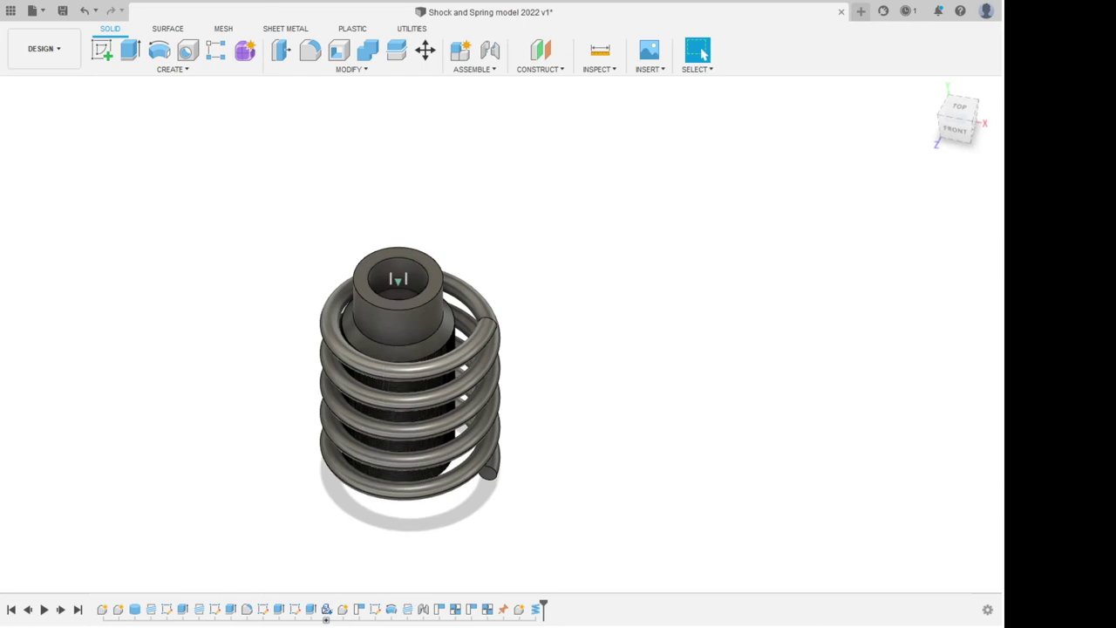
Hide the shock body and shaft parts so that only the coil spring is shown.
key("v")
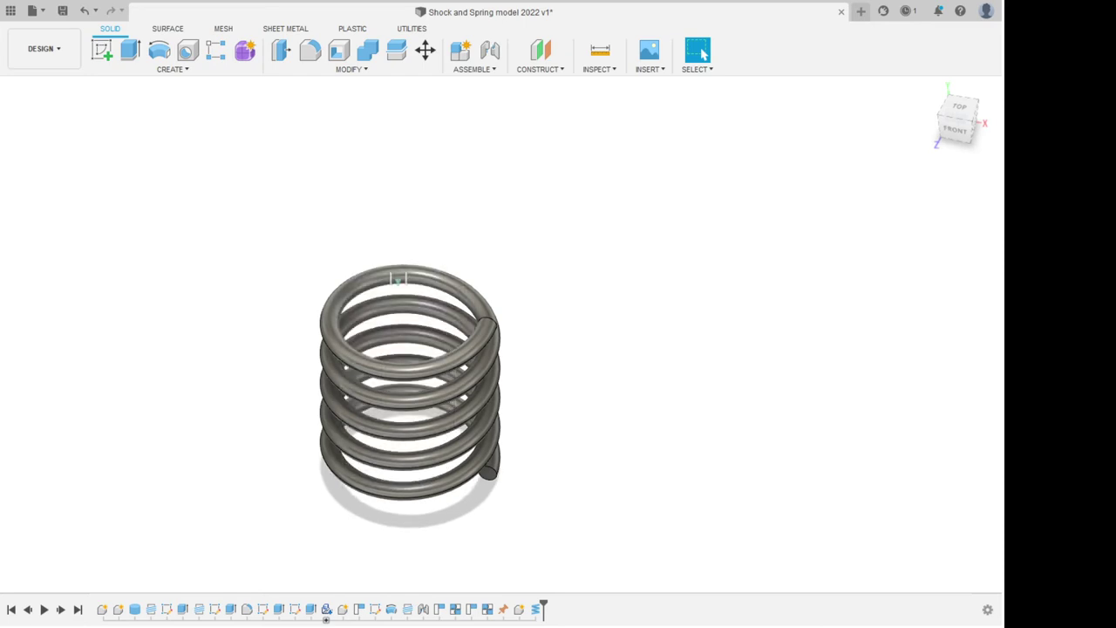
left_click(397, 279)
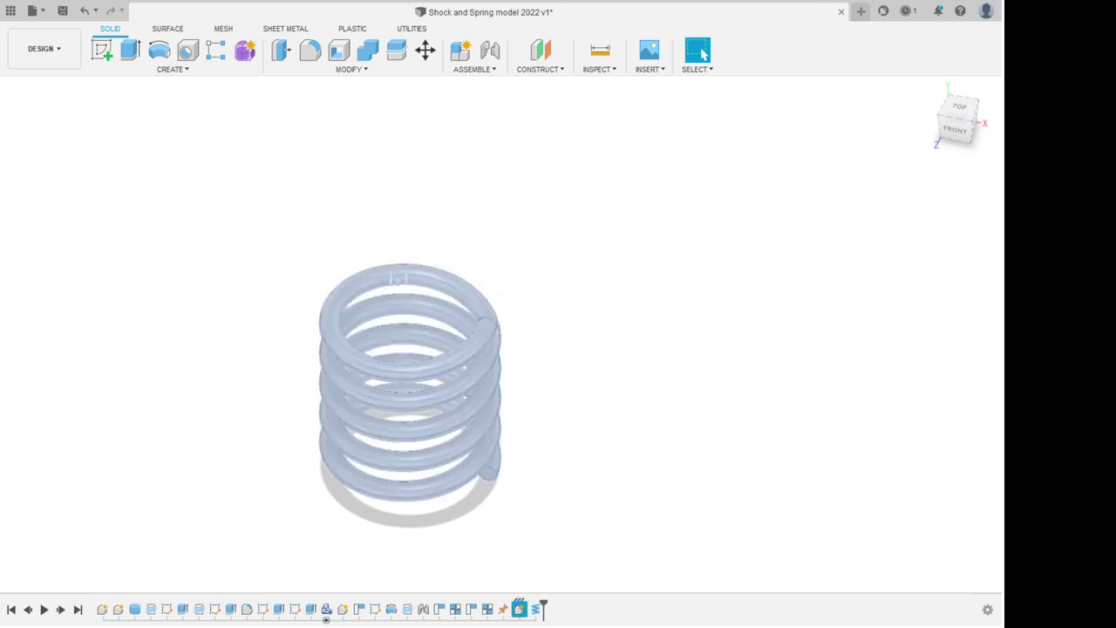
left_click(551, 393)
scroll(551, 392, "down", 1)
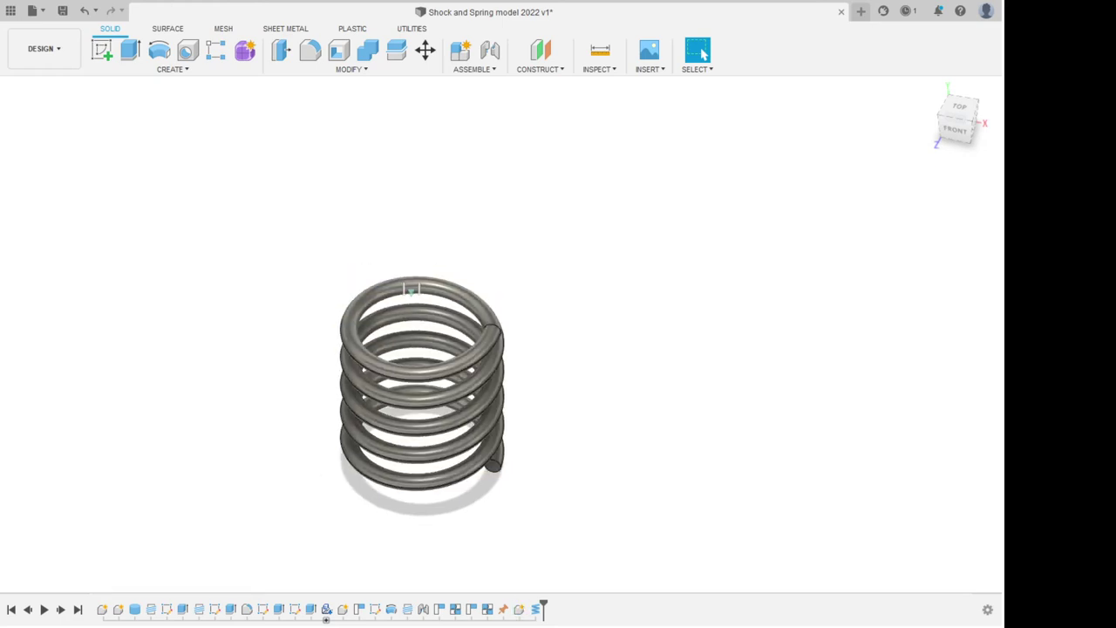
scroll(551, 393, "up", 3)
middle_click_drag(551, 392, 344, 327, "shift")
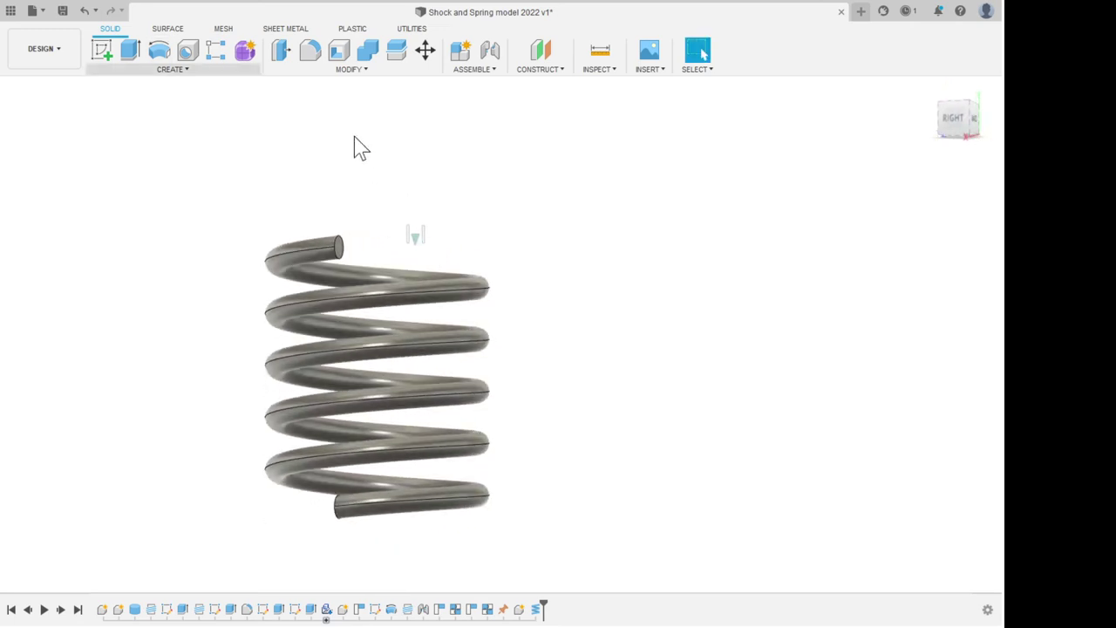
key("1")
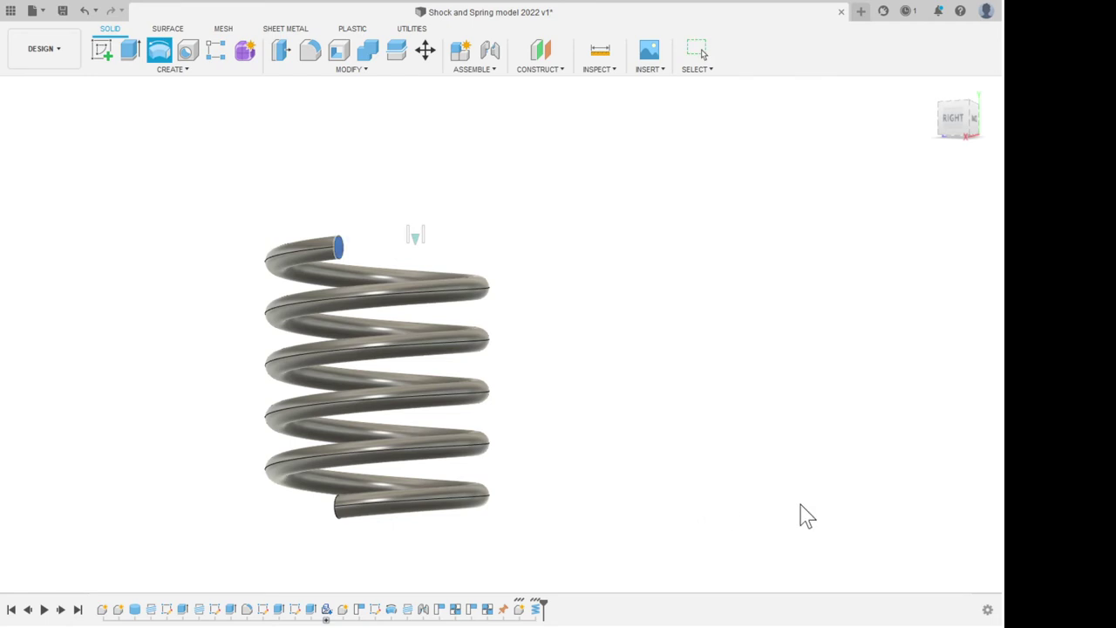
middle_click_drag(832, 414, 749, 483, "shift")
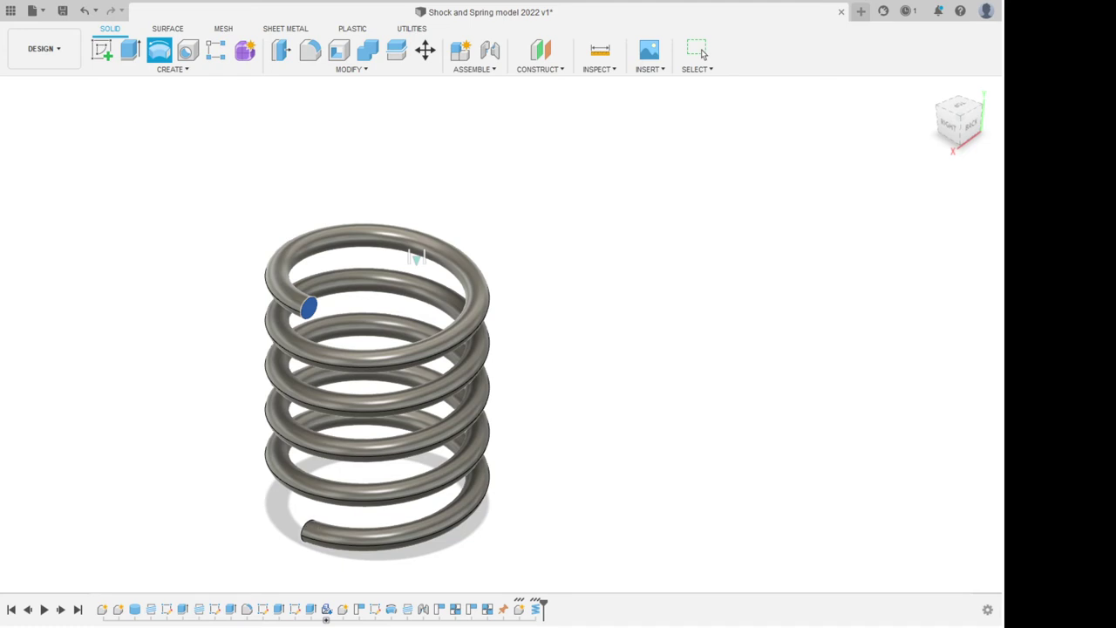
middle_click_drag(959, 593, 1003, 577, "shift")
key("Escape")
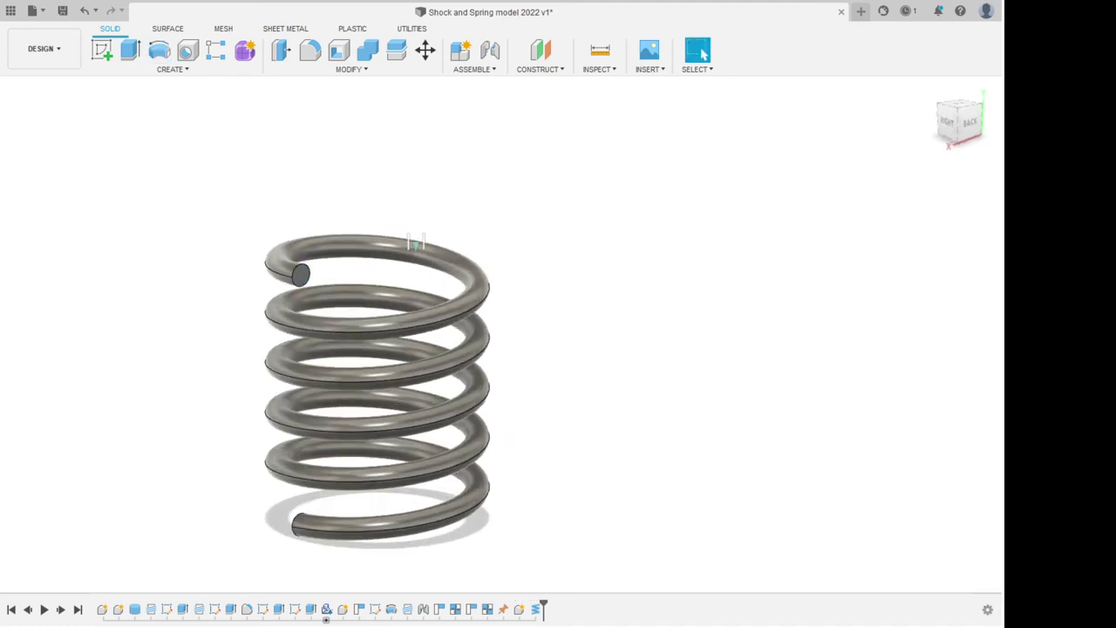
Sketch a vertical line about 280 mm long through the spring's centre axis on the XY plane, extending beyond both spring ends.
left_click(102, 51)
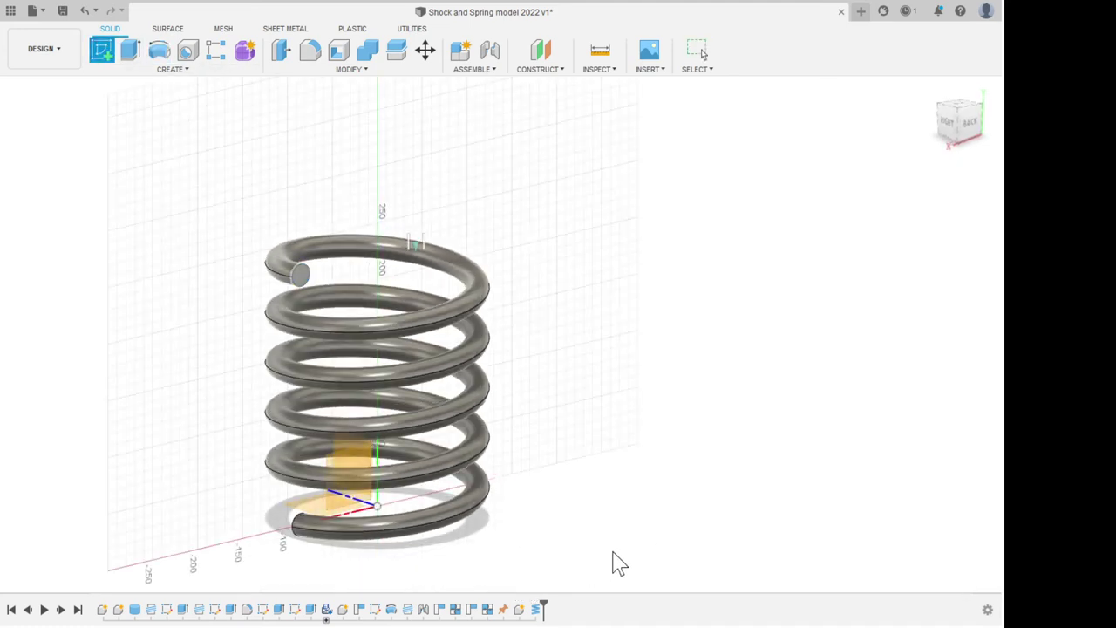
left_click(602, 562)
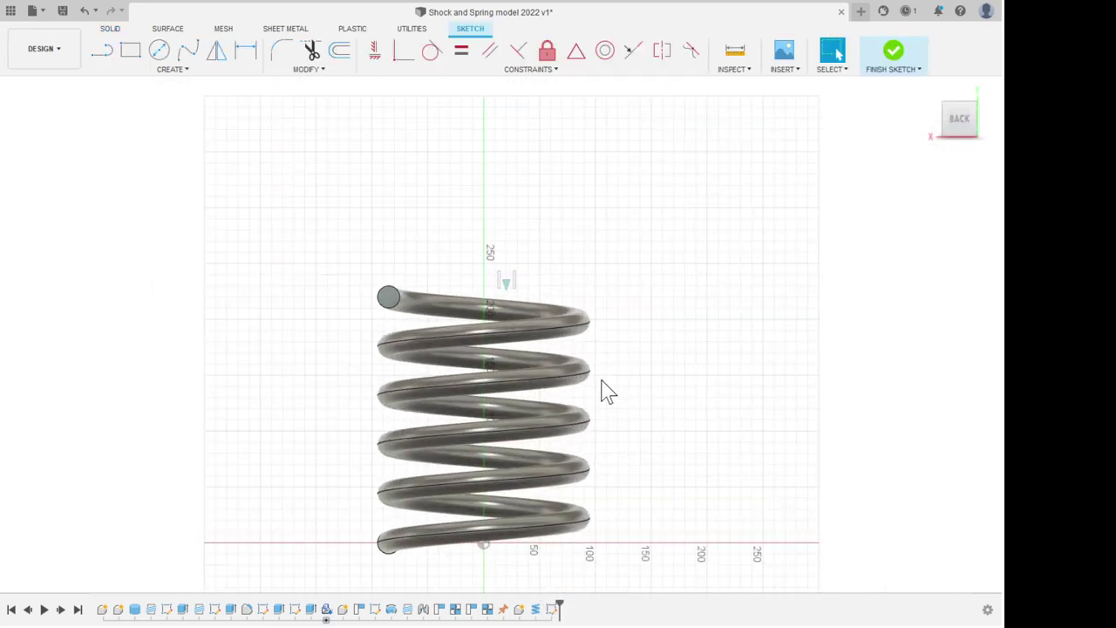
key("l")
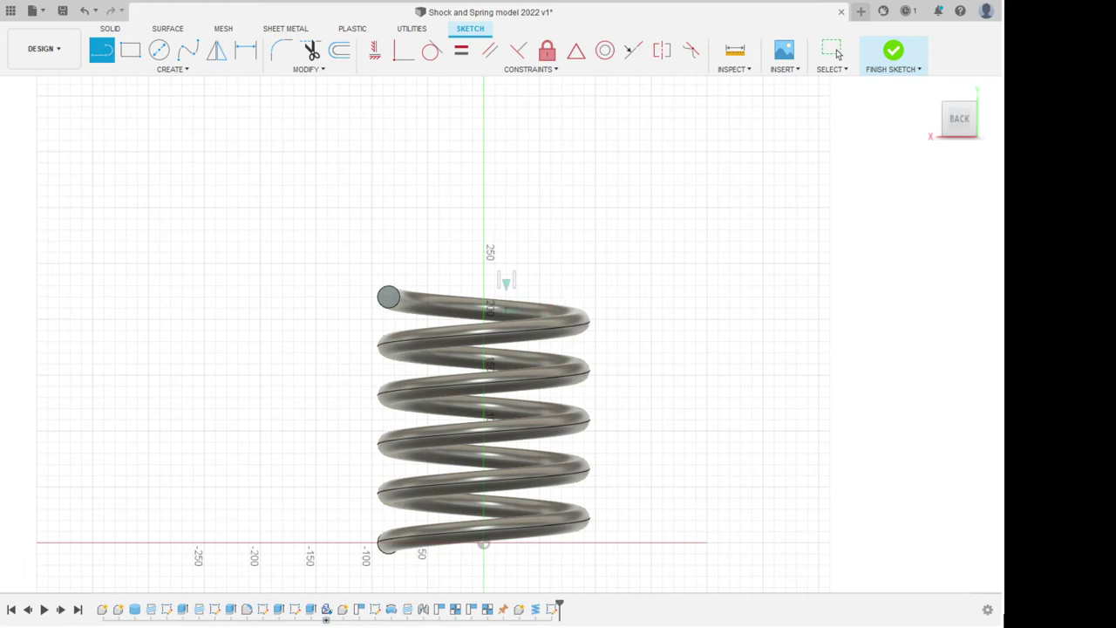
left_click(484, 264)
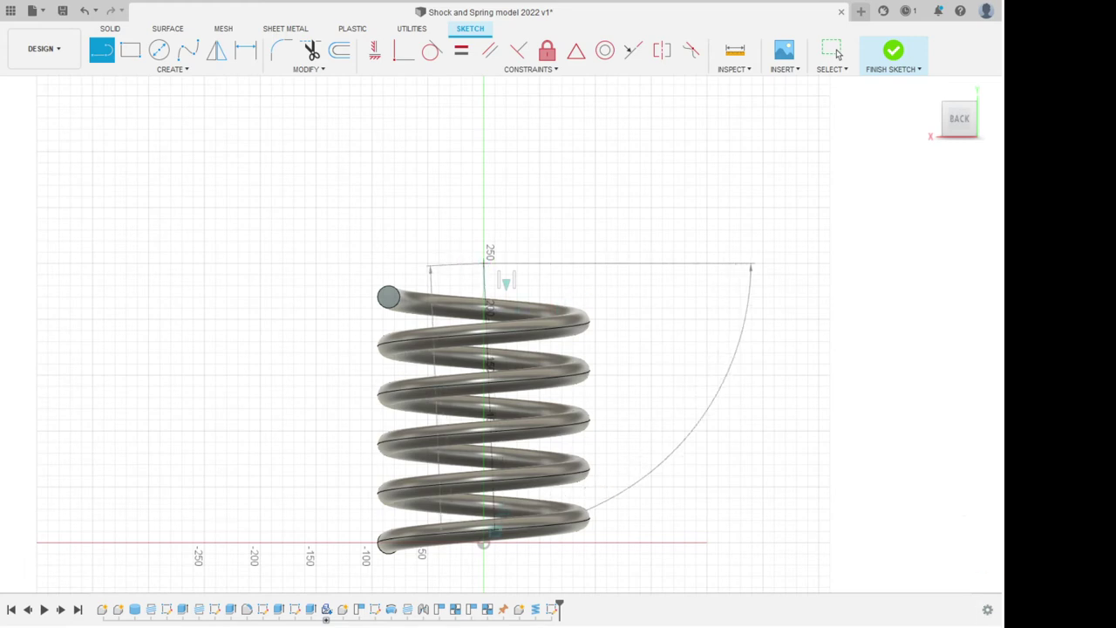
left_click(484, 575)
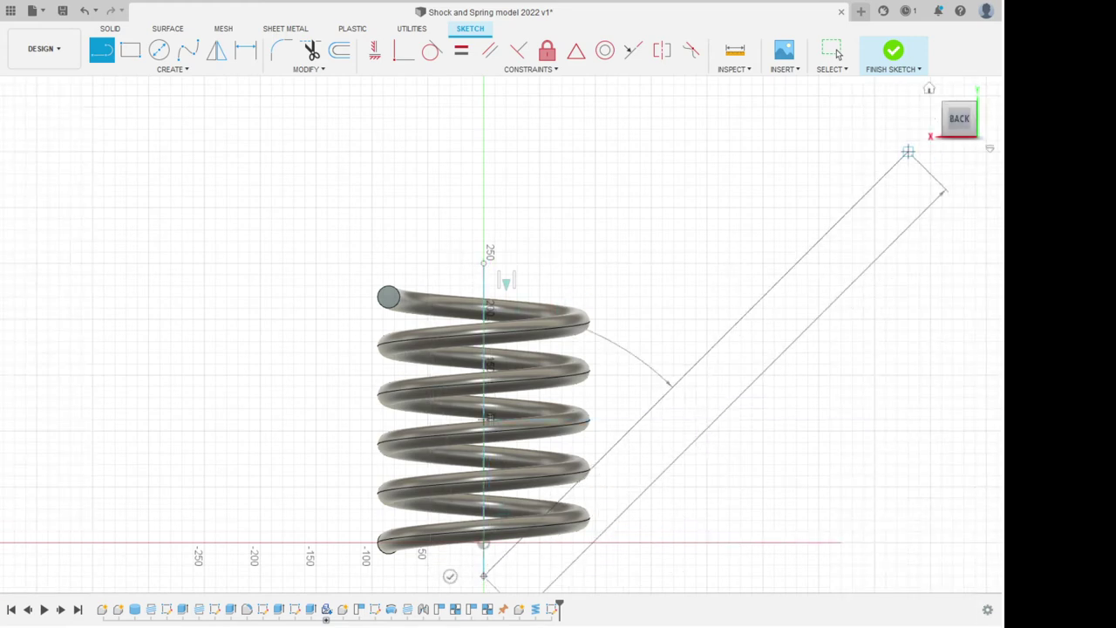
key("Escape")
left_click(893, 53)
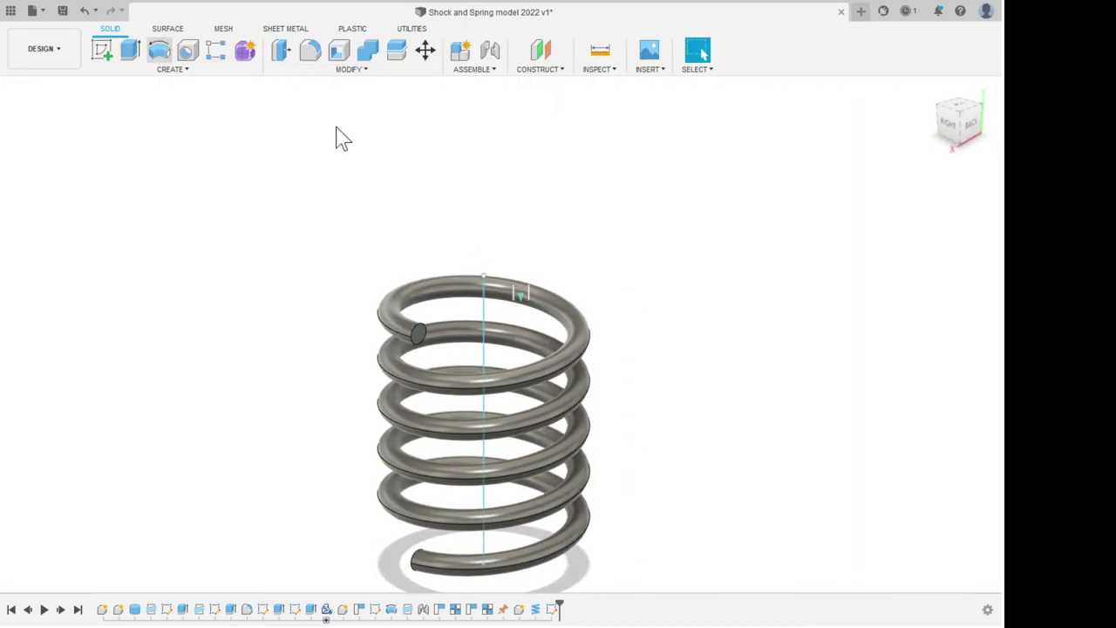
Revolve the spring's upper end face about 270° around the sketched centre line to form a flat closing coil.
left_click(159, 50)
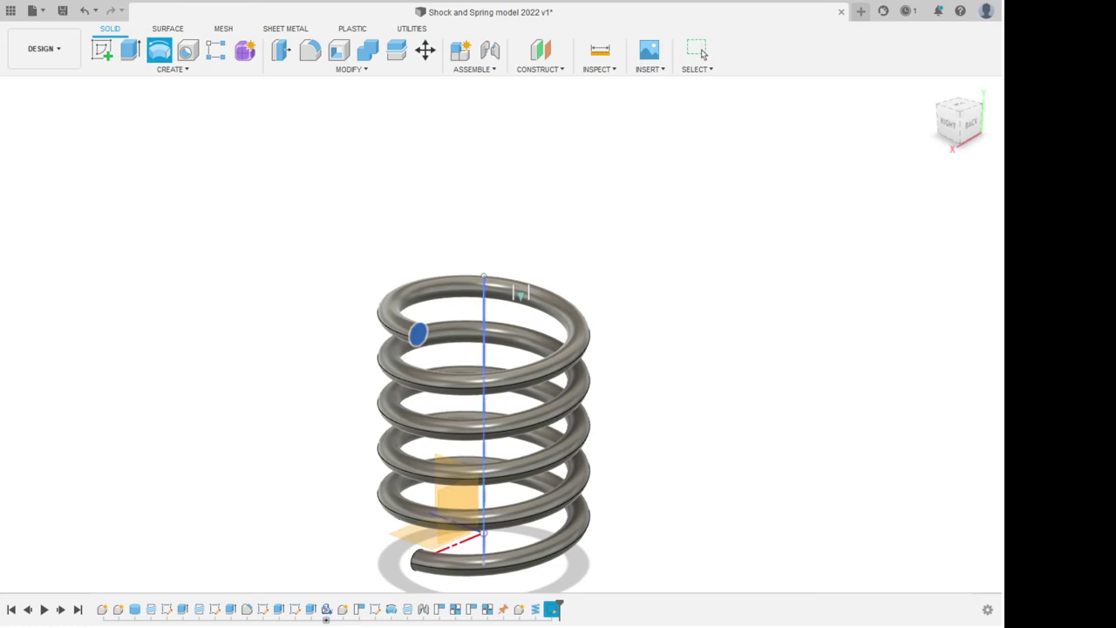
left_click(484, 366)
middle_click_drag(484, 366, 440, 323, "shift")
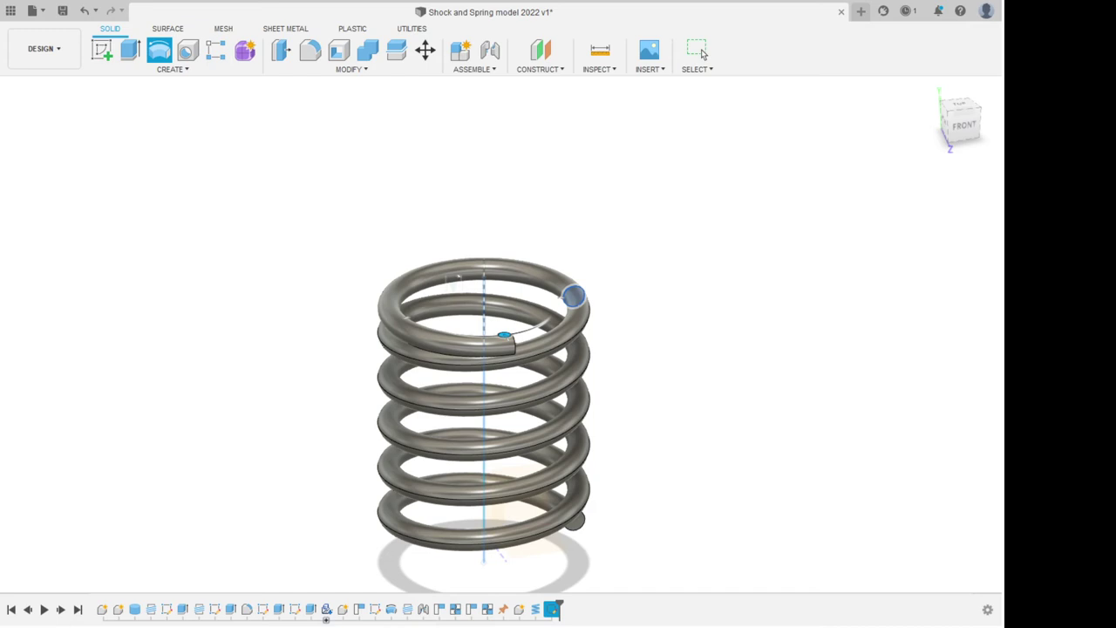
key("Return")
Revolve the spring's lower end face about 270° around the vertical origin axis to form the matching flat closing coil.
middle_click_drag(654, 366, 661, 250, "shift")
scroll(661, 250, "down", 3)
scroll(636, 449, "up", 3)
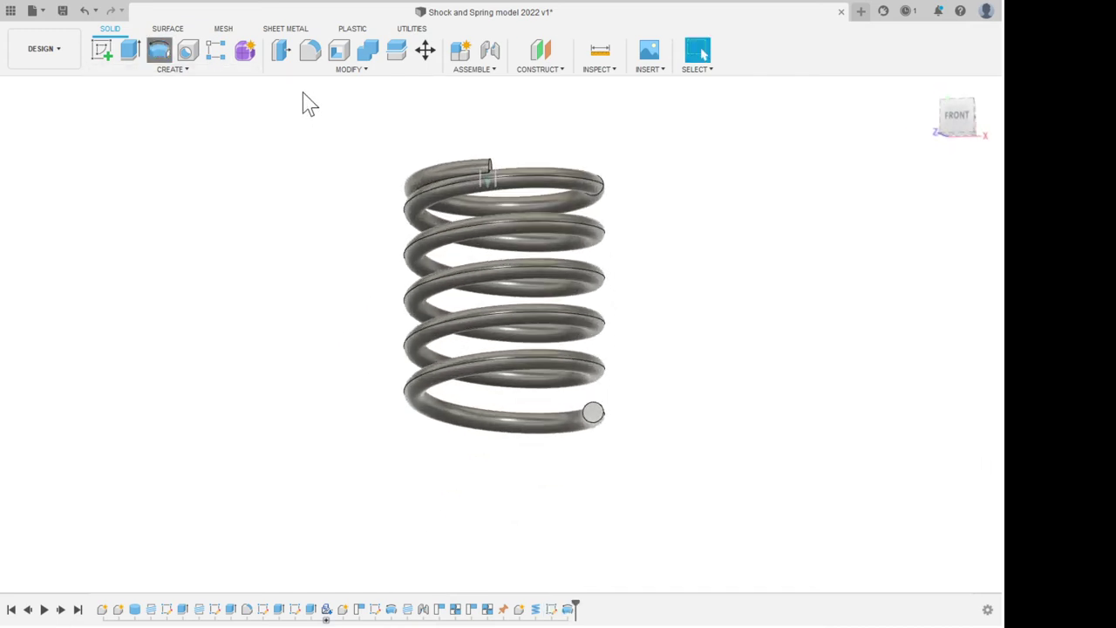
left_click(591, 412)
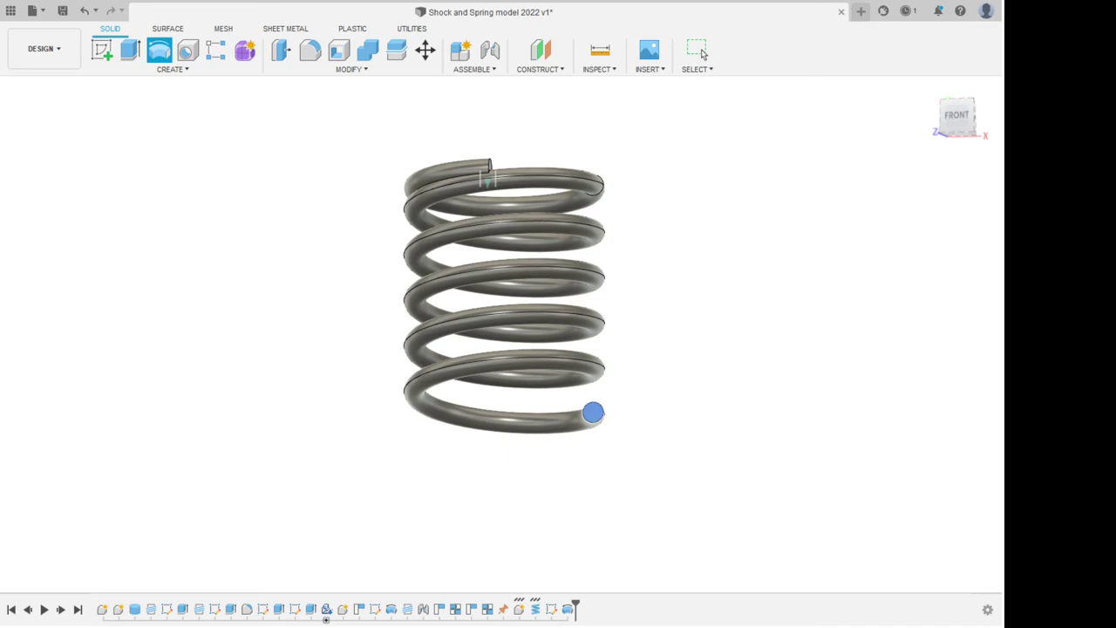
middle_click_drag(992, 419, 965, 529, "shift")
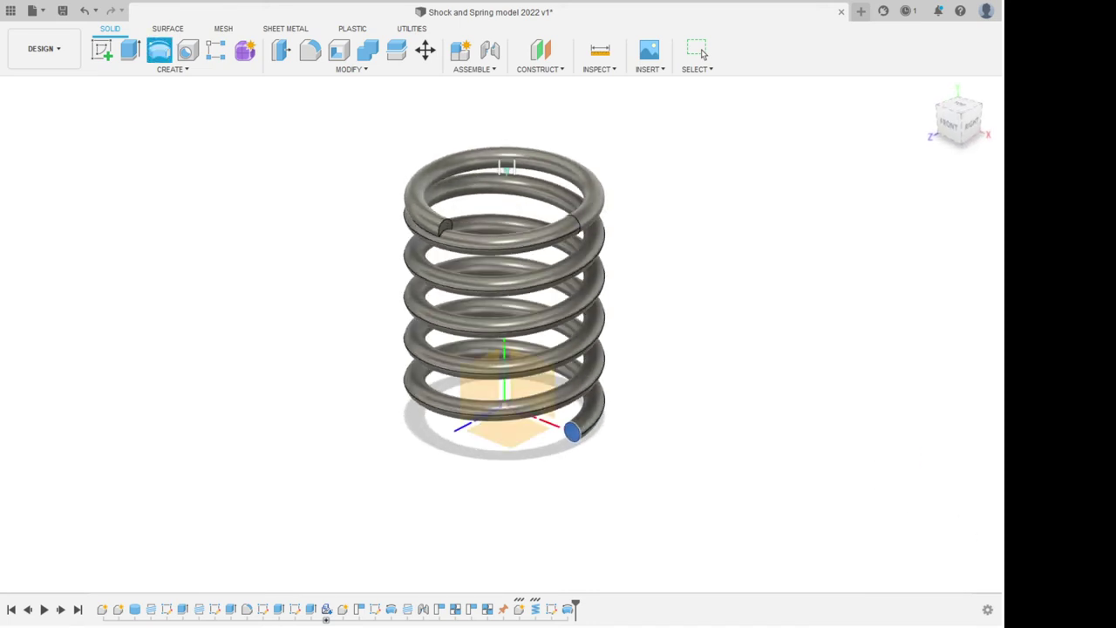
left_click(504, 386)
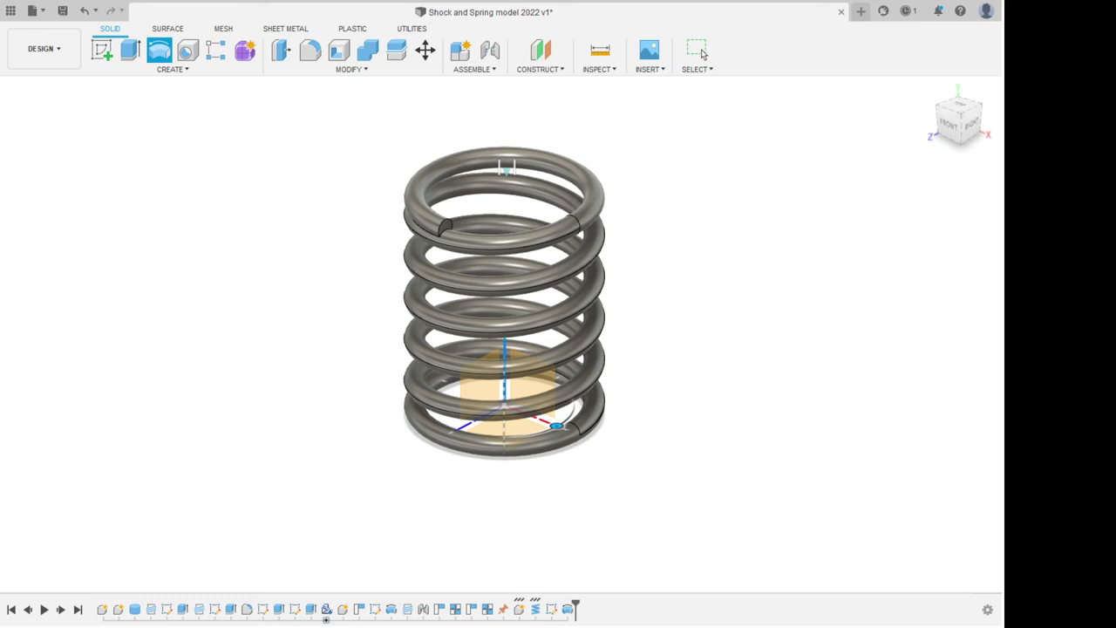
type("370")
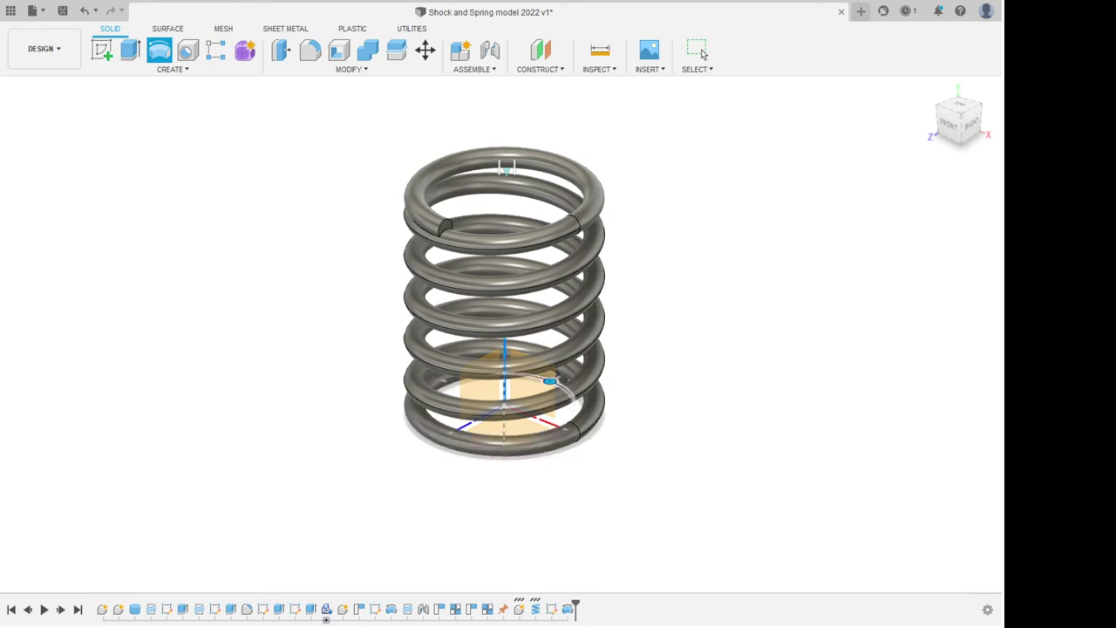
middle_click_drag(610, 348, 375, 305, "shift")
left_click(703, 54)
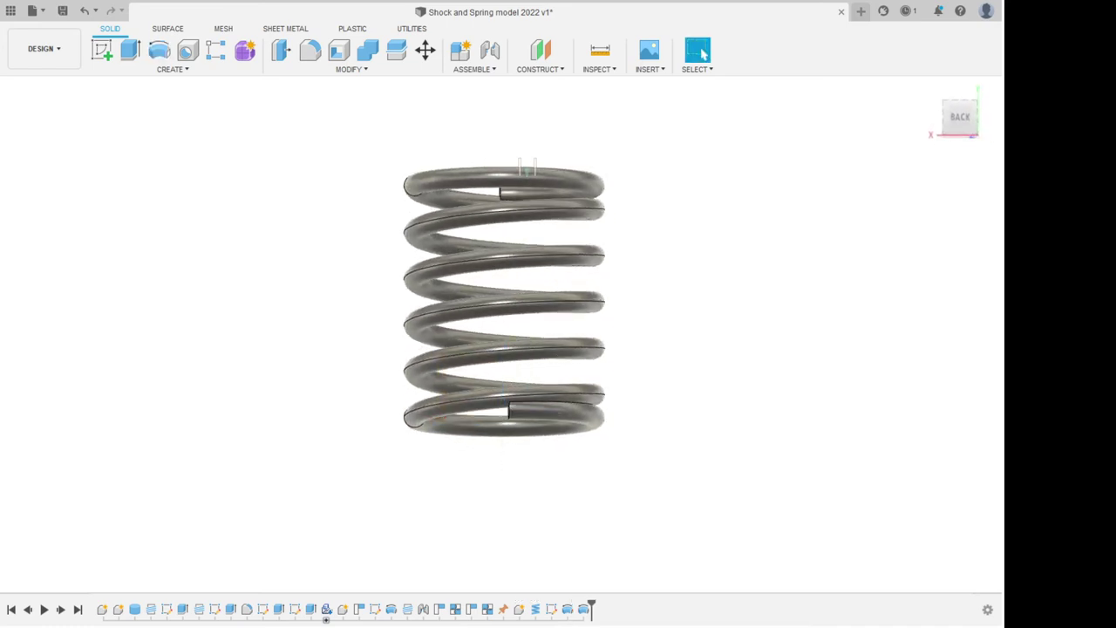
middle_click_drag(504, 301, 348, 357)
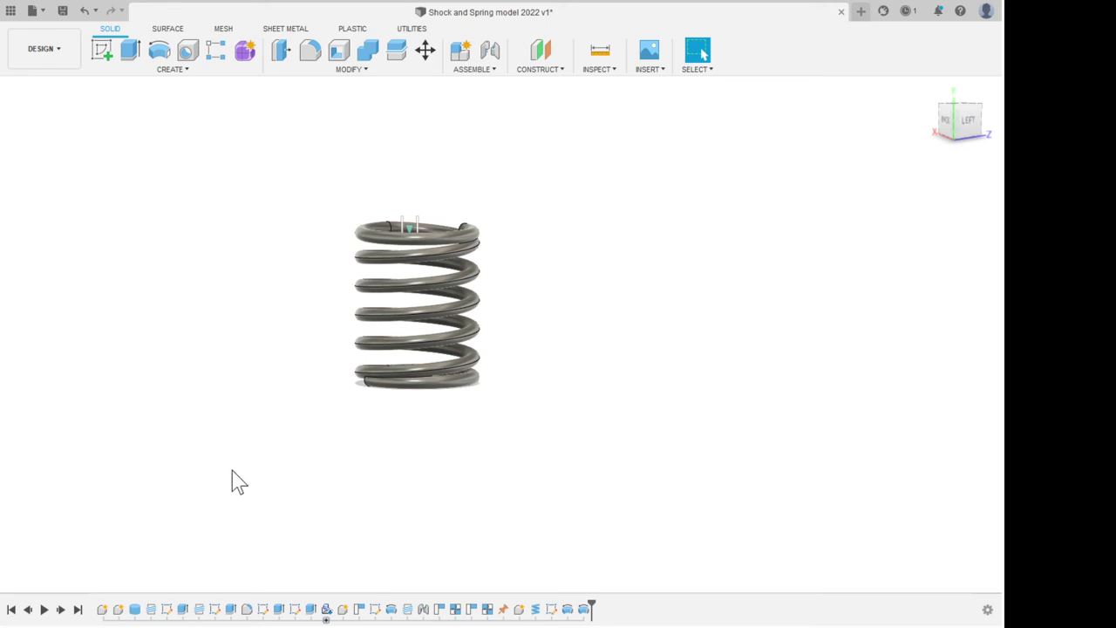
Show the shock body and shaft parts again inside the coil spring and check how the spring sits around them.
left_click(108, 467)
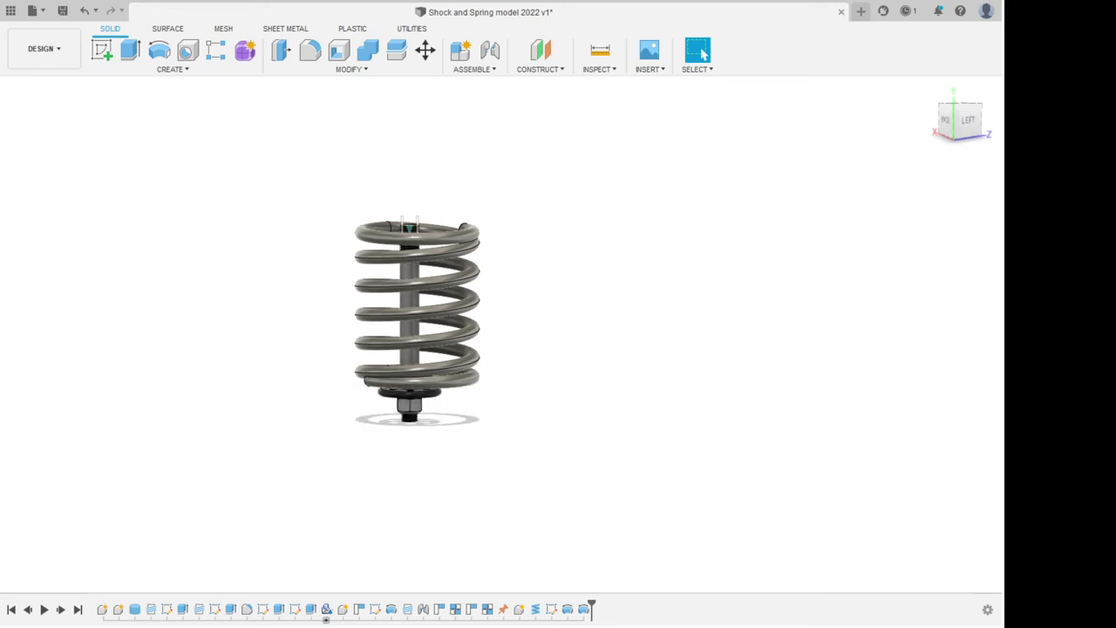
scroll(516, 338, "up", 4)
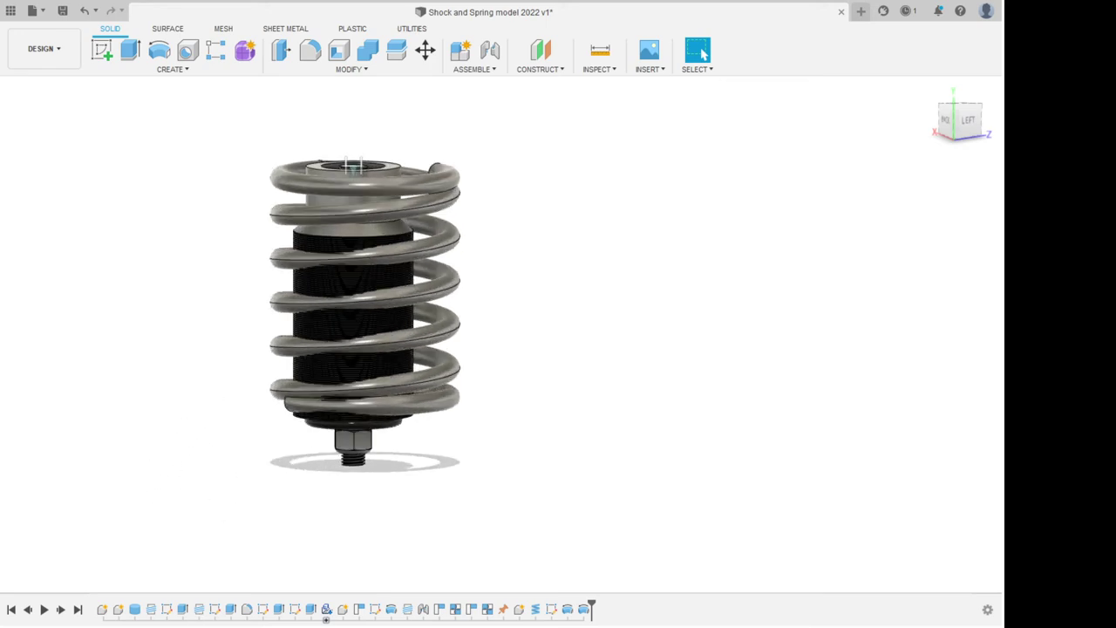
scroll(506, 258, "down", 3)
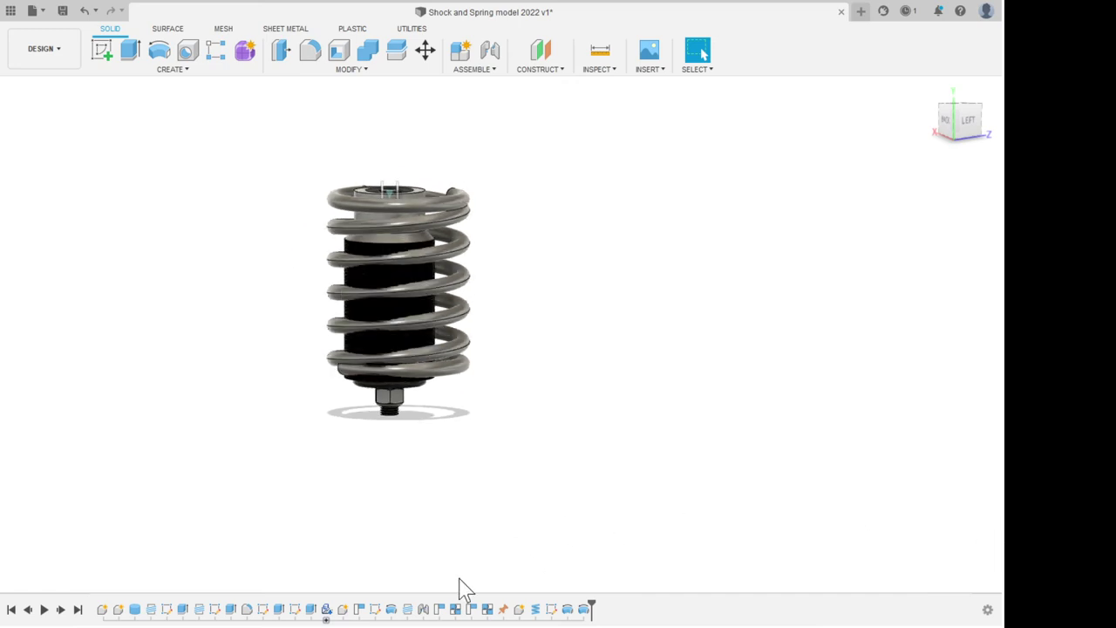
scroll(966, 357, "down", 2)
scroll(245, 165, "up", 3)
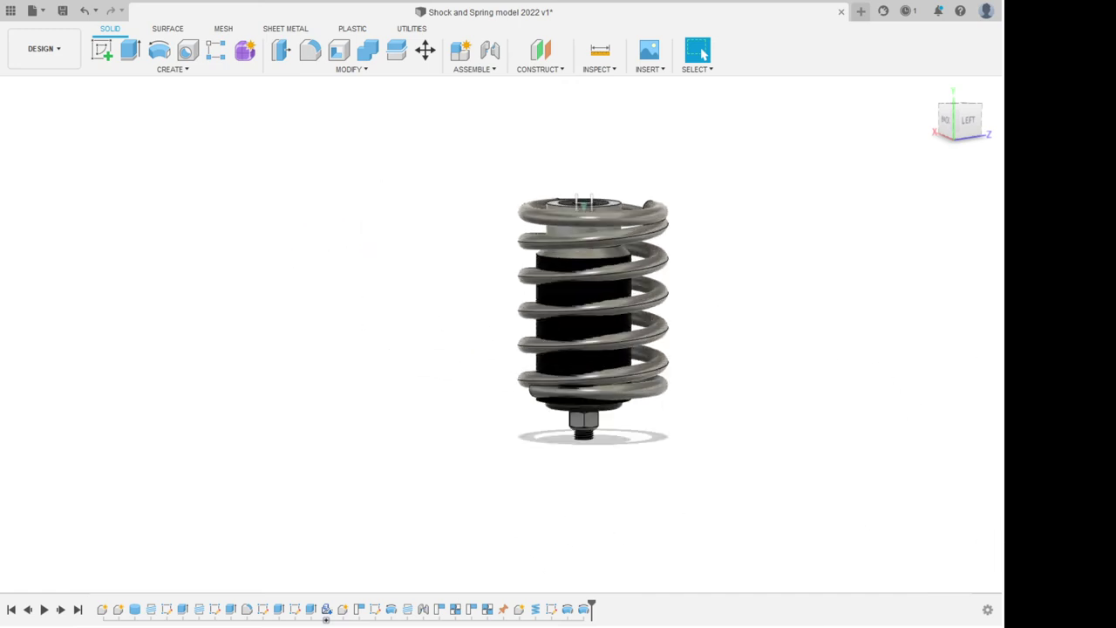
middle_click_drag(227, 331, 192, 523, "shift")
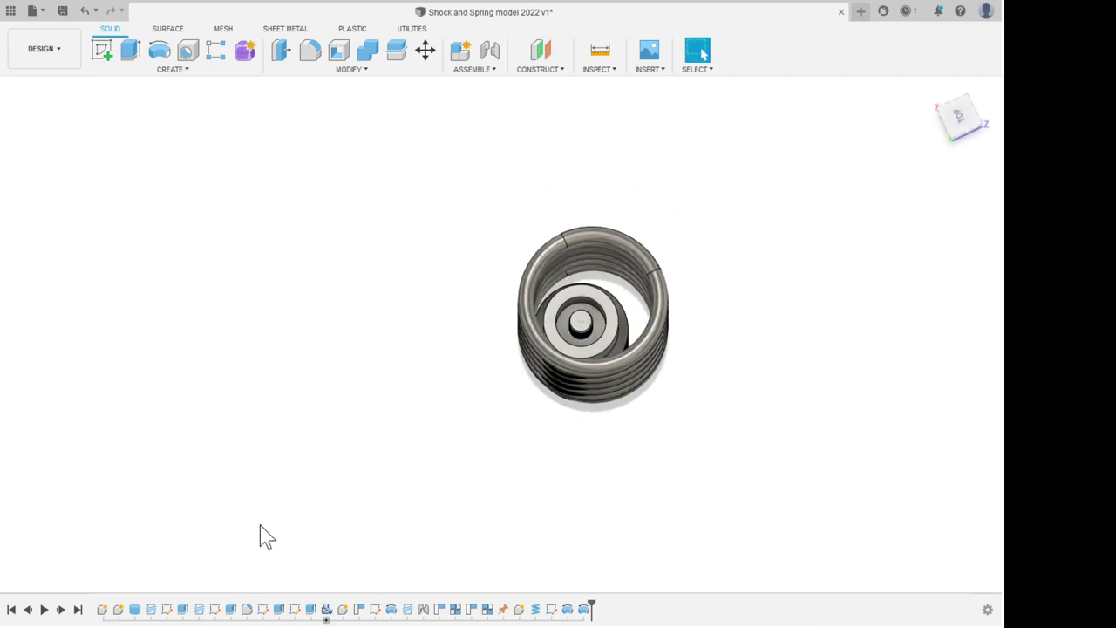
left_click(119, 608)
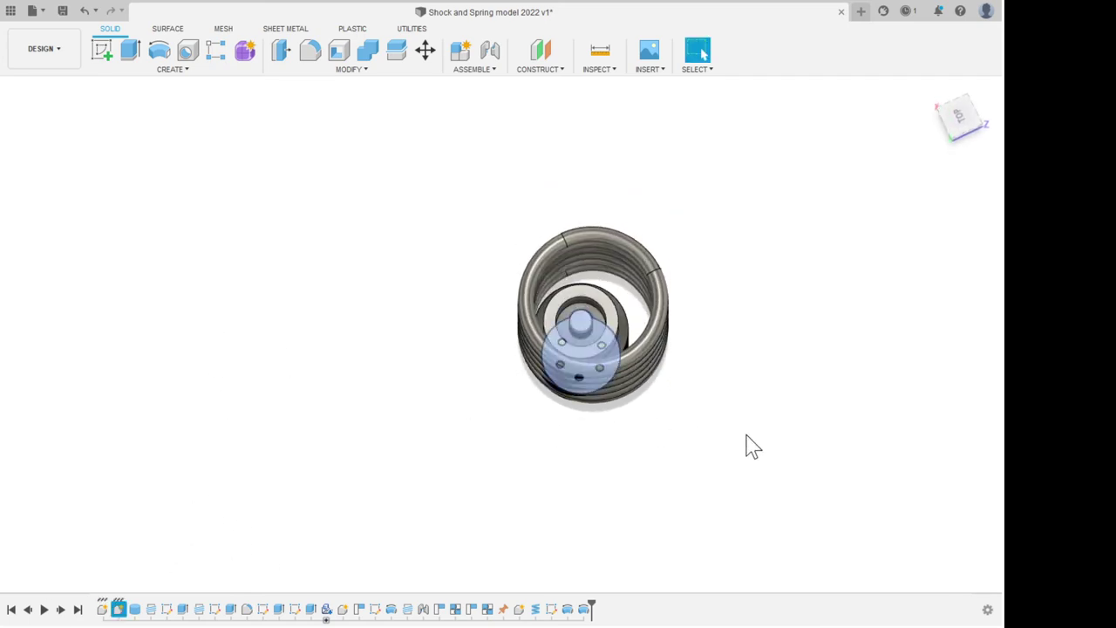
left_click(889, 456)
middle_click_drag(872, 475, 871, 198, "shift")
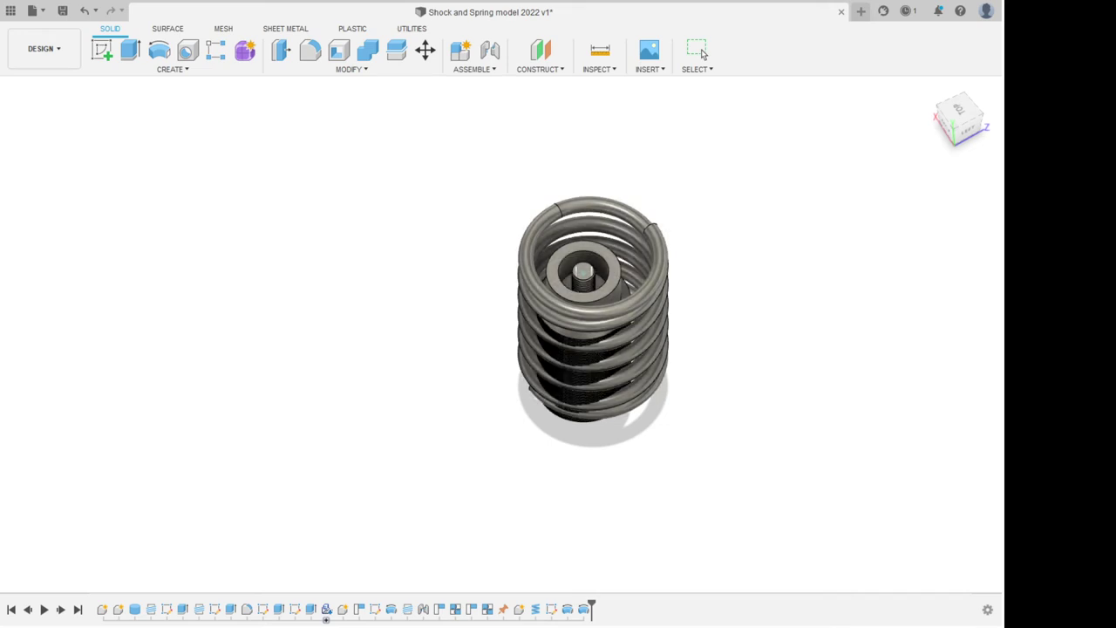
left_click(520, 610)
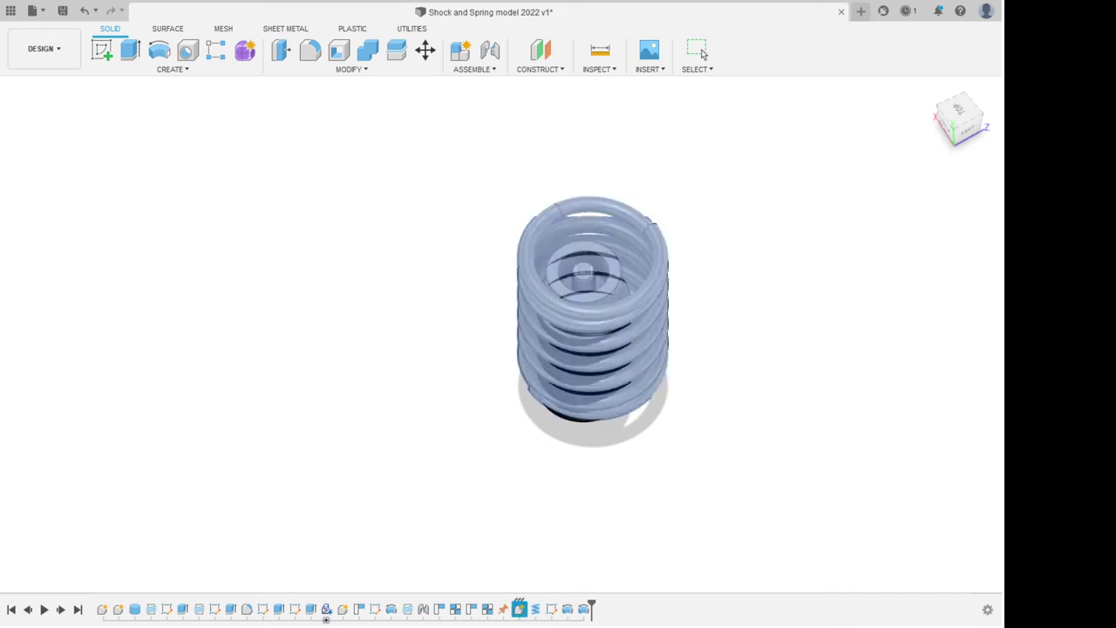
left_click(584, 271)
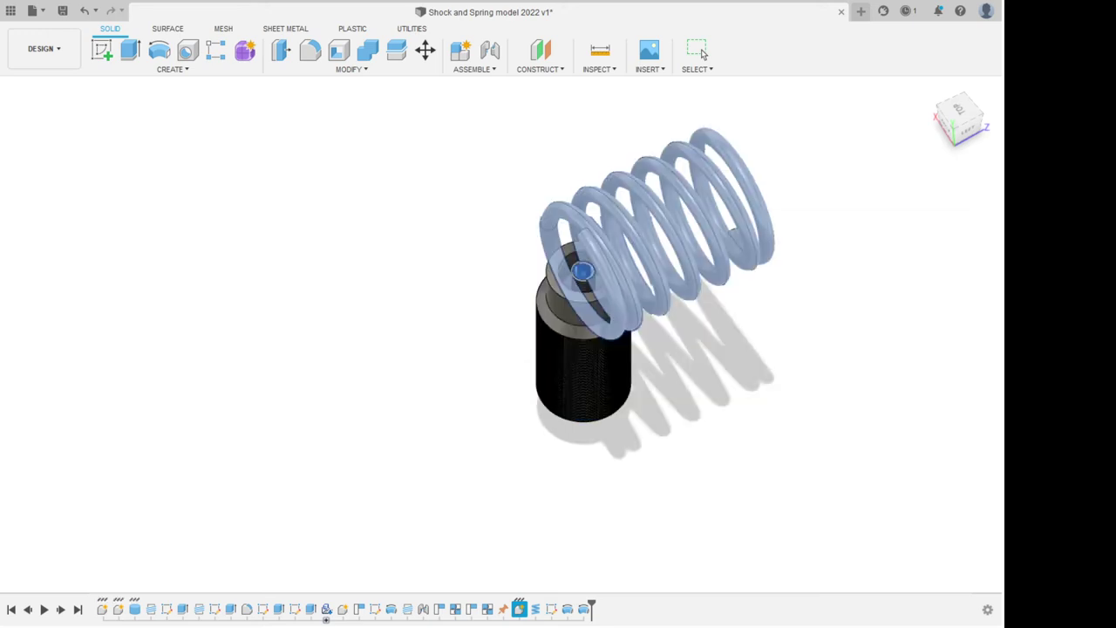
scroll(701, 333, "up", 3)
middle_click_drag(701, 333, 604, 240, "shift")
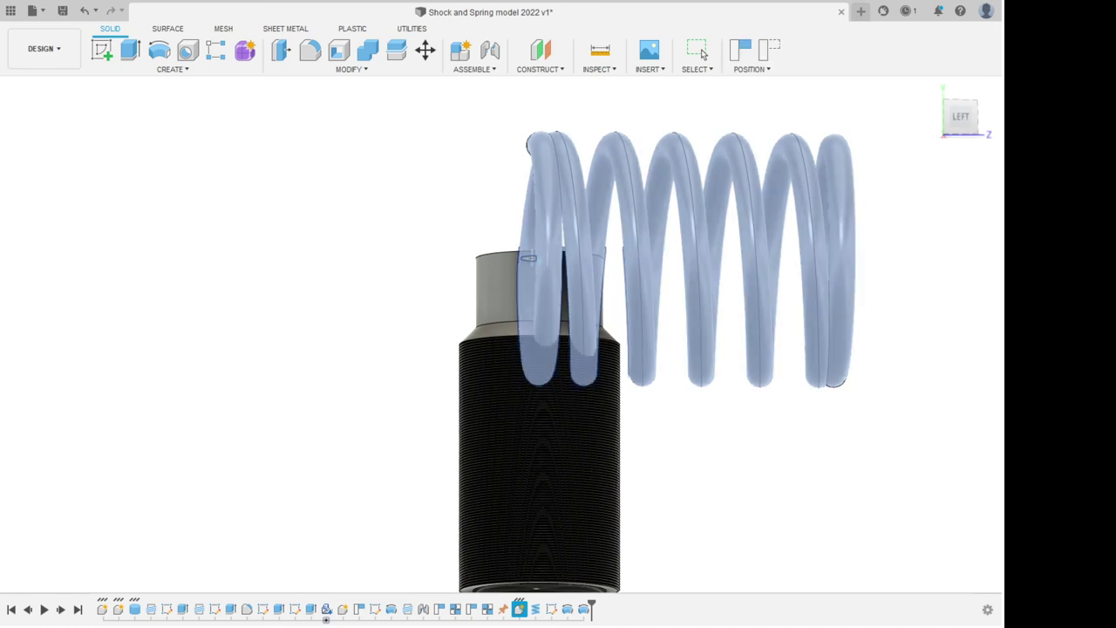
middle_click_drag(603, 384, 728, 403, "shift")
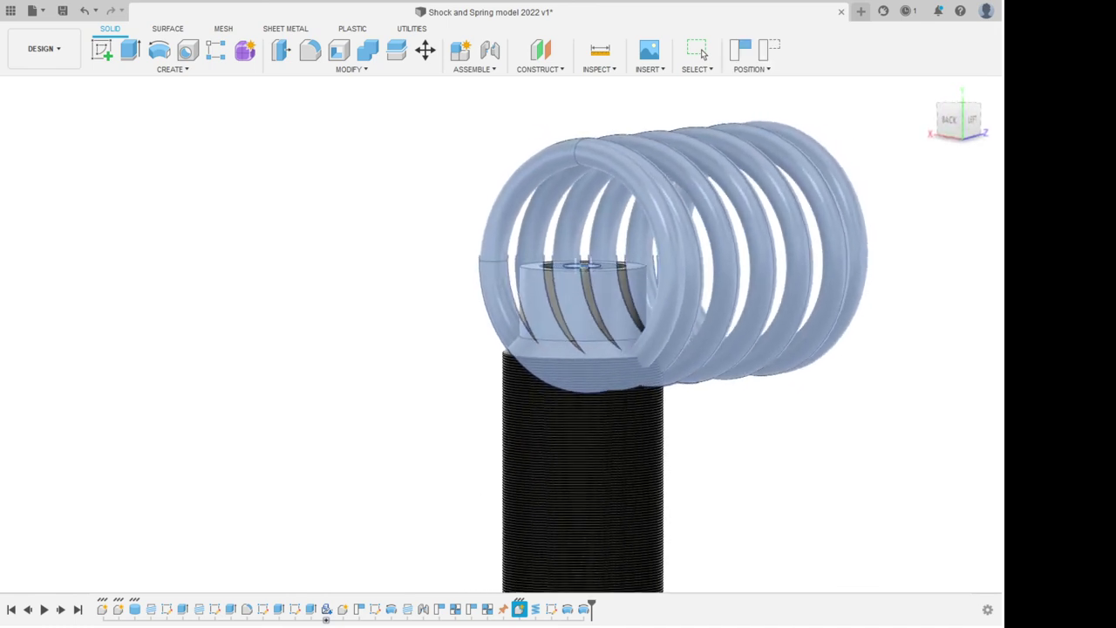
key("Escape")
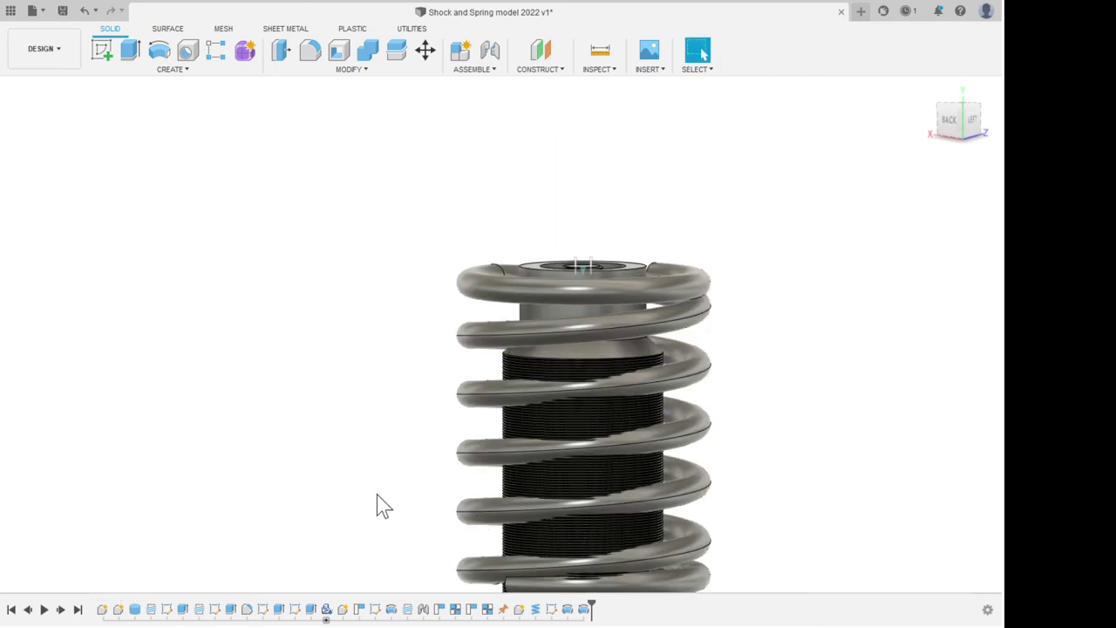
Sketch a circle about 200 mm in diameter, centred on the origin, on the horizontal plane at the spring's lower end.
scroll(831, 399, "down", 3)
middle_click_drag(592, 375, 570, 558, "shift")
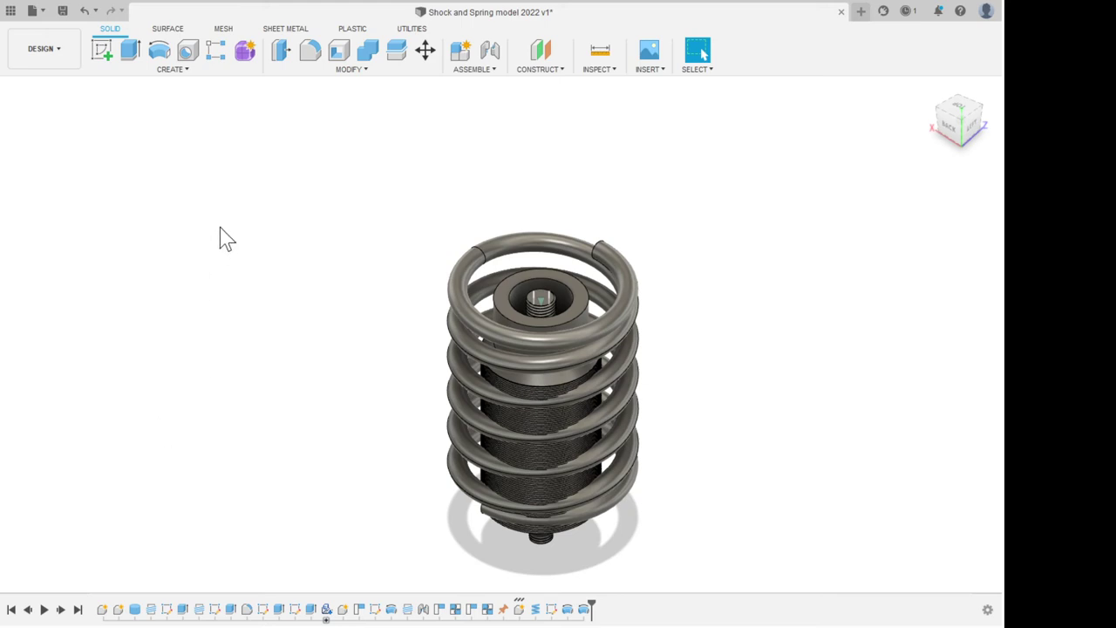
left_click(102, 51)
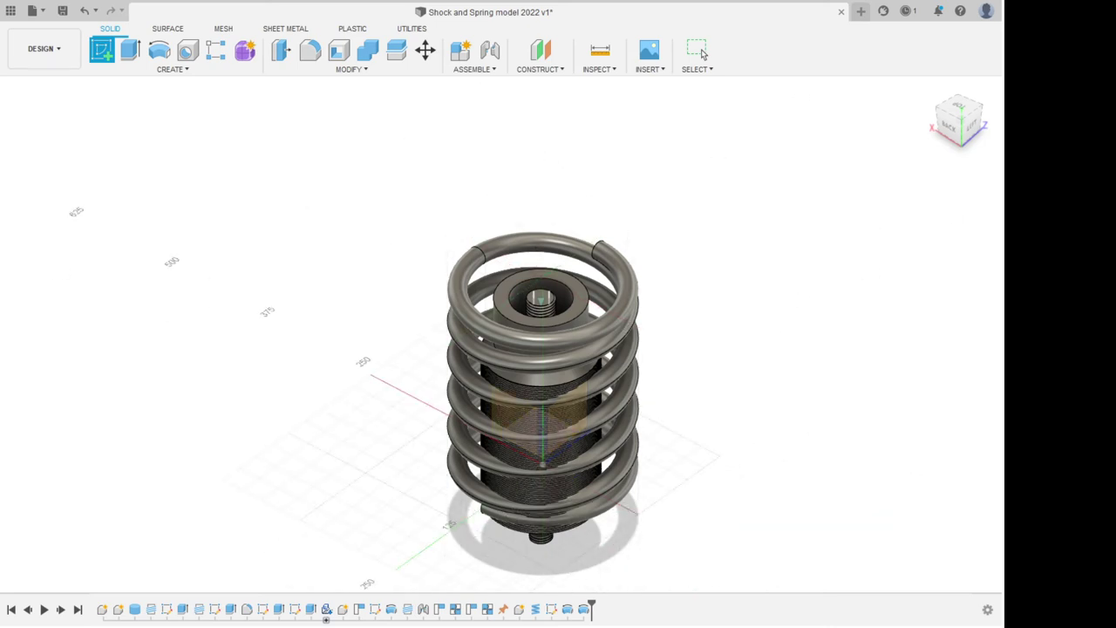
mouse_move(541, 423)
middle_mouse_down("shift")
mouse_move(636, 427)
mouse_move(667, 501)
middle_mouse_up("shift")
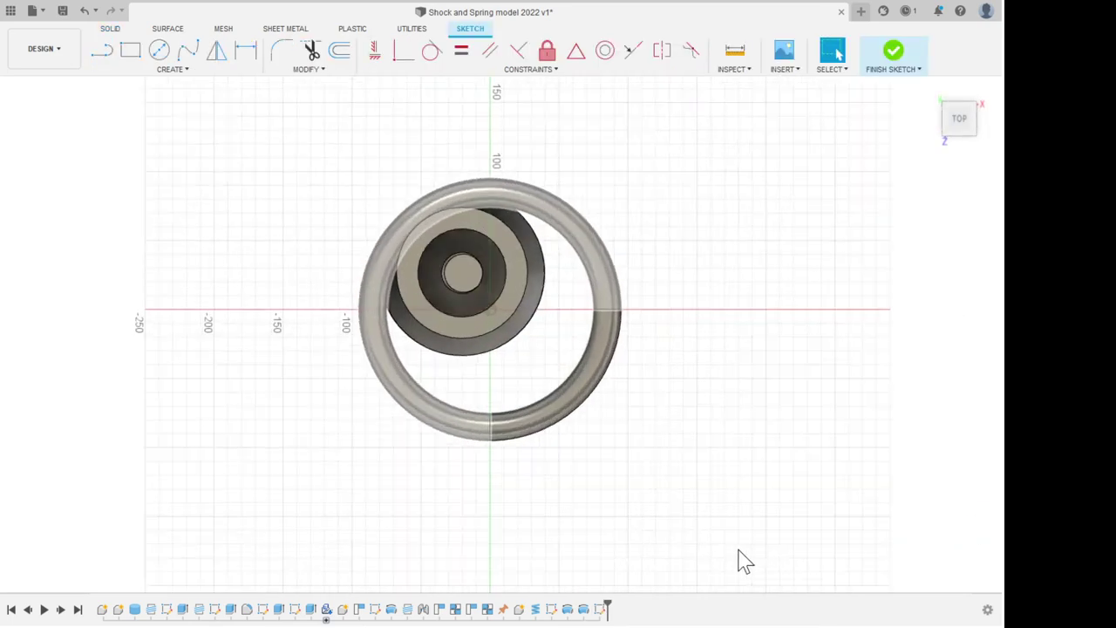
left_click(159, 50)
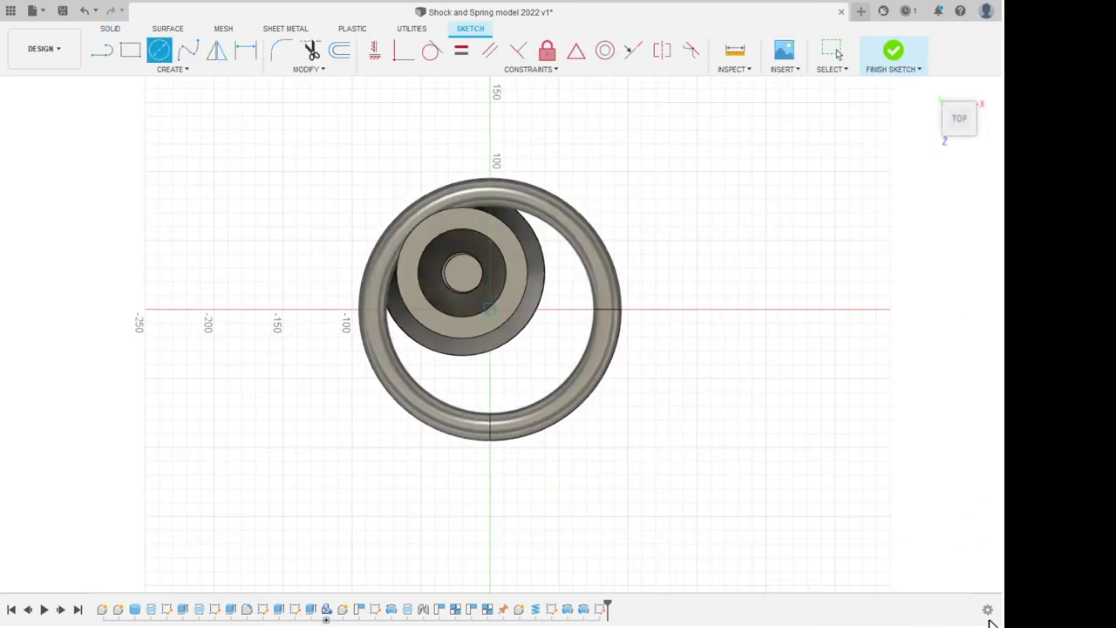
left_click(489, 309)
left_click(490, 171)
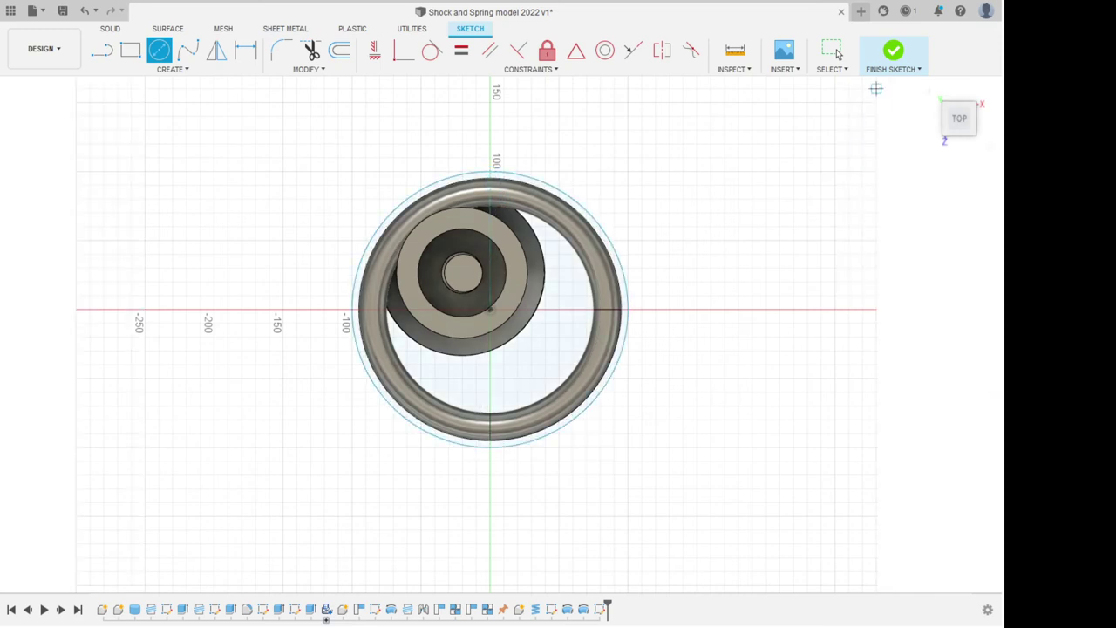
left_click(893, 50)
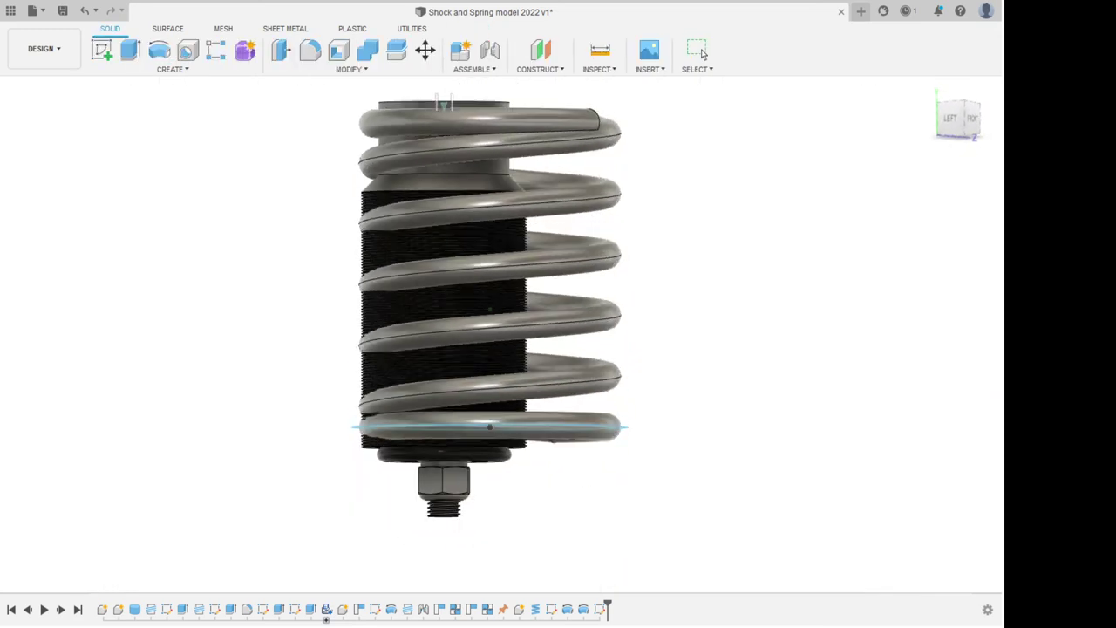
Extrude the circle 20 mm downward as a solid disc over the lower end coil.
left_click(699, 52)
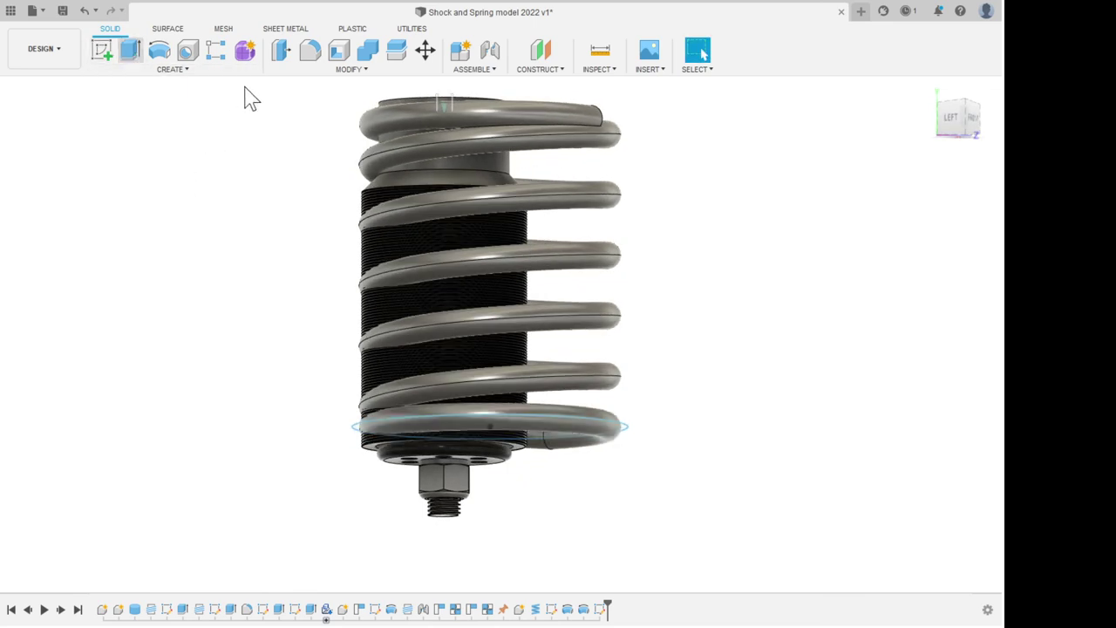
key("e")
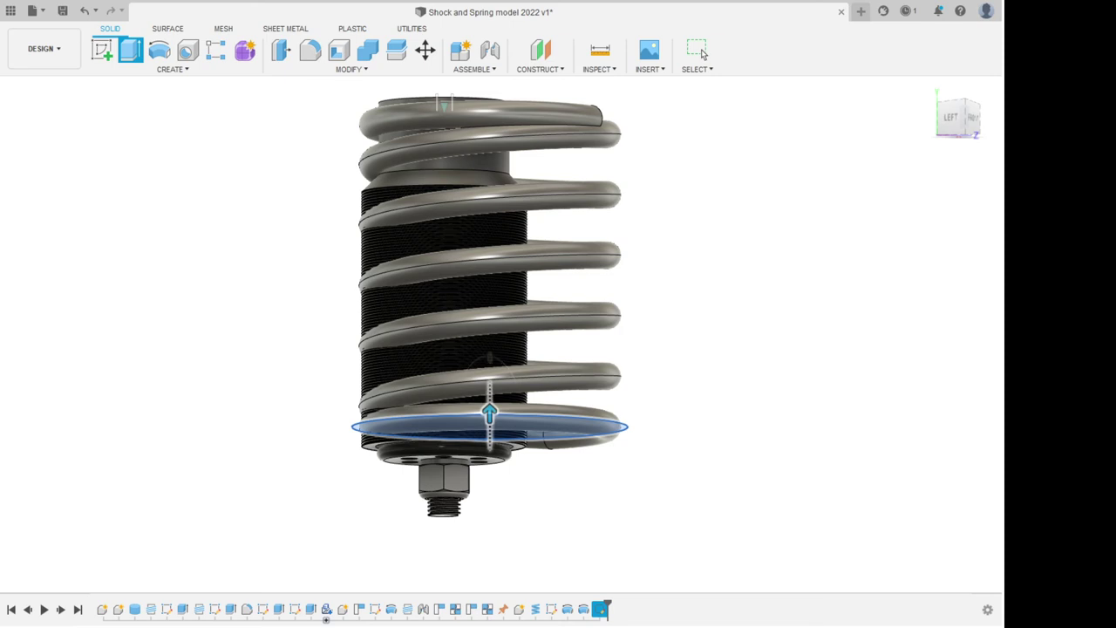
left_click_drag(489, 415, 490, 466)
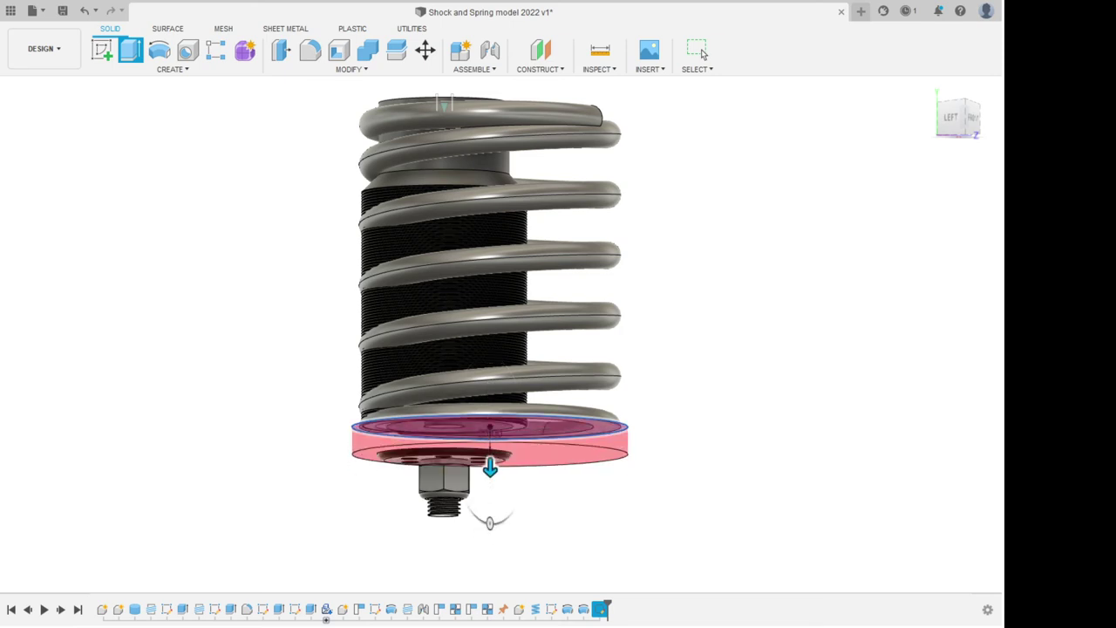
key("Return")
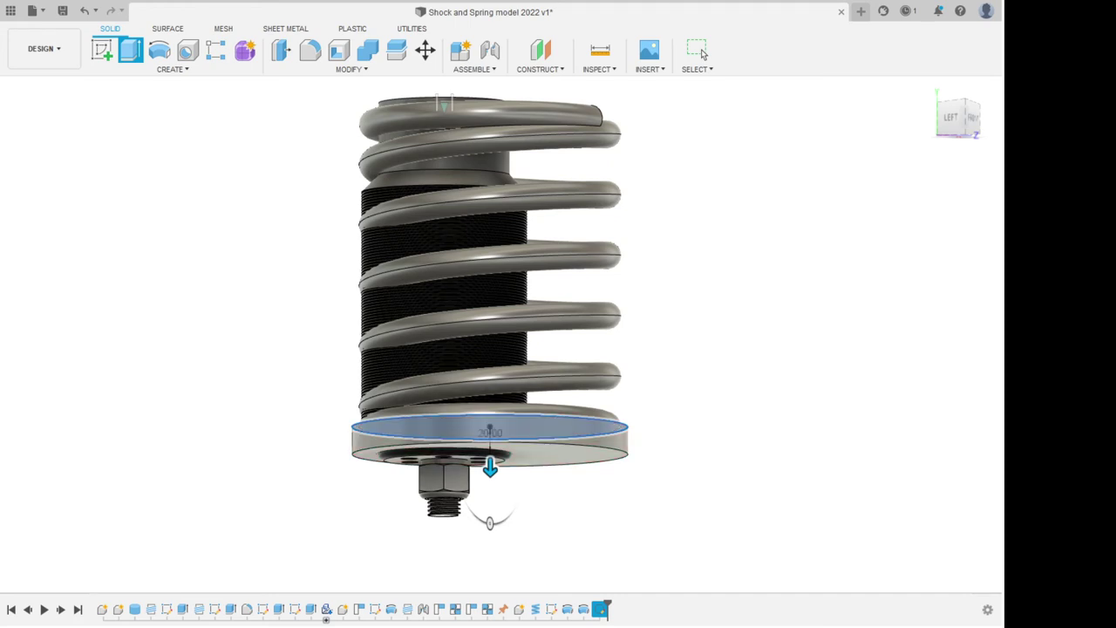
key("Return")
scroll(215, 474, "down", 3)
scroll(386, 462, "up", 3)
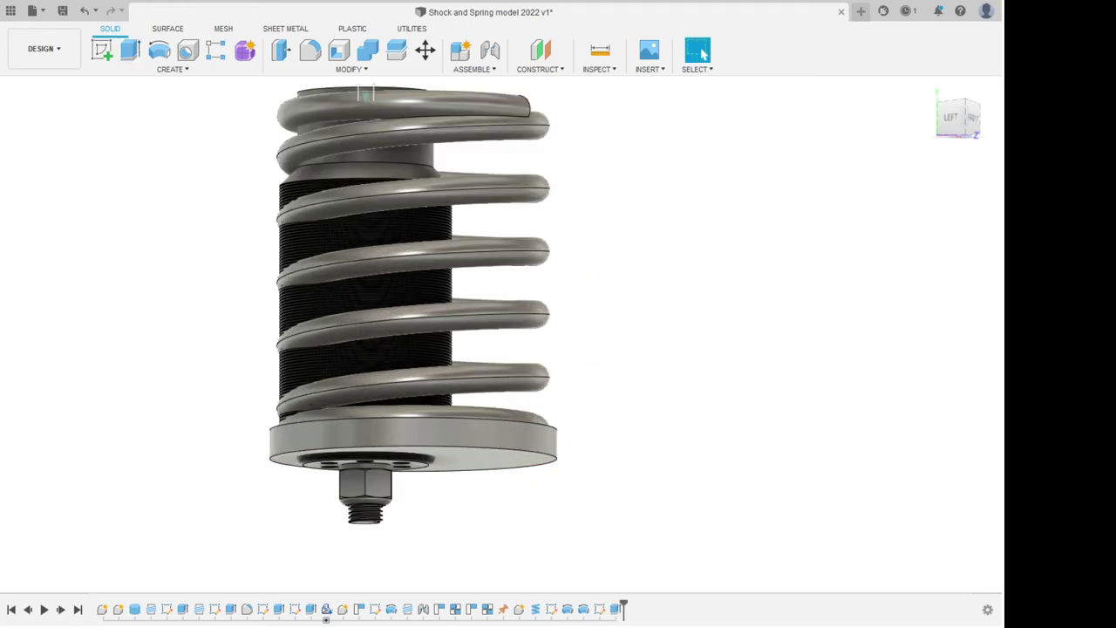
Check the disc from below and undo its extrusion.
middle_click_drag(386, 462, 305, 340, "shift")
left_click(701, 49)
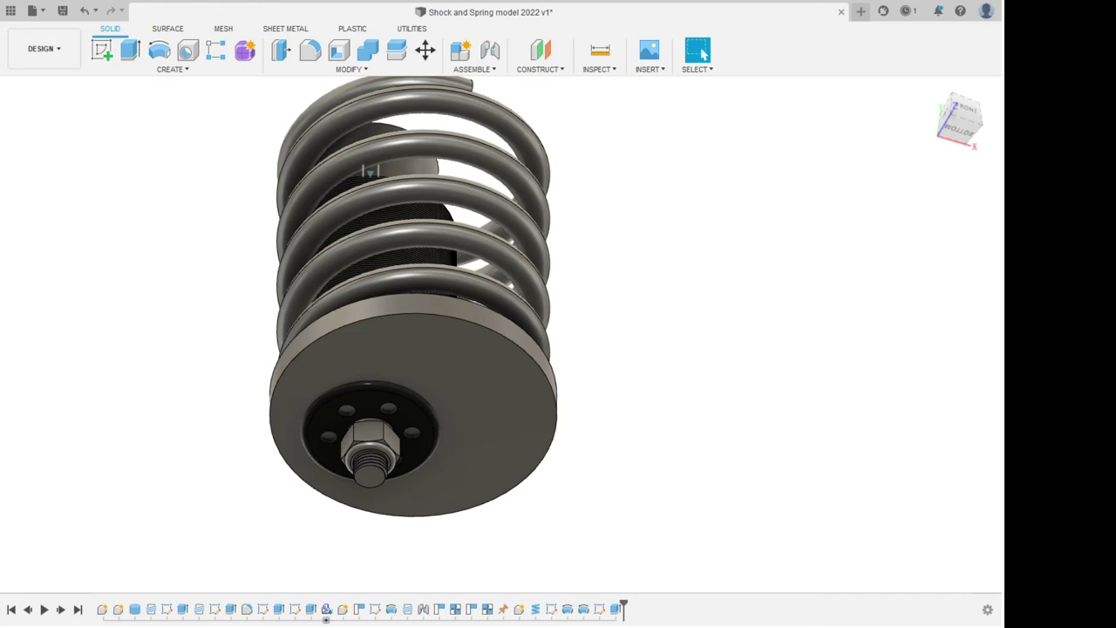
left_click(462, 418)
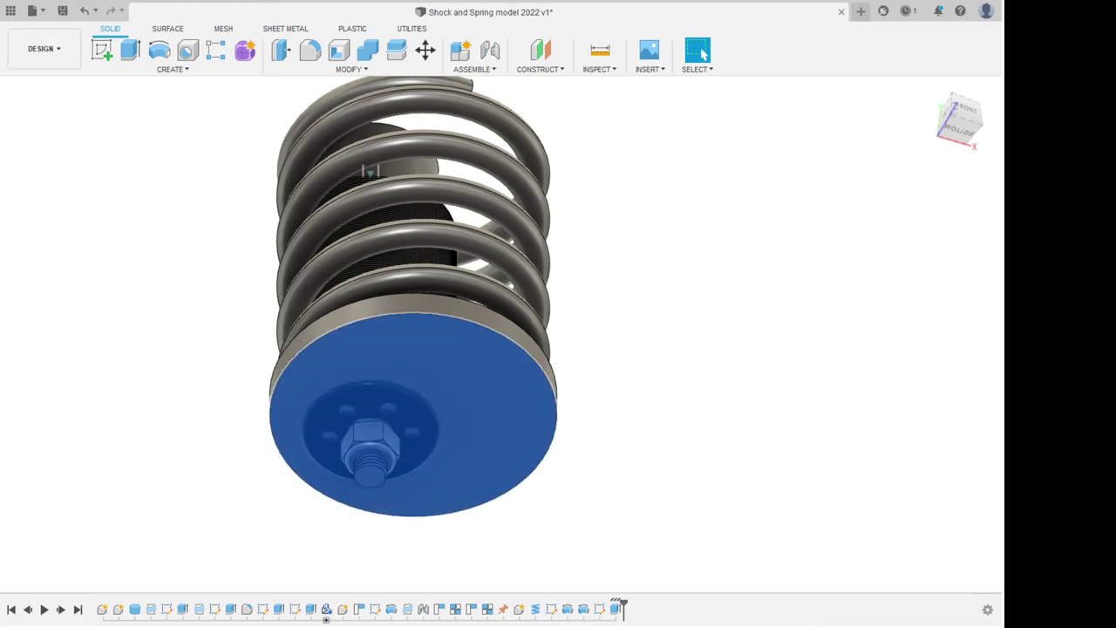
key("ctrl+z")
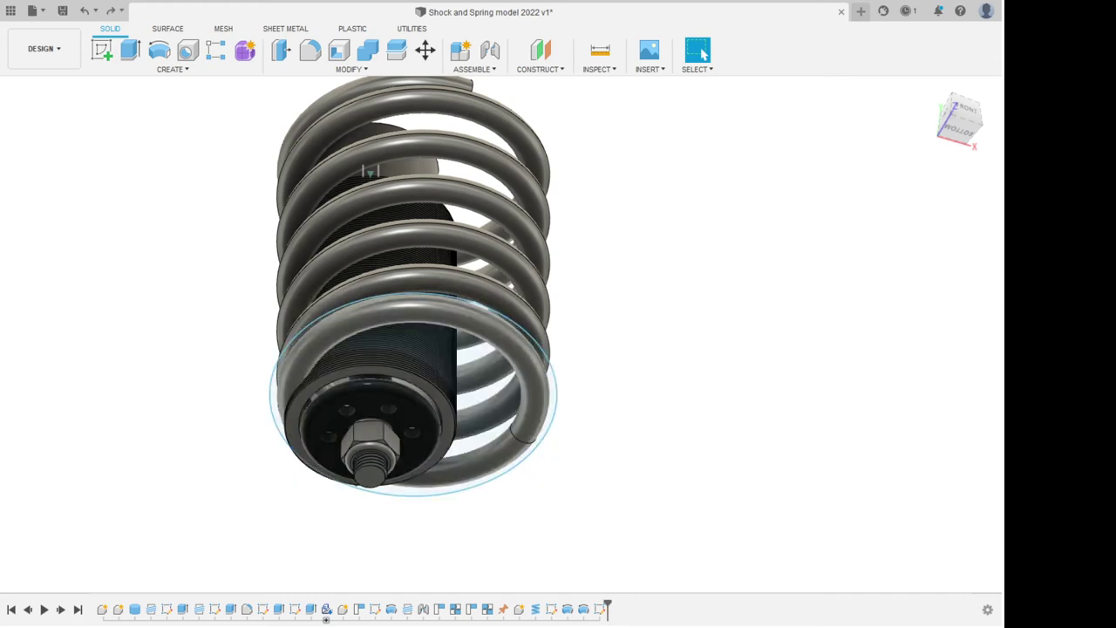
Activate the spring component and sketch an origin-centred circle about 200 mm in diameter on the horizontal plane at its lower end.
left_click(518, 610)
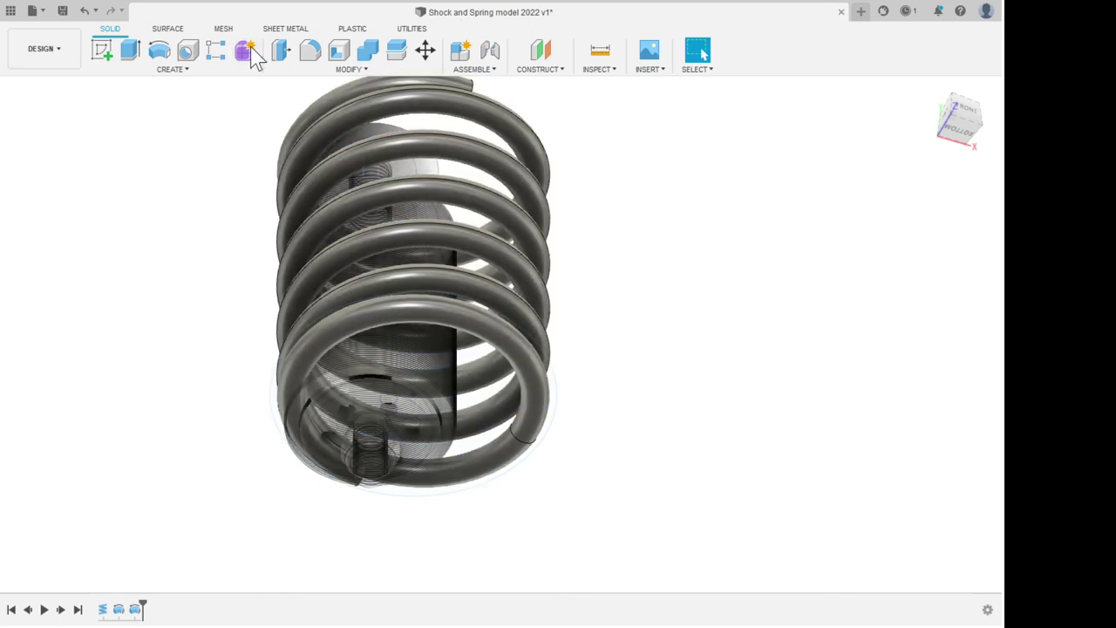
left_click(101, 50)
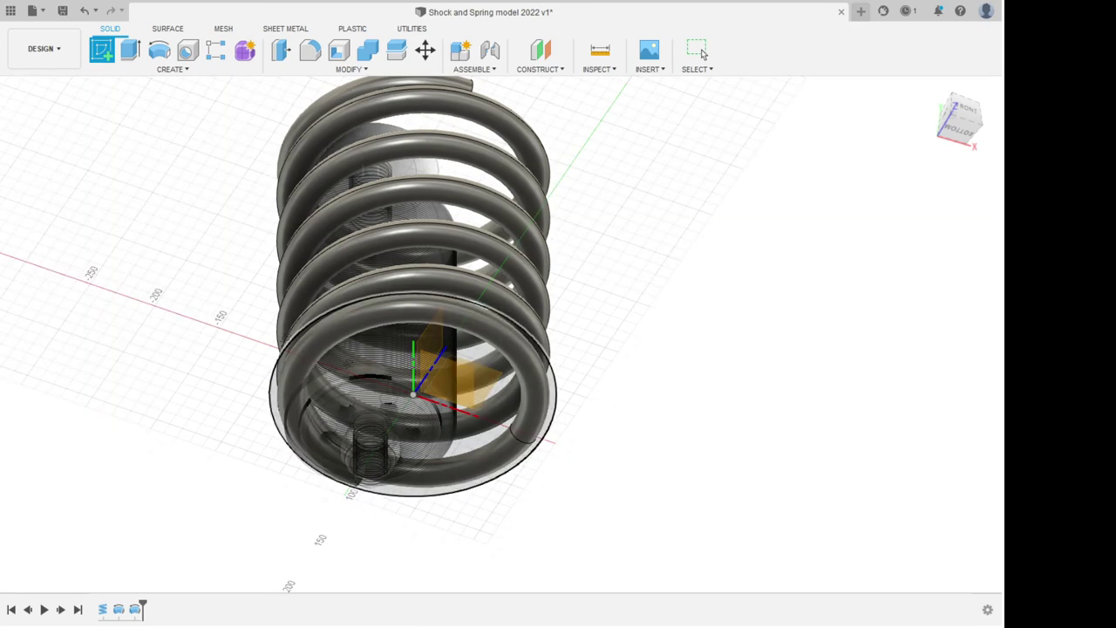
left_click(415, 436)
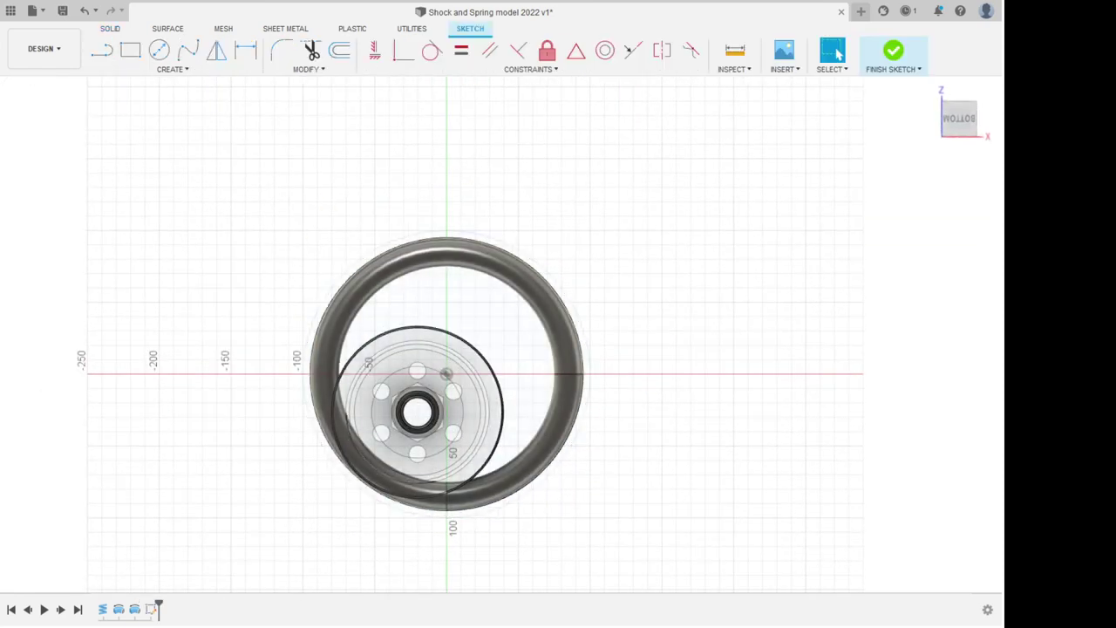
key("c")
left_click(447, 374)
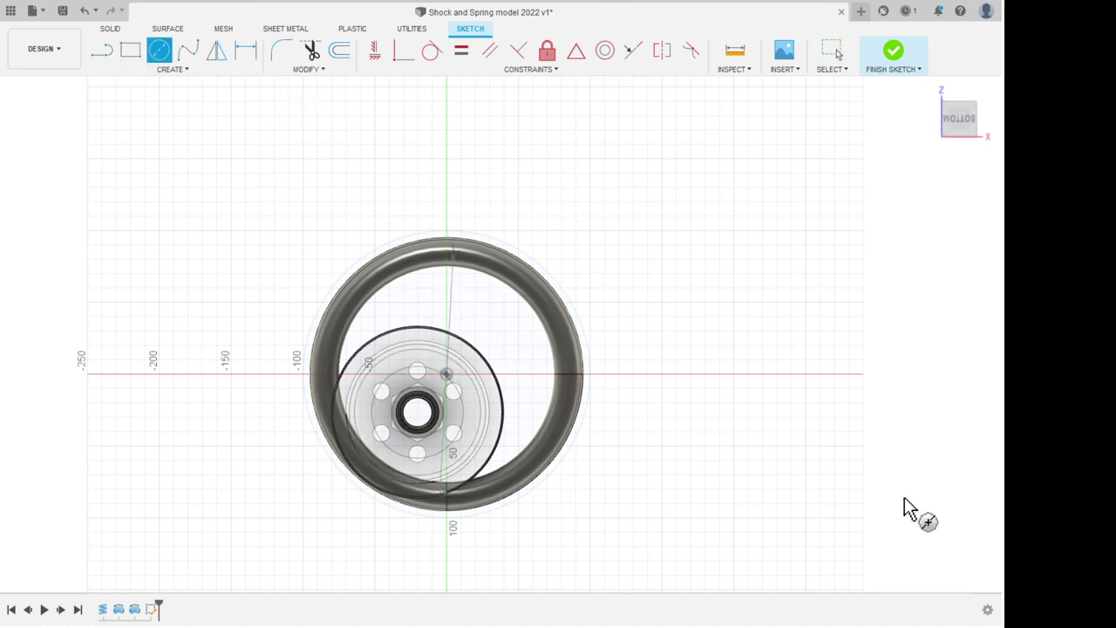
left_click(446, 230)
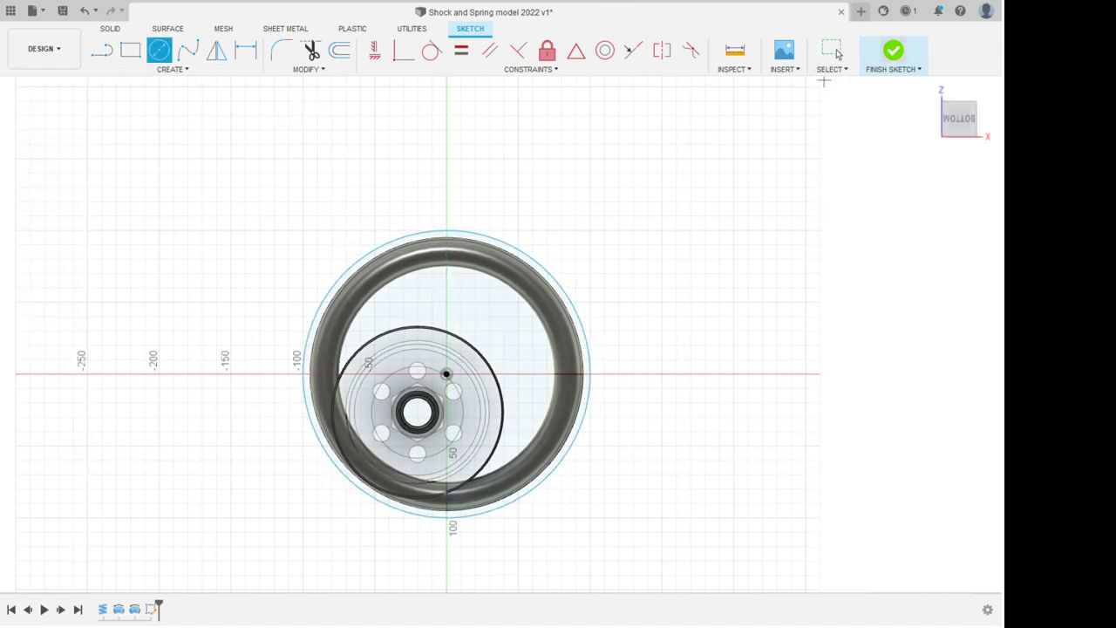
left_click(893, 51)
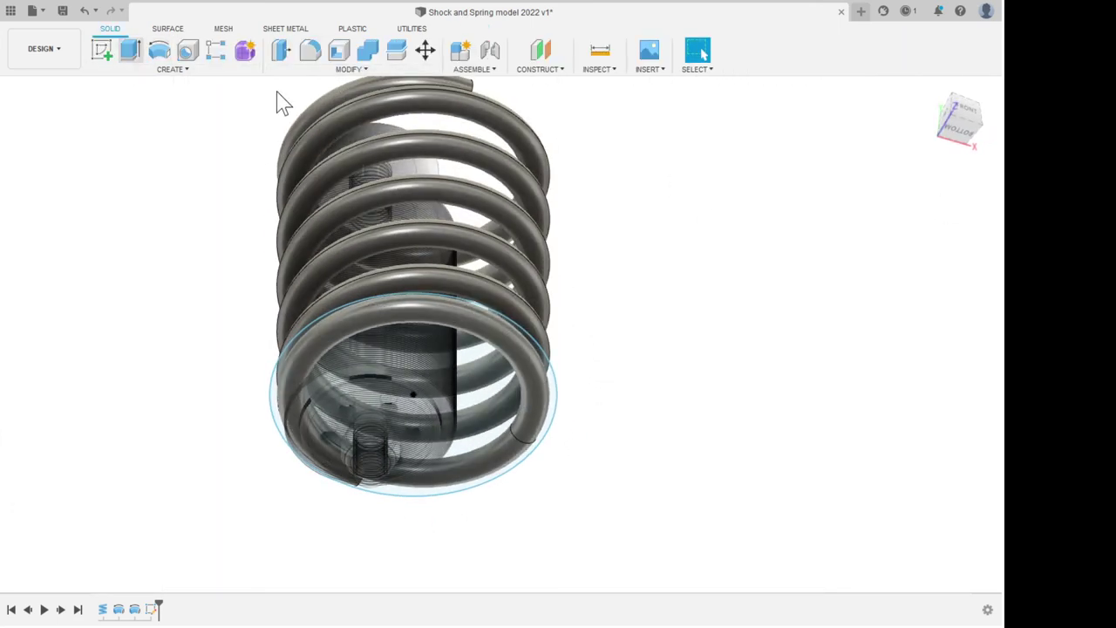
Extrude the spring component's circle 30 mm downward into a solid disc covering the lower half of the end coil.
left_click(410, 387)
key("e")
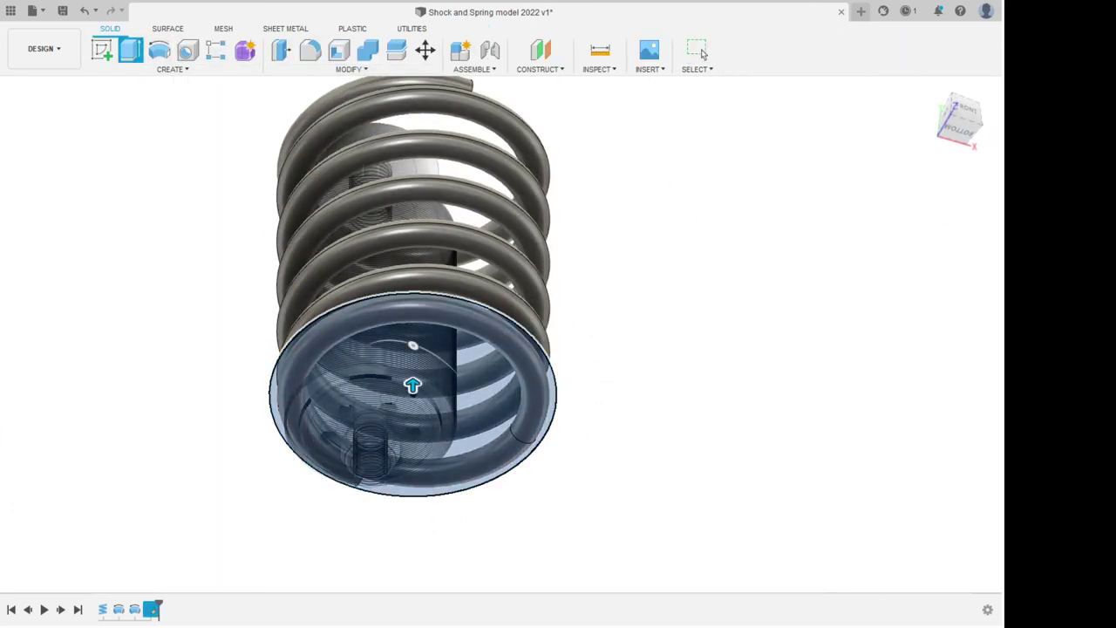
left_click_drag(413, 381, 413, 434)
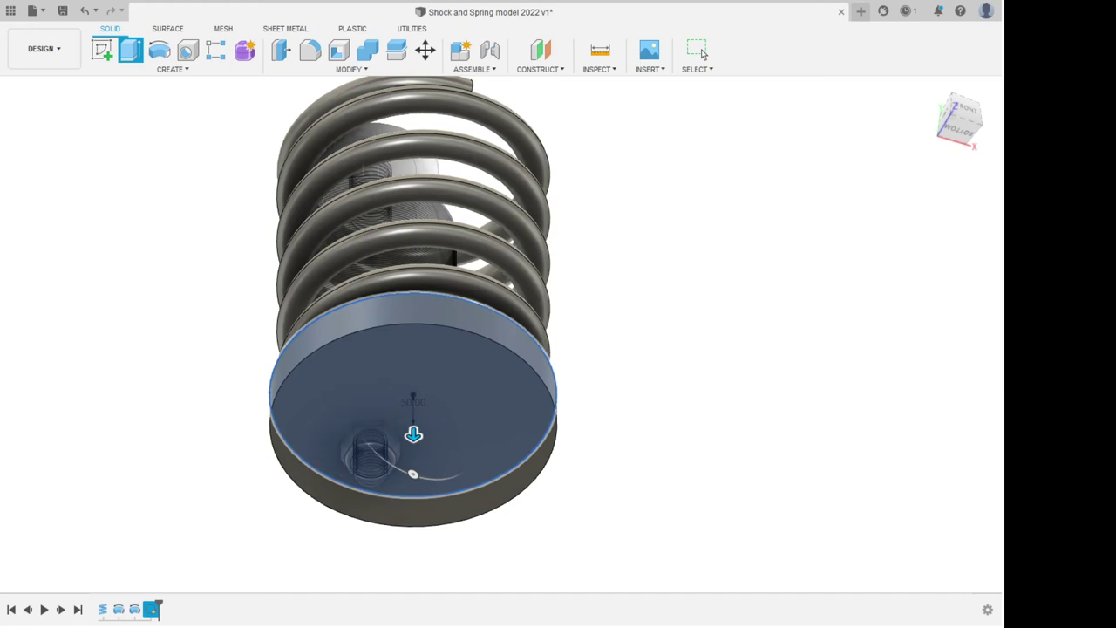
left_click(703, 54)
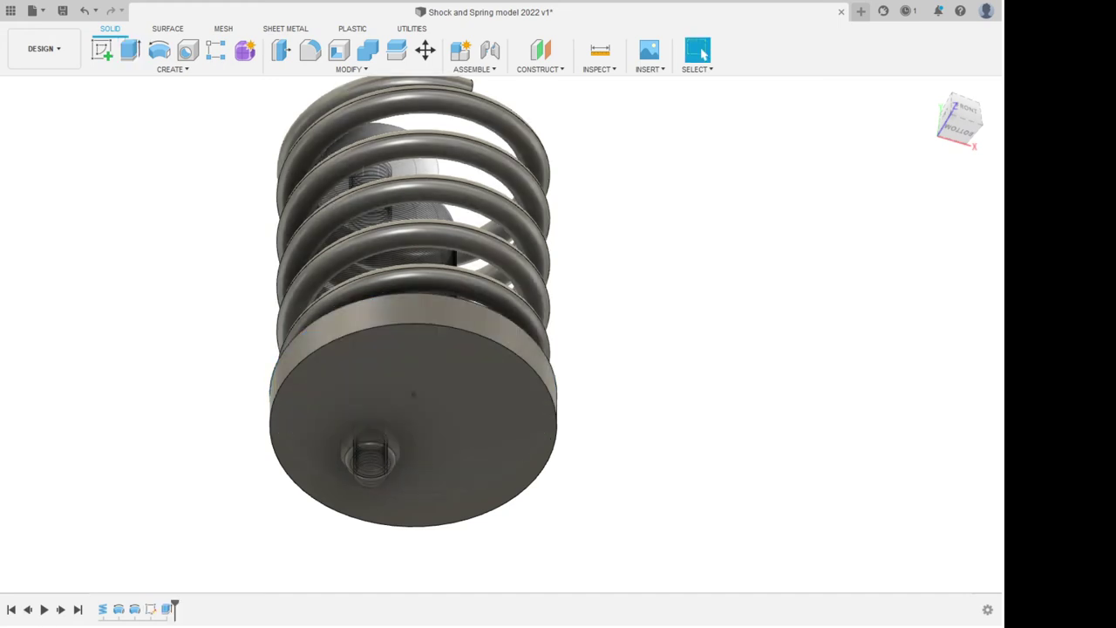
key("ctrl+z")
middle_click_drag(436, 296, 410, 382, "shift")
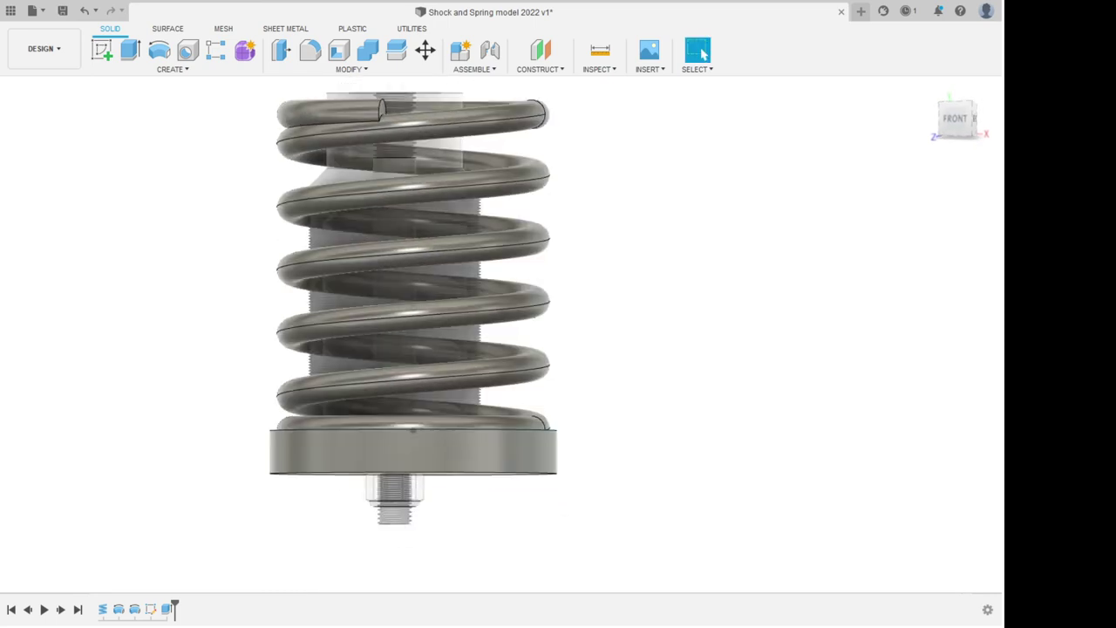
middle_click_drag(415, 331, 410, 218, "shift")
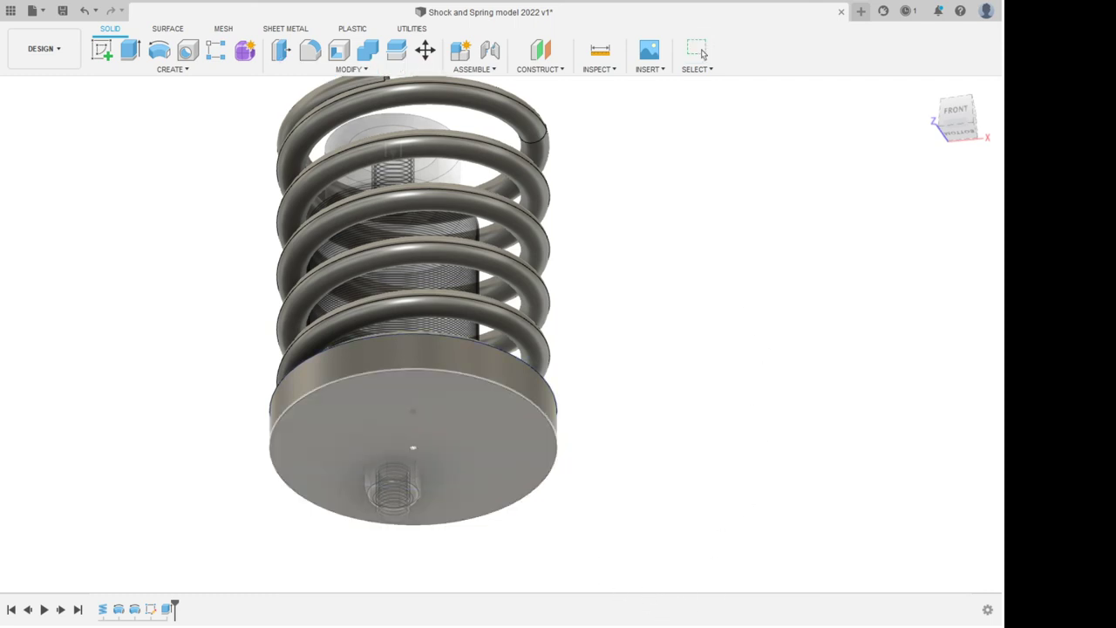
left_click(413, 449)
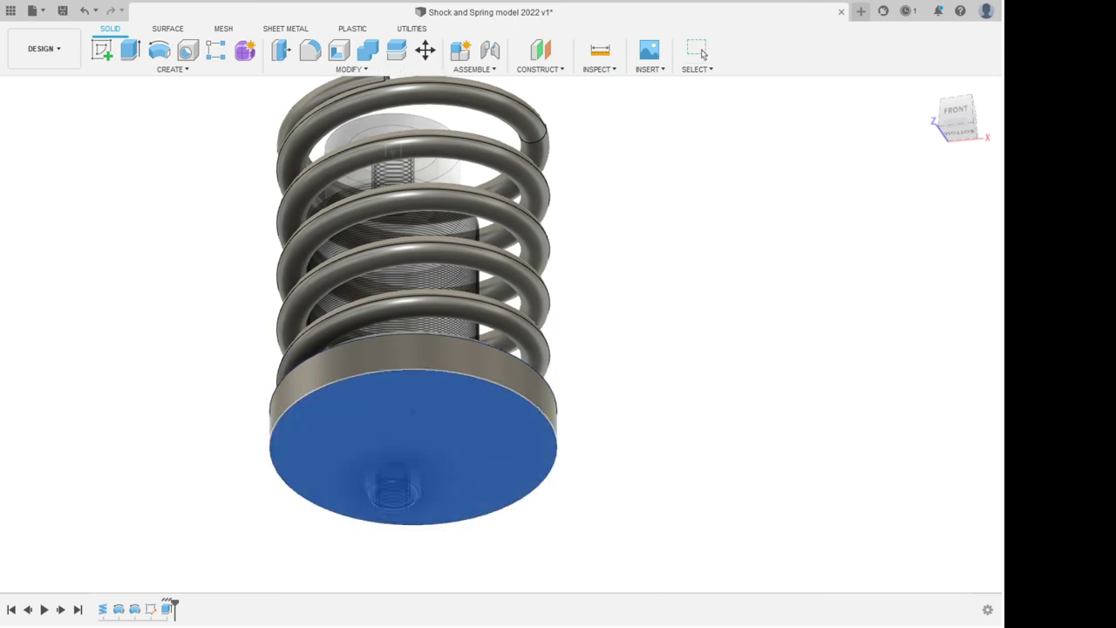
left_click(413, 448)
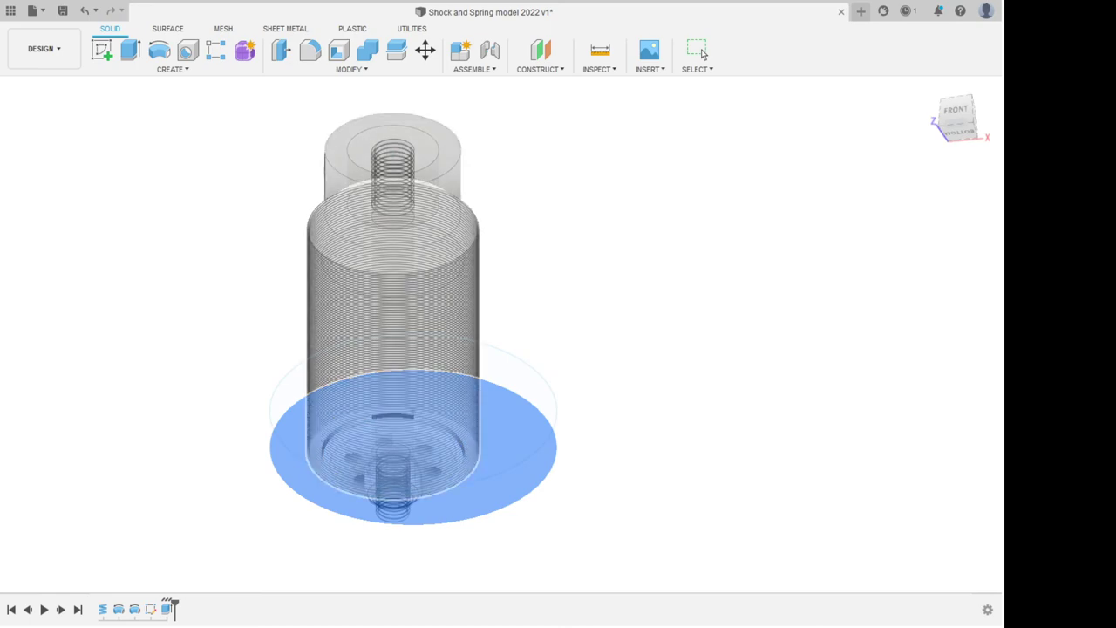
scroll(310, 451, "up", 7)
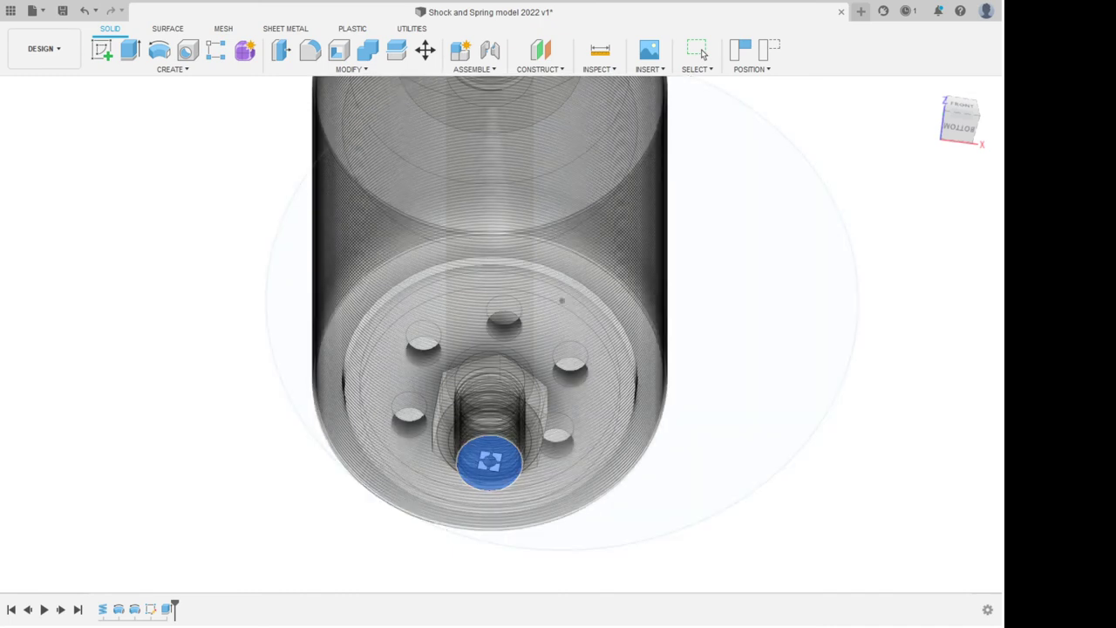
left_click(699, 53)
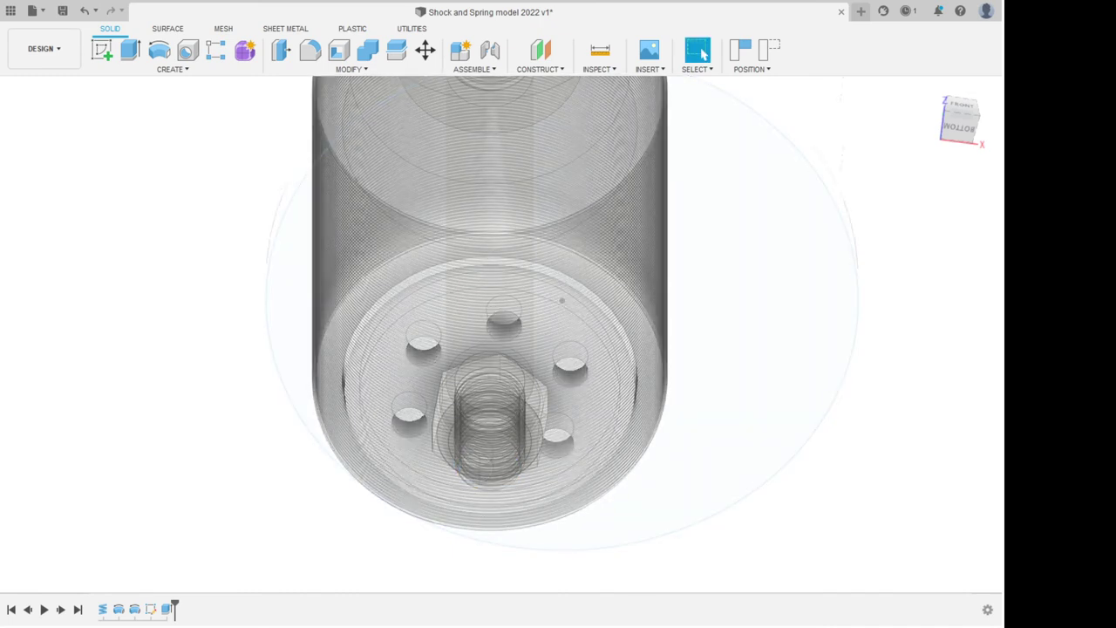
Activate the top-level assembly and align the centre of the disc's lower face with the centre of the threaded body's lower end.
key("ctrl+a")
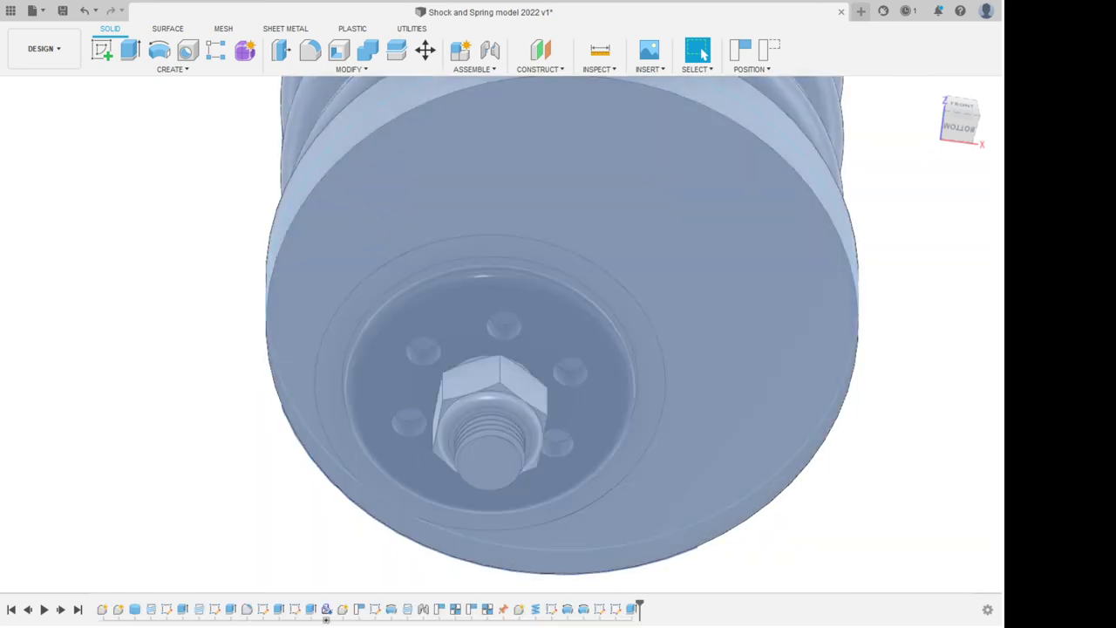
key("Escape")
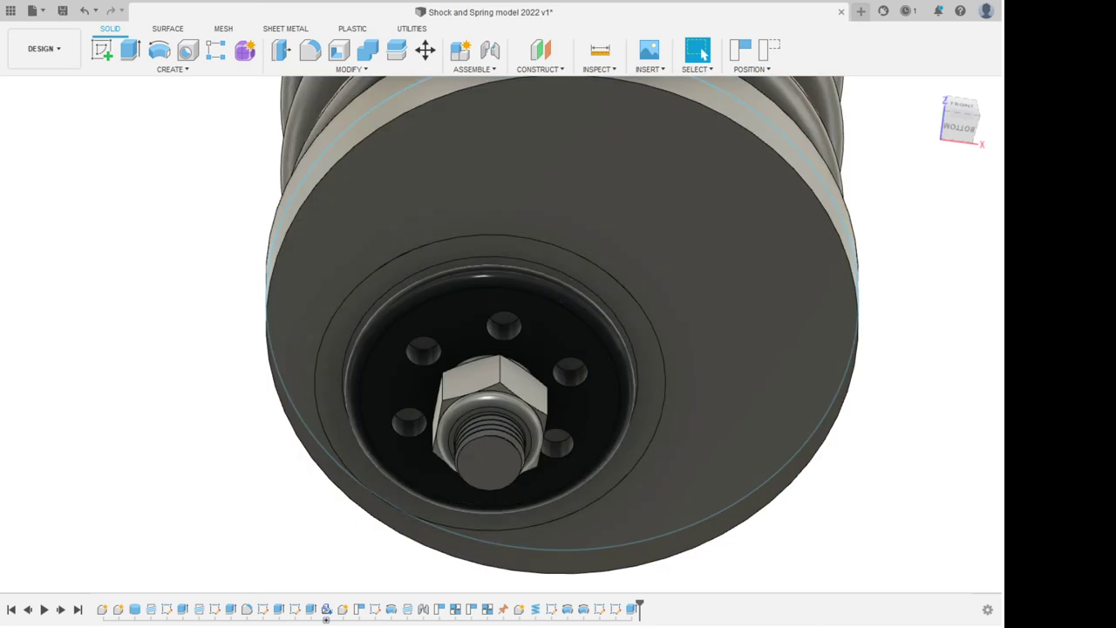
scroll(893, 585, "up", 3)
scroll(900, 240, "down", 3)
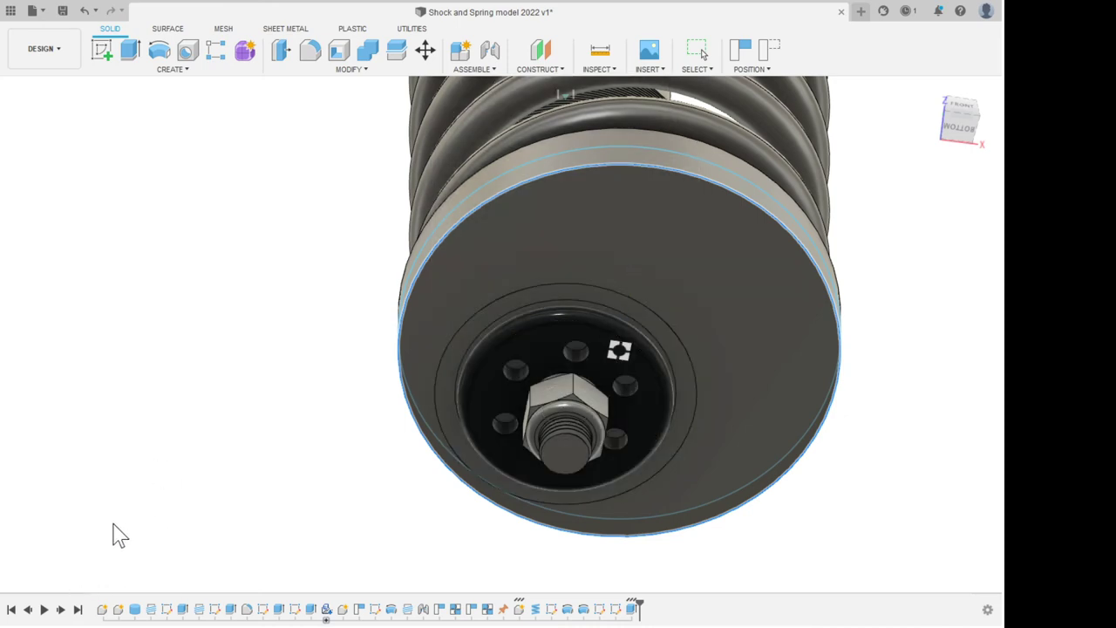
left_click(113, 530)
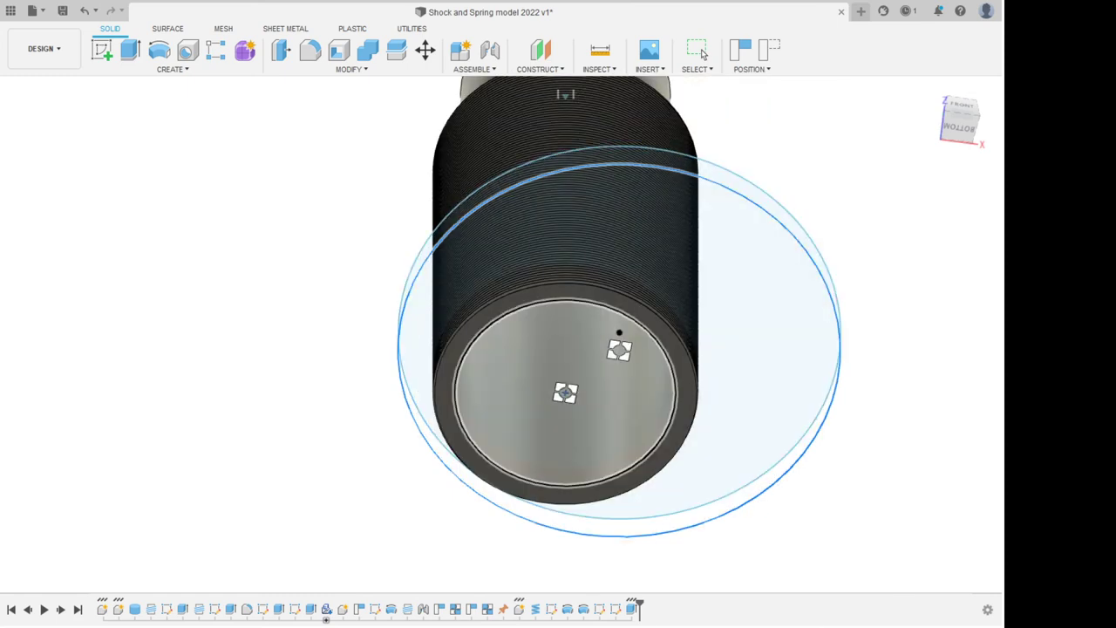
left_click(565, 392)
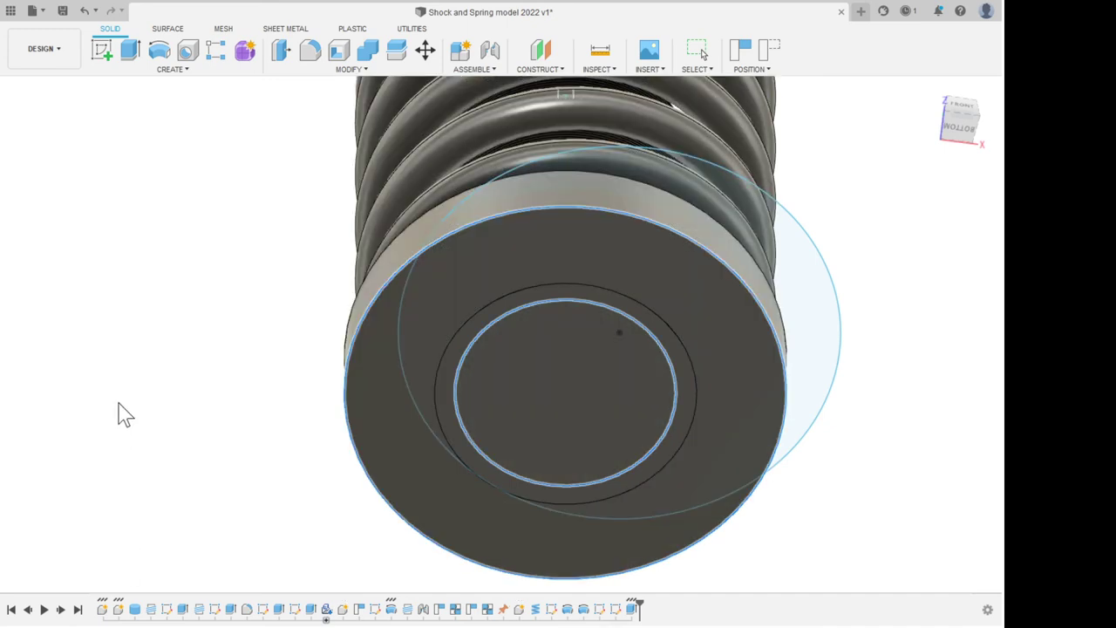
left_click(116, 401)
Hide the disc, the shock absorber body parts and the disc's circle sketch so only the spring coils are shown.
scroll(480, 345, "down", 4)
scroll(482, 356, "down", 3)
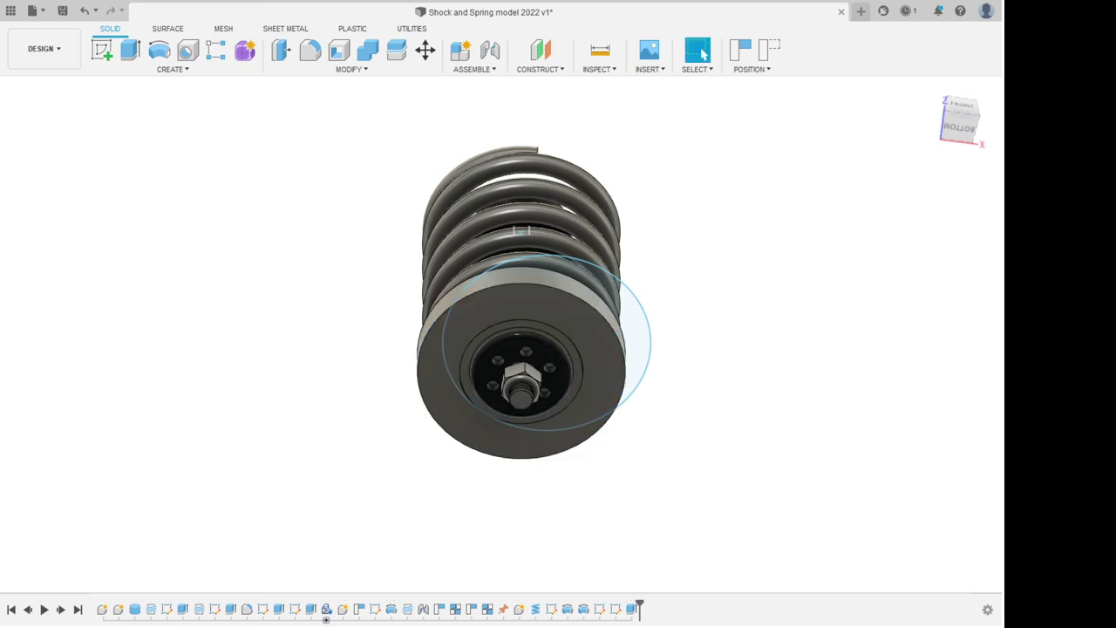
middle_click_drag(482, 327, 487, 506, "shift")
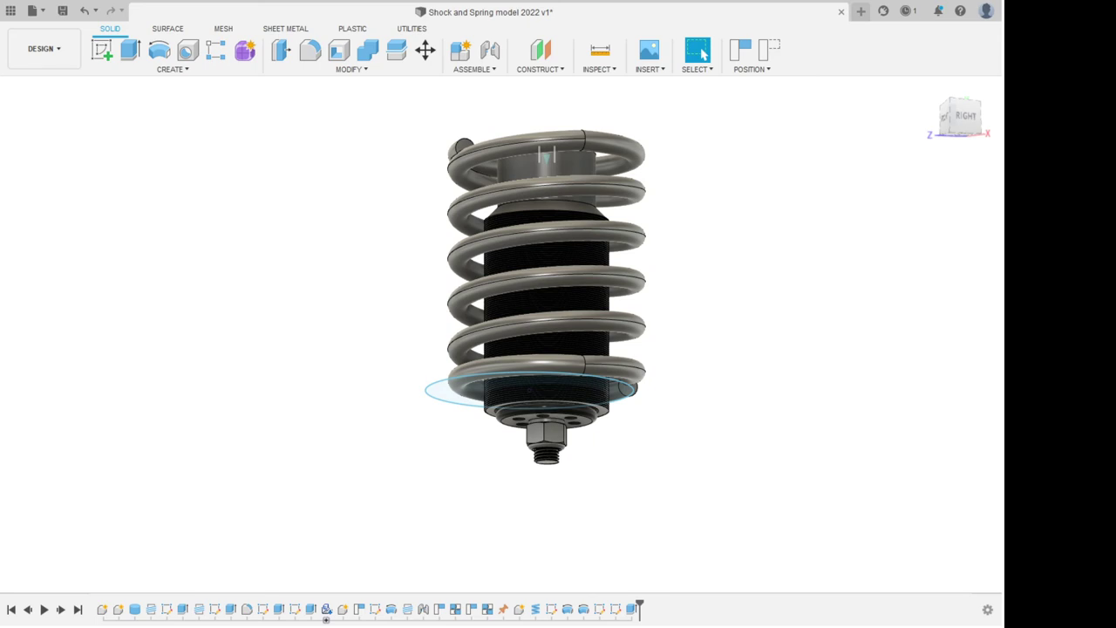
scroll(547, 297, "up", 3)
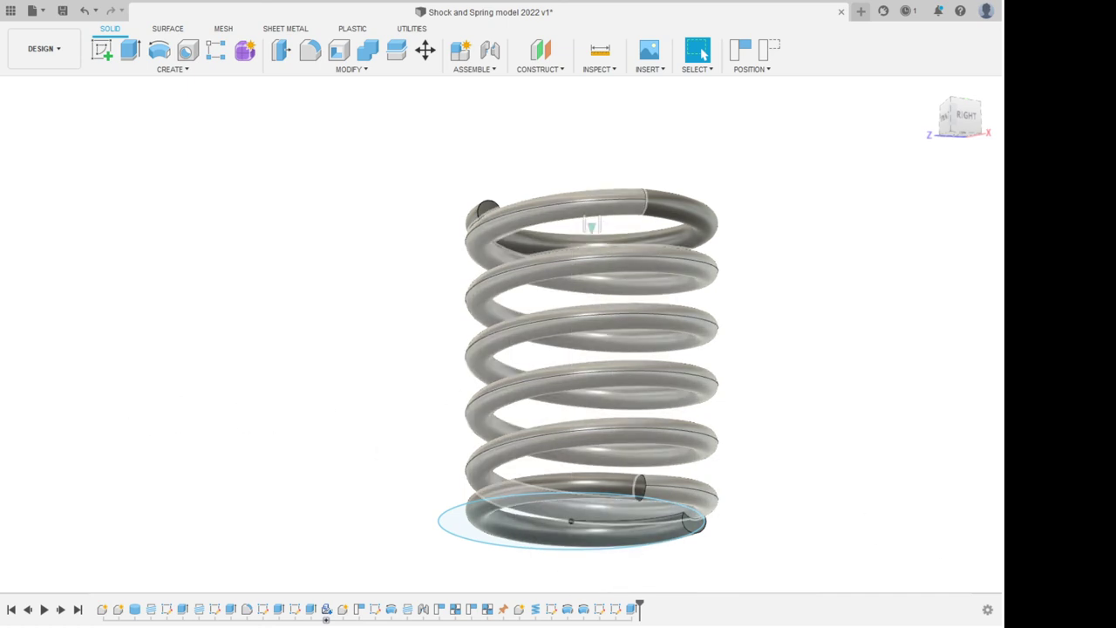
middle_click_drag(558, 261, 565, 353, "shift")
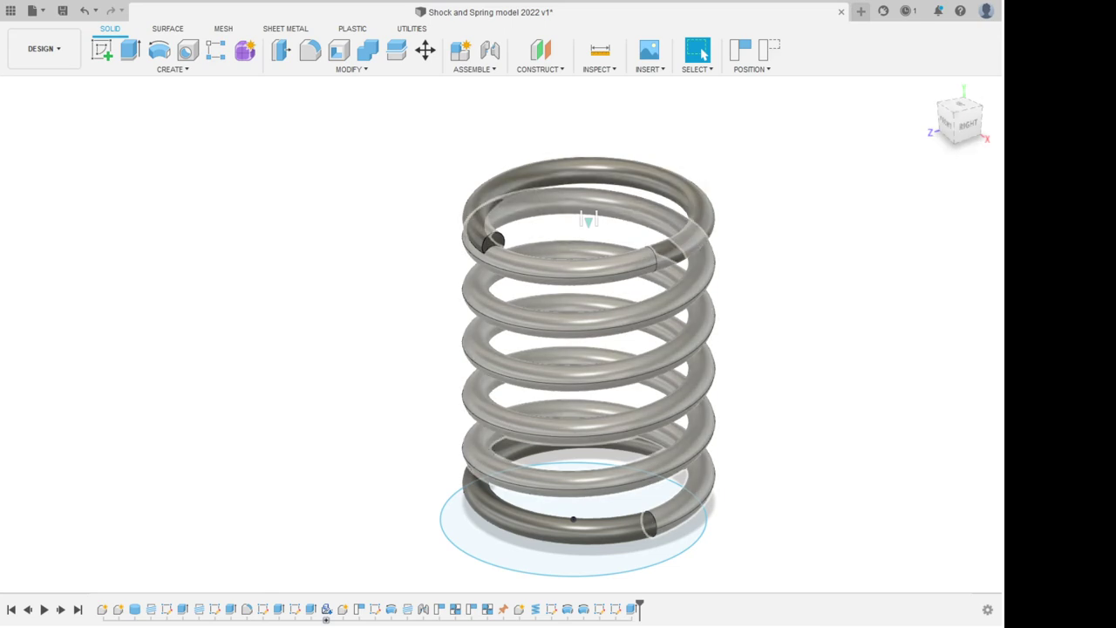
scroll(233, 390, "down", 1)
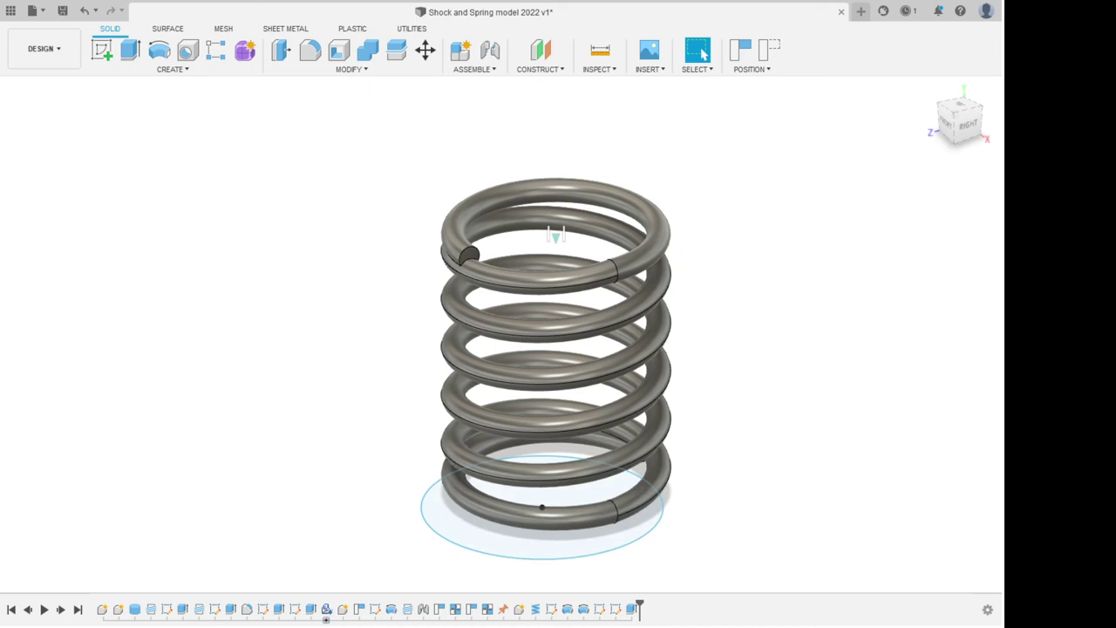
left_click(462, 545)
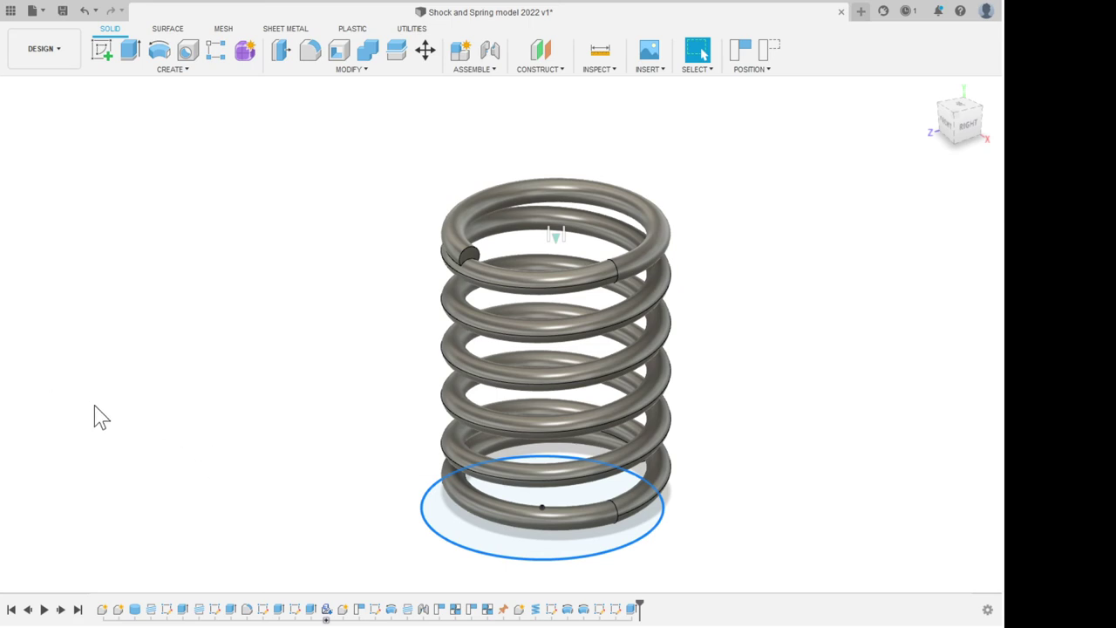
left_click(109, 439)
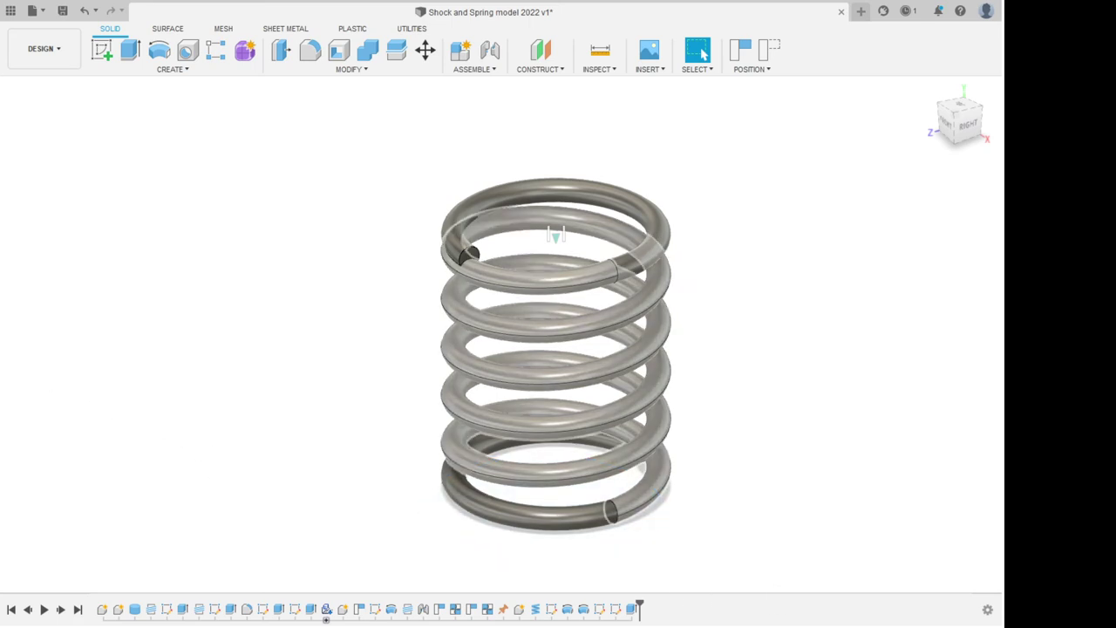
scroll(728, 255, "up", 4)
scroll(728, 255, "down", 5)
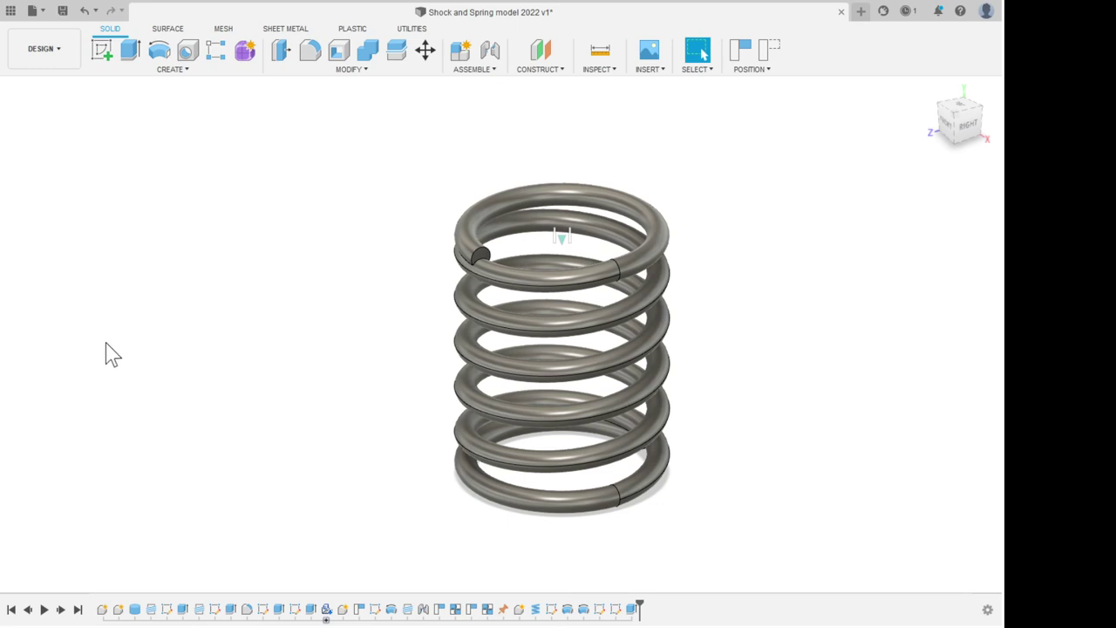
left_click(107, 339)
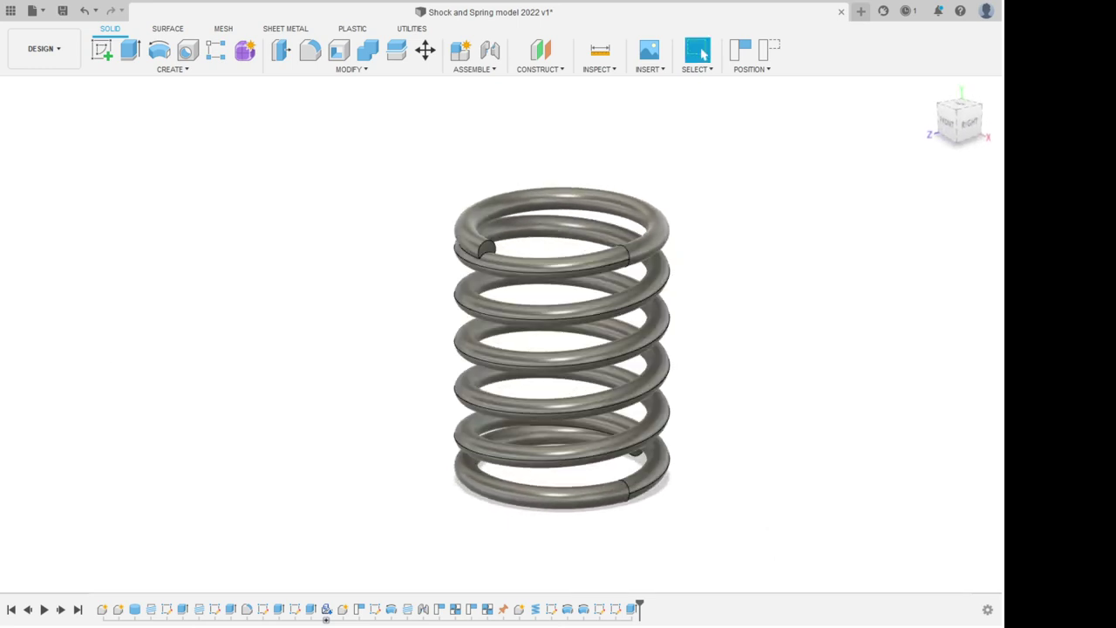
scroll(715, 326, "down", 2)
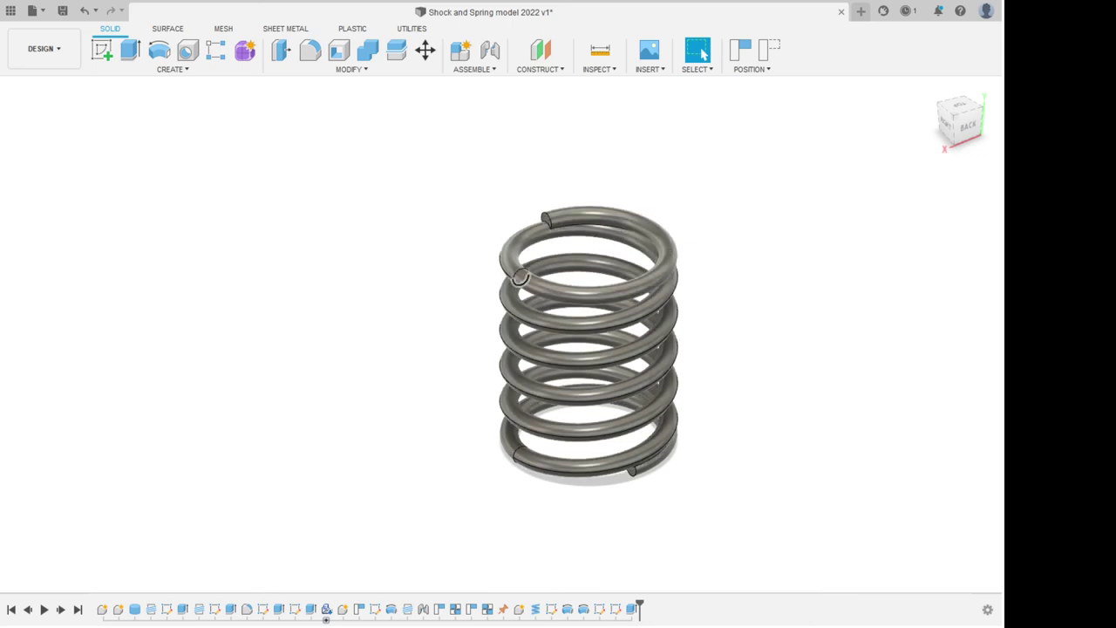
scroll(513, 277, "up", 5)
scroll(492, 283, "down", 5)
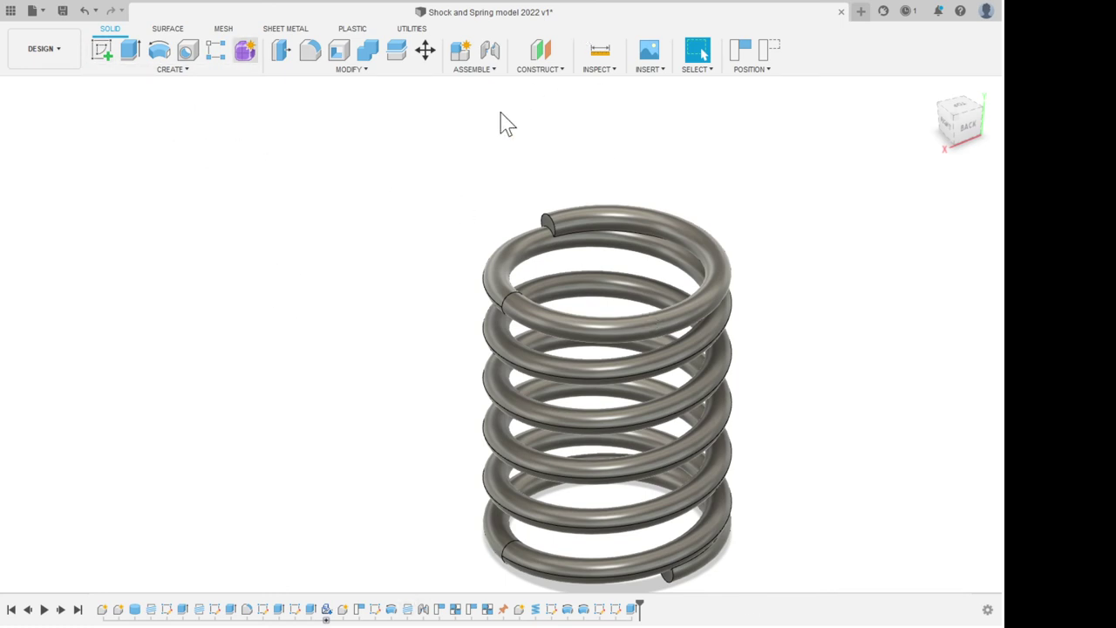
left_click(351, 69)
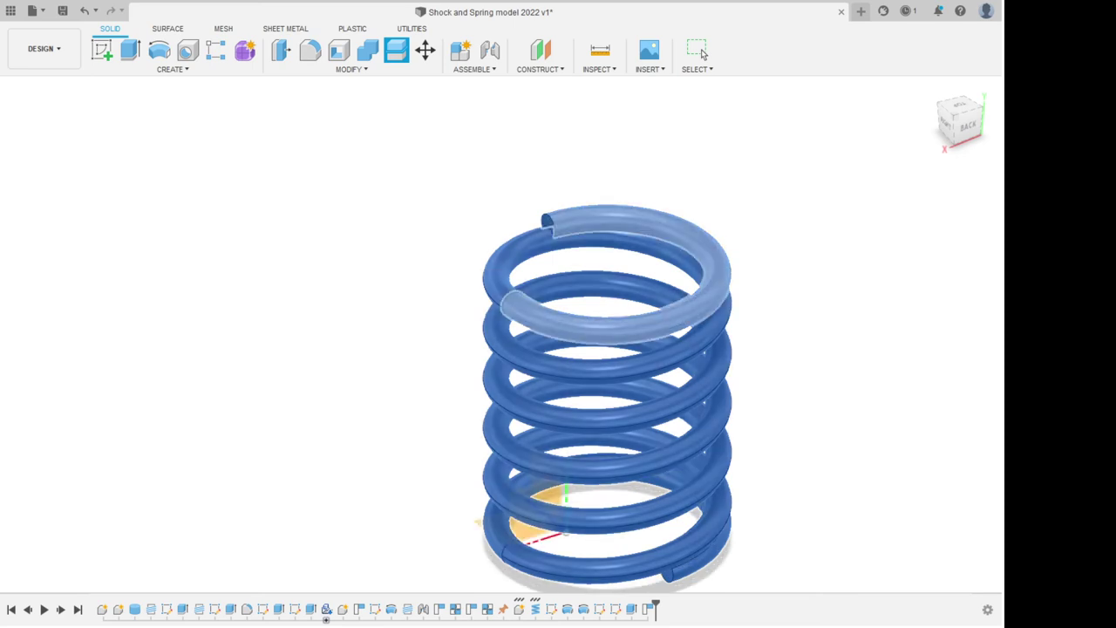
scroll(483, 317, "up", 5)
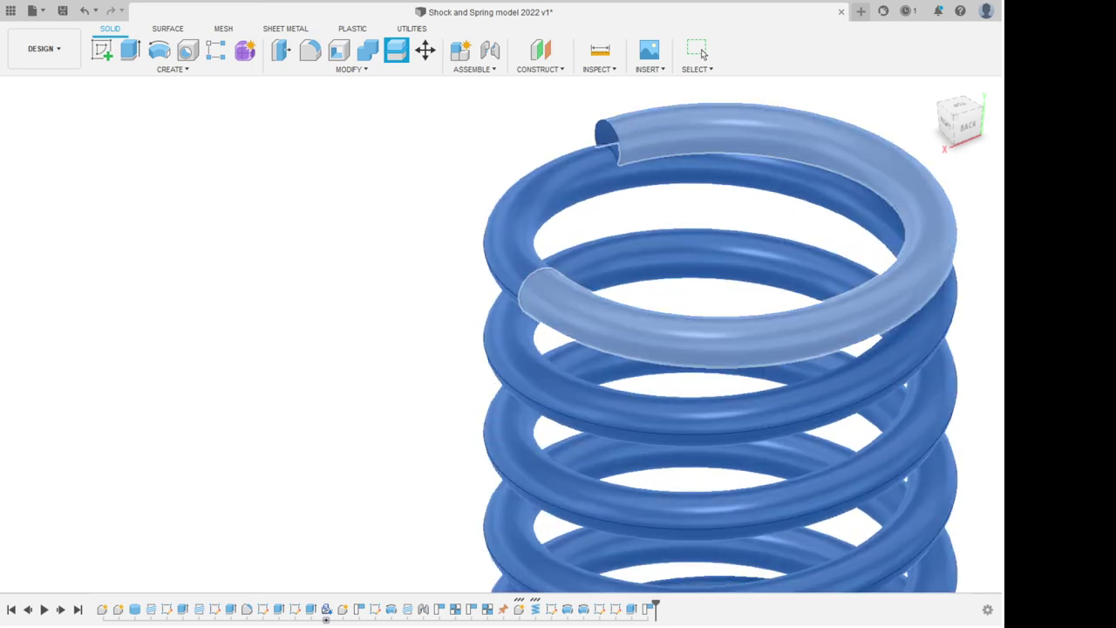
scroll(534, 310, "down", 4)
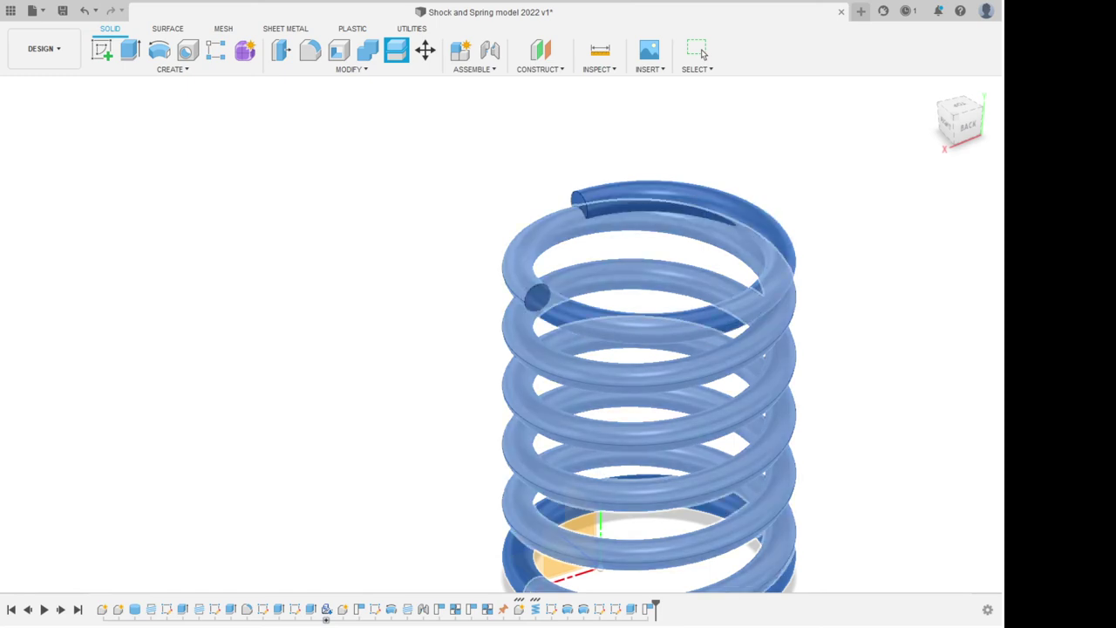
scroll(479, 319, "down", 4)
middle_click_drag(480, 319, 523, 336, "shift")
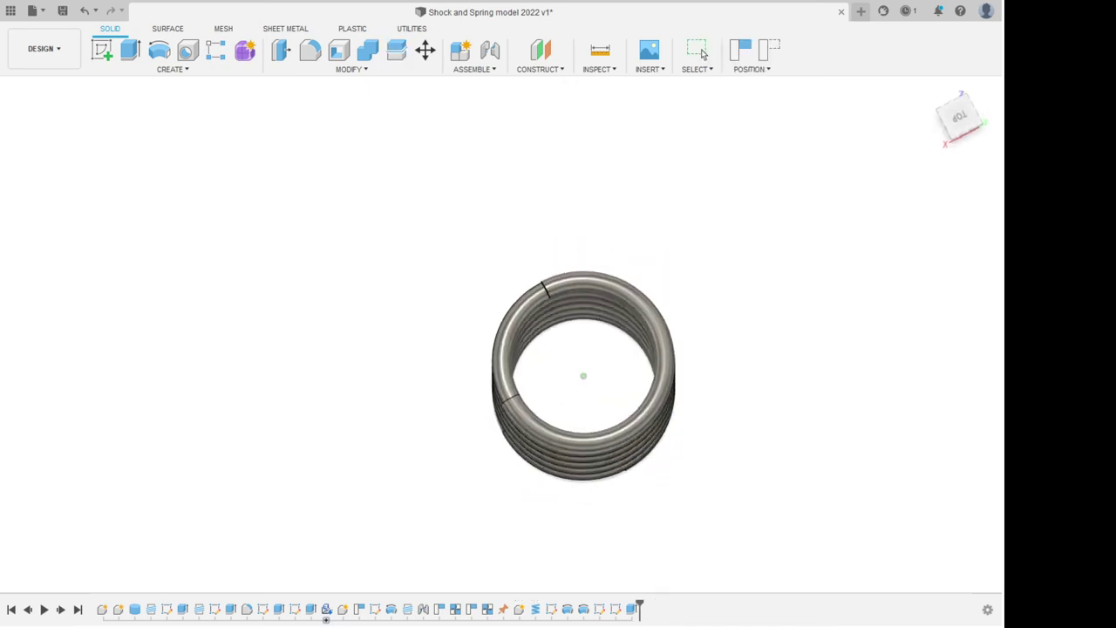
middle_click_drag(583, 376, 614, 248, "shift")
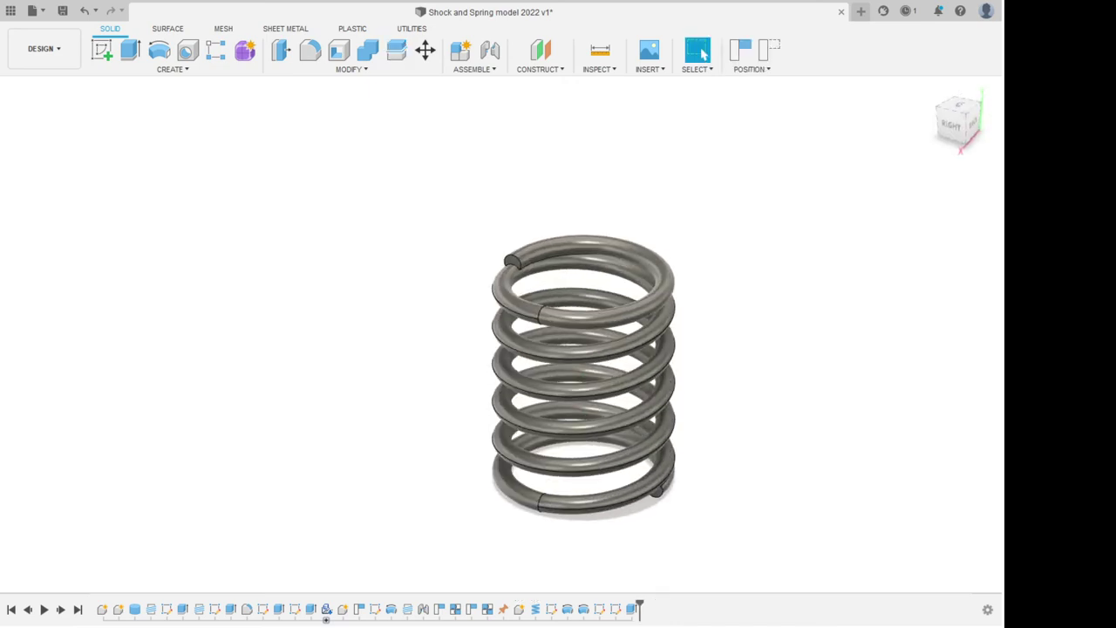
Create an offset construction plane from the spring's vertical origin plane, moved to the side towards the middle of the coil.
scroll(654, 490, "up", 3)
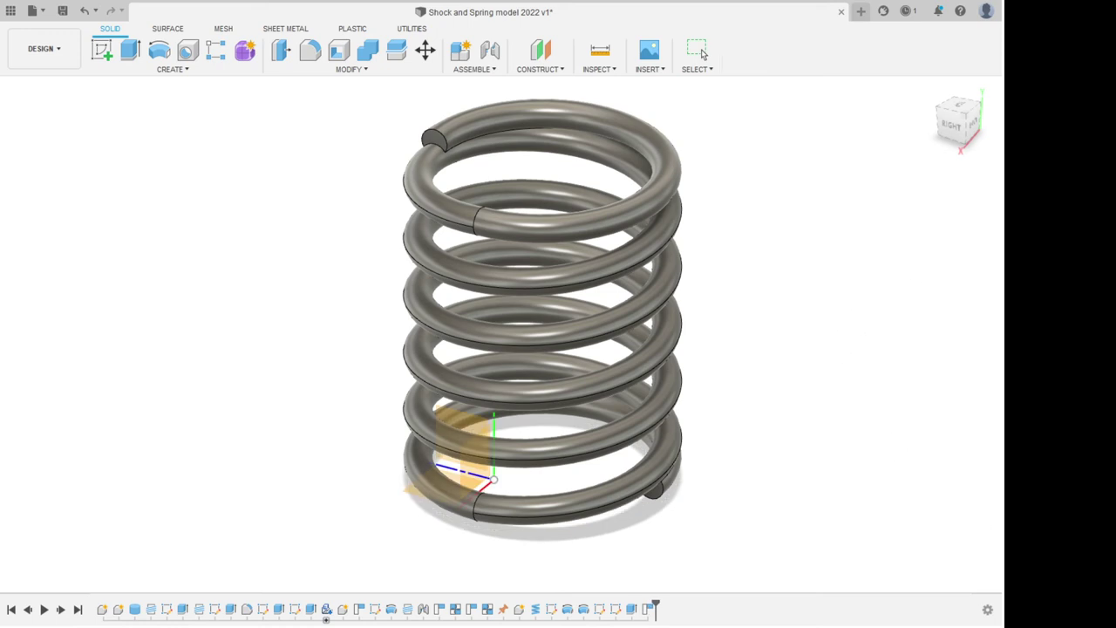
left_click(702, 54)
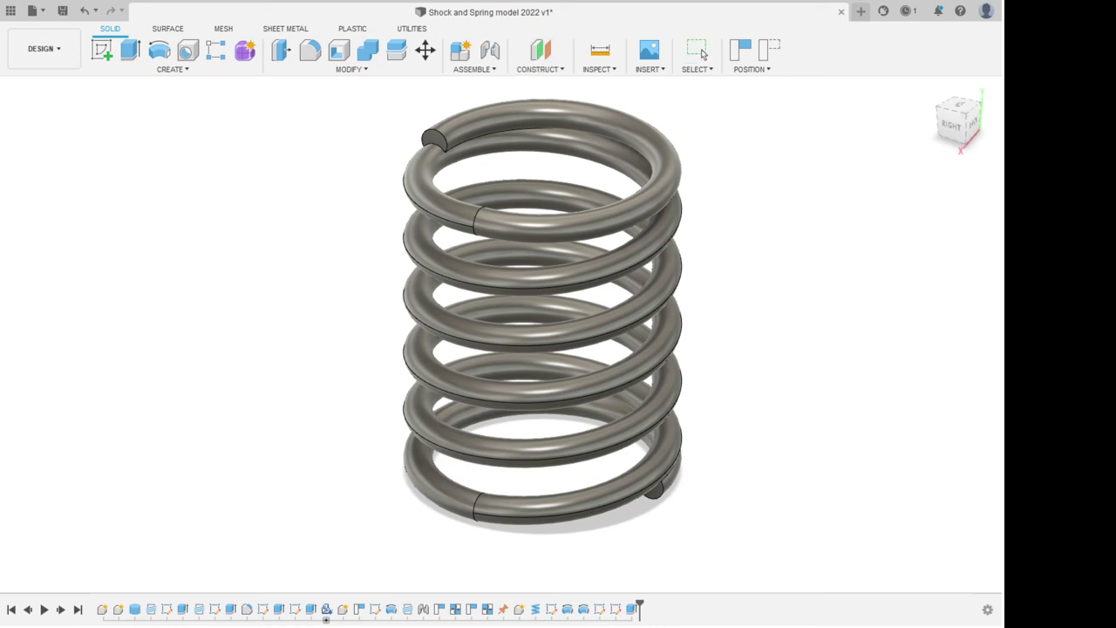
key("ctrl+y")
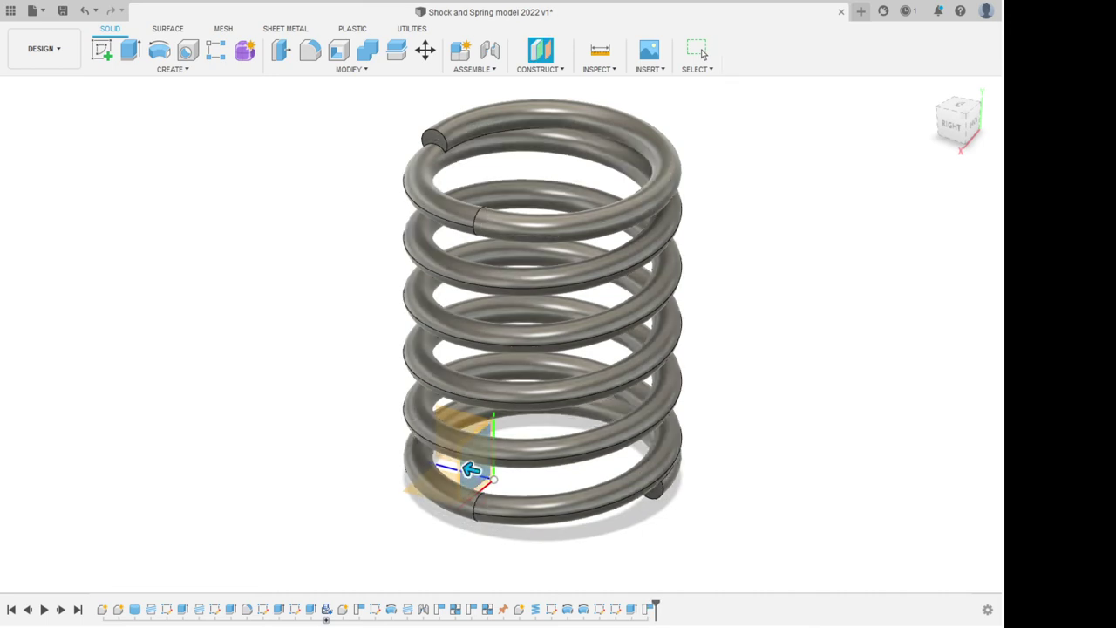
left_click_drag(471, 469, 528, 484)
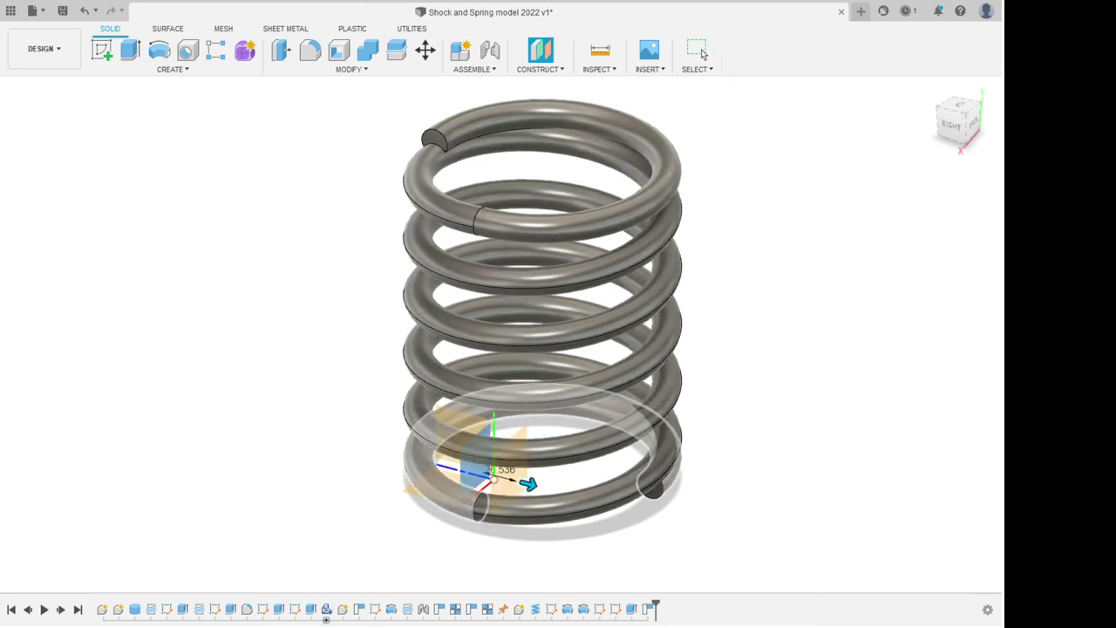
mouse_move(558, 454)
middle_mouse_down("shift")
mouse_move(614, 495)
mouse_move(571, 464)
middle_mouse_up("shift")
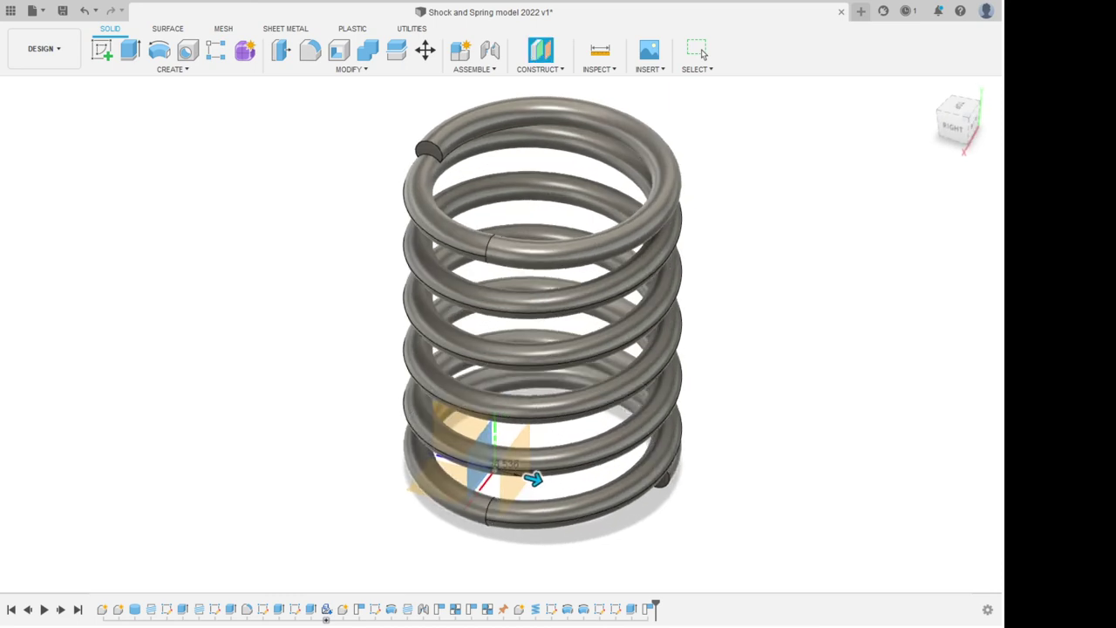
key("Return")
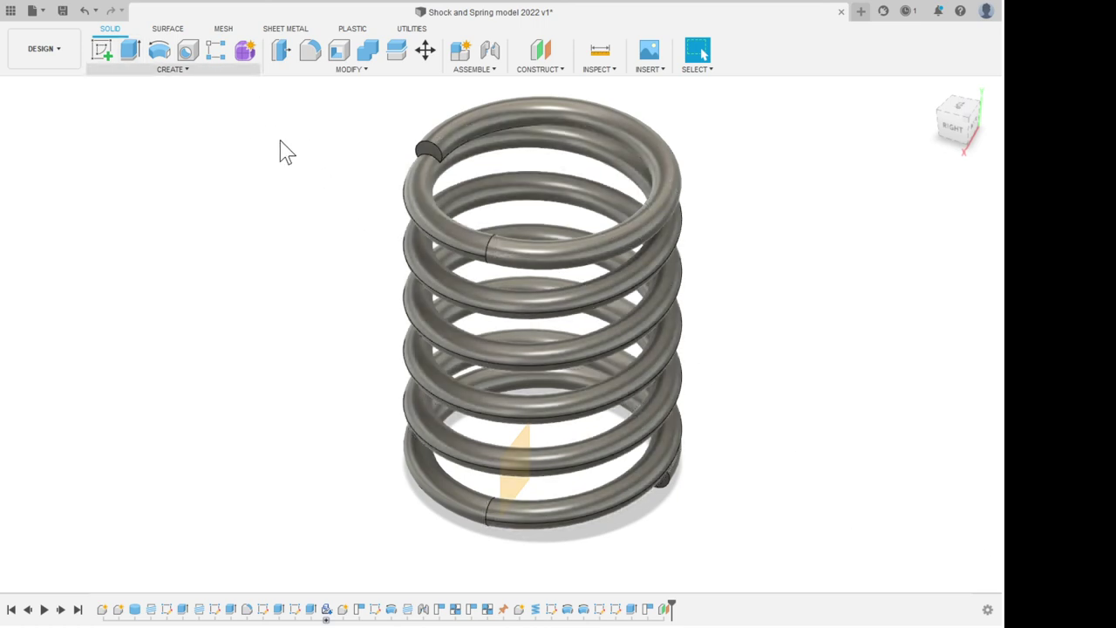
Split the spring body using the offset construction plane as the splitting tool.
left_click(690, 143)
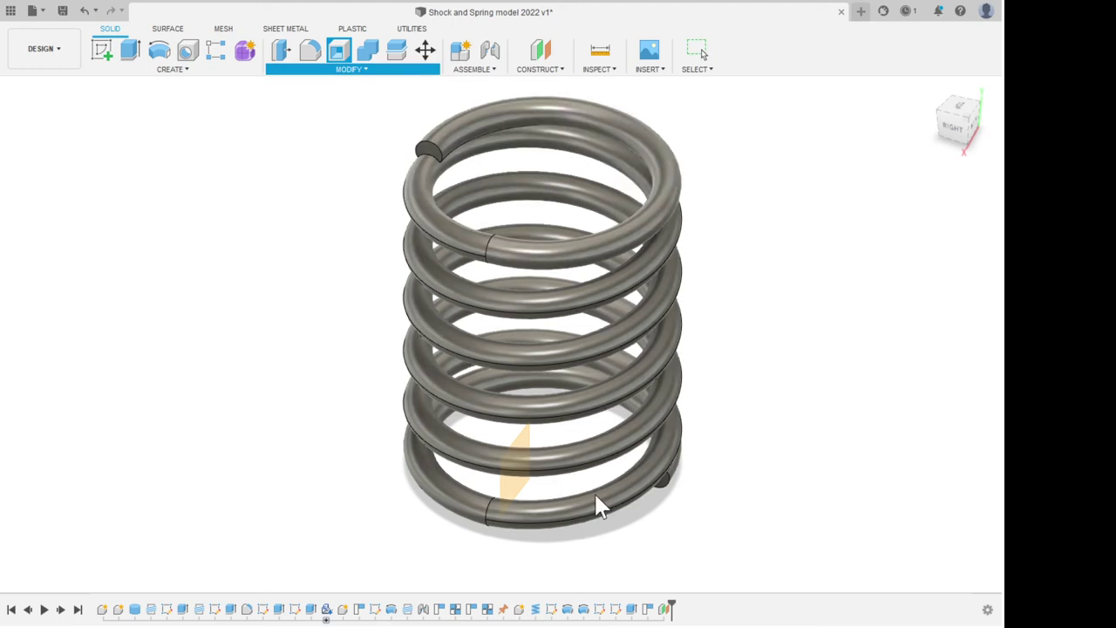
left_click(603, 458)
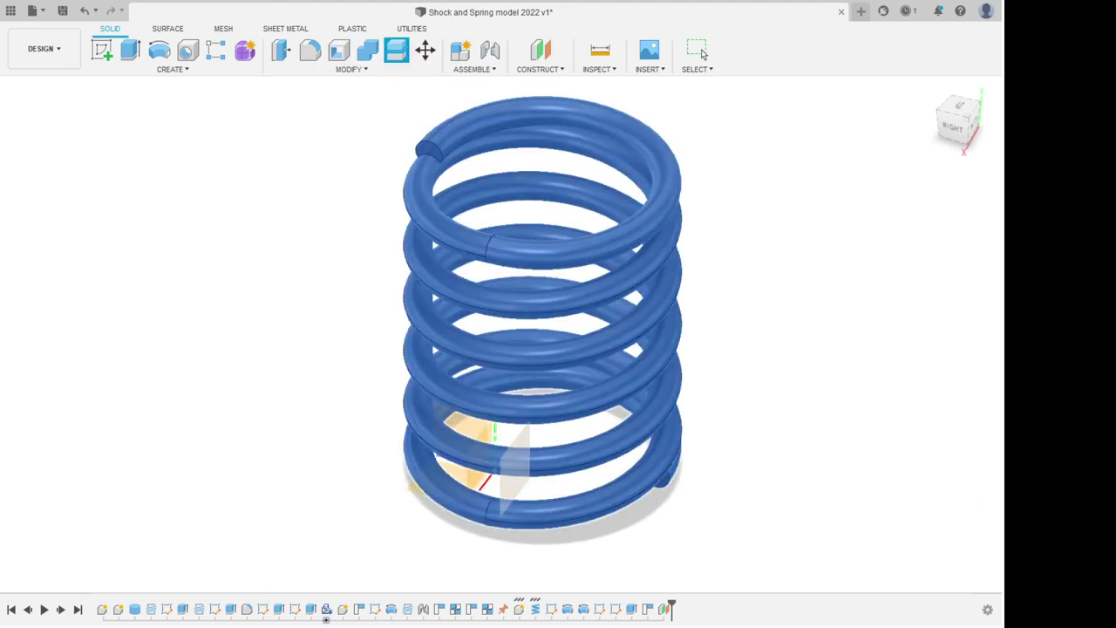
left_click(516, 471)
middle_click_drag(557, 488, 358, 423, "shift")
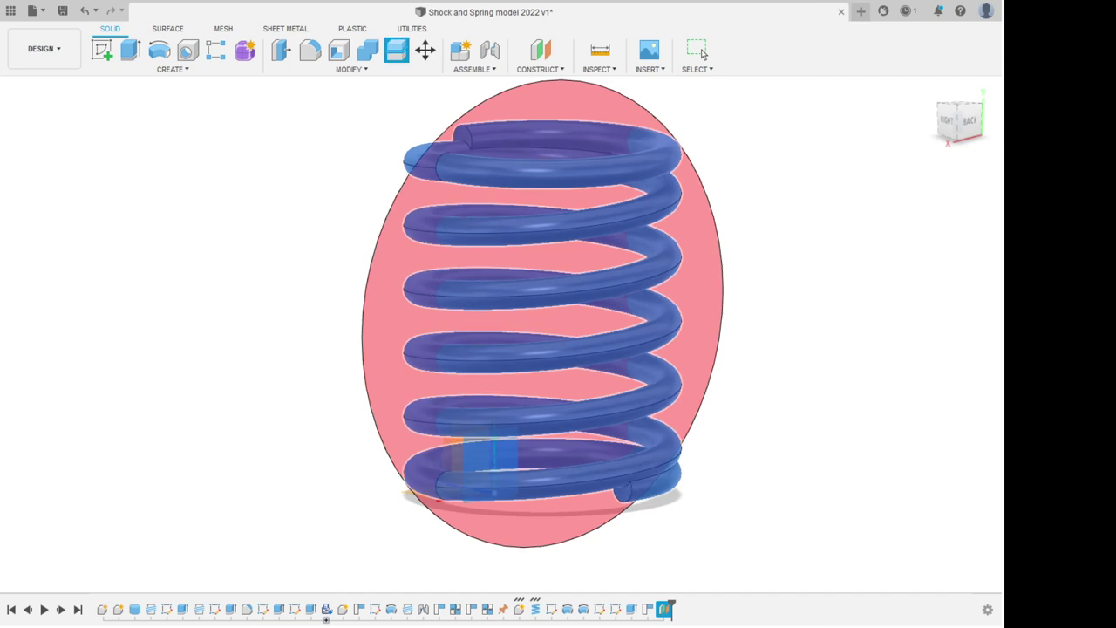
left_click(701, 49)
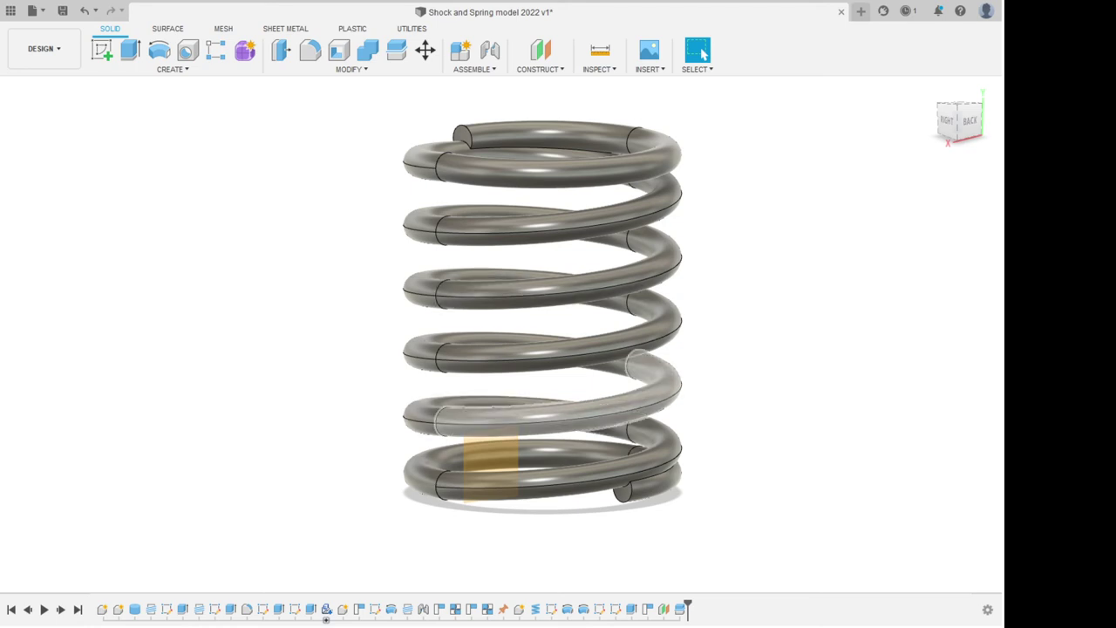
middle_click_drag(566, 327, 608, 365, "shift")
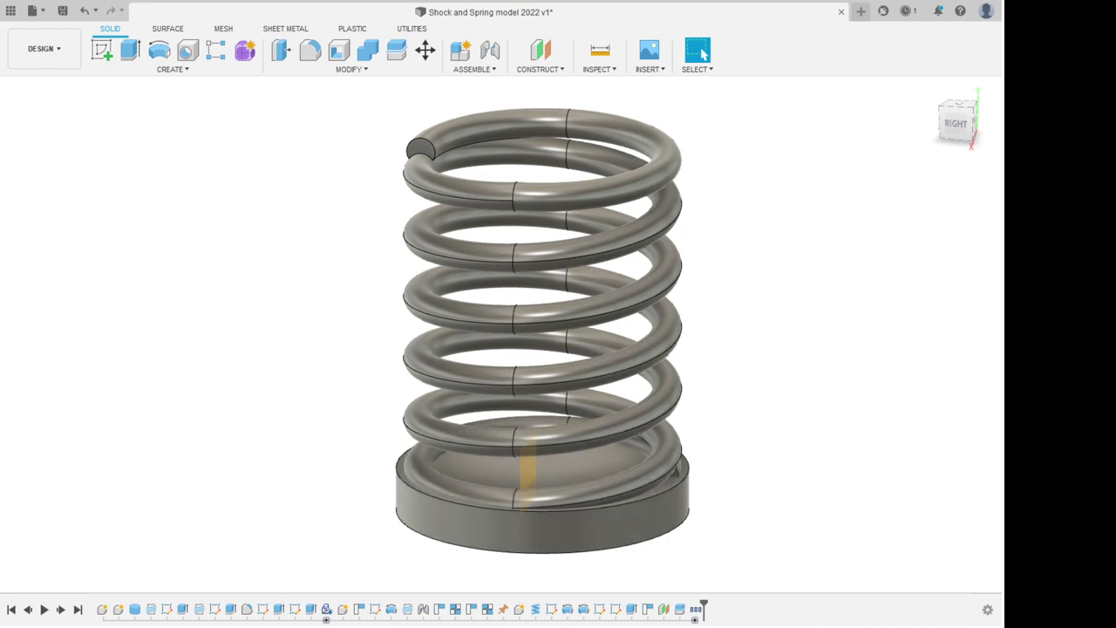
scroll(502, 167, "up", 3)
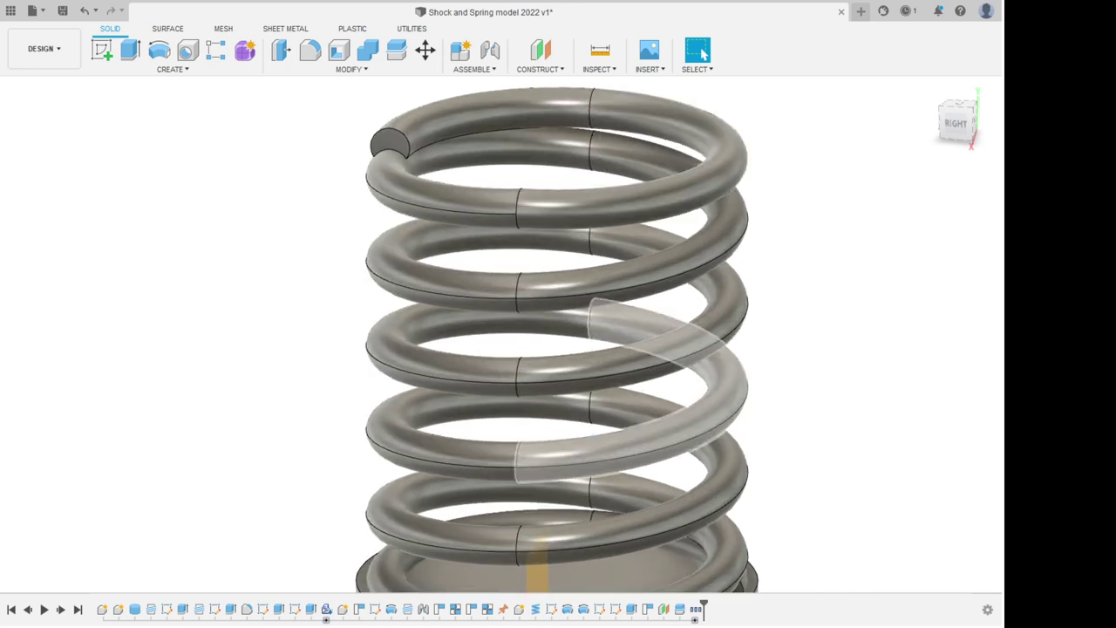
key("j")
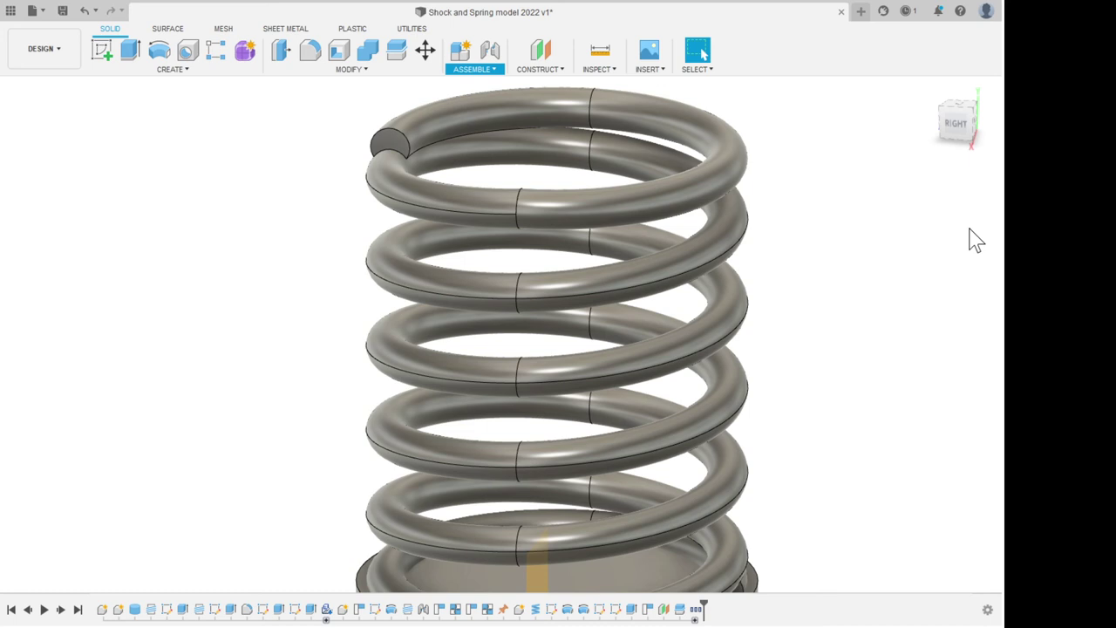
key("Escape")
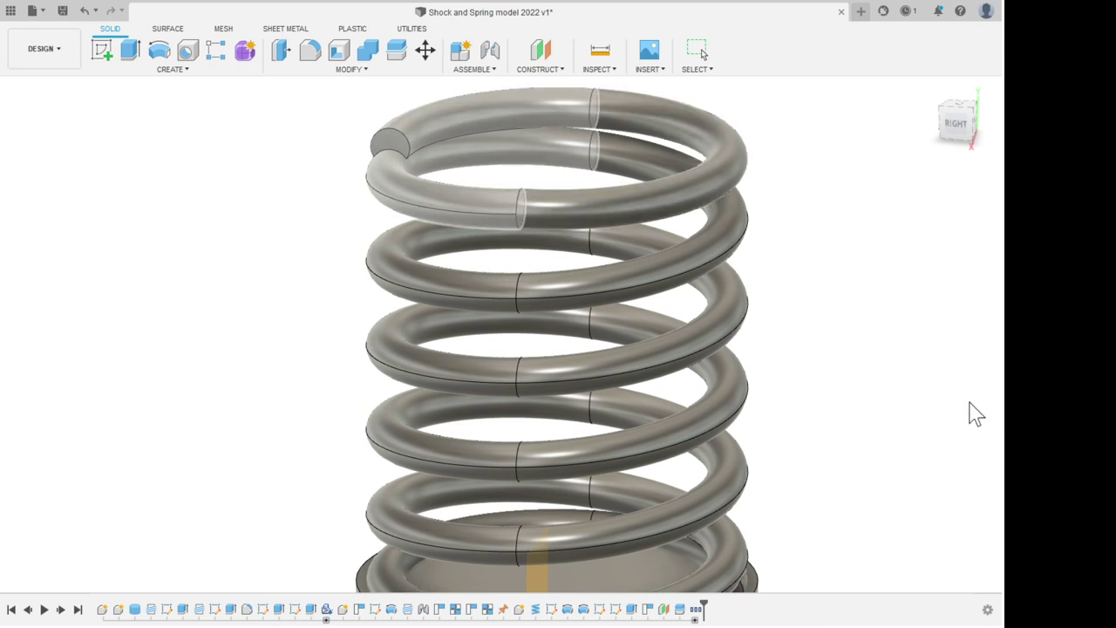
scroll(974, 410, "up", 2)
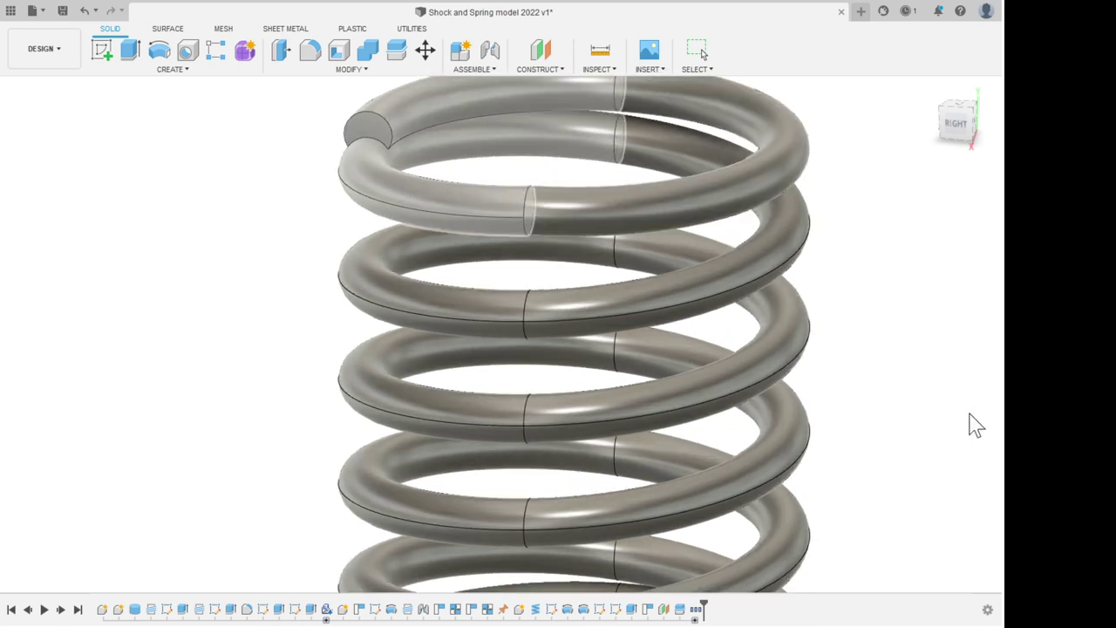
left_click(488, 208)
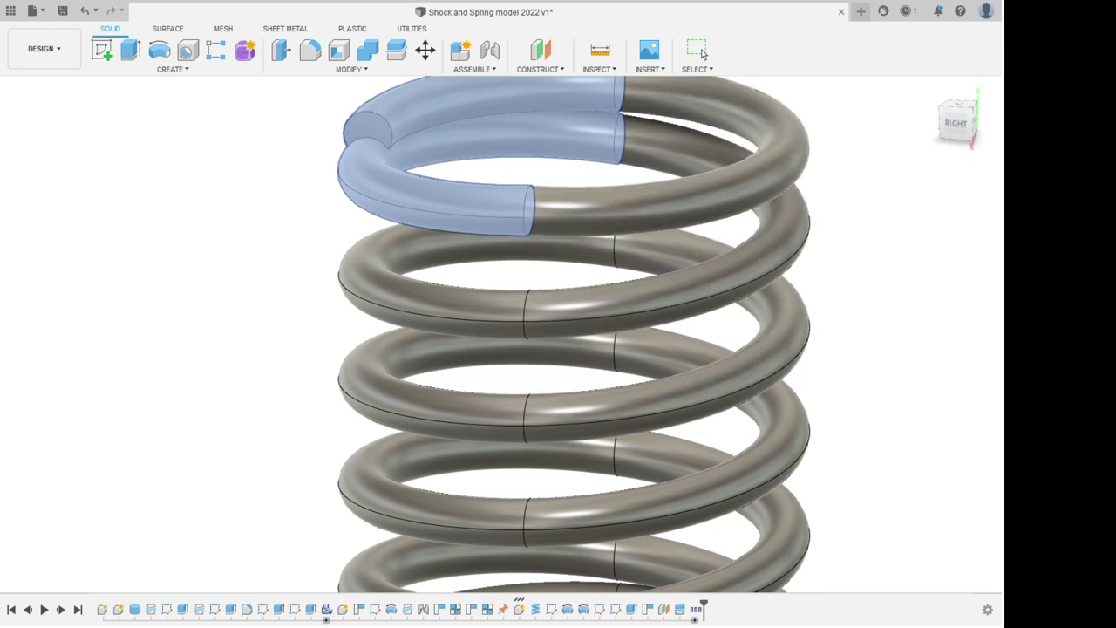
left_click(700, 52)
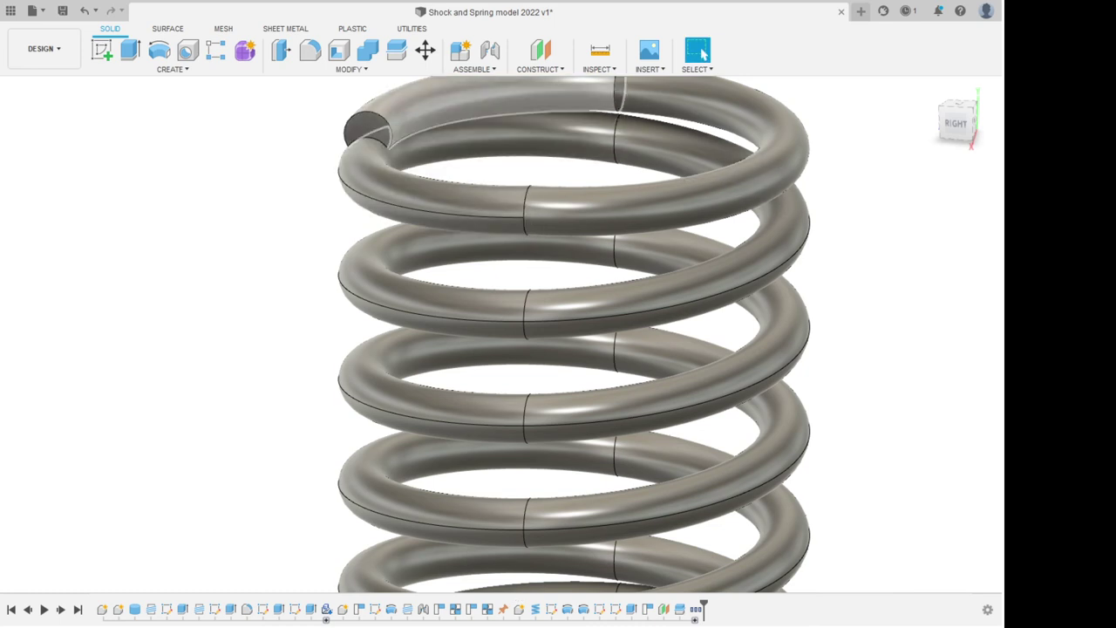
Create an as-built joint between the spring's upper end segment and the half coil below it, positioned at the wire cross-section centre where they meet.
left_click(482, 67)
left_click(499, 112)
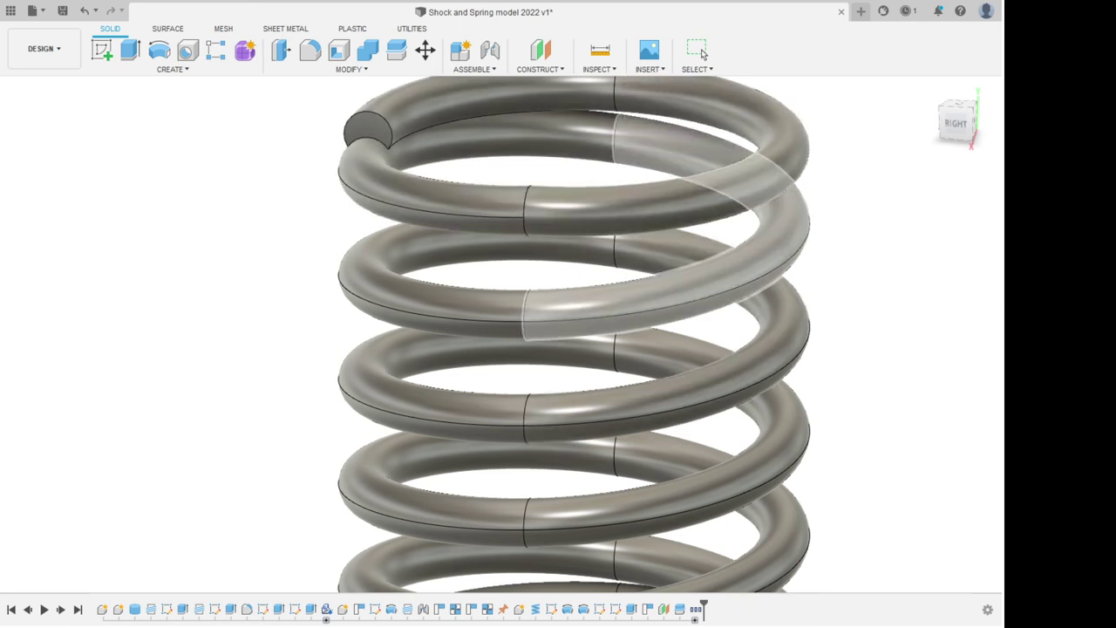
left_click(567, 307)
left_click(492, 206)
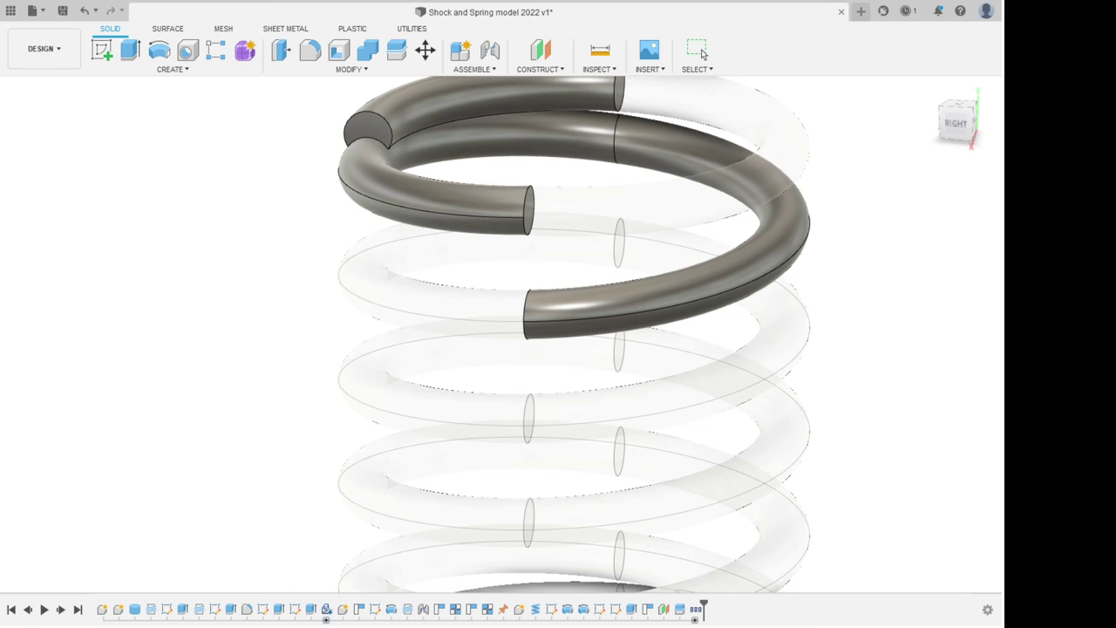
key("Return")
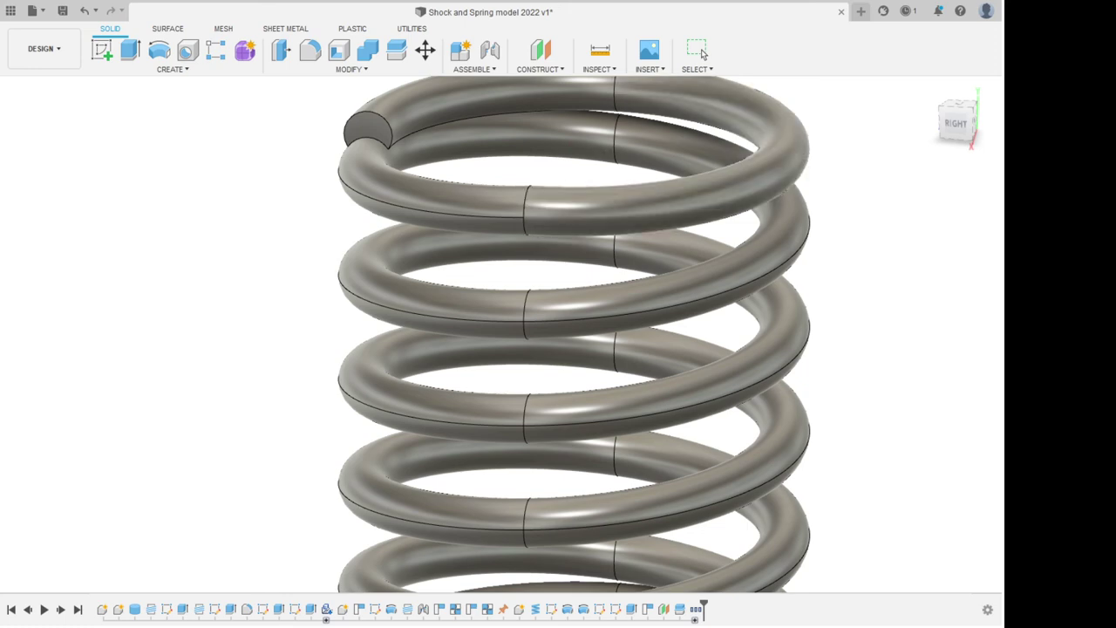
middle_click_drag(611, 187, 535, 249, "shift")
scroll(515, 261, "down", 5)
scroll(597, 138, "up", 4)
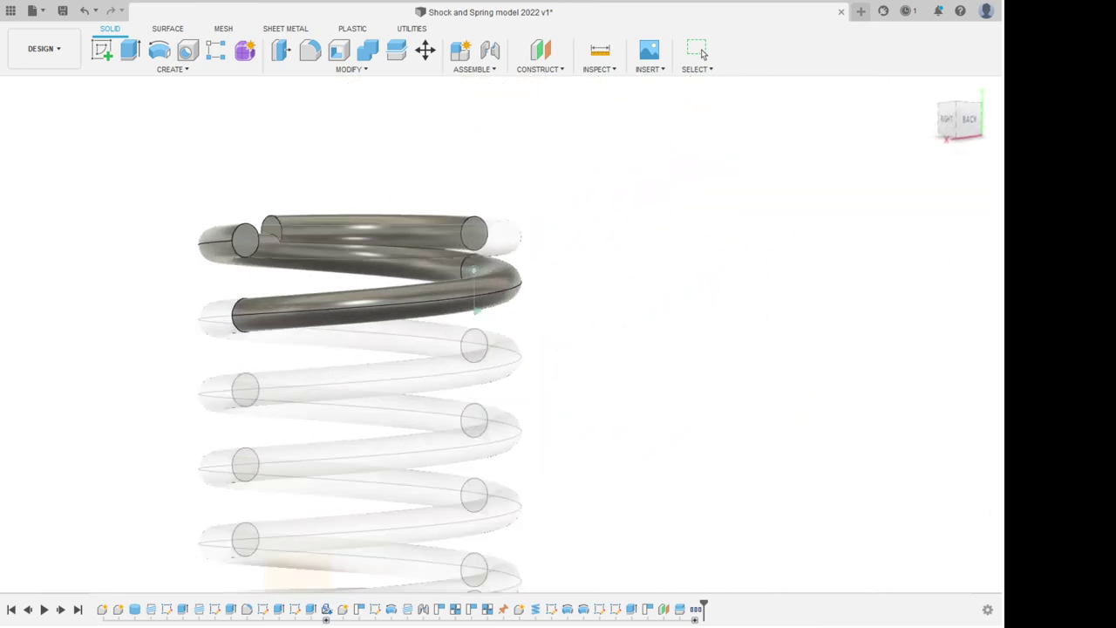
key("Return")
Add as-built joints between the next adjoining half-coil segments, working down the spring.
middle_click_drag(360, 440, 484, 470, "shift")
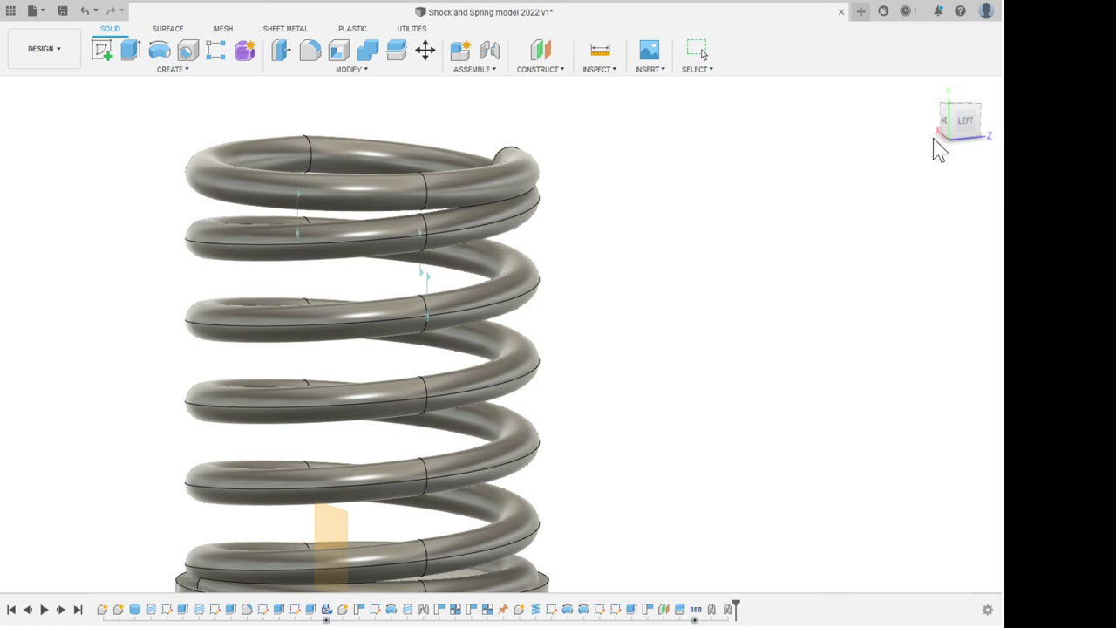
key("j")
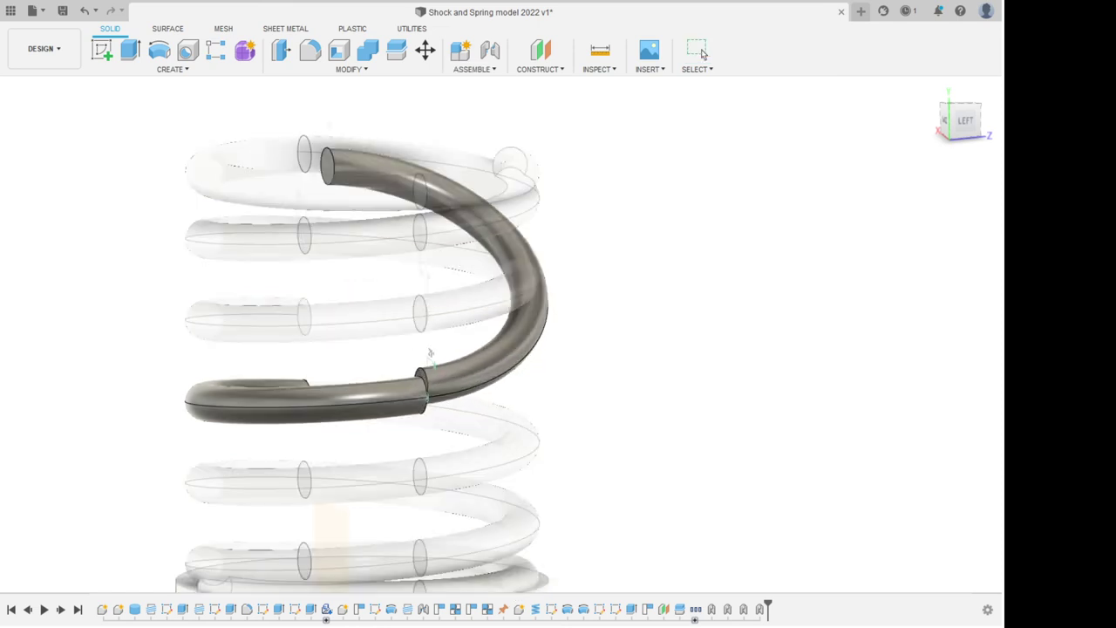
left_click(702, 54)
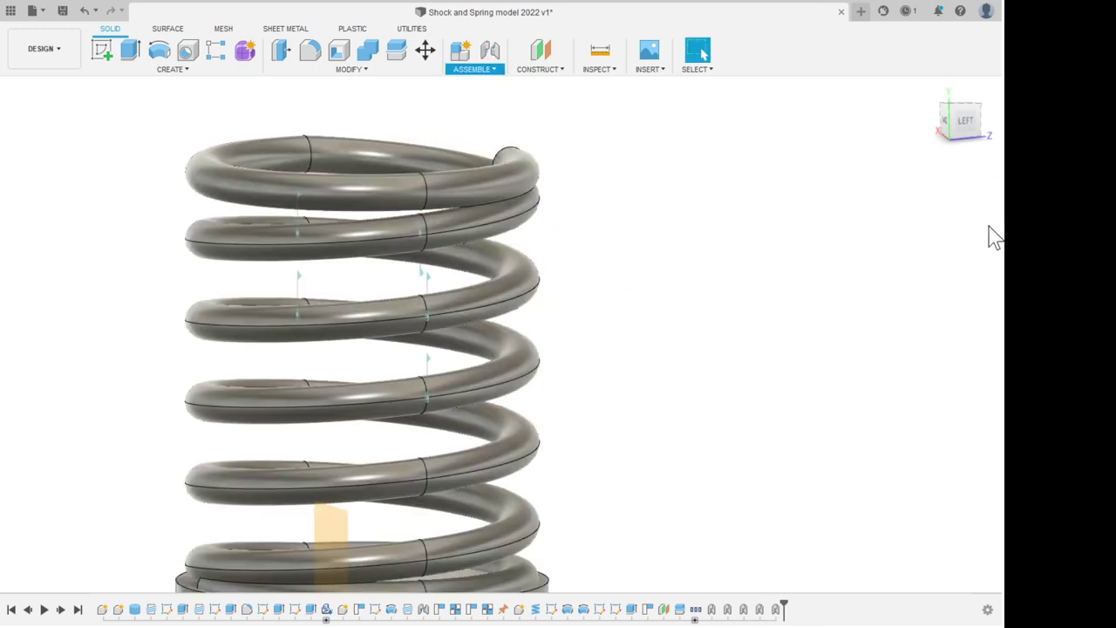
Join the two adjoining half coils just above the bottom coil with an as-built joint at the centre of their shared circular face.
key("j")
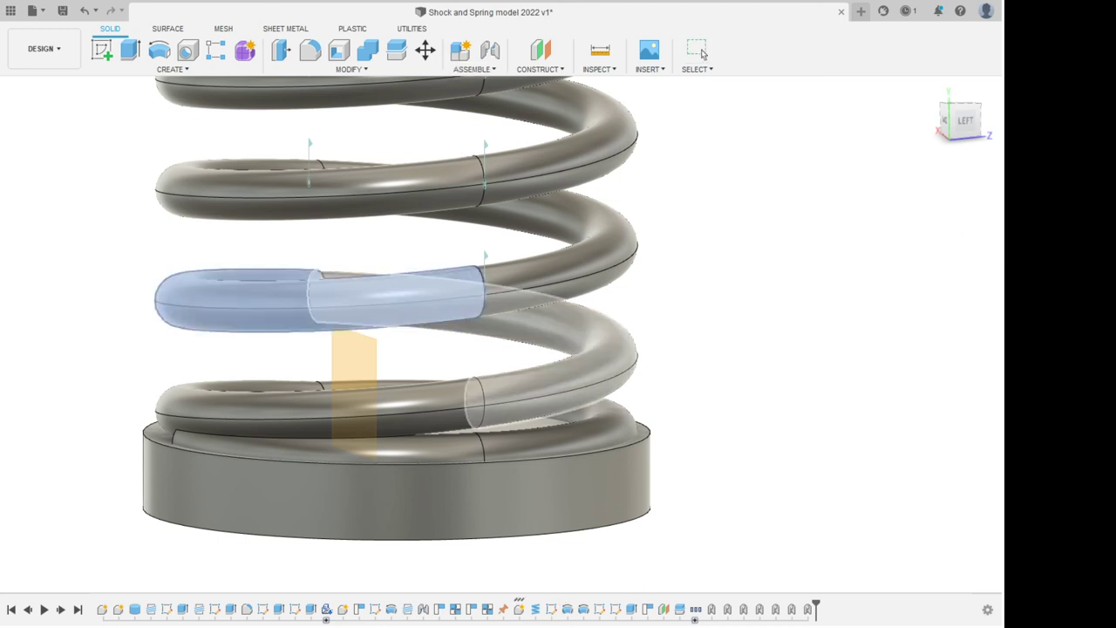
scroll(280, 314, "up", 2)
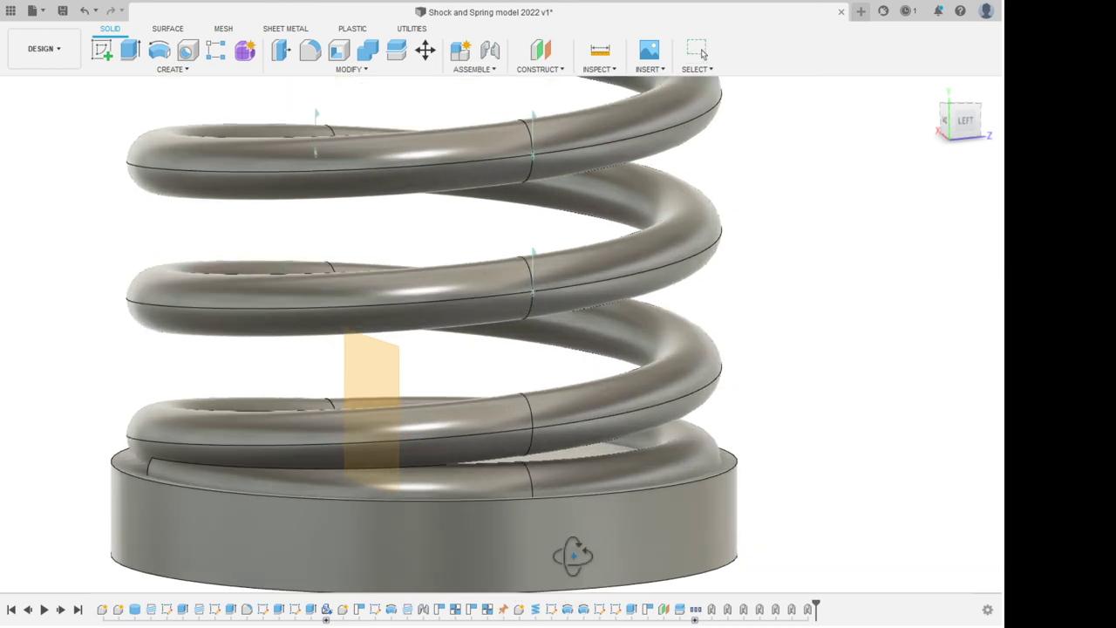
middle_click_drag(573, 555, 810, 587, "shift")
scroll(984, 455, "down", 4)
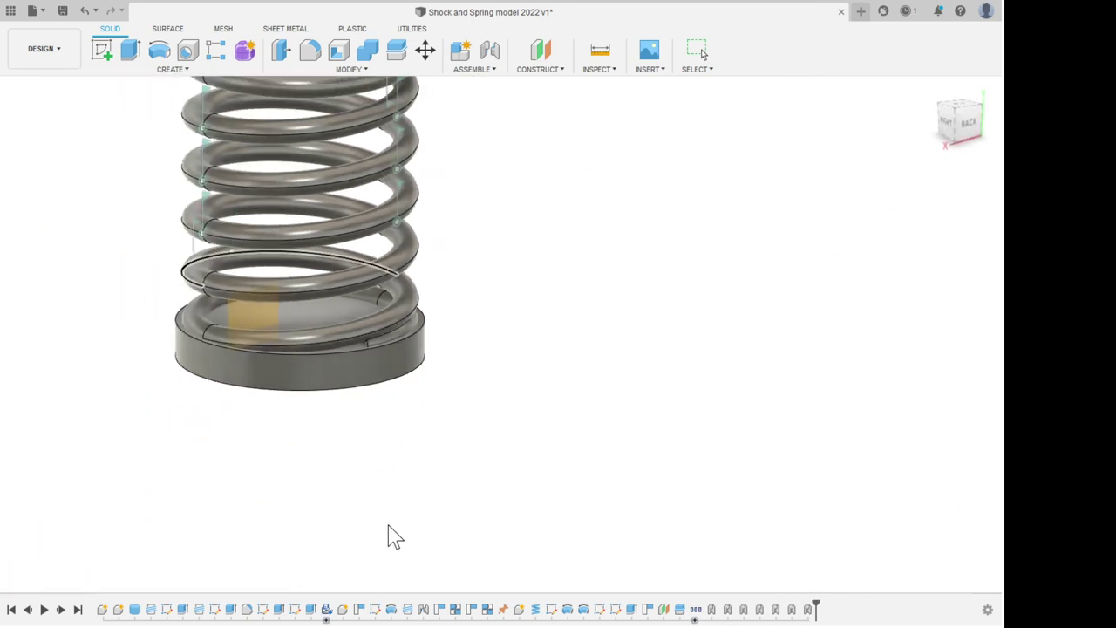
scroll(397, 540, "down", 2)
scroll(494, 548, "up", 5)
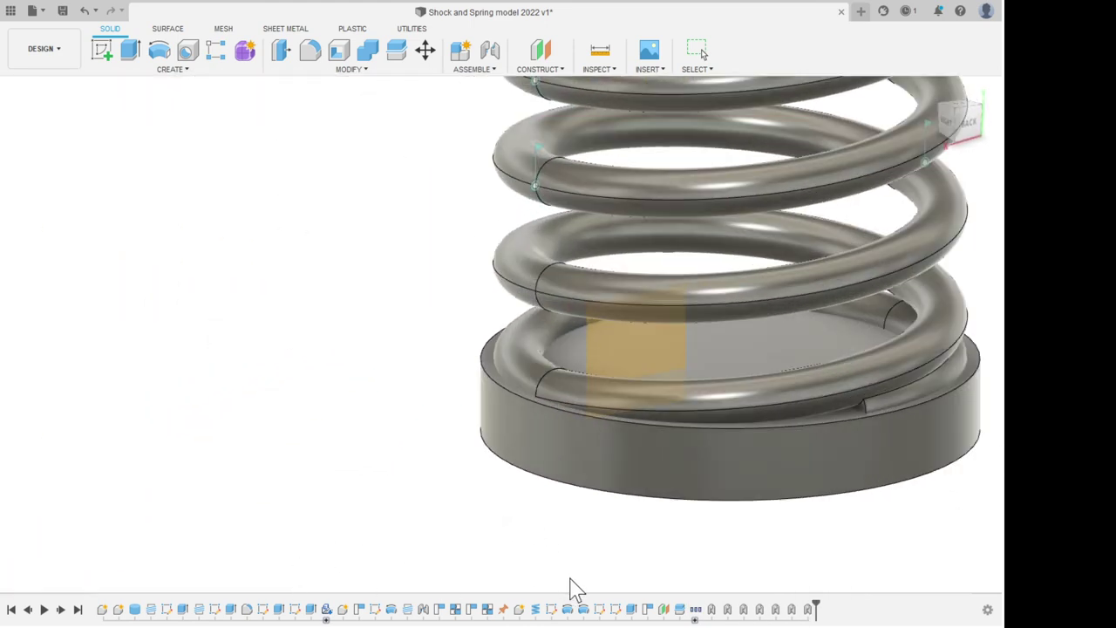
scroll(571, 580, "up", 3)
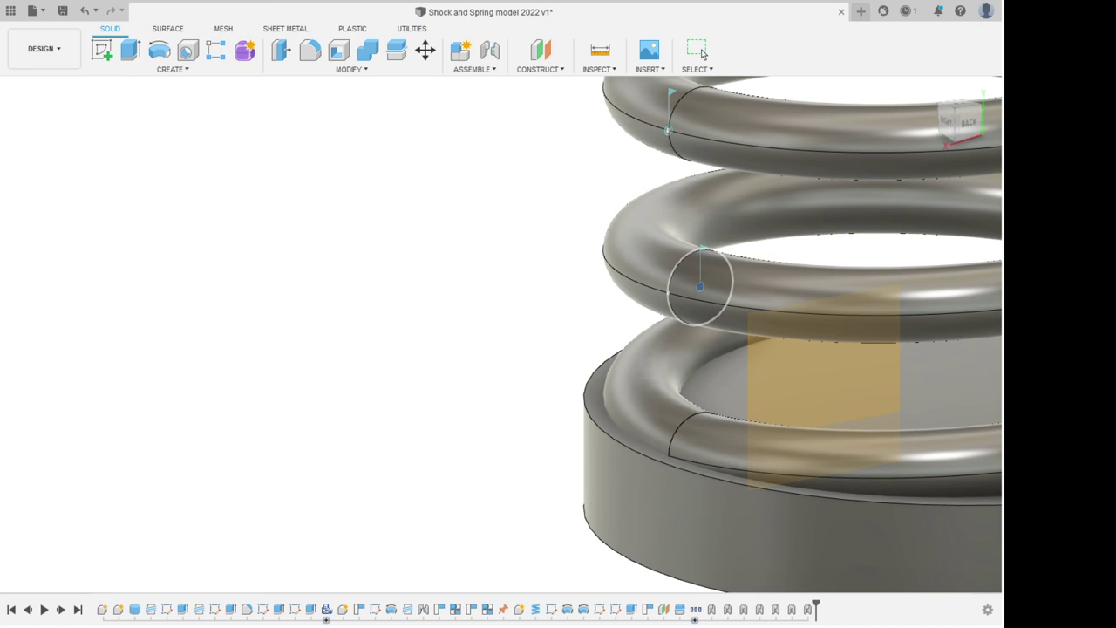
left_click(700, 287)
scroll(445, 320, "down", 4)
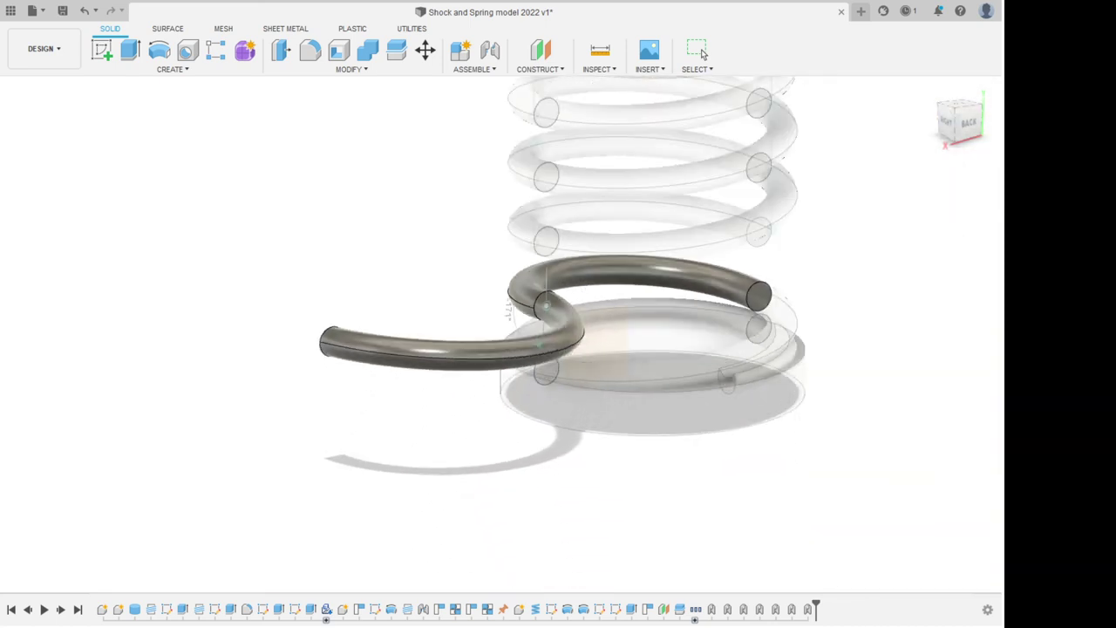
scroll(288, 316, "down", 3)
scroll(728, 356, "up", 4)
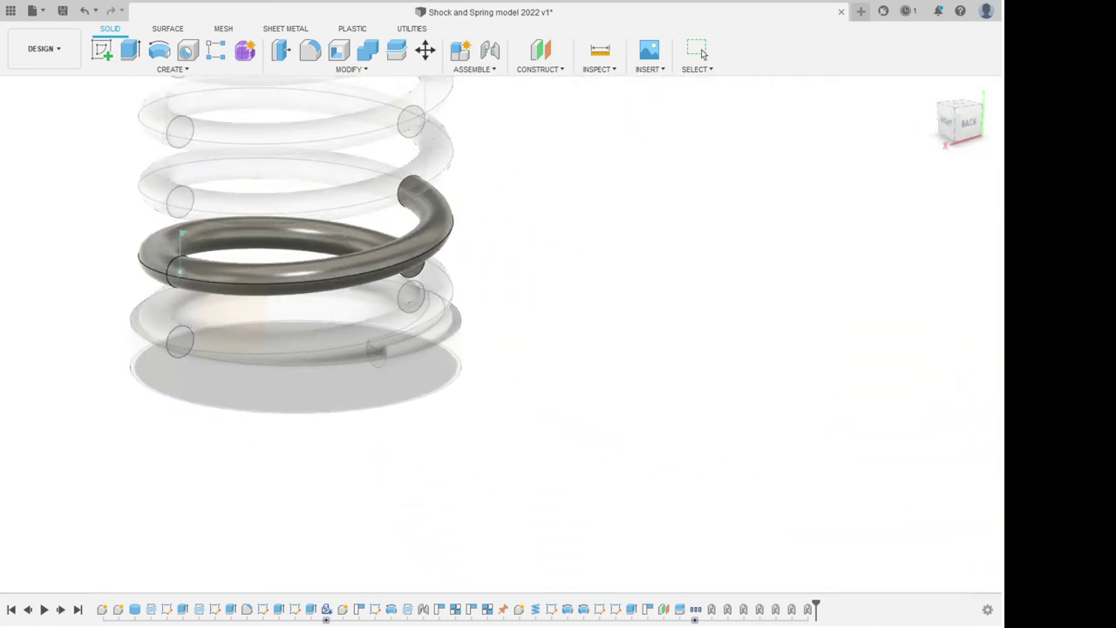
left_click(699, 51)
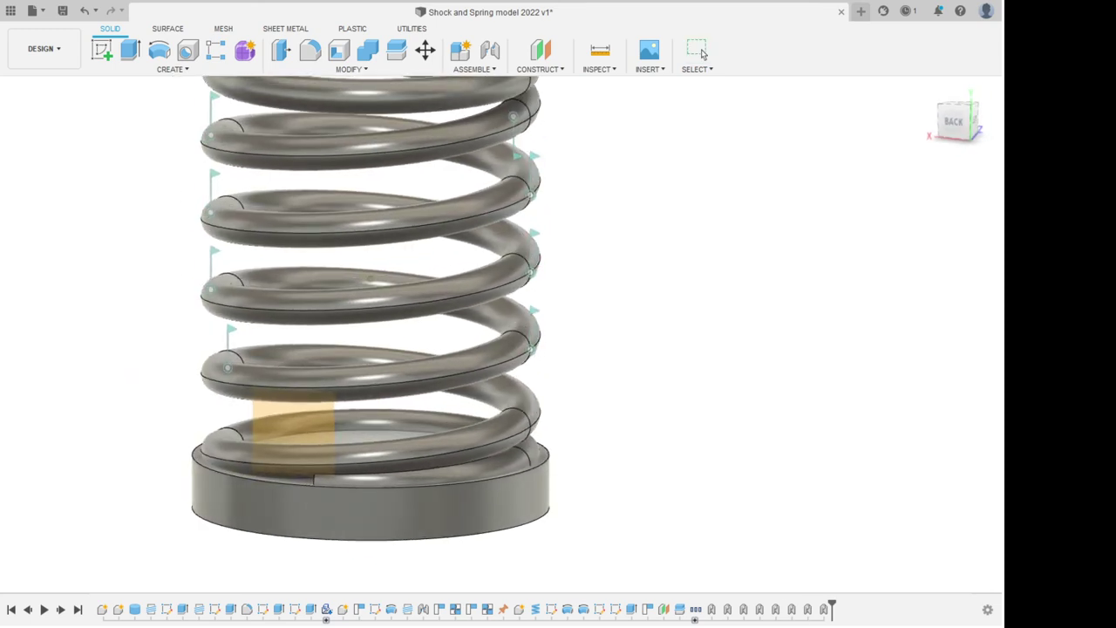
double_click(532, 312)
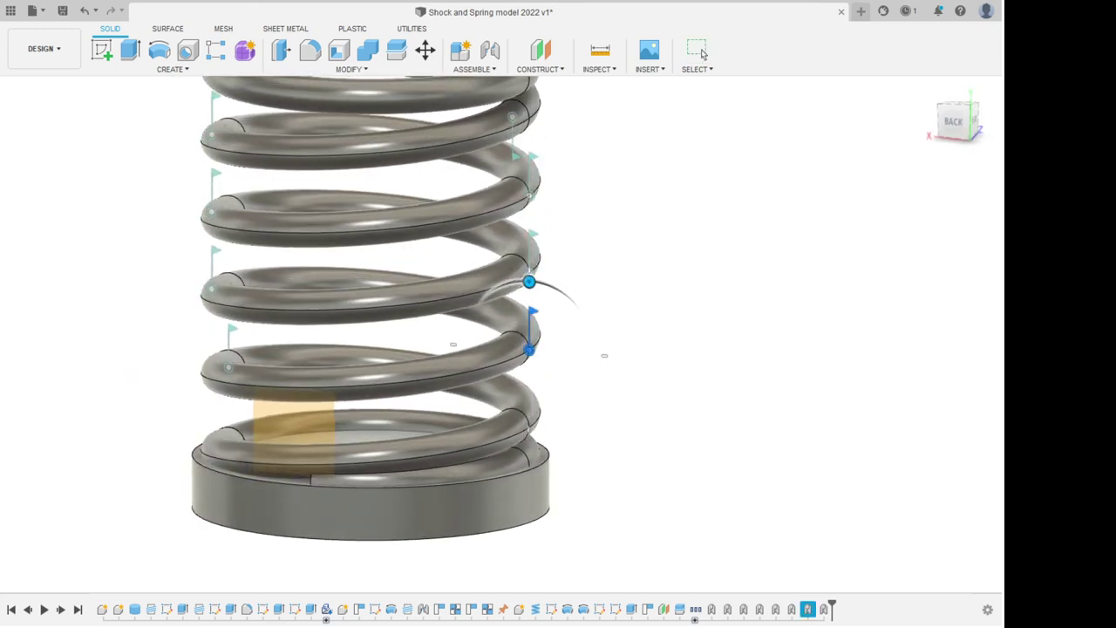
left_click(531, 313)
left_click(531, 313)
left_click(531, 313)
key("Escape")
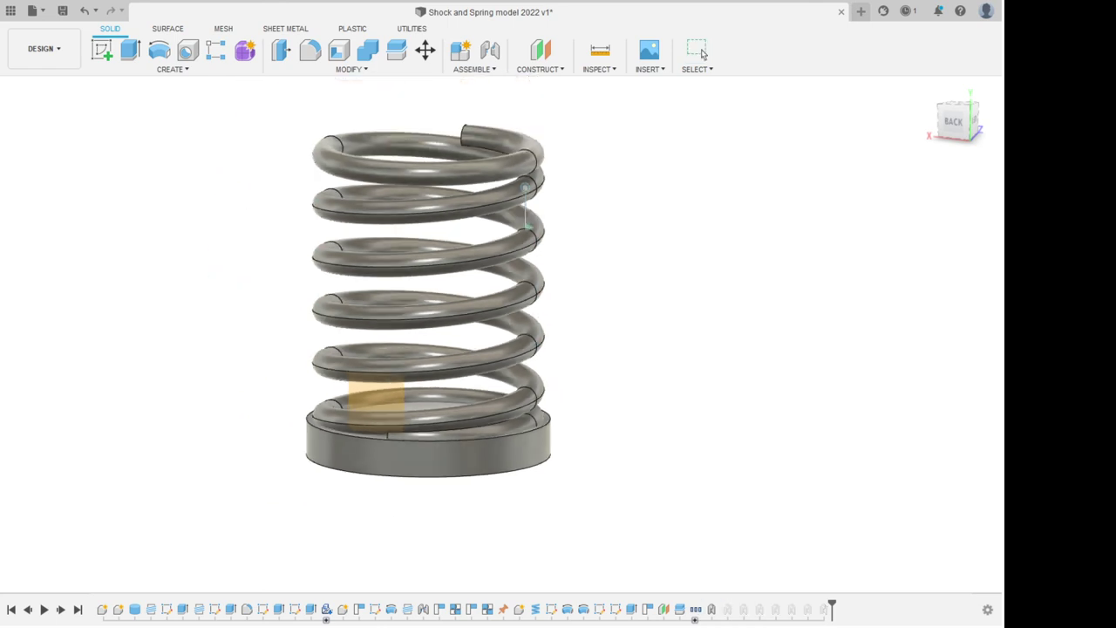
Edit the second as-built joint from the top so its position is the centre of the coil's circular cross-section.
scroll(964, 344, "up", 3)
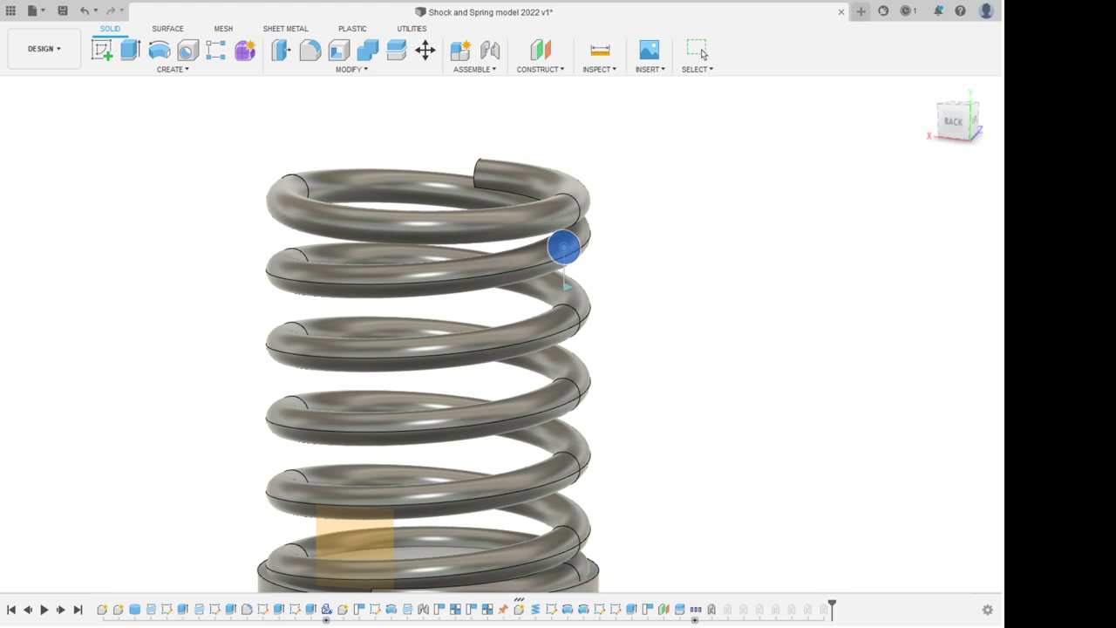
left_click(701, 52)
left_click(277, 241)
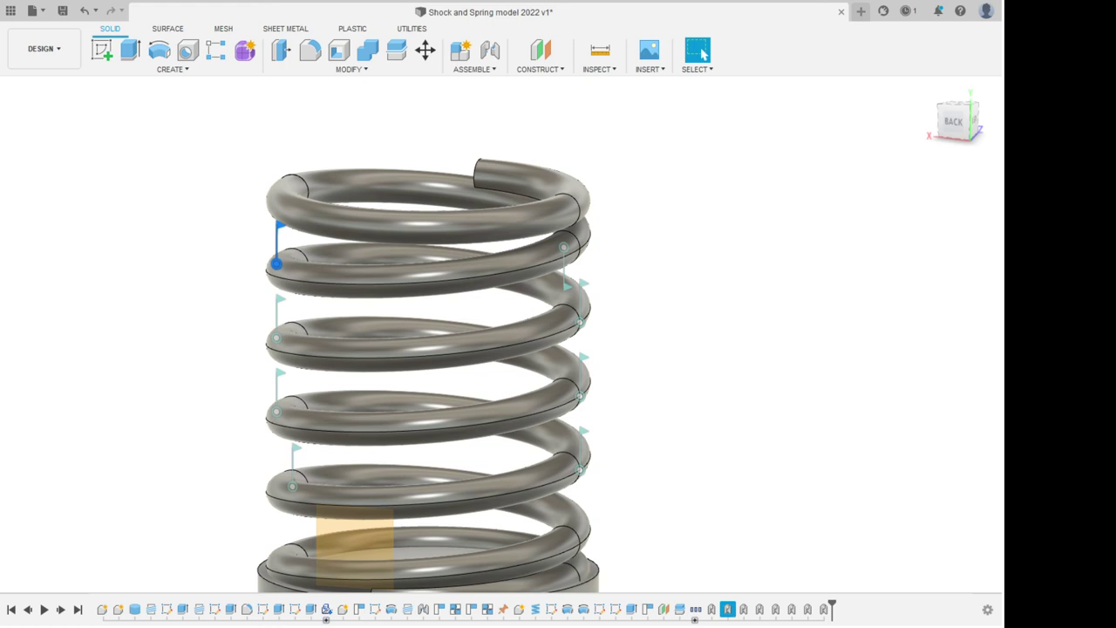
left_click(700, 52)
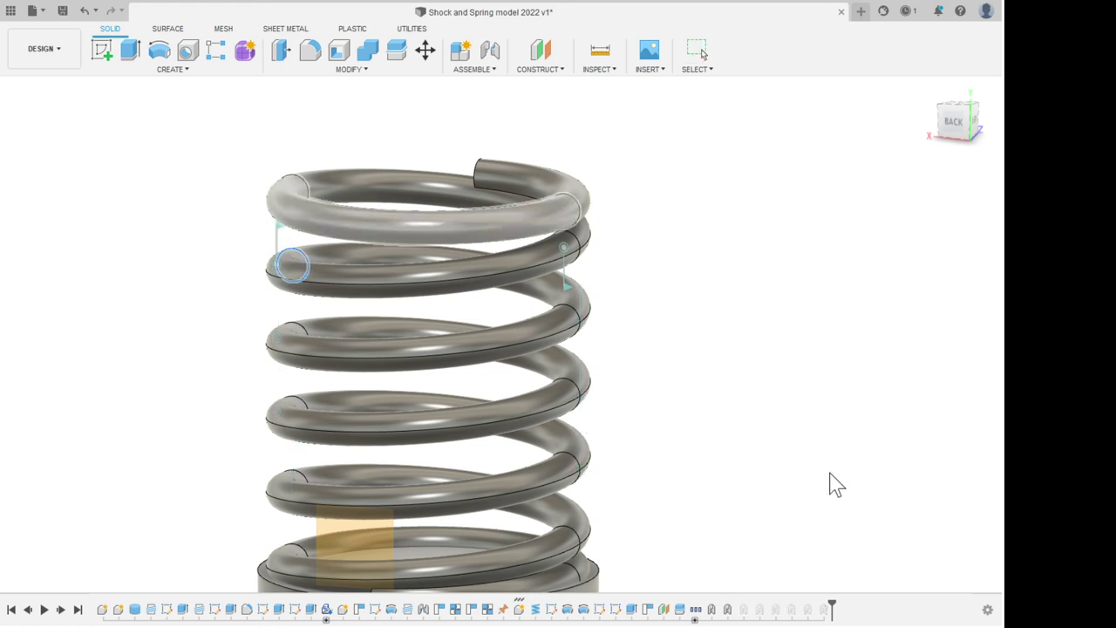
left_click(581, 520)
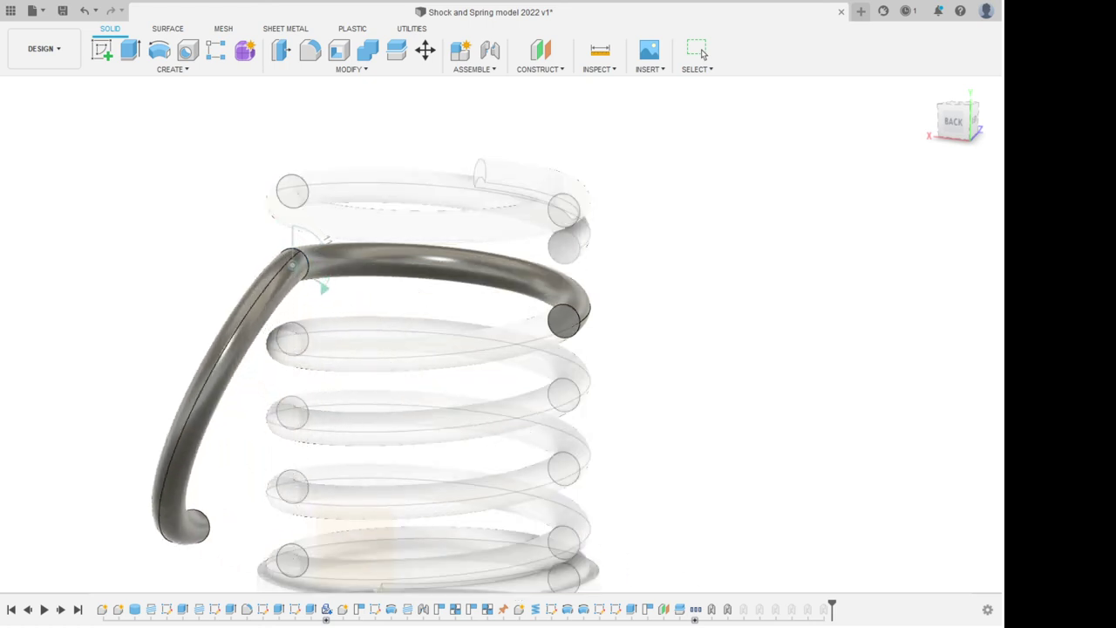
key("Return")
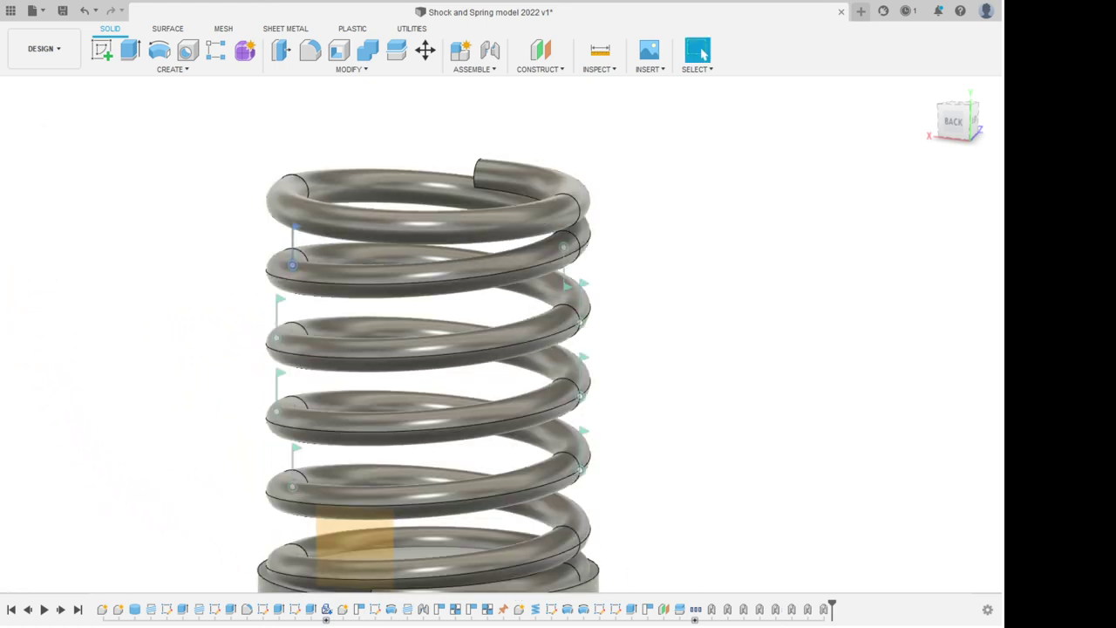
Edit the third as-built joint from the top to sit at the centre of the wire's circular cross-section, pointing upward.
left_click(292, 264)
left_click(744, 609)
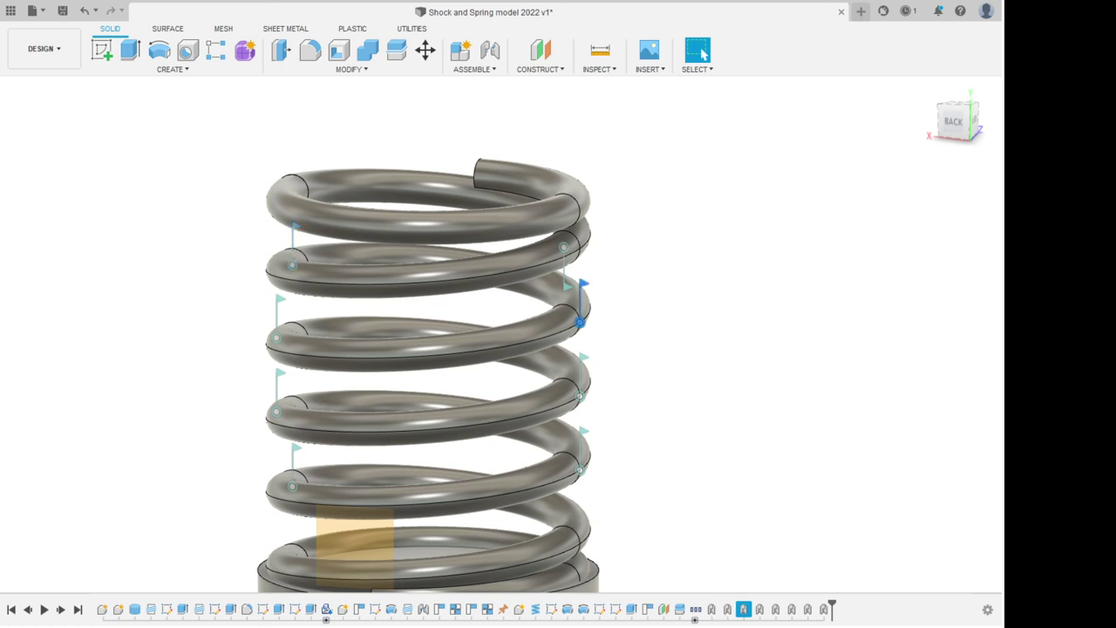
double_click(744, 609)
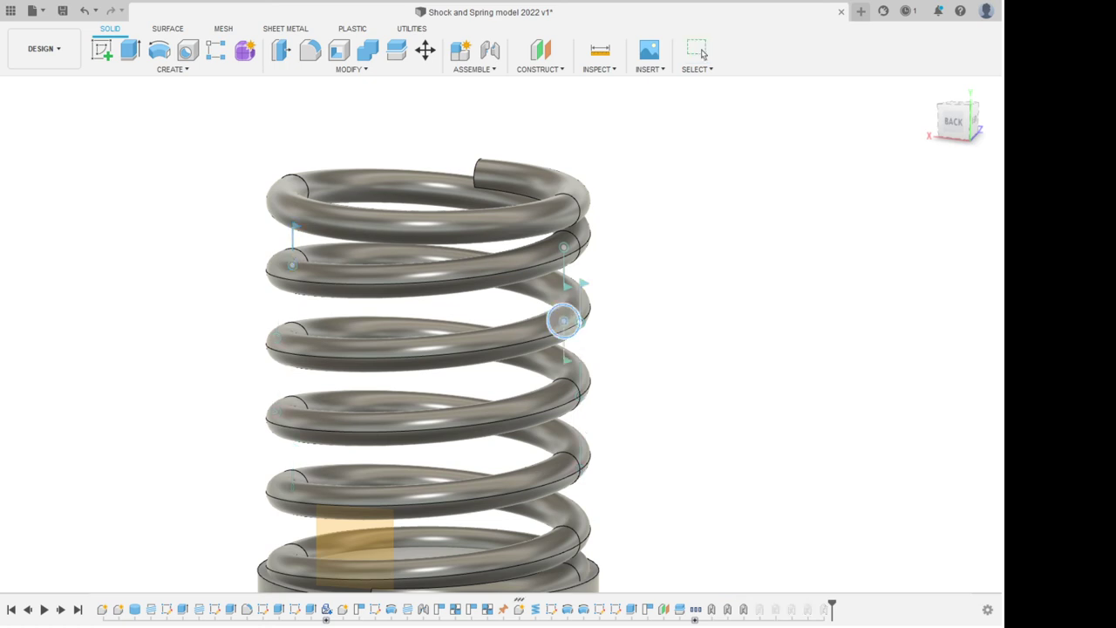
left_click(564, 320)
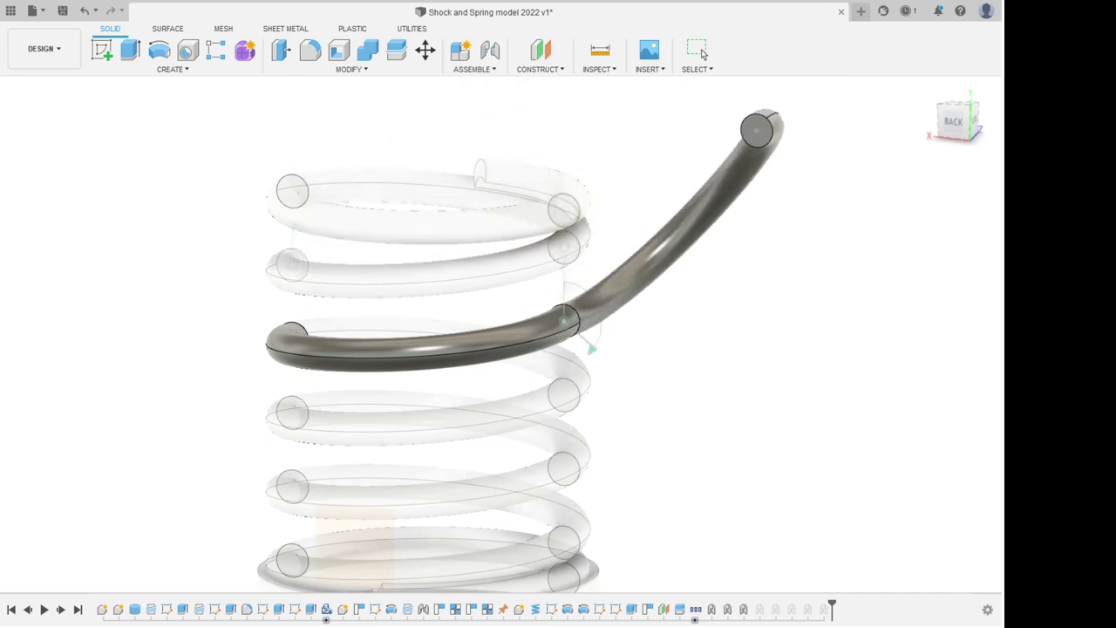
key("Return")
Flip the direction of the topmost as-built joint so it points upward.
left_click(711, 610)
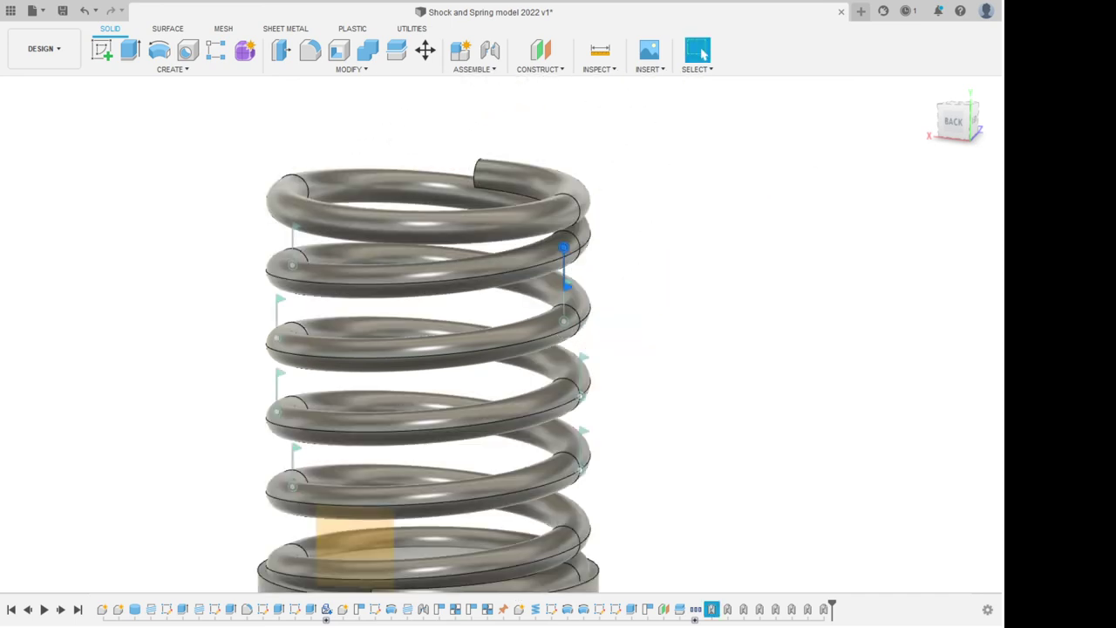
double_click(712, 609)
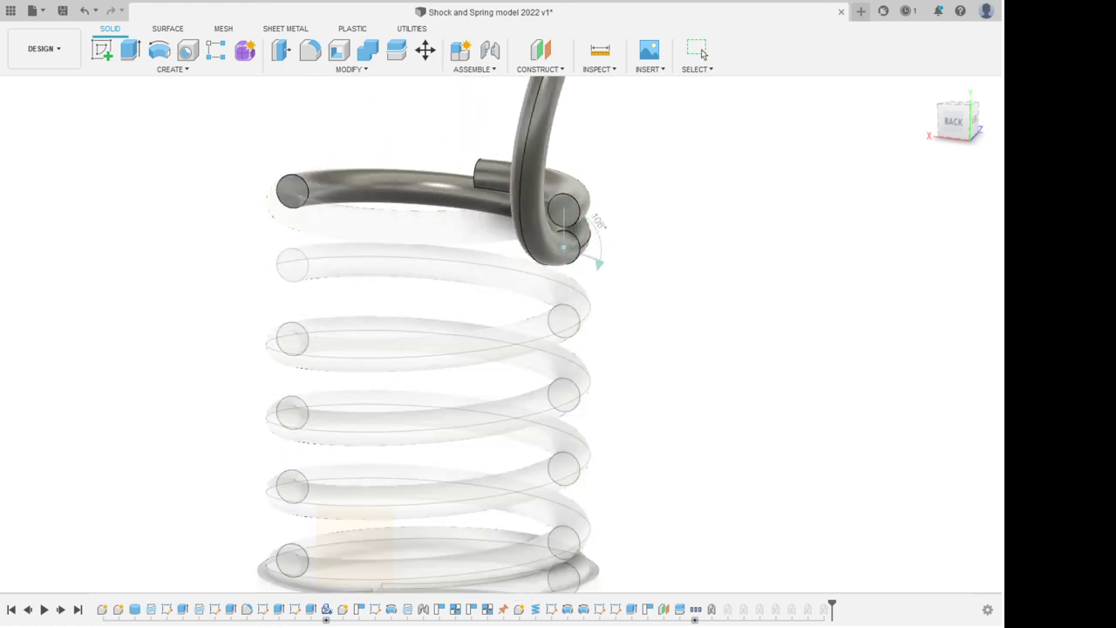
left_click(702, 52)
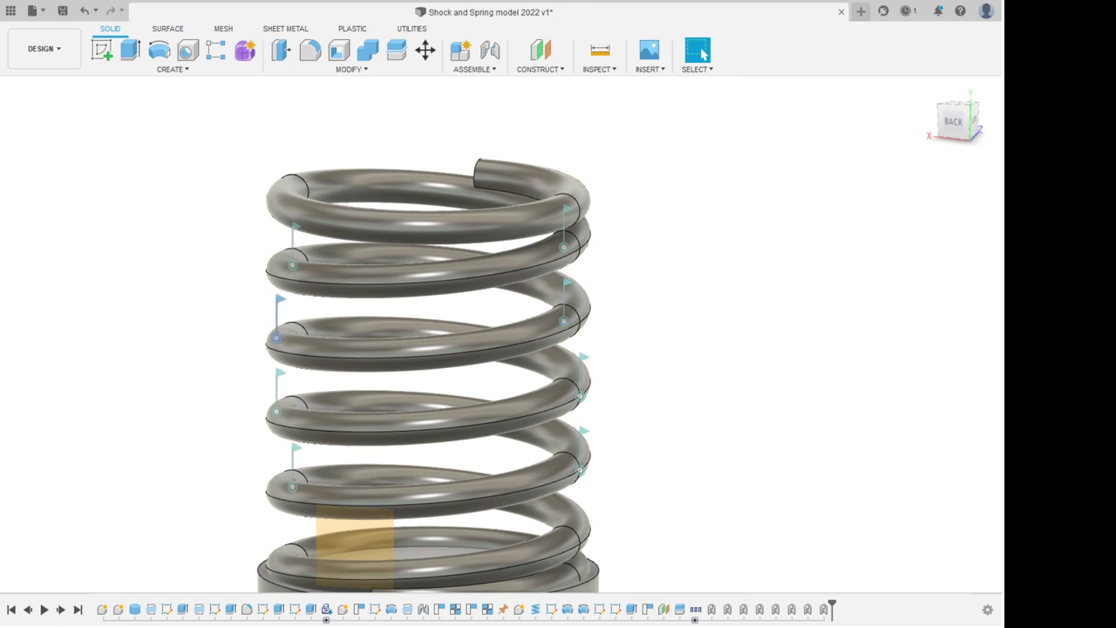
Reposition the fourth and fifth as-built joints from the top to the centres of the wire's circular cross-section.
left_click(276, 336)
double_click(276, 337)
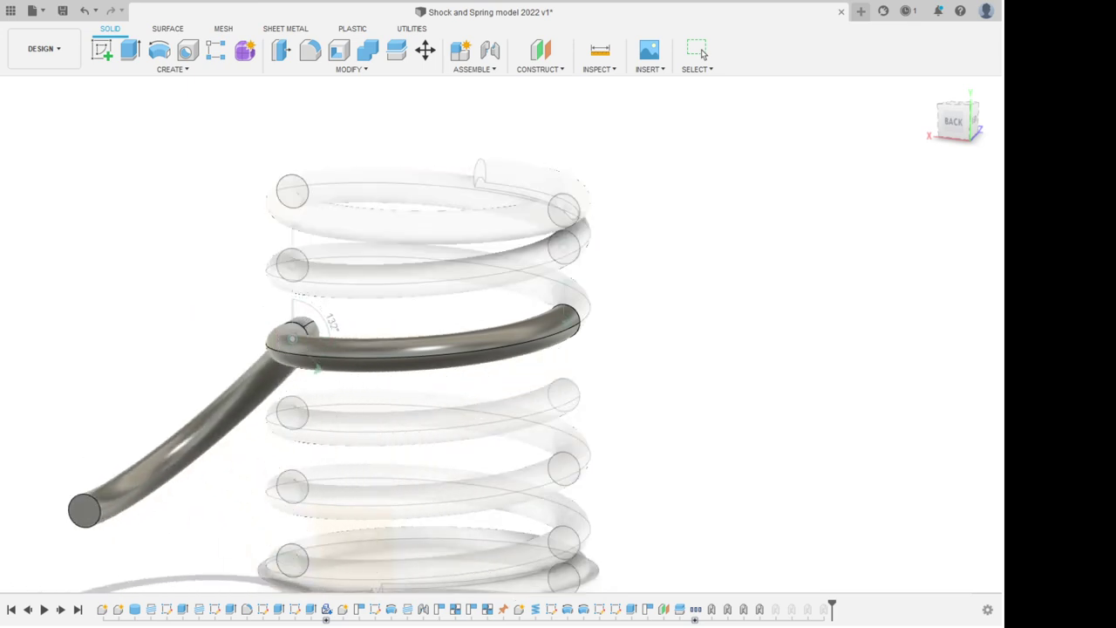
key("Return")
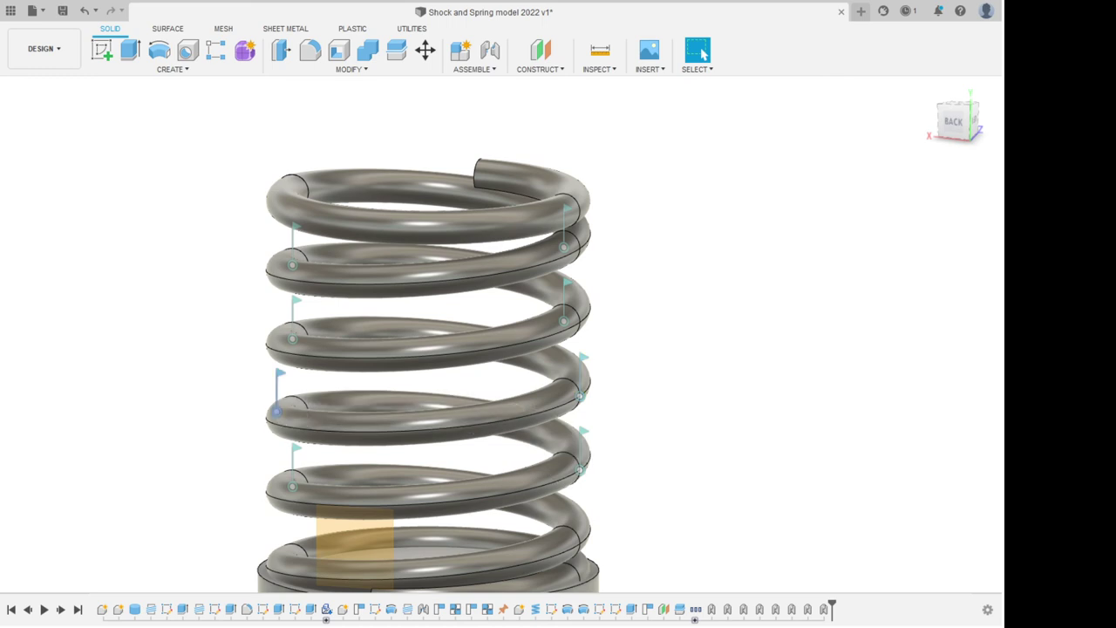
left_click(293, 337)
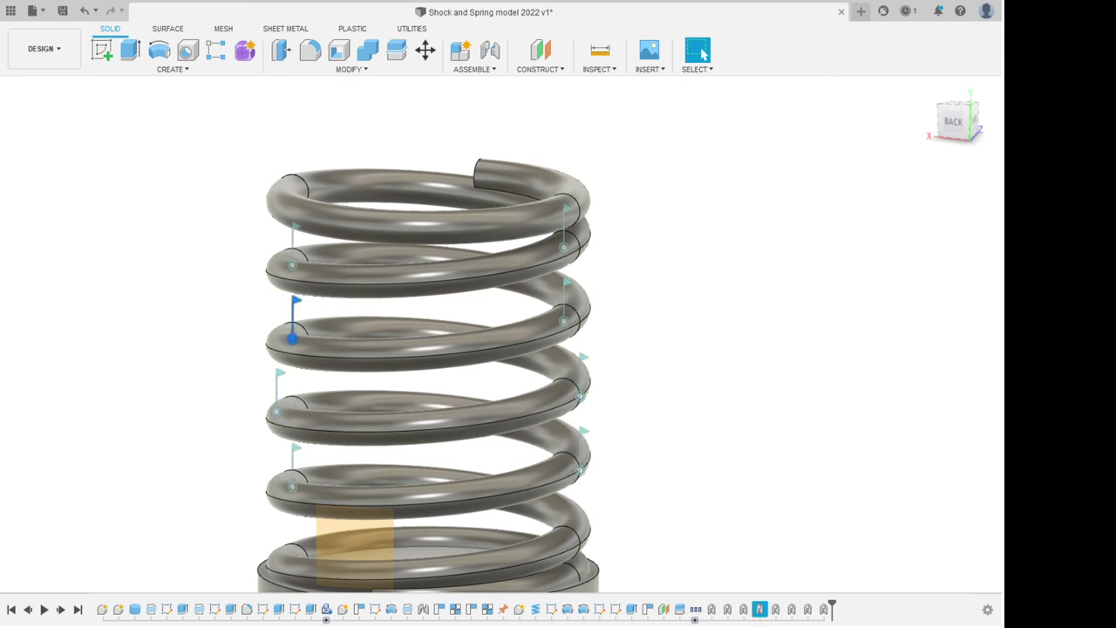
left_click(580, 395)
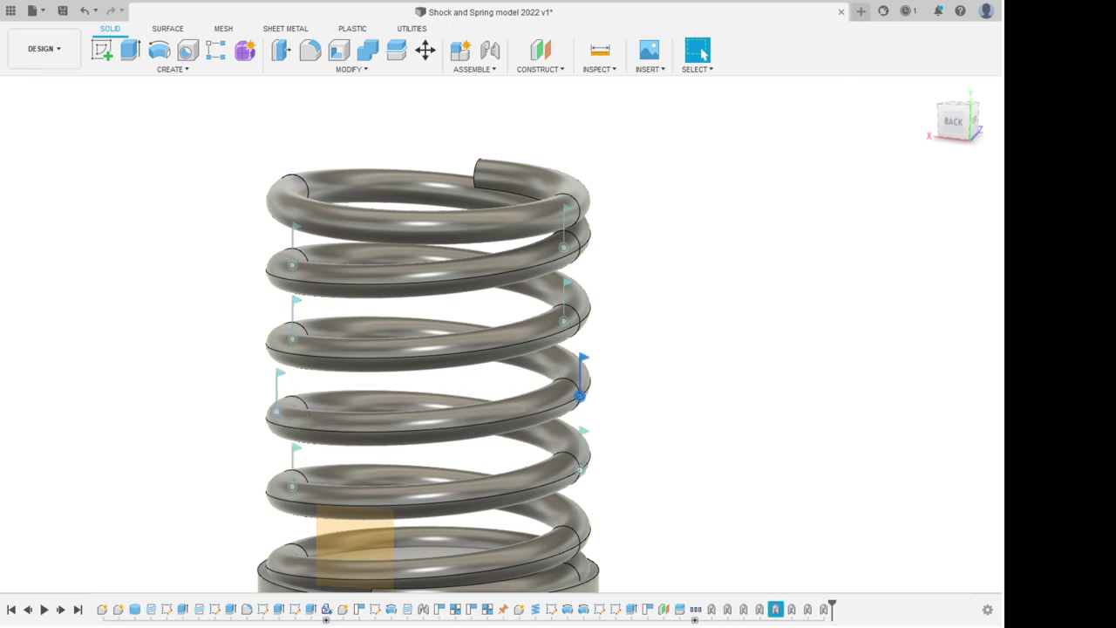
double_click(581, 396)
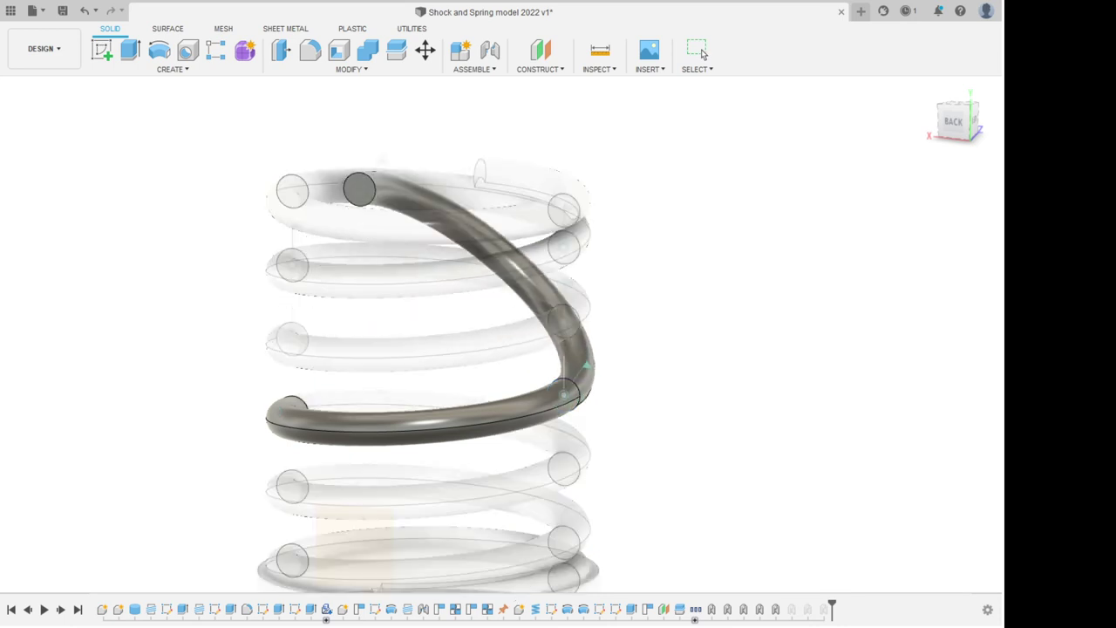
left_click(701, 48)
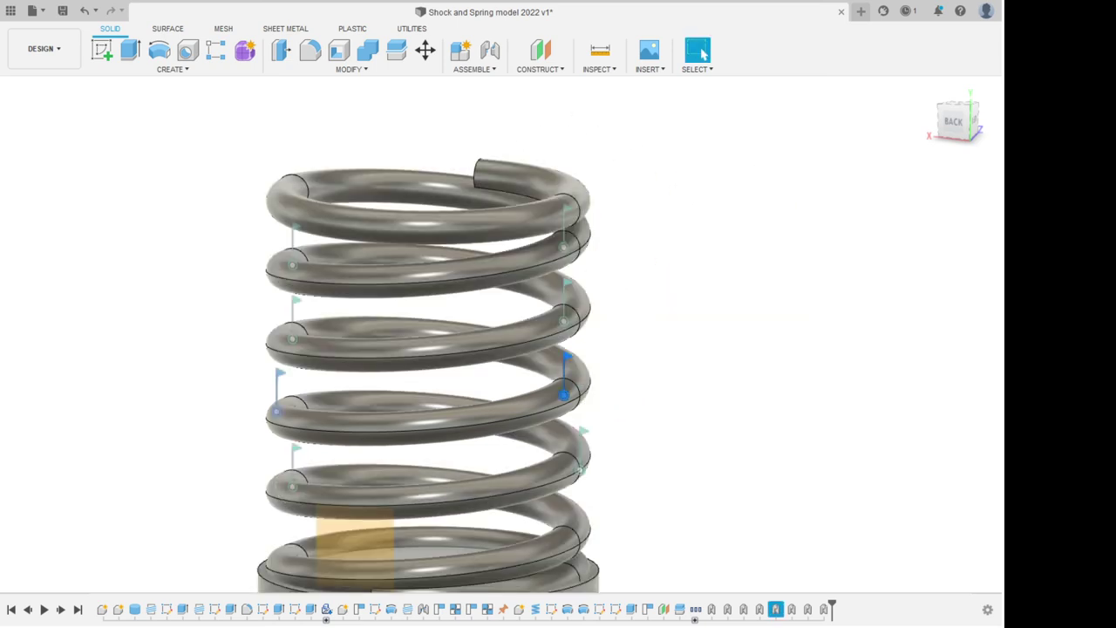
Reposition the sixth and seventh as-built joints to the wire's cross-section centres, with both pointing upward.
left_click(306, 537)
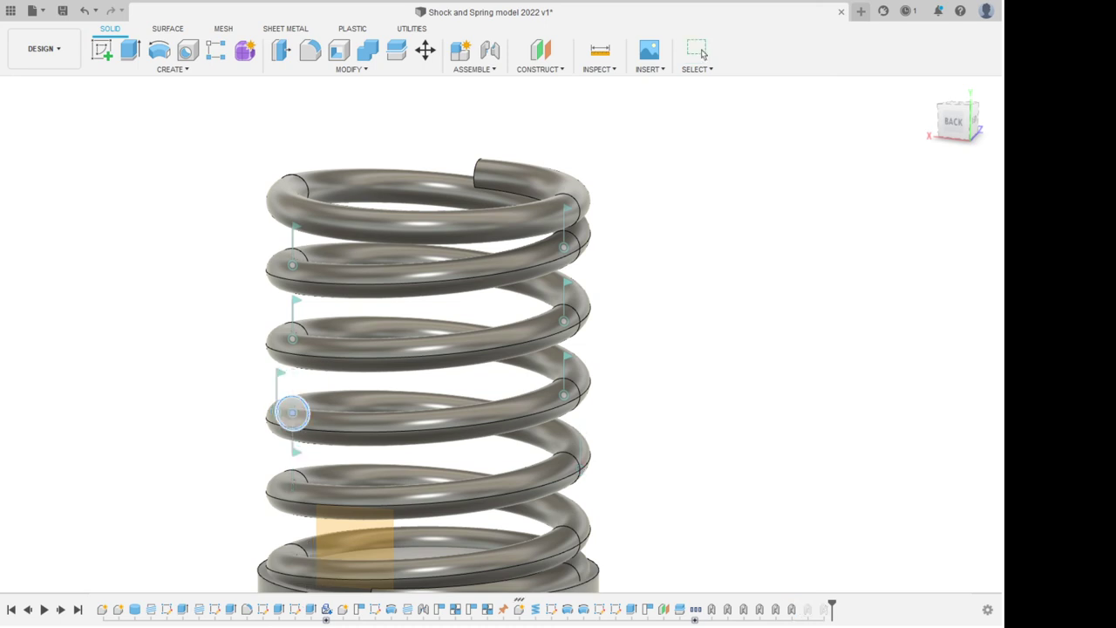
left_click(292, 413)
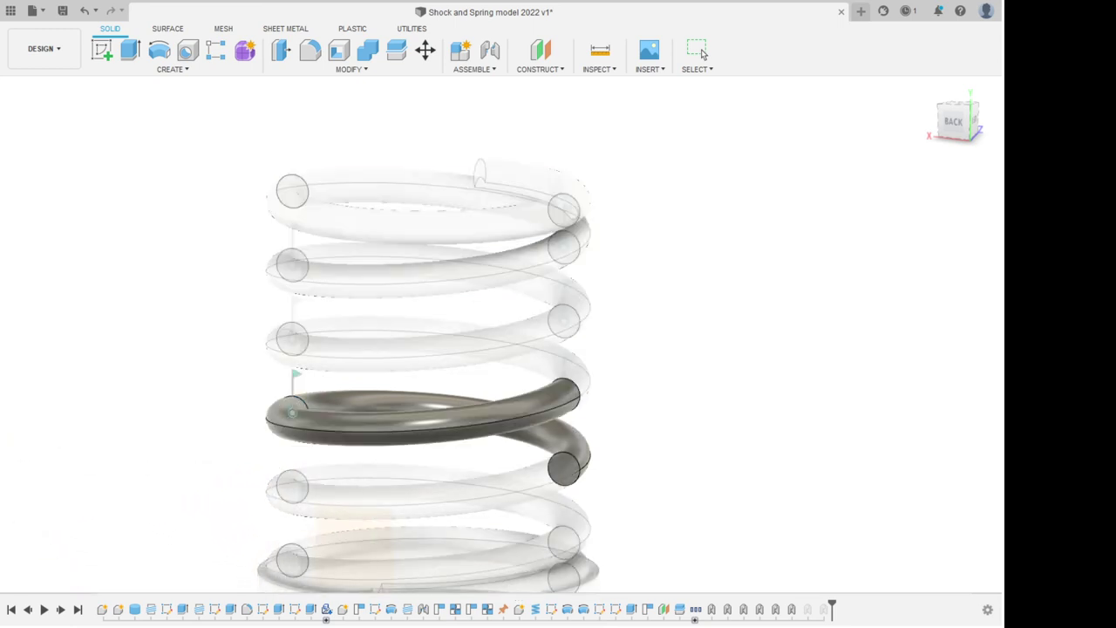
left_click(701, 49)
scroll(655, 414, "up", 2)
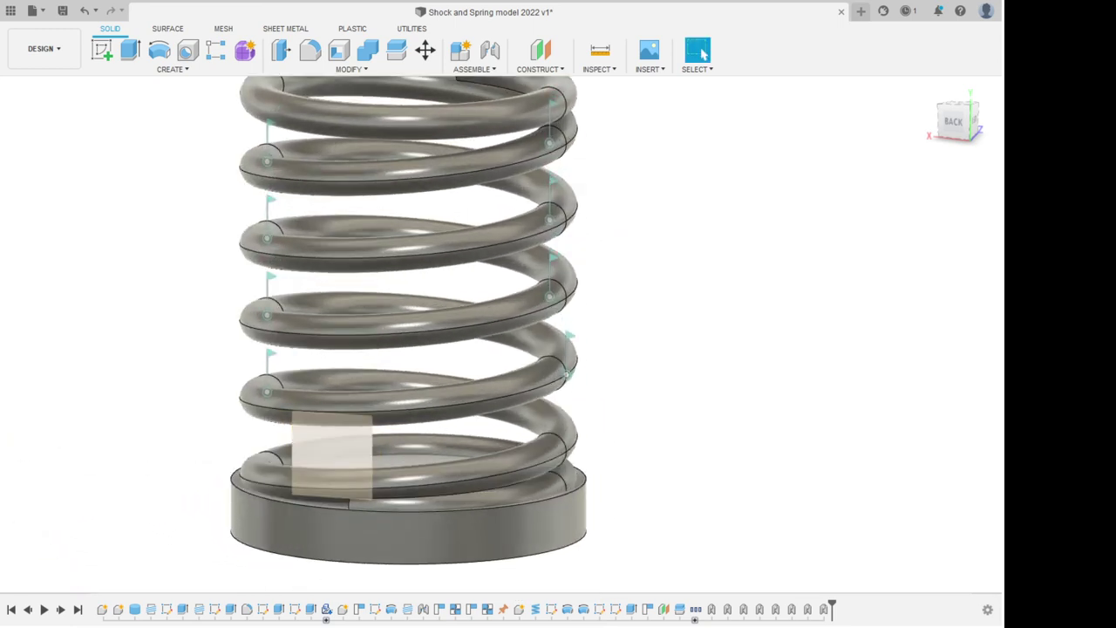
left_click(566, 373)
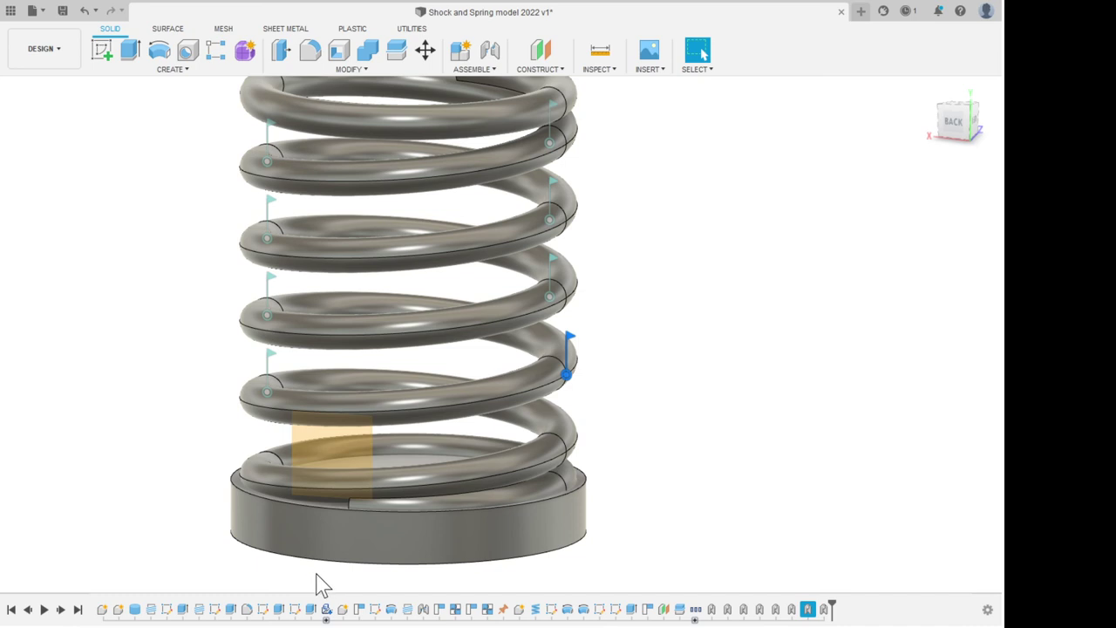
left_click(702, 52)
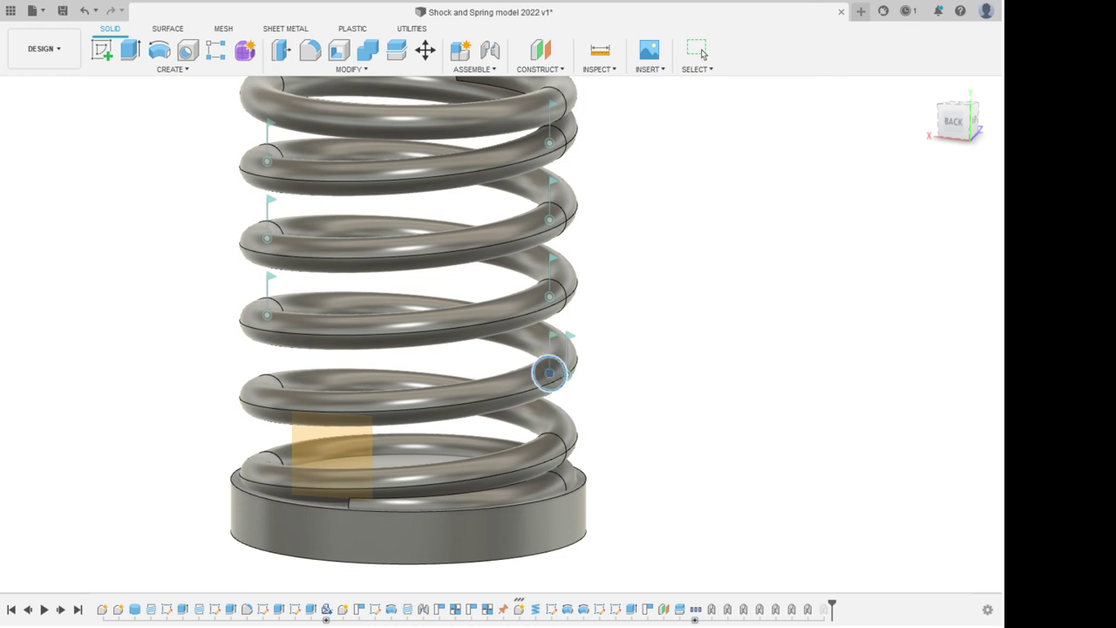
left_click(550, 373)
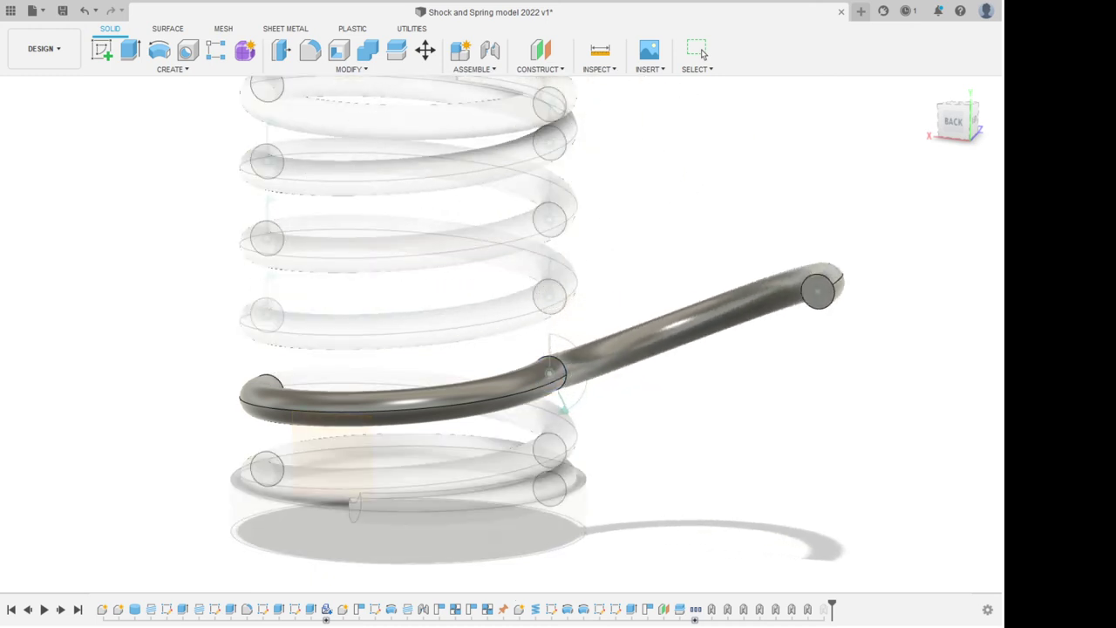
left_click(698, 51)
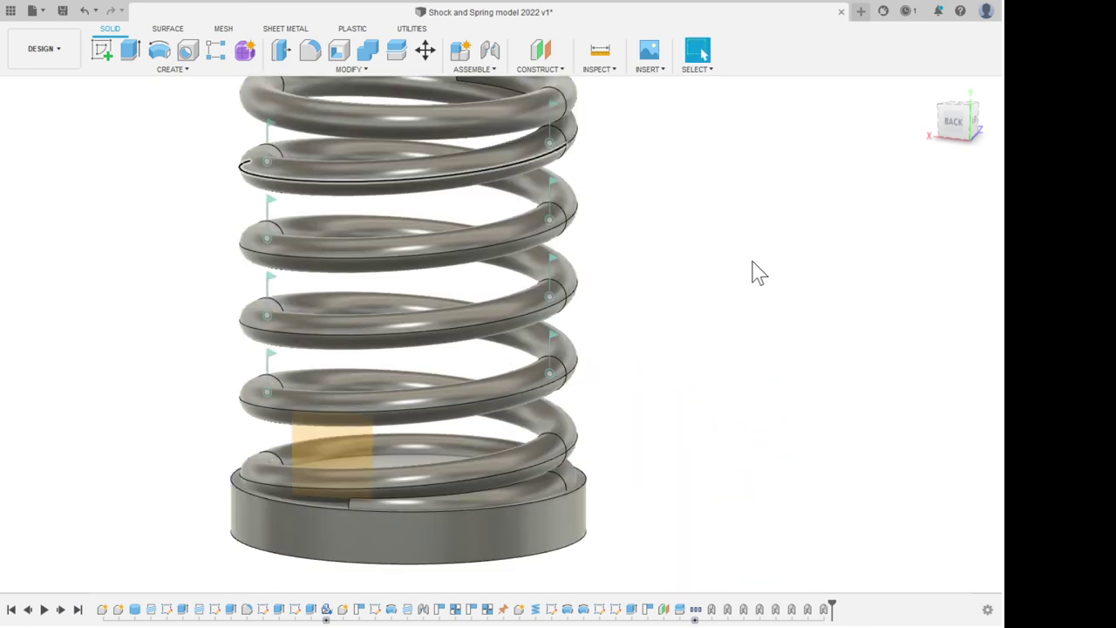
Preview the motion of the topmost as-built joint to see how the half coils below it swing.
scroll(977, 342, "down", 3)
scroll(674, 585, "up", 5)
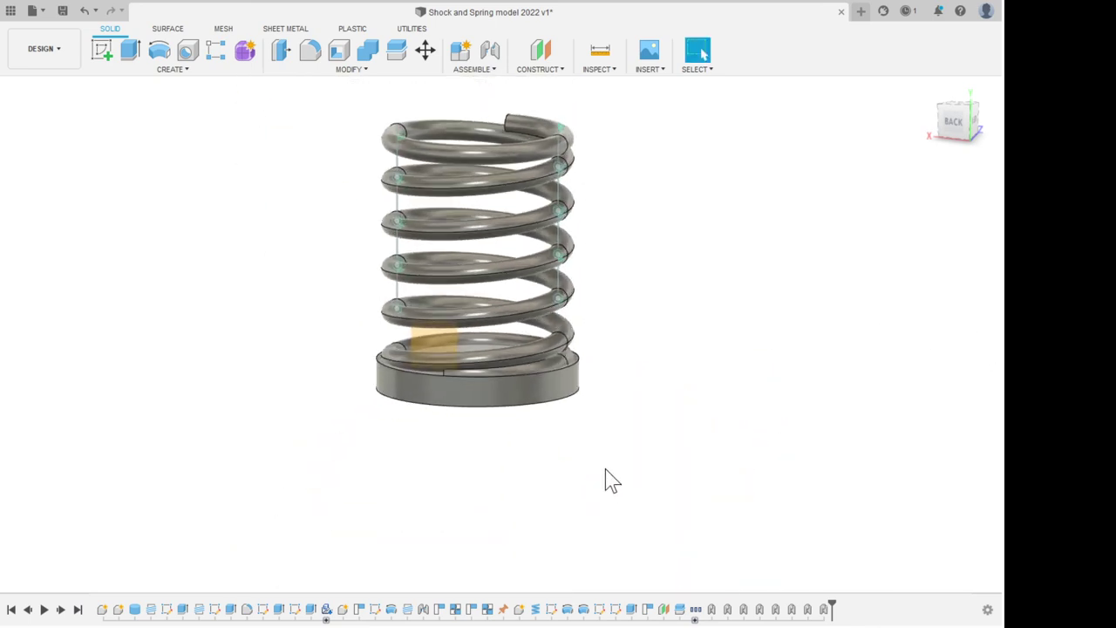
scroll(614, 594, "down", 3)
middle_click_drag(614, 436, 583, 488, "shift")
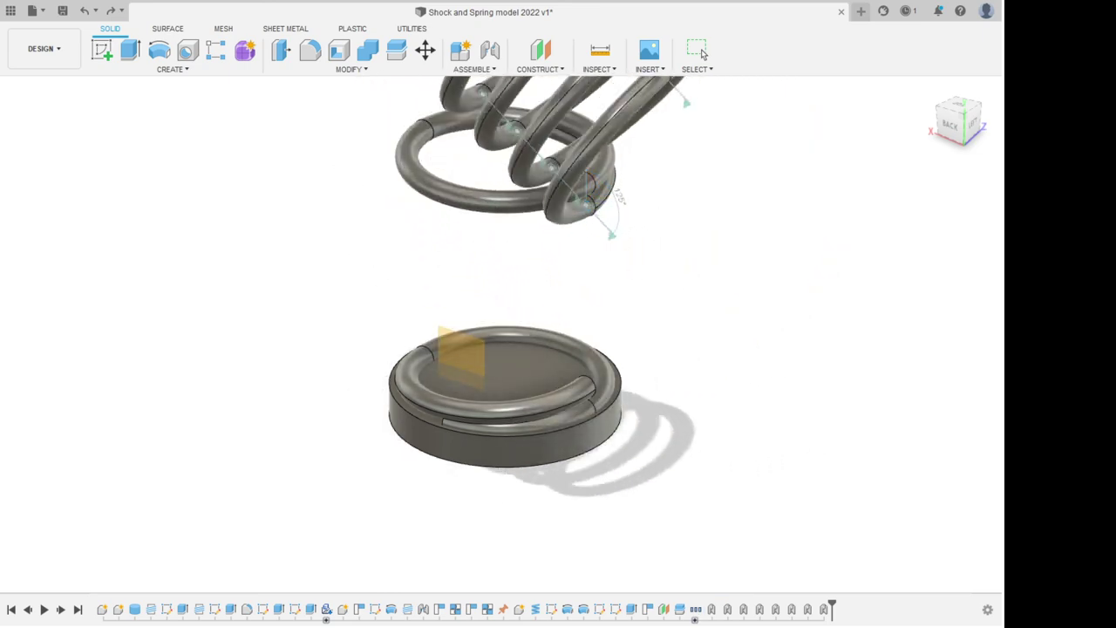
left_click(701, 49)
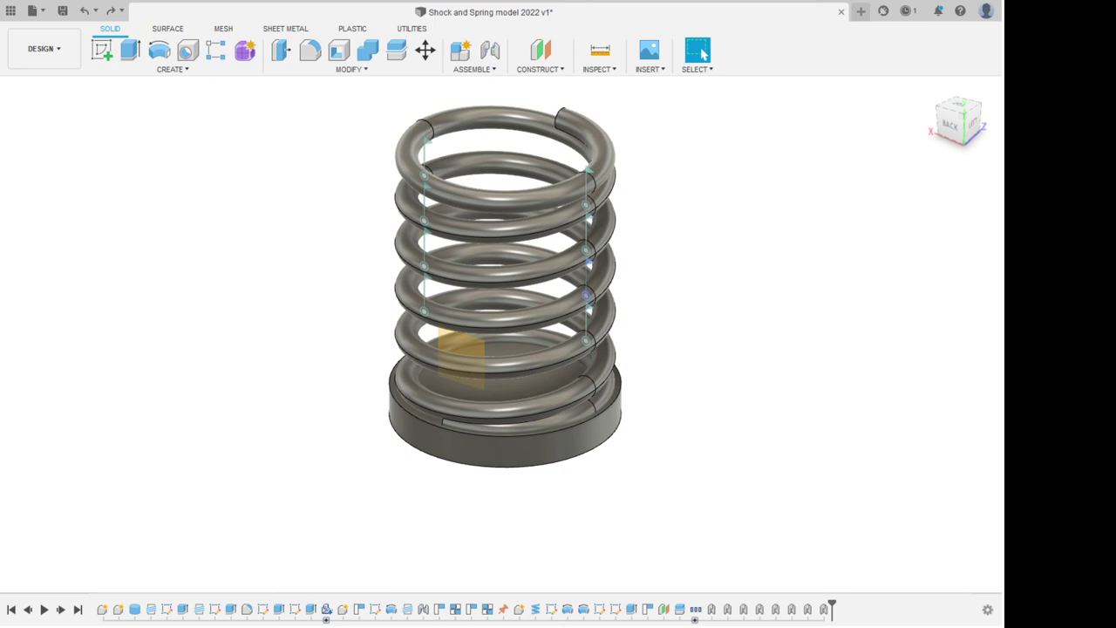
key("Escape")
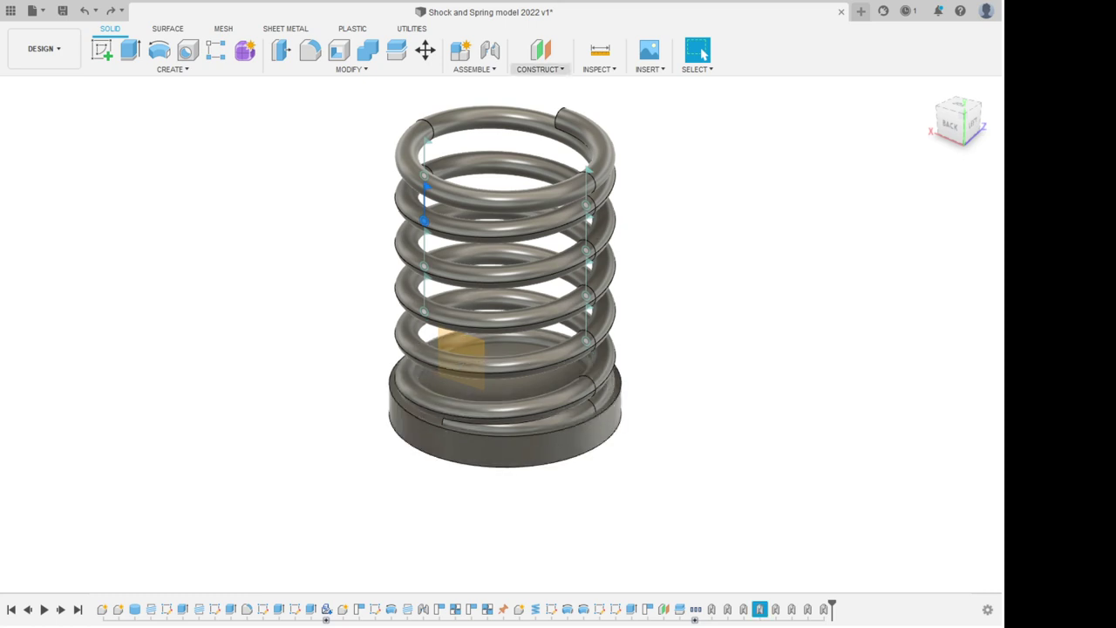
Ground the lowest half coil, where the spring meets the bottom coil on the base.
scroll(606, 523, "up", 4)
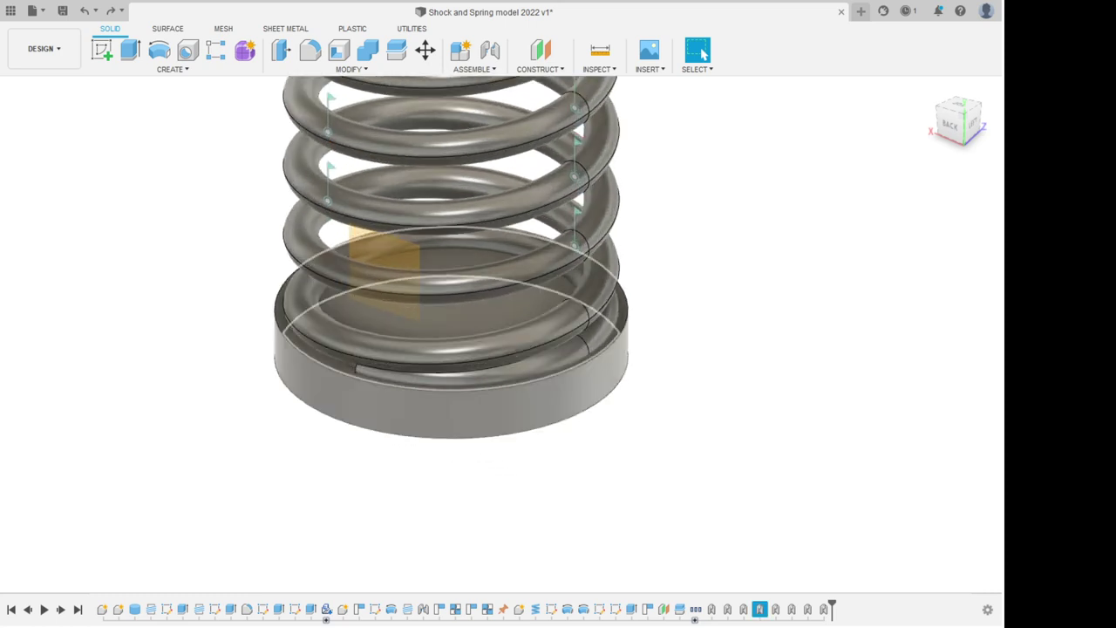
middle_click_drag(656, 412, 621, 380, "shift")
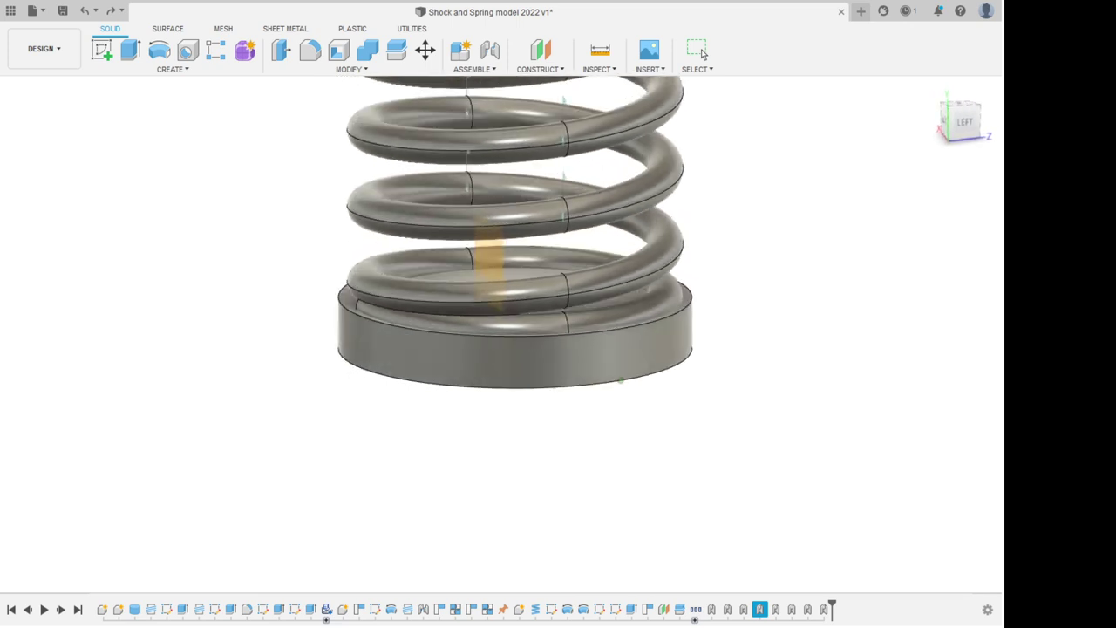
left_click(702, 52)
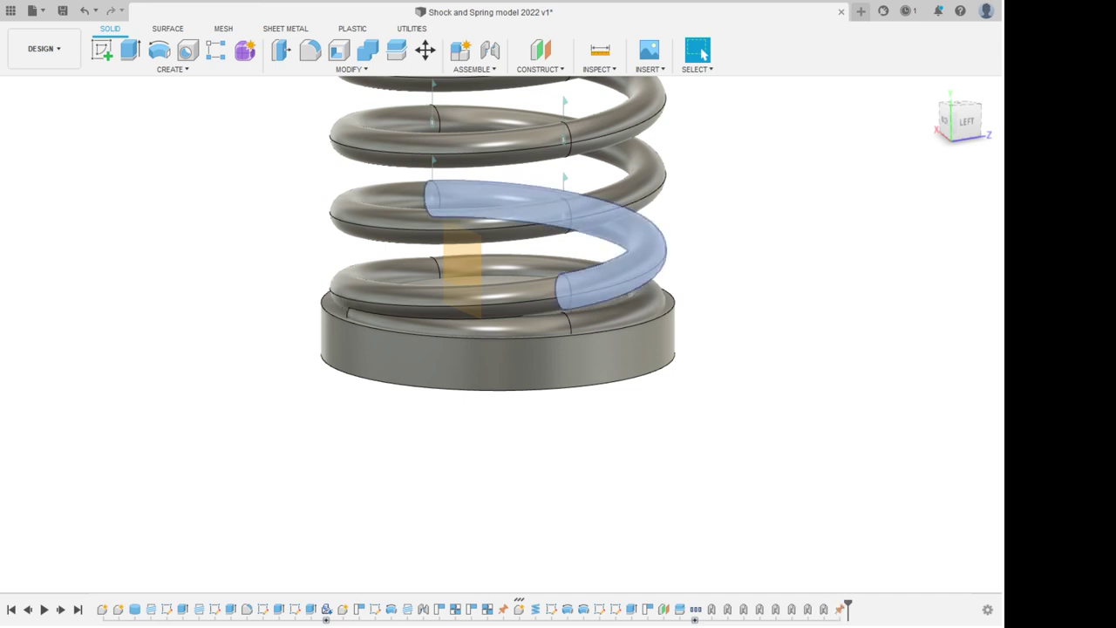
Create motion links between consecutive as-built joints, from the topmost joint down to the sixth.
scroll(174, 462, "down", 1)
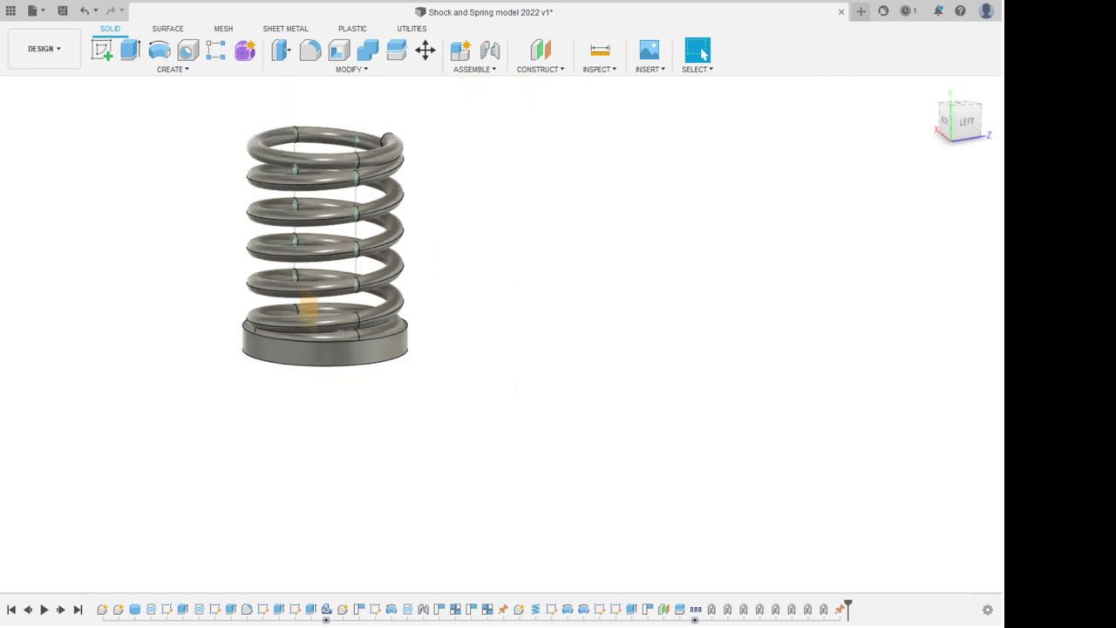
scroll(602, 202, "down", 3)
scroll(524, 373, "up", 5)
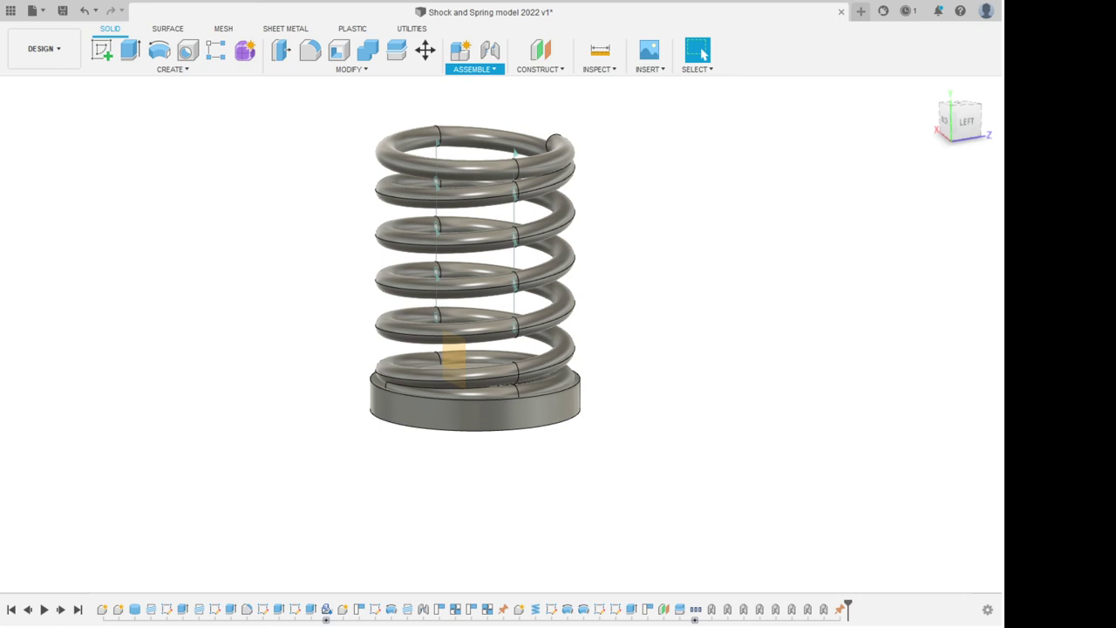
left_click(226, 466)
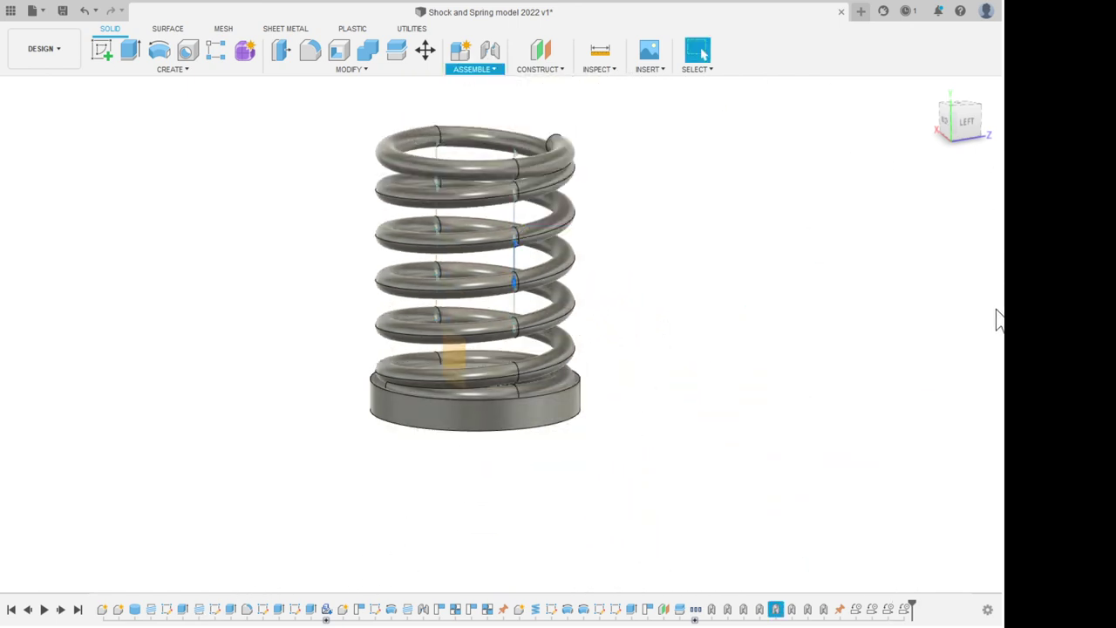
left_click(792, 608)
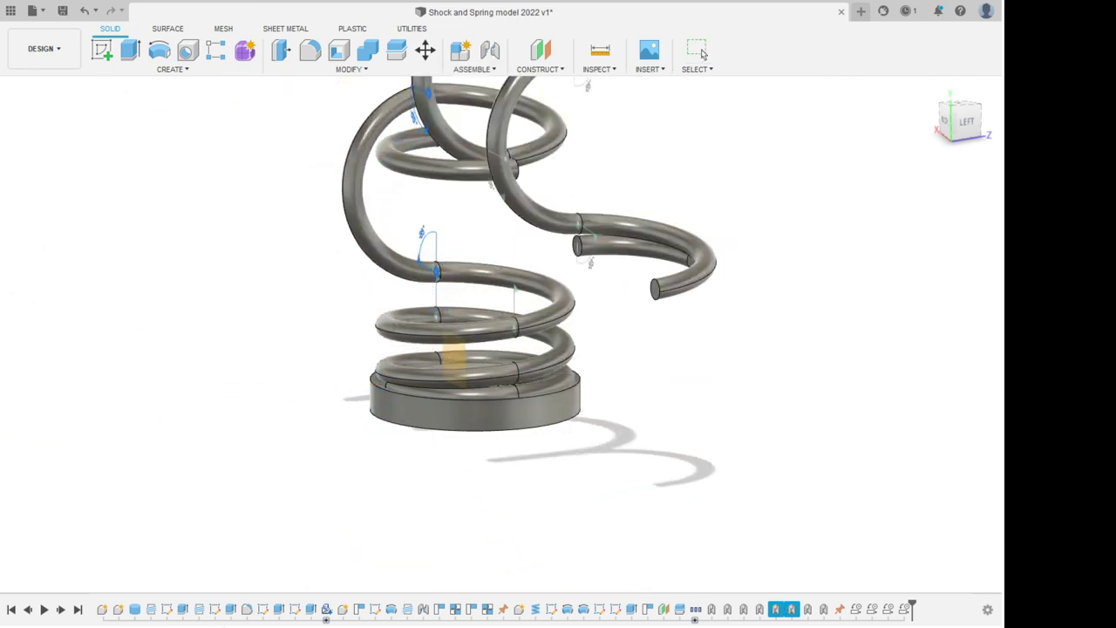
key("Return")
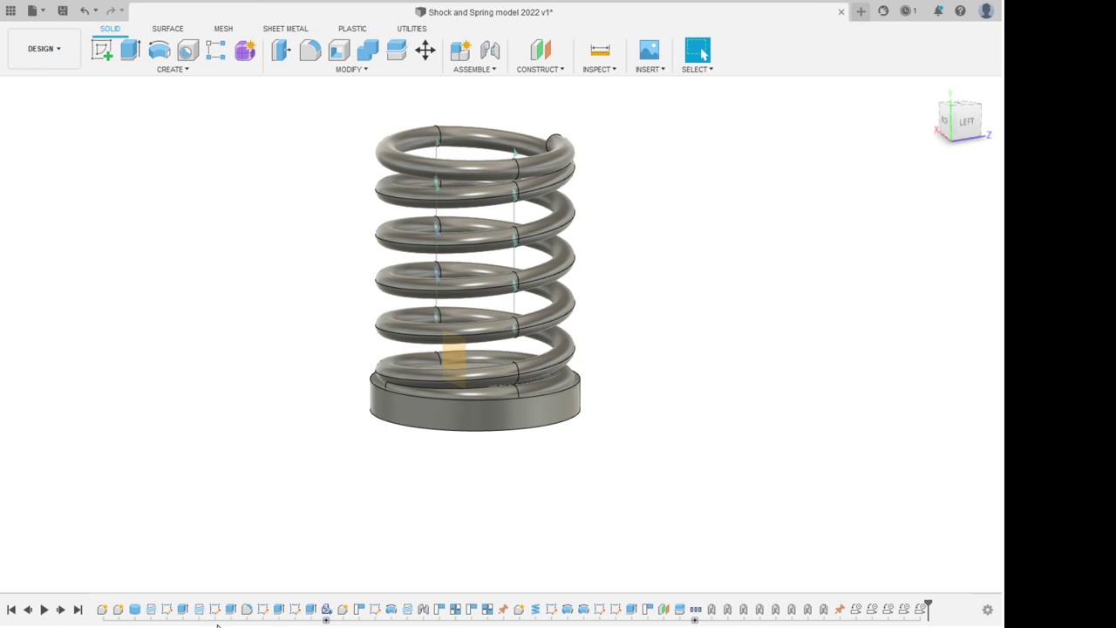
Add motion links from the sixth joint to the seventh and from the seventh to the eighth.
left_click(791, 609)
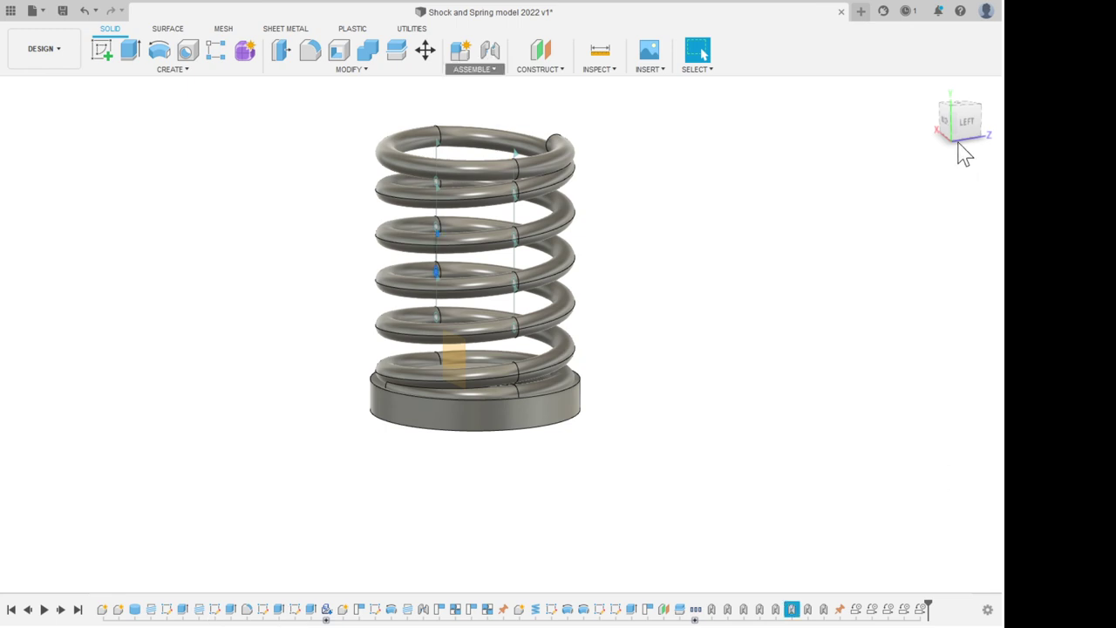
left_click(645, 546)
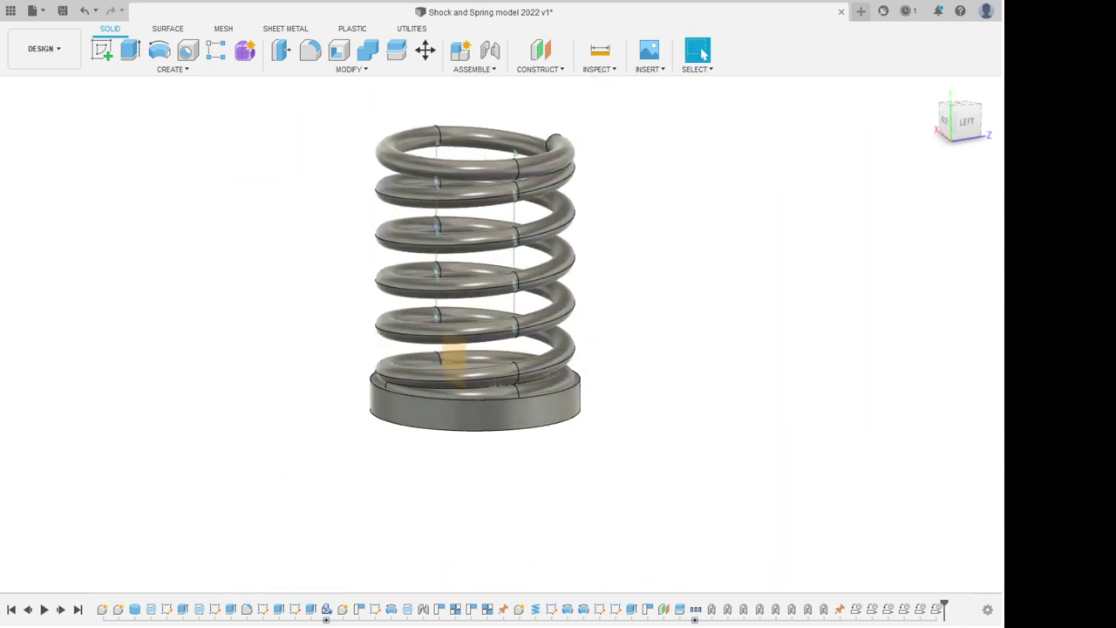
left_click(475, 69)
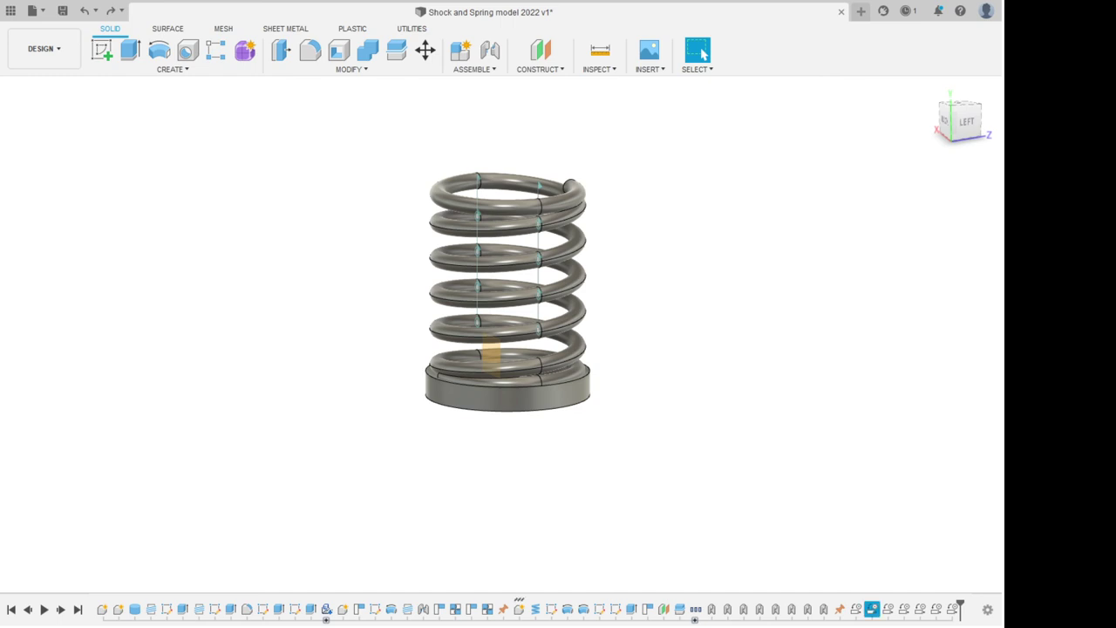
Edit the second, fourth and sixth motion links in turn to adjust how their pairs of consecutive as-built joints move together.
double_click(872, 610)
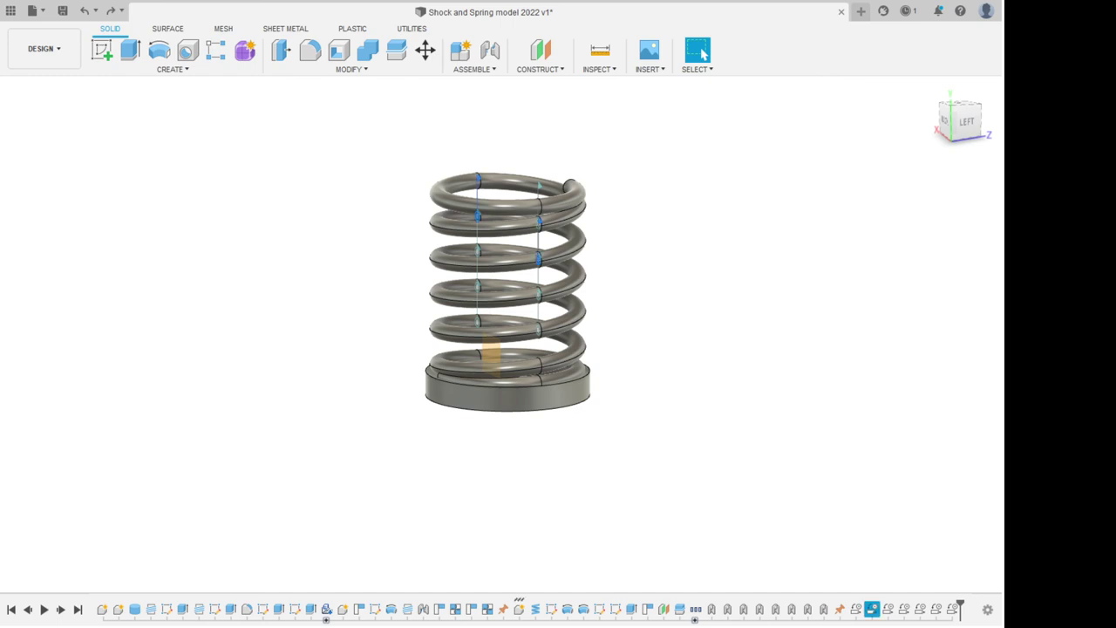
left_click(701, 49)
double_click(904, 609)
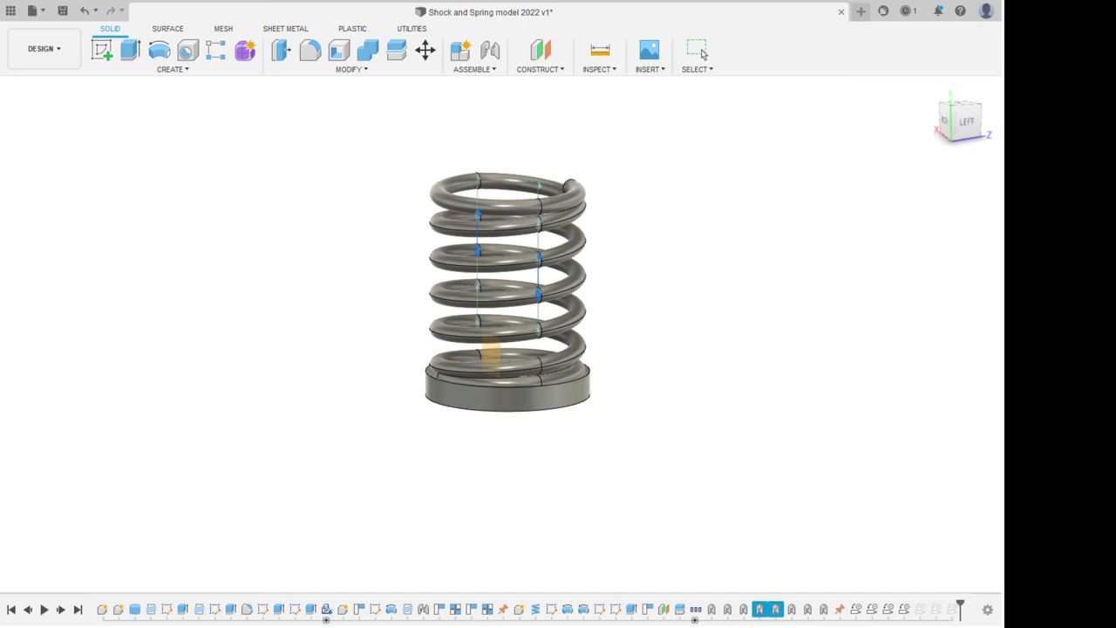
left_click(703, 52)
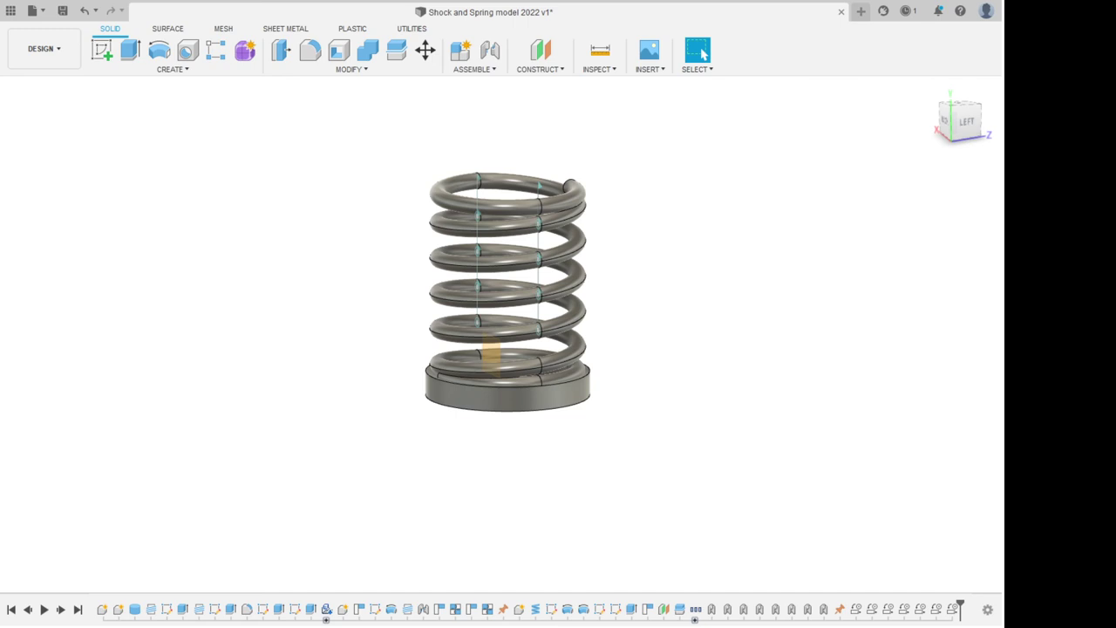
left_click(703, 52)
left_click(702, 53)
left_click(702, 53)
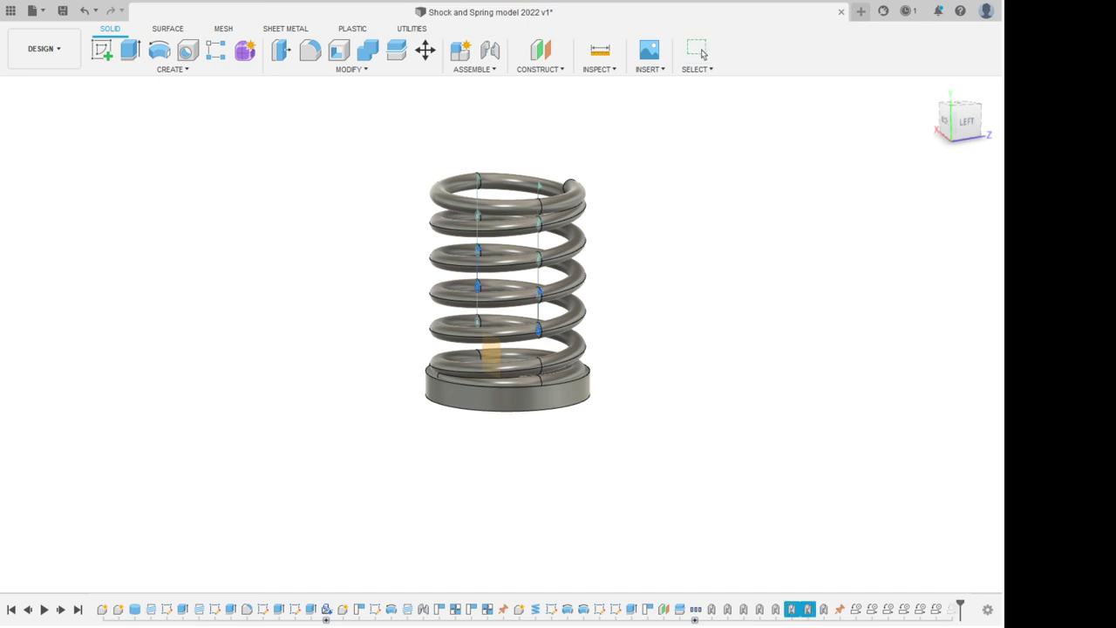
key("Escape")
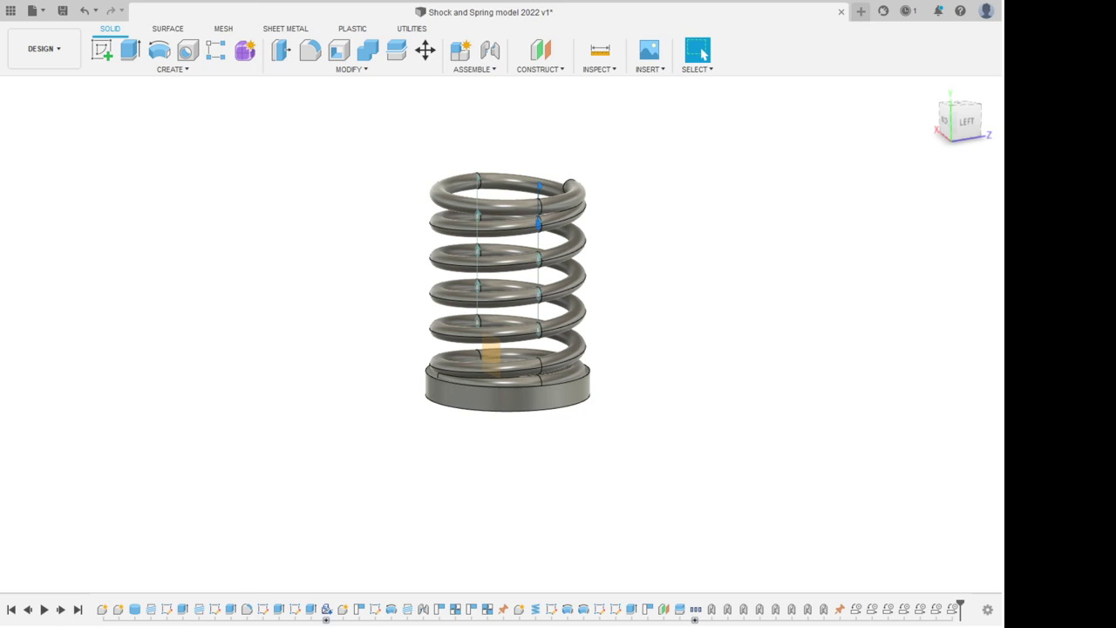
Test the motion of the topmost as-built joint to check how the linked half coils respond.
left_click(711, 609)
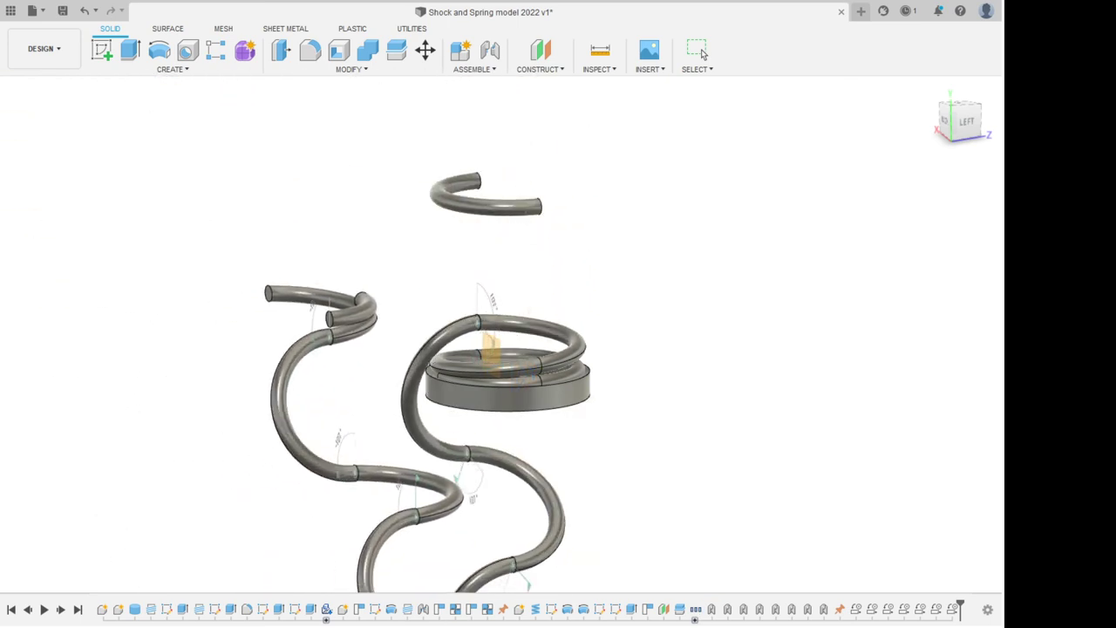
left_click(700, 52)
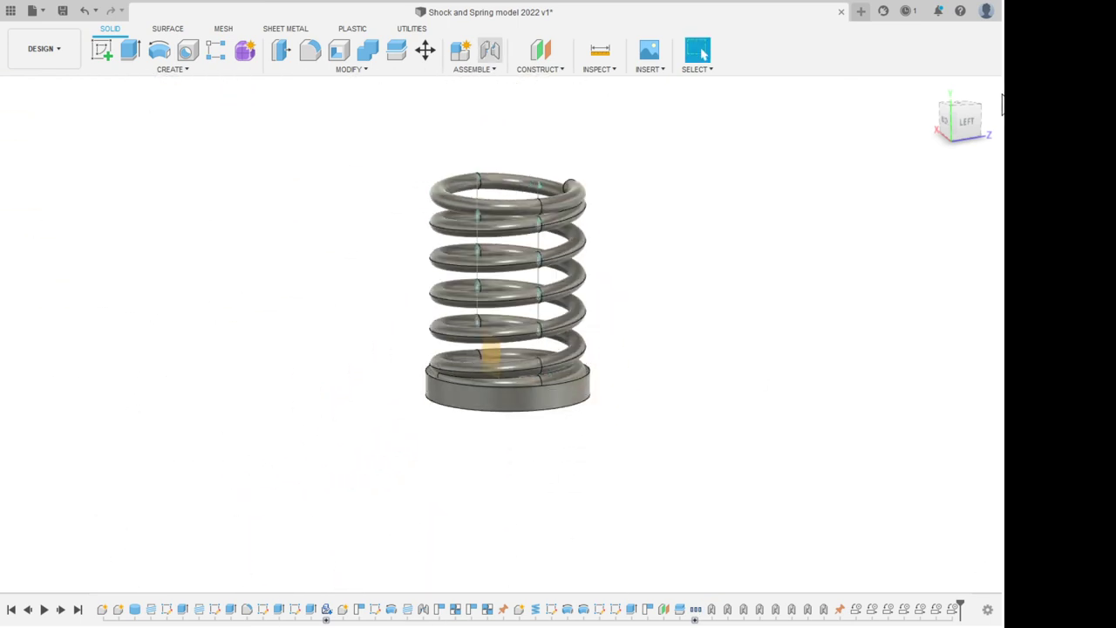
left_click(475, 70)
double_click(712, 610)
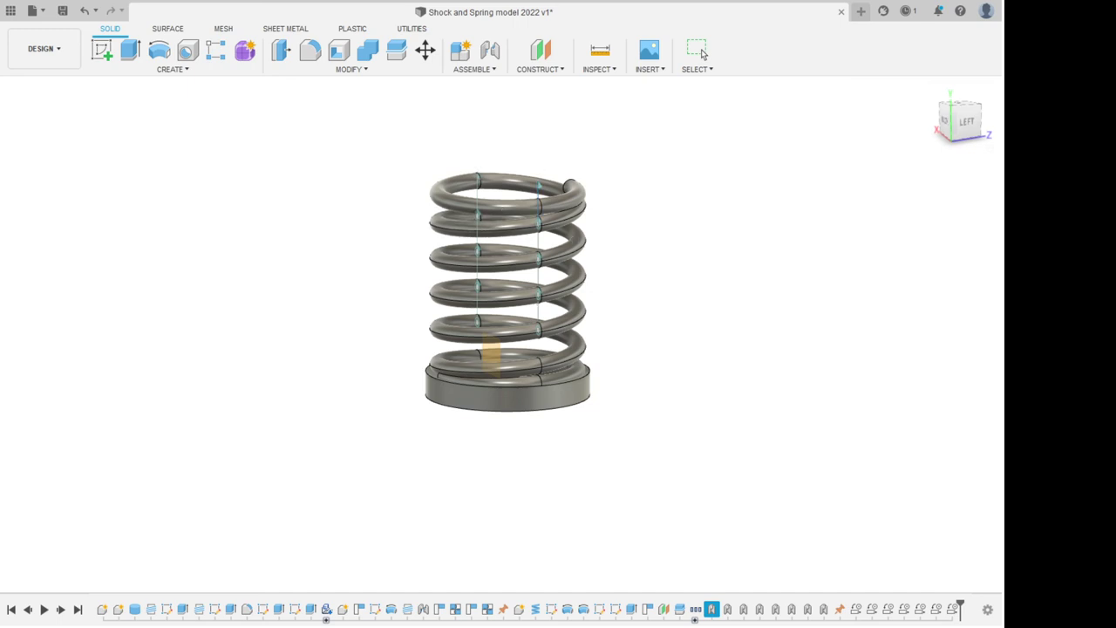
key("ctrl+a")
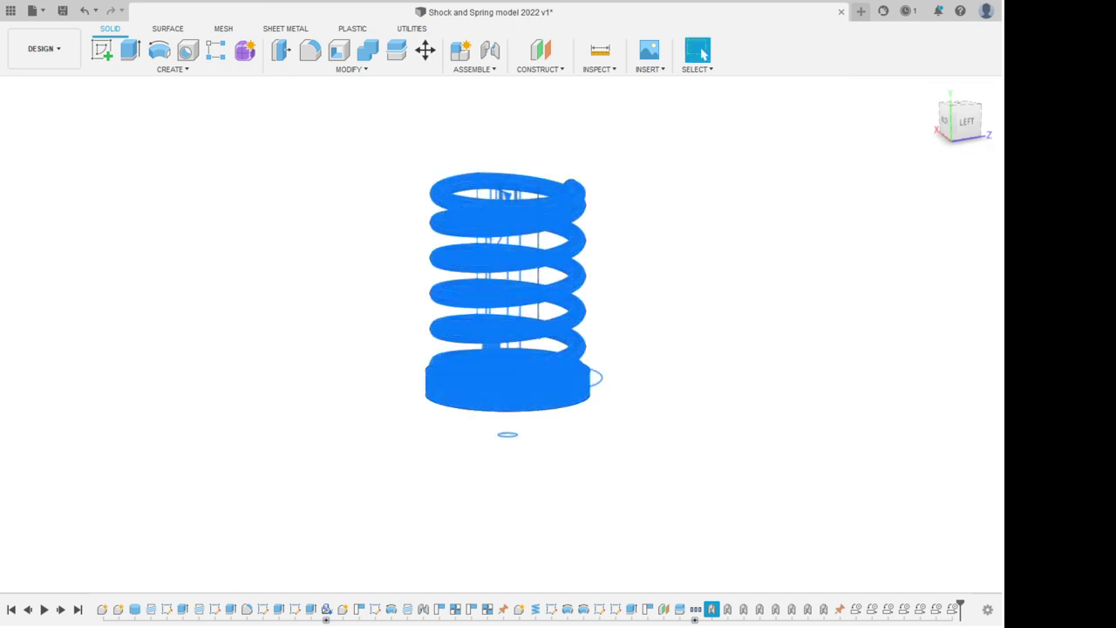
key("Escape")
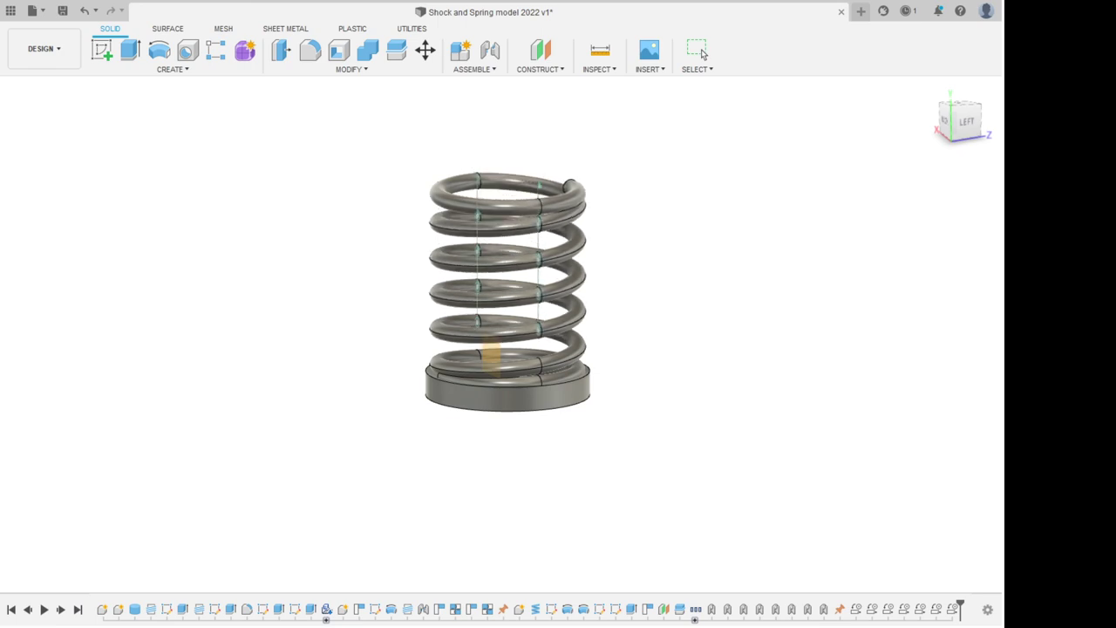
left_click(698, 49)
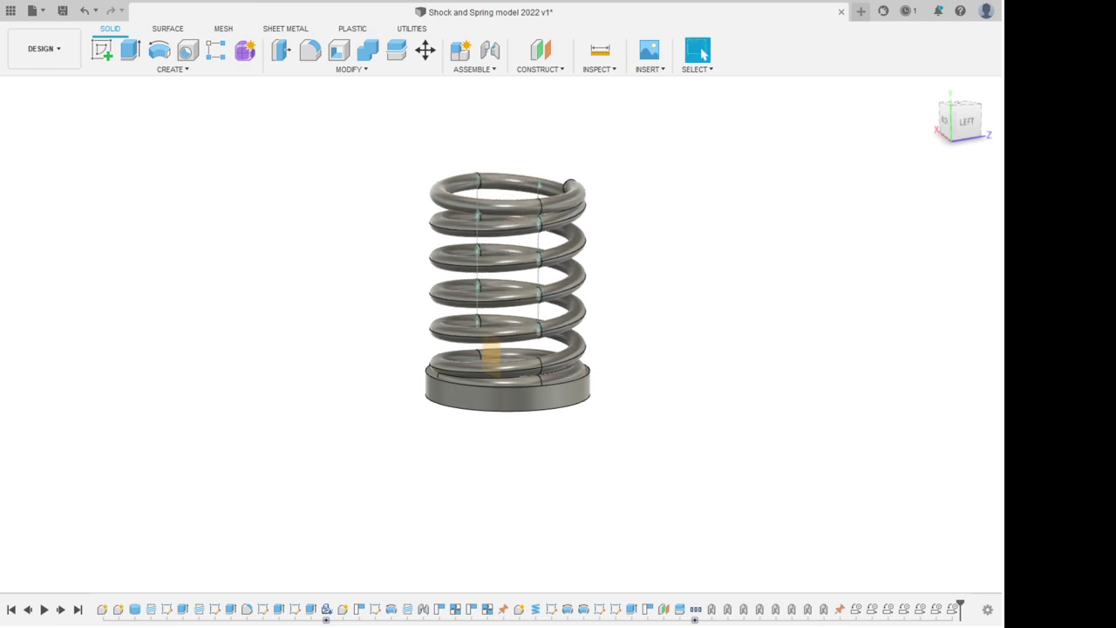
Edit the second motion link again, between the second and third as-built joints.
double_click(872, 609)
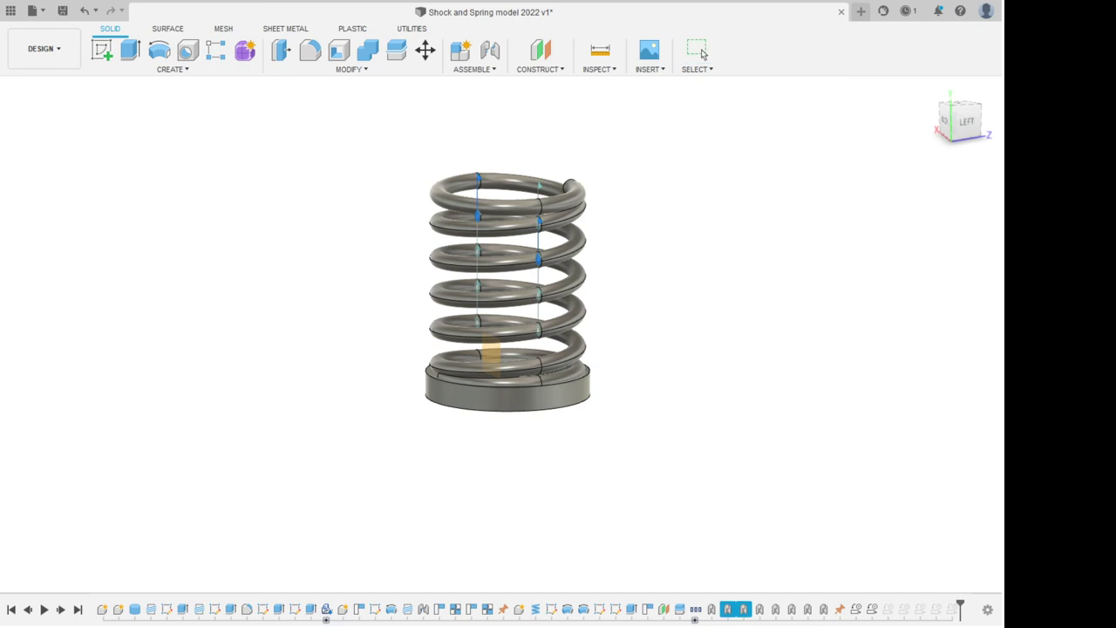
left_click(700, 50)
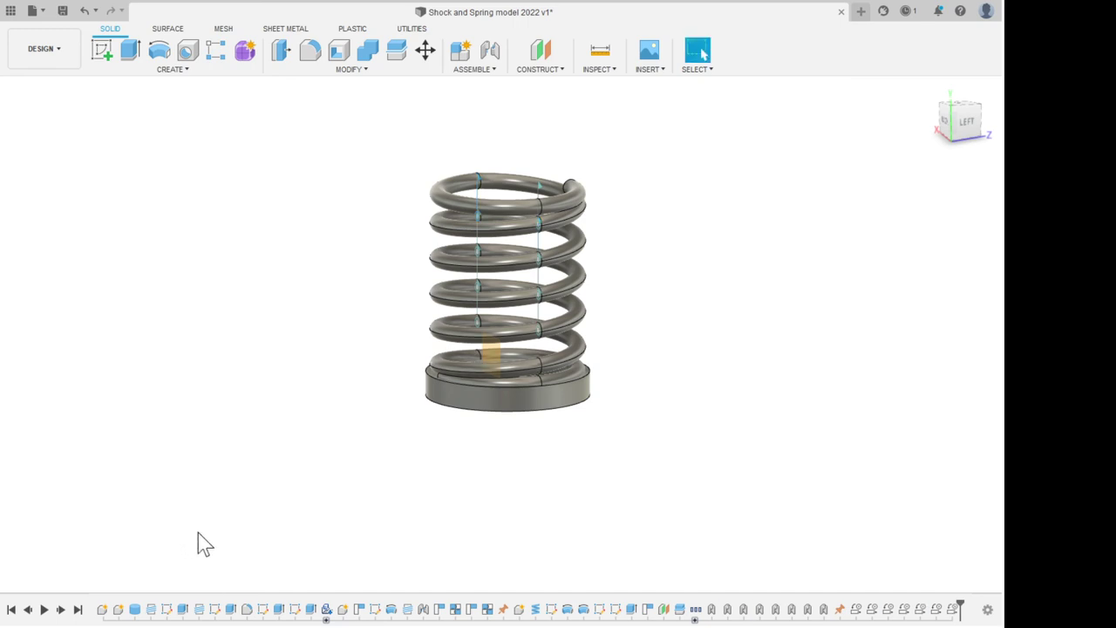
Preview a 1° rotation of the topmost as-built joint and check the linked half coils from the back view.
double_click(711, 609)
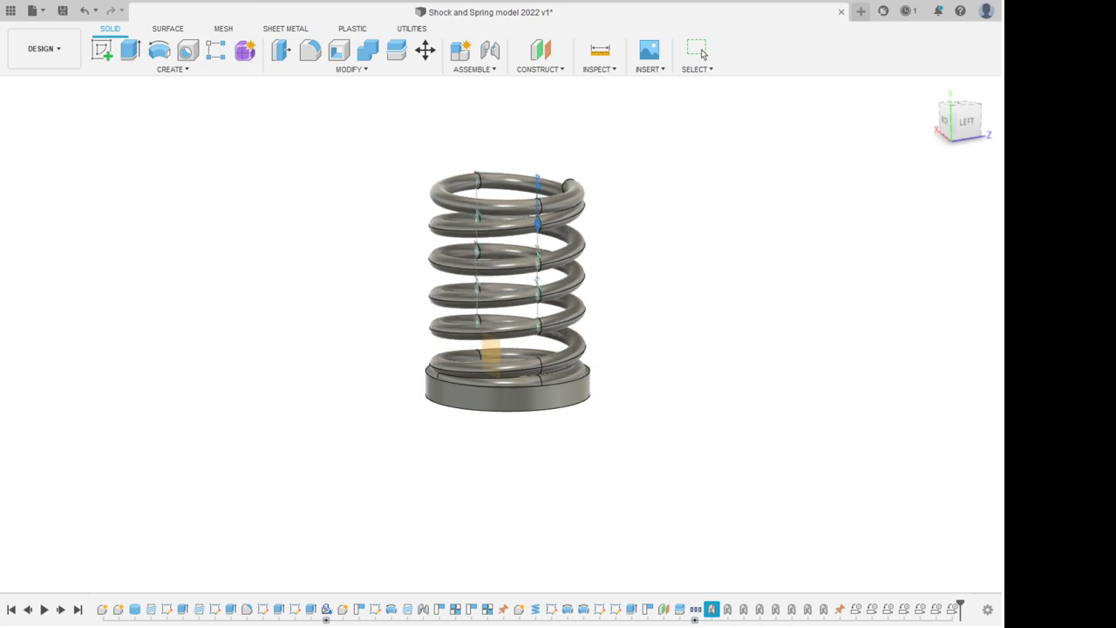
left_click(947, 121)
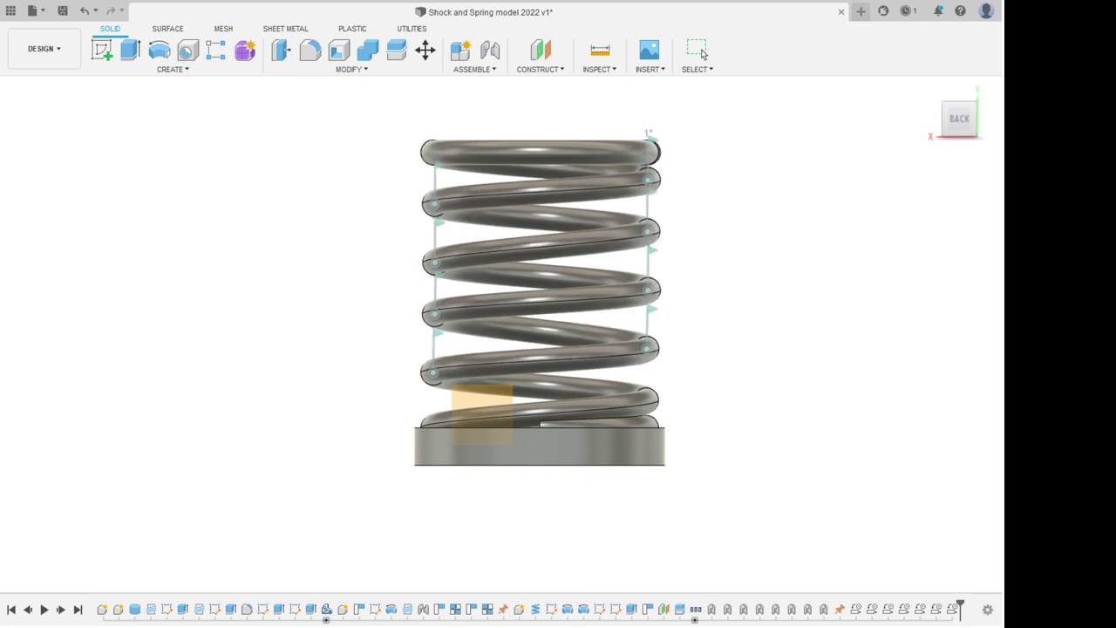
left_click(698, 51)
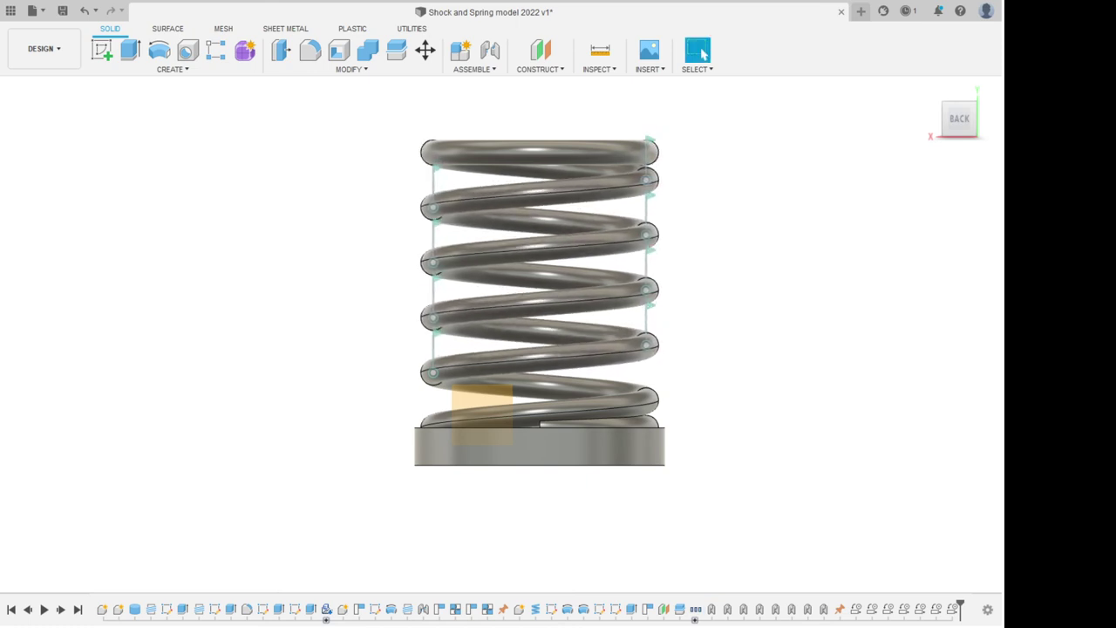
Open the sixth motion link, between the sixth and seventh as-built joints, for editing.
left_click(702, 53)
double_click(936, 608)
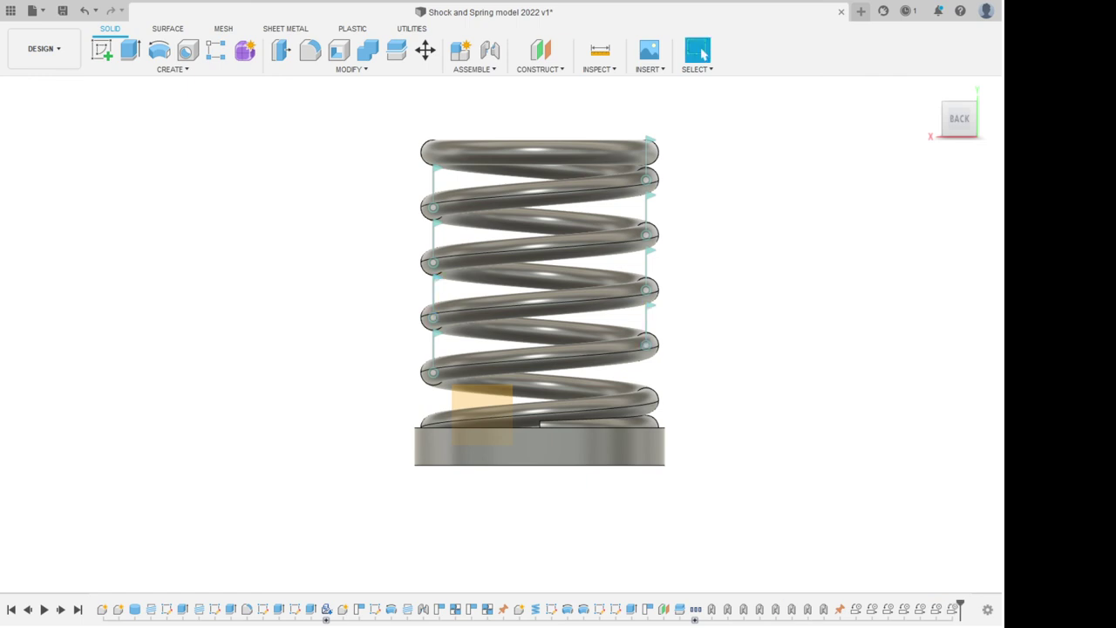